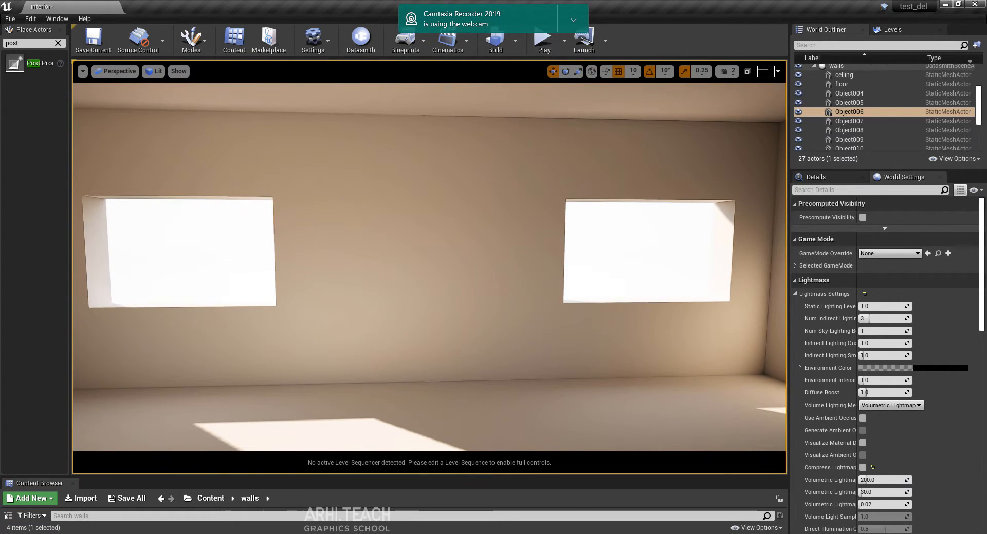
Step: Switch to Chrome and bring up the RoomSketcher 22 Seaview floor plan in the floor plan image results
left_click(352, 491)
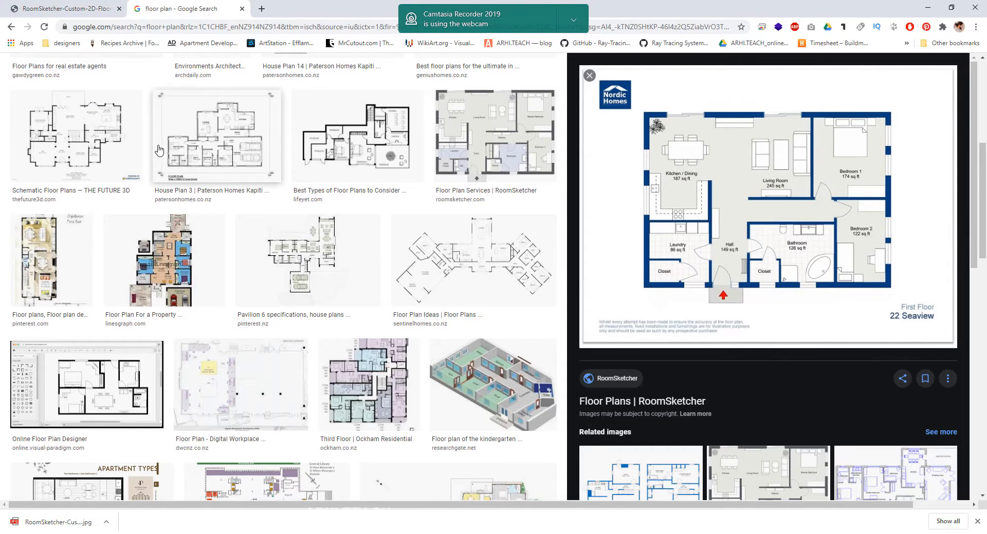
scroll(159, 151, "up", 6)
left_click_drag(67, 206, 668, 257)
left_click_drag(790, 323, 87, 172)
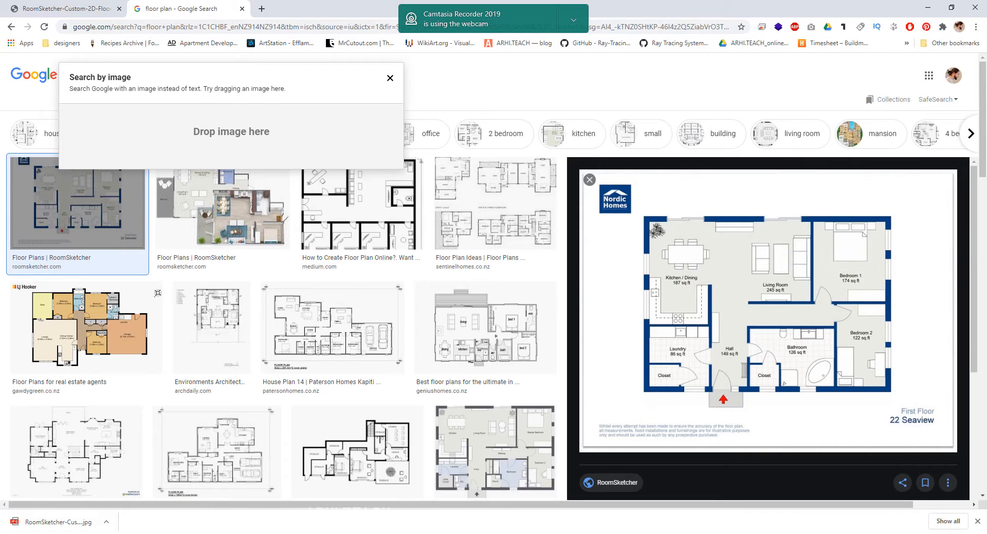
Step: Switch to 3ds Max and create a plane about 596 mm long and 733 mm wide on the ground grid
key("alt+Tab")
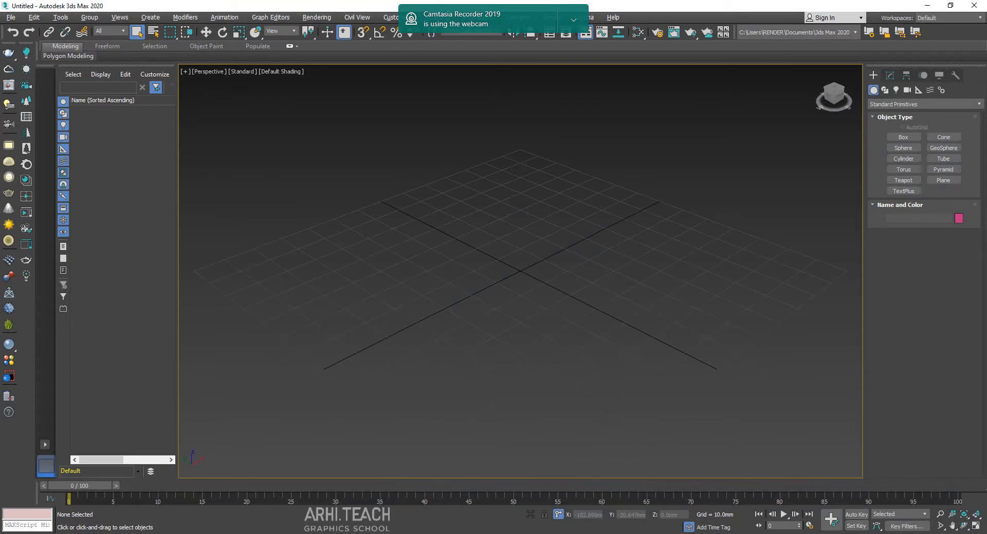
left_click(943, 181)
scroll(520, 216, "down", 3)
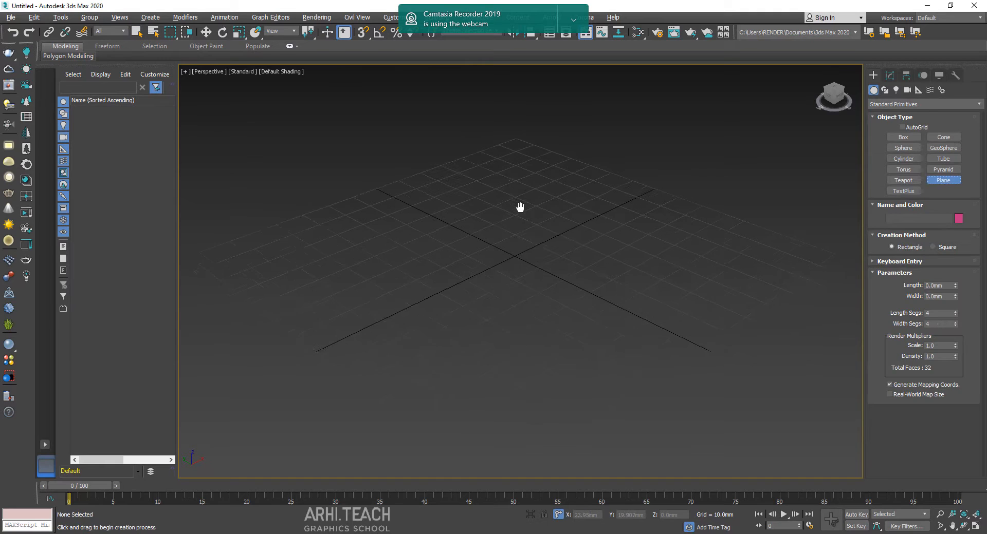
left_click_drag(571, 100, 606, 273)
middle_click_drag(607, 272, 606, 280, "alt")
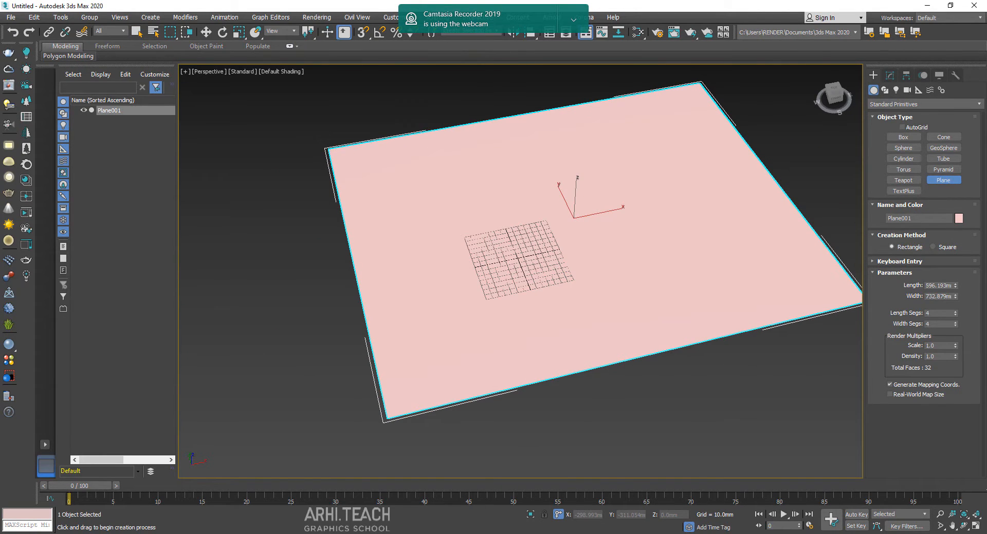
Step: Apply the downloaded RoomSketcher floor plan JPG from Chrome to the plane as its texture
left_click(349, 511)
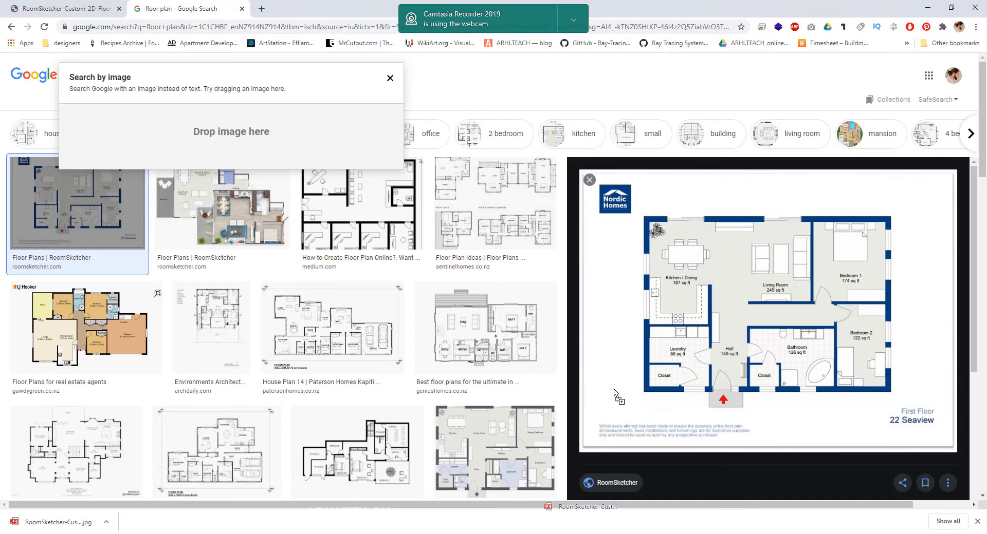
left_click_drag(462, 533, 608, 251)
middle_click_drag(607, 194, 510, 281)
key("d")
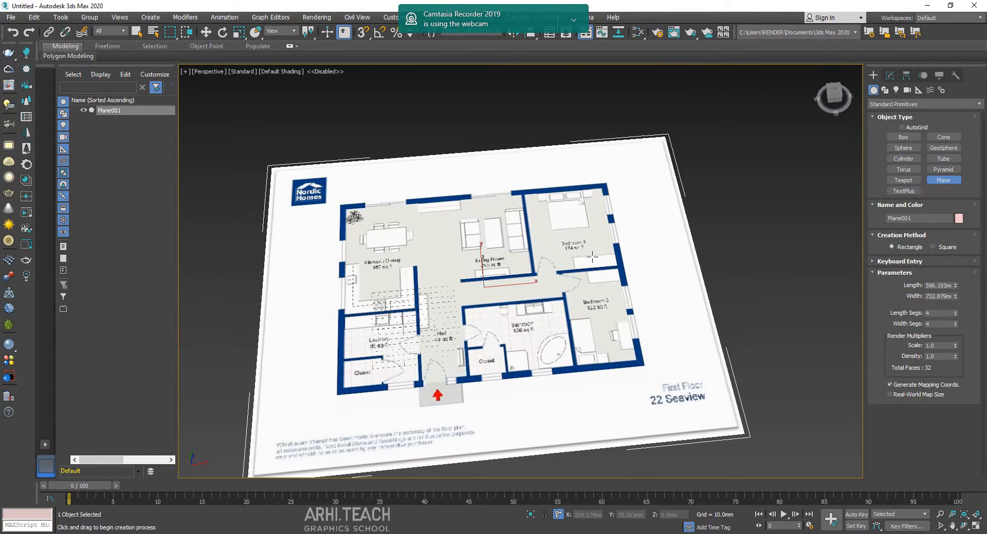
Step: Add a UVW Map modifier to the floor plan plane
middle_click_drag(604, 255, 597, 266, "alt")
left_click(890, 75)
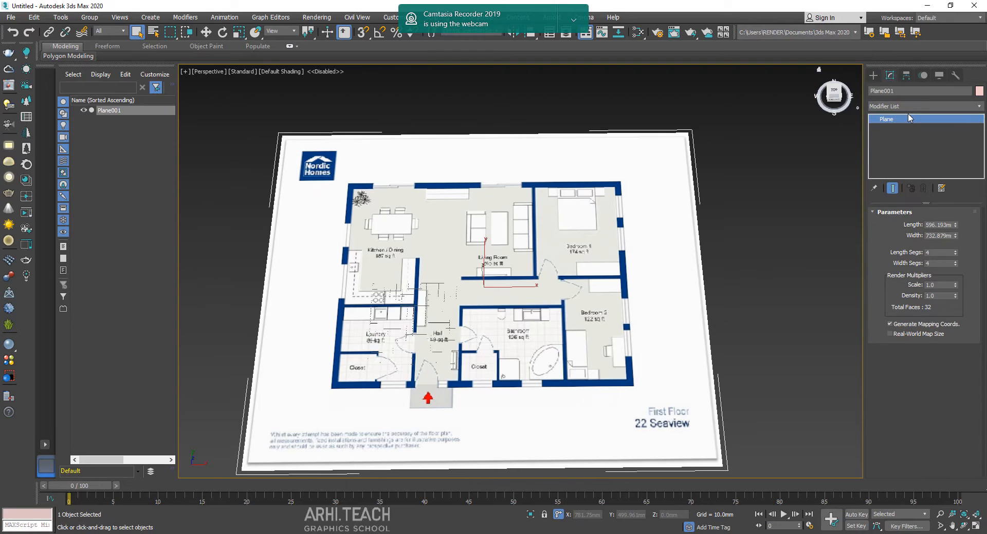
left_click(908, 106)
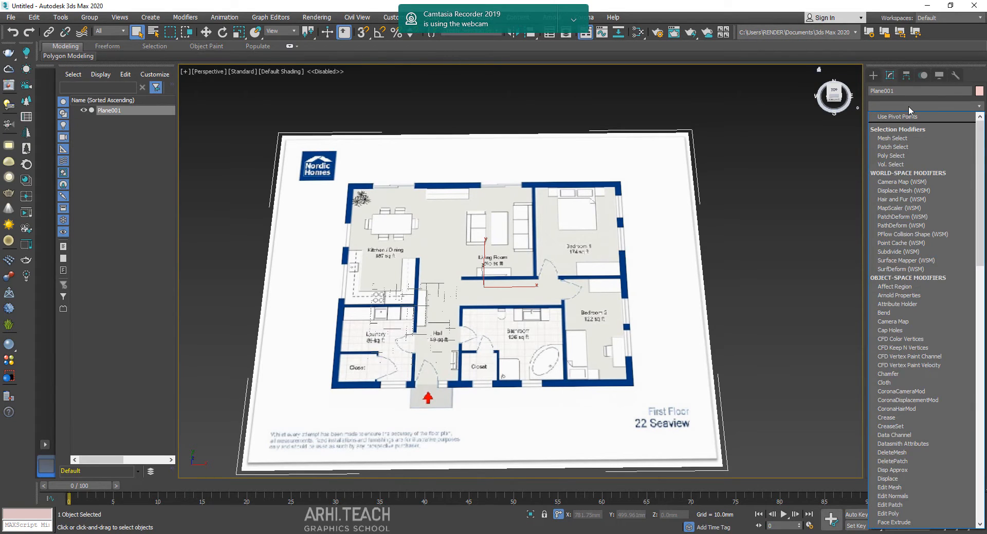
key("u")
key("Down")
key("Down")
key("Down")
key("Down")
key("Down")
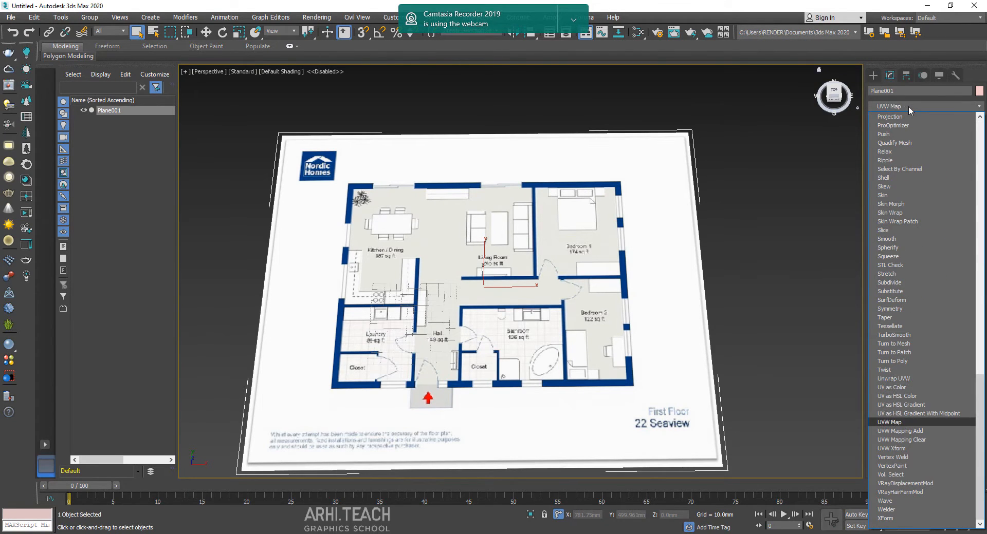
key("Return")
Step: Fit the UVW mapping to the proportions of the RoomSketcher-Custom-2D-Floor-Plan-Branding image using Bitmap Fit
left_click_drag(884, 396, 892, 260)
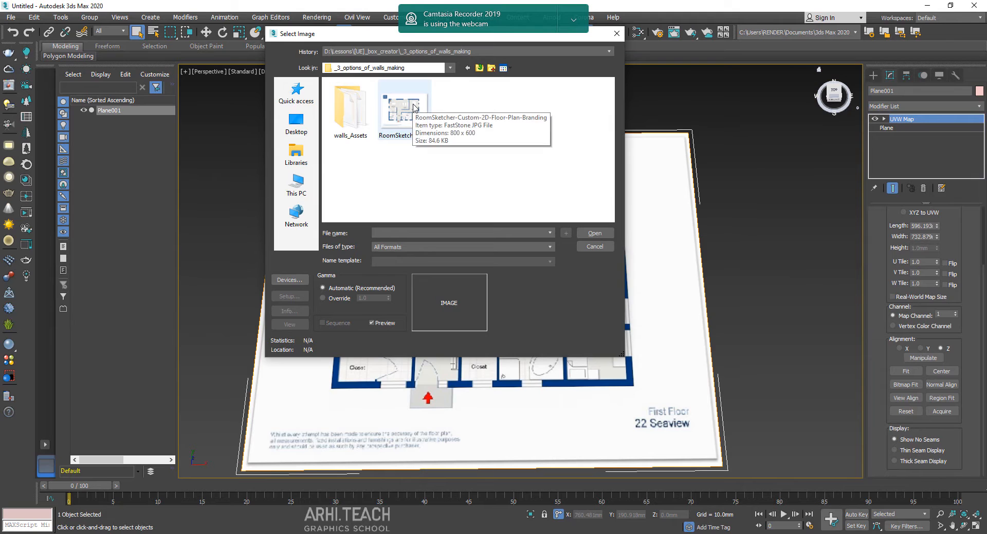
left_click(414, 108)
left_click(595, 234)
scroll(613, 264, "down", 1)
middle_click_drag(612, 264, 670, 261, "alt")
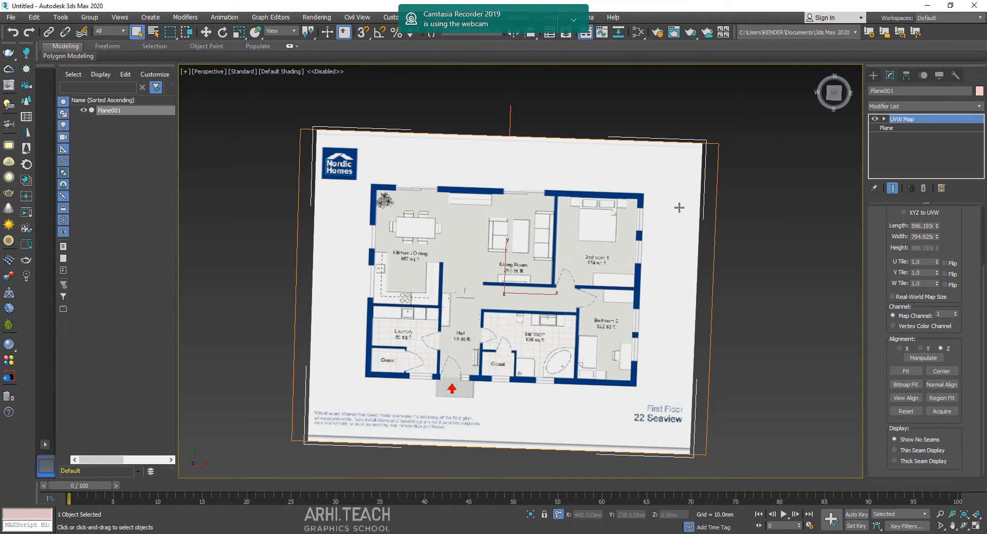
Step: Show the floor plan in the Top view with default shading
key("t")
key("F3")
scroll(678, 226, "down", 6)
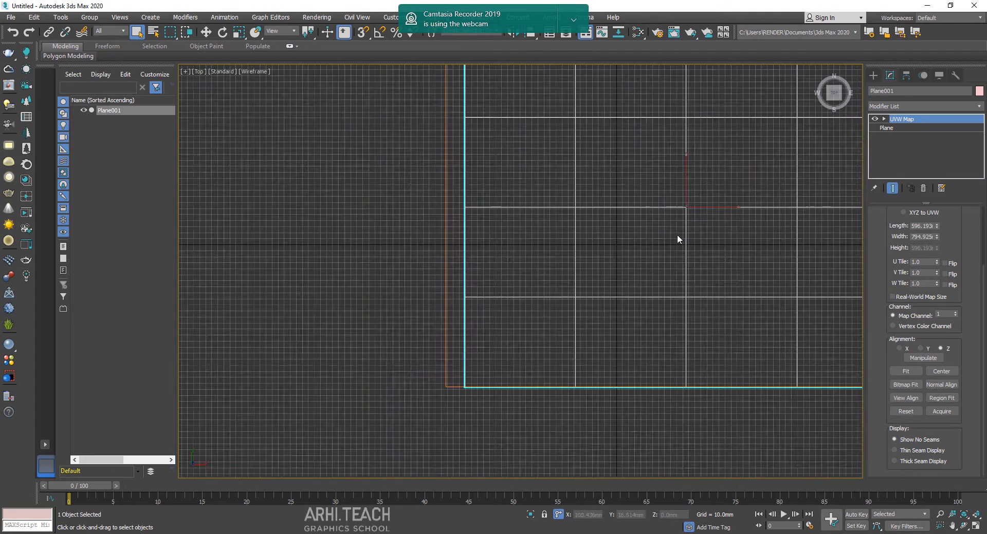
key("F3")
scroll(668, 262, "up", 5)
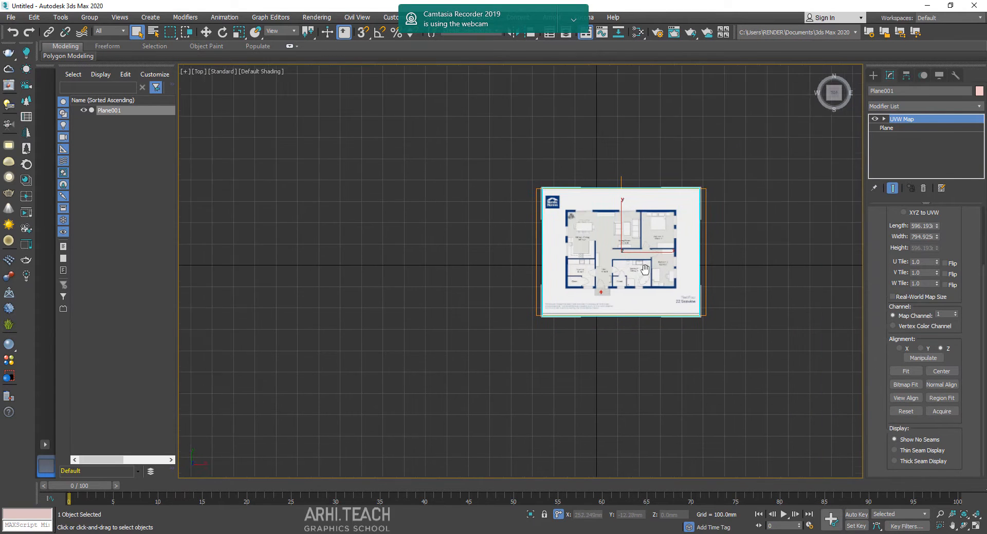
scroll(642, 256, "up", 3)
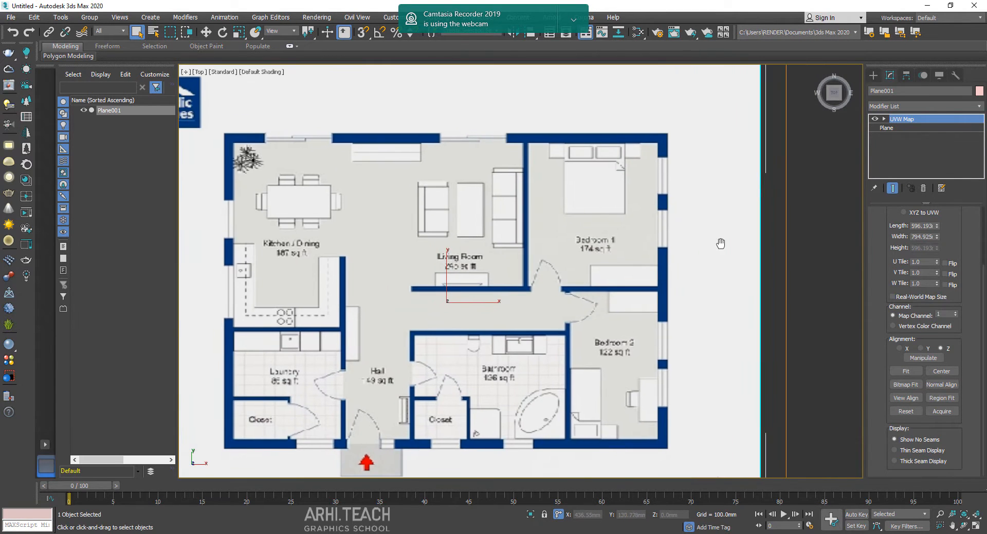
Step: Create a box about 90 mm long, 147 mm wide and 115 mm high over the Bedroom 2 area
left_click(873, 75)
scroll(476, 326, "up", 6)
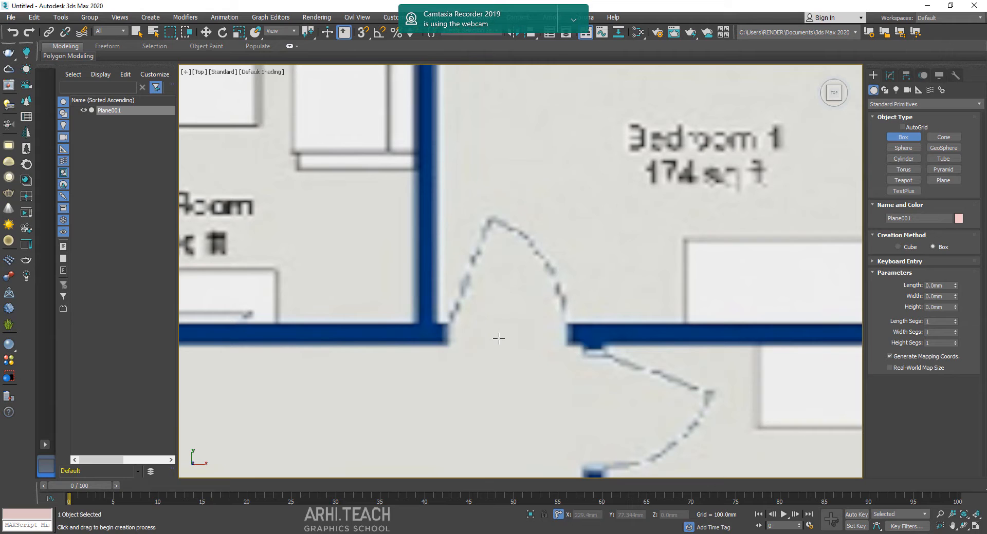
scroll(465, 304, "down", 2)
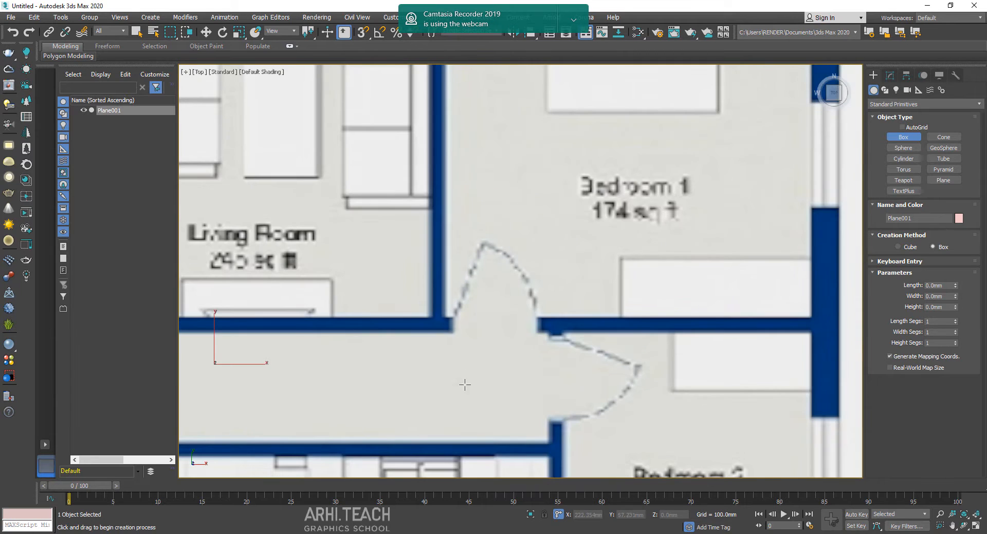
scroll(404, 381, "down", 2)
left_click_drag(404, 359, 656, 487)
scroll(667, 247, "down", 2)
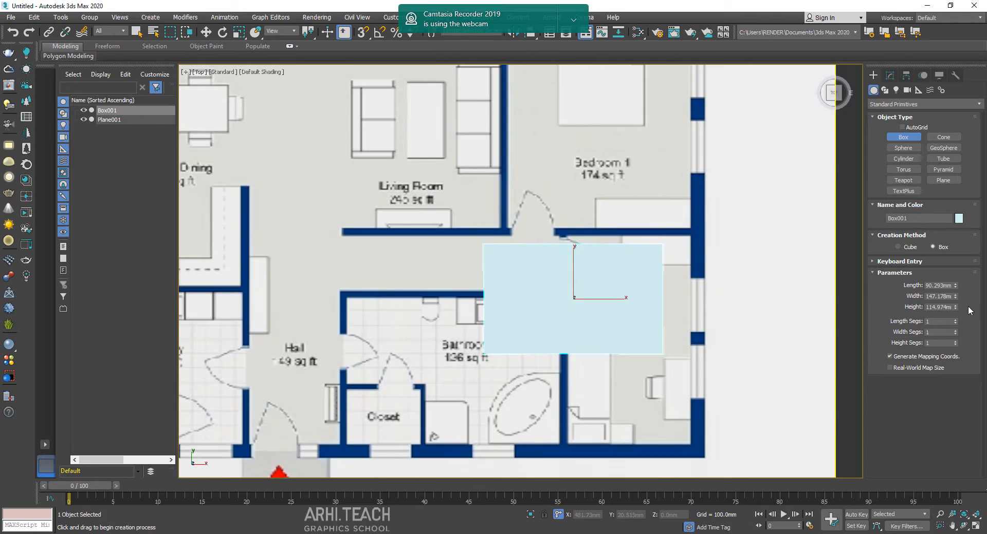
Step: Set the box's width to 900 mm and move the box slightly towards the Bedroom 1 doorway
mouse_move(956, 298)
left_mouse_down()
mouse_move(958, 280)
mouse_move(961, 293)
left_mouse_up()
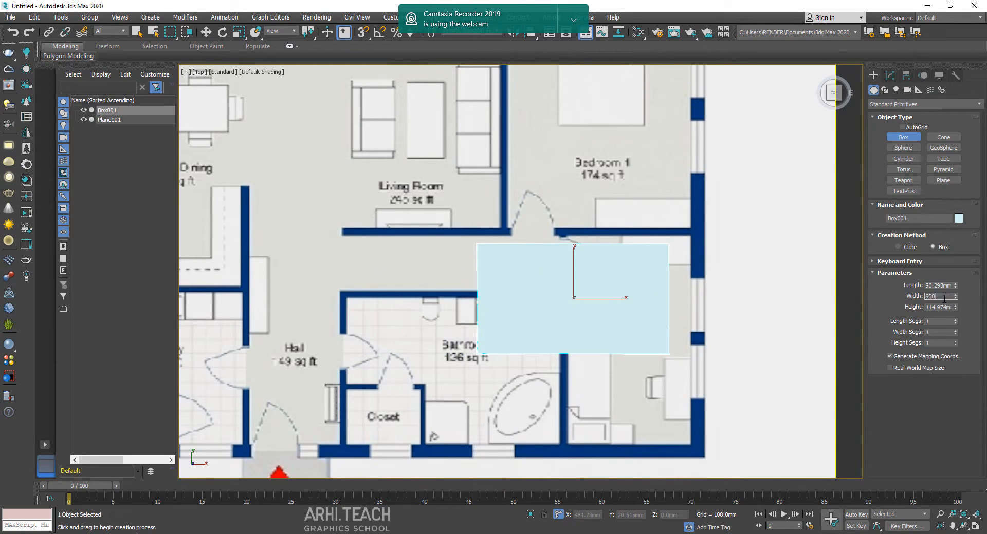
key("Return")
scroll(388, 71, "down", 2)
middle_click_drag(457, 105, 457, 231)
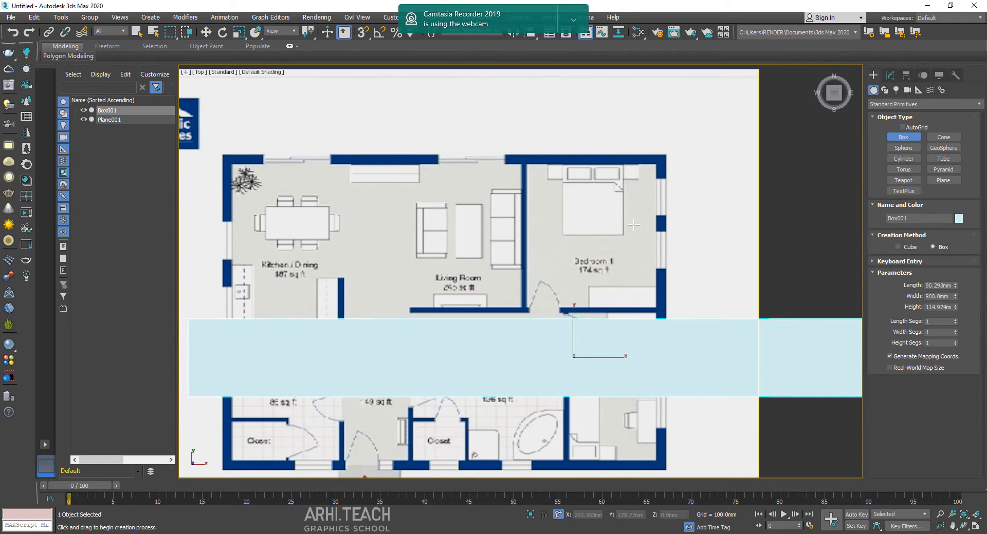
right_click(636, 228)
key("w")
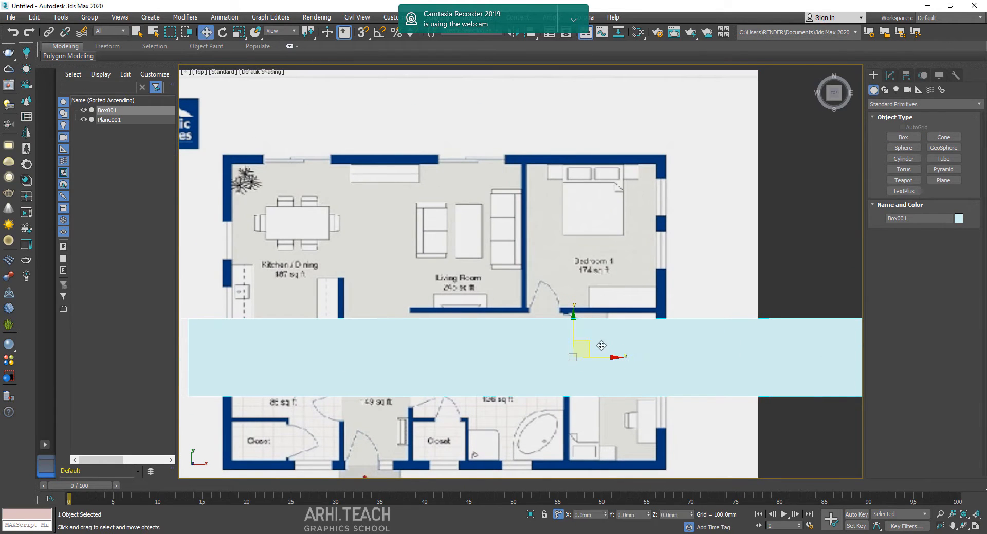
left_click_drag(579, 347, 565, 342)
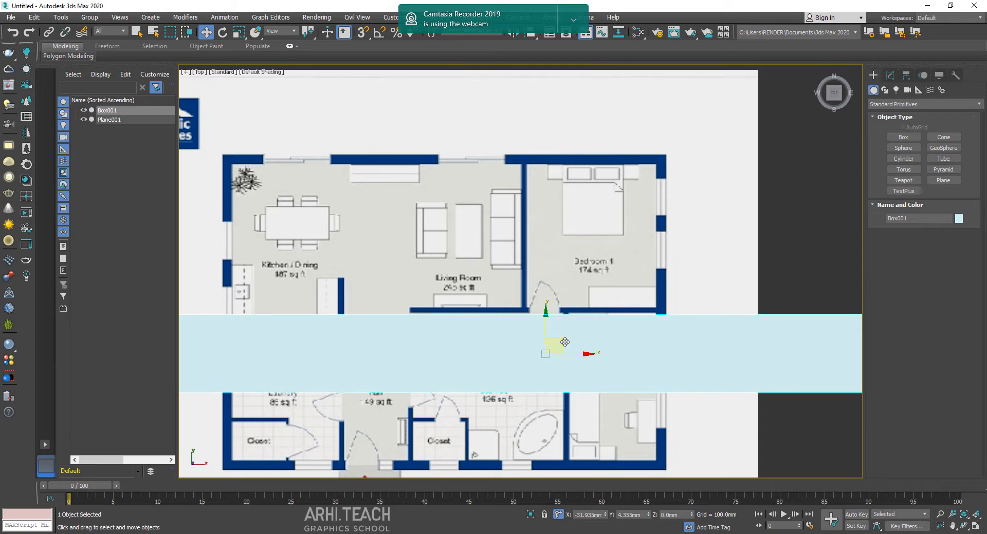
Step: Scale the floor plan plane up uniformly to bring it closer to the size of the 900 mm box
left_click(562, 270)
key("r")
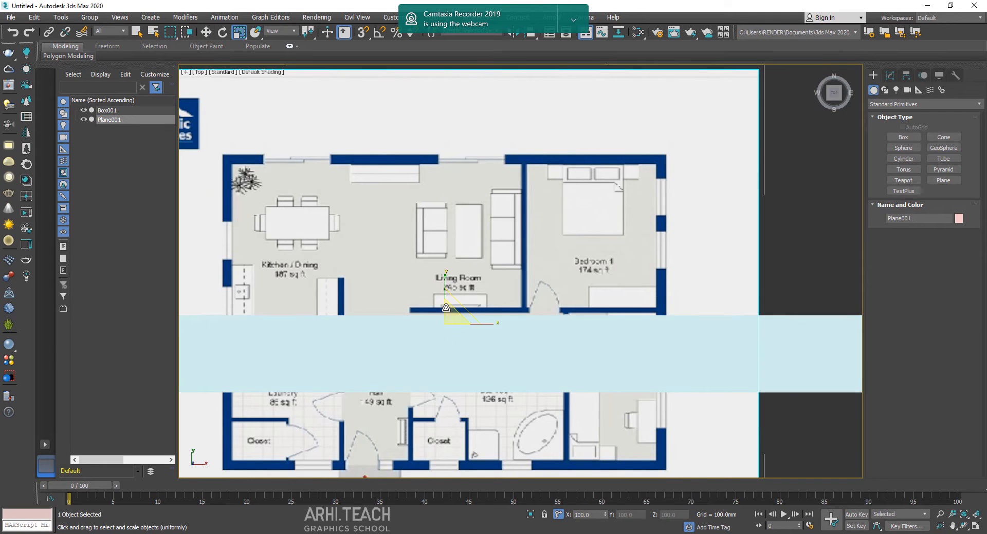
left_click_drag(445, 308, 455, 180)
scroll(587, 312, "down", 4)
left_click_drag(553, 307, 558, 172)
Step: Move the floor plan plane so the Bedroom 1 doorway sits at the reference box
key("w")
middle_click_drag(571, 350, 416, 414)
middle_click_drag(412, 359, 352, 369)
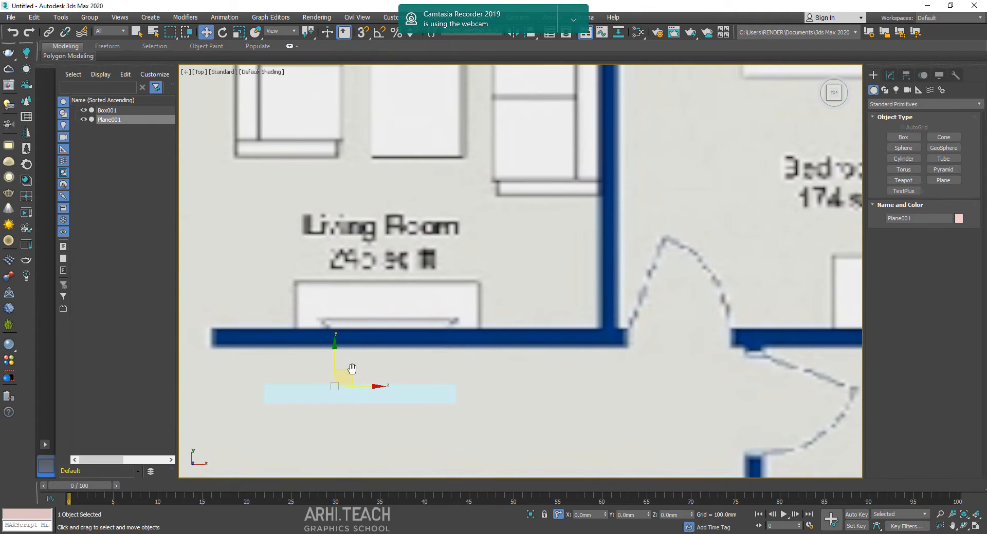
left_click_drag(352, 369, 37, 413)
key("e")
scroll(329, 446, "down", 3)
middle_click_drag(391, 379, 482, 353)
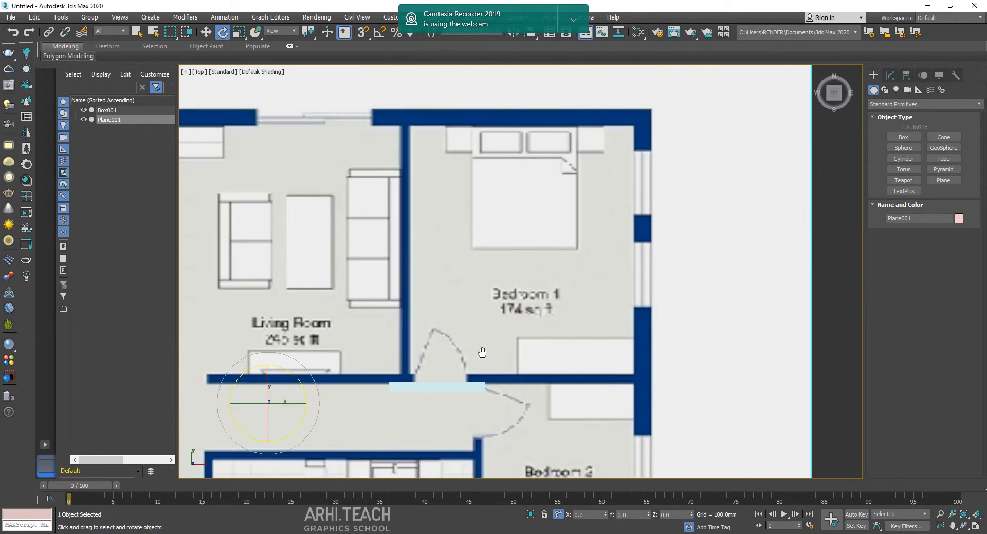
Step: Scale and reposition the floor plan plane until the Bedroom 1 door opening matches the 900 mm reference box
key("r")
left_click_drag(271, 386, 175, 408)
key("w")
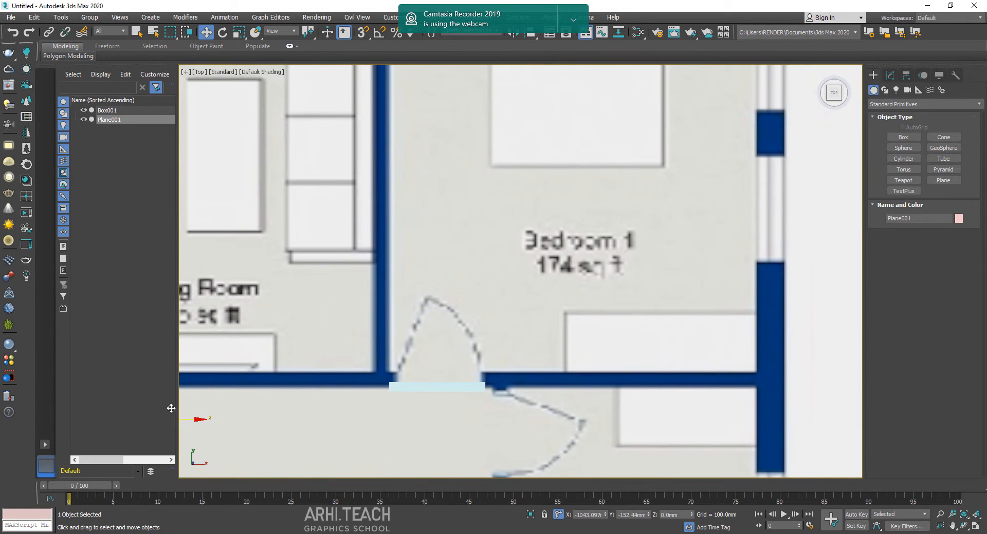
key("r")
scroll(351, 408, "down", 3)
left_click_drag(256, 403, 245, 407)
key("w")
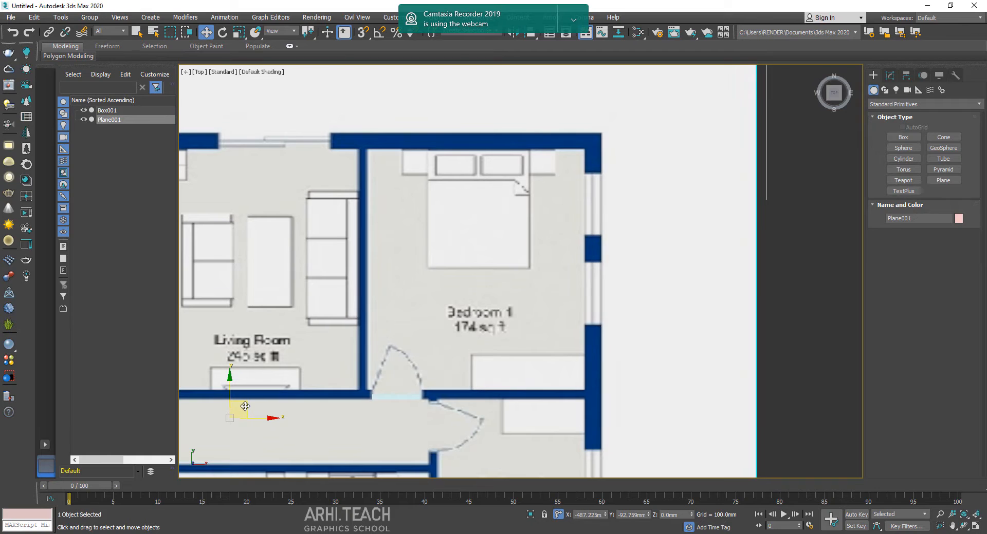
Step: Delete the reference box from the Bedroom 1 doorway
left_click(384, 399)
key("Delete")
middle_click_drag(643, 326, 735, 366)
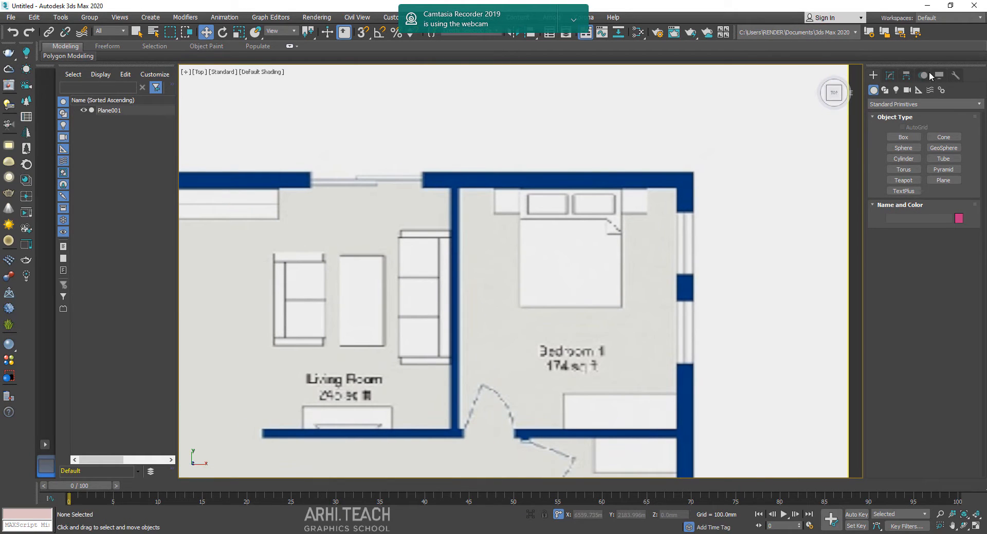
Step: Start a spline line at the Kitchen / Dining room's inner upper corner and run it to the near edge of the first upper window
left_click(884, 91)
left_click(894, 146)
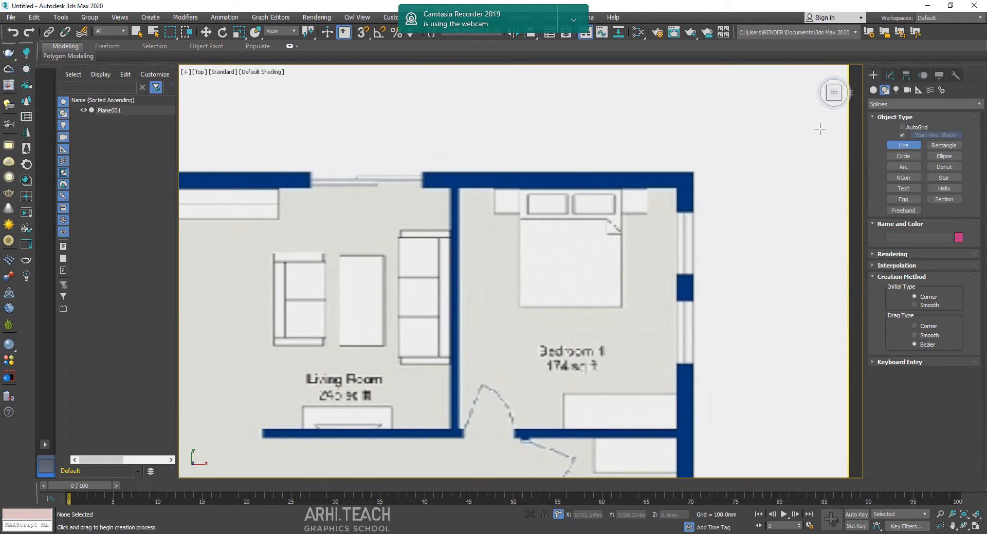
middle_click_drag(599, 218, 968, 132)
middle_click_drag(619, 301, 544, 276)
scroll(607, 328, "down", 3)
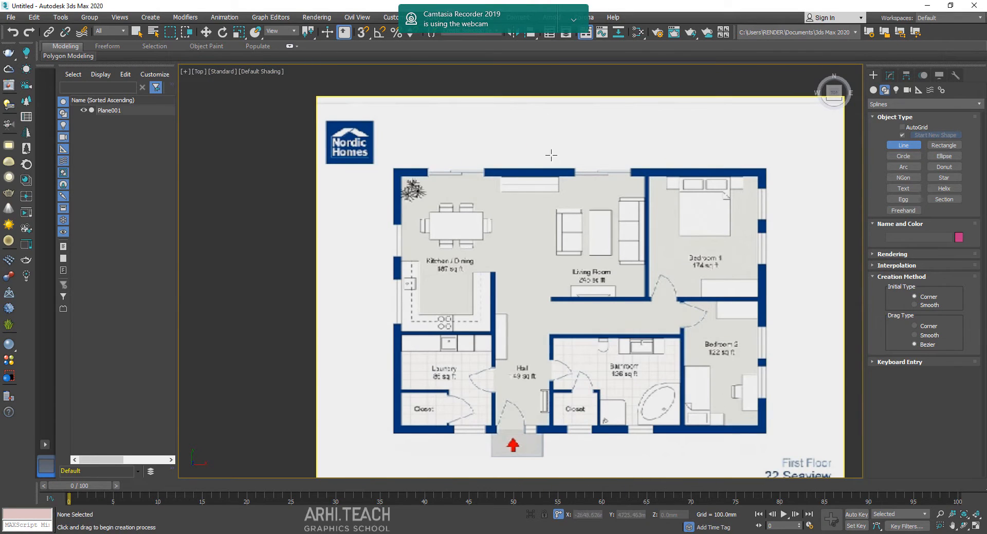
scroll(551, 236, "up", 2)
scroll(447, 149, "up", 6)
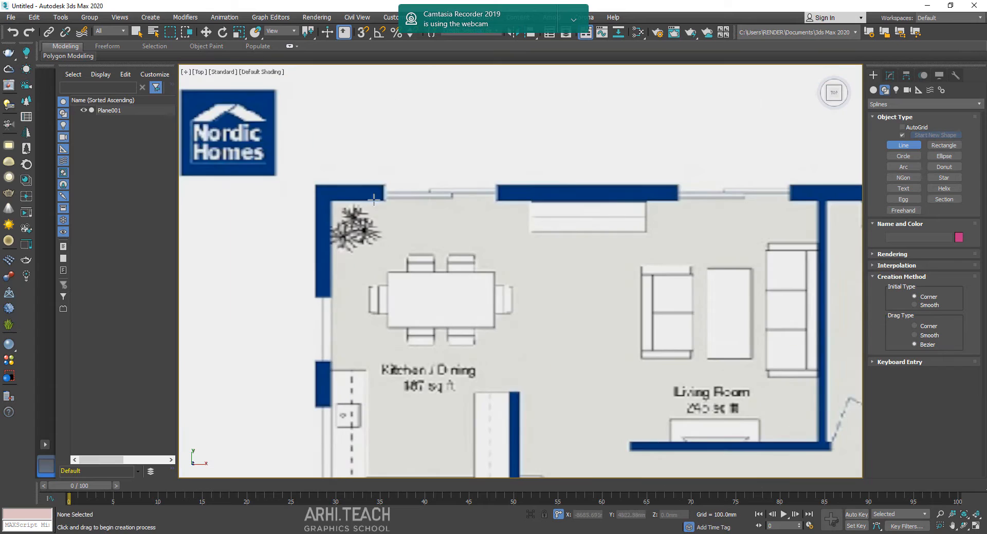
left_click(349, 188)
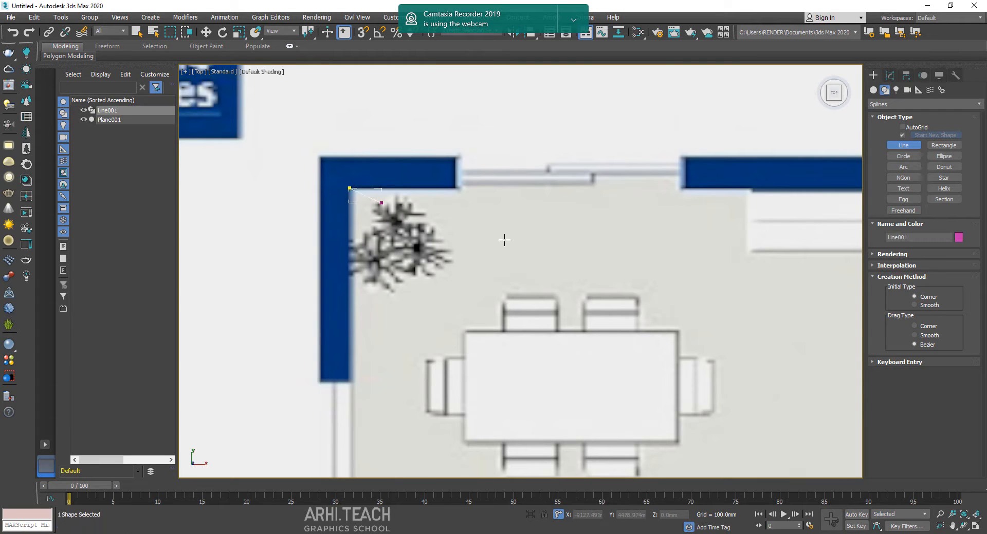
left_click(454, 189)
Step: Continue the line along the upper wall's inner face, with points at each window edge, to the Living Room's inner upper right corner
middle_click_drag(689, 229, 522, 248)
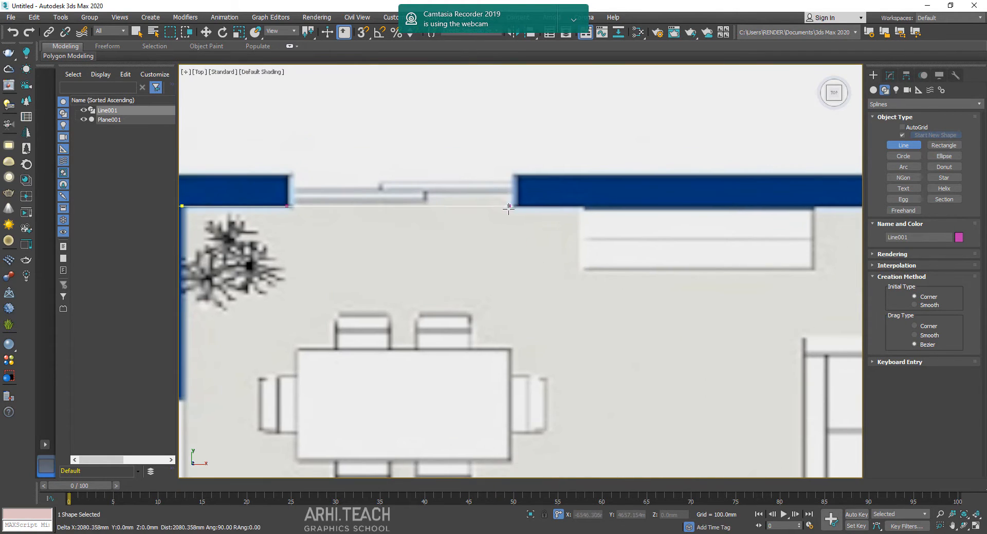
left_click(512, 208)
middle_click_drag(759, 249, 496, 234)
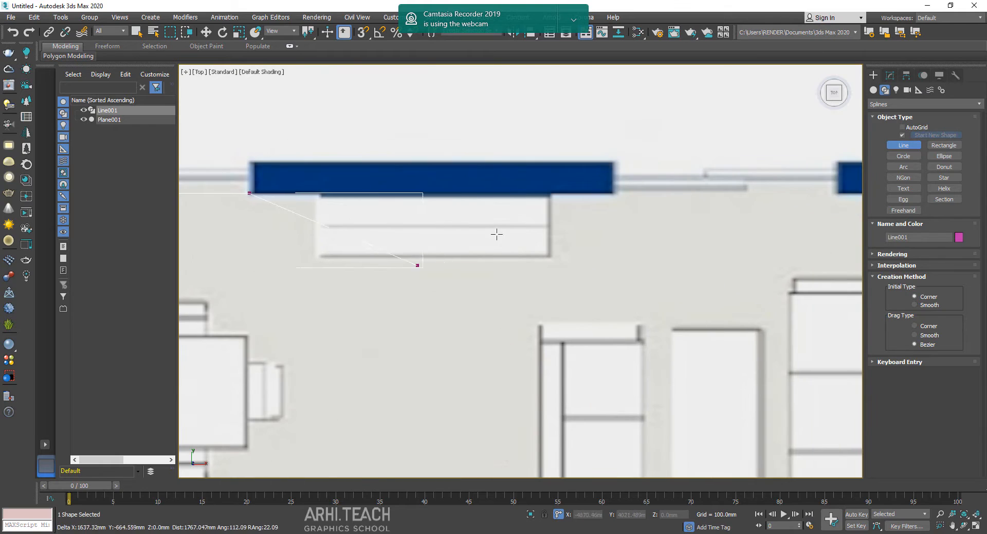
left_click(611, 193)
middle_click_drag(641, 213, 397, 220)
left_click(591, 199)
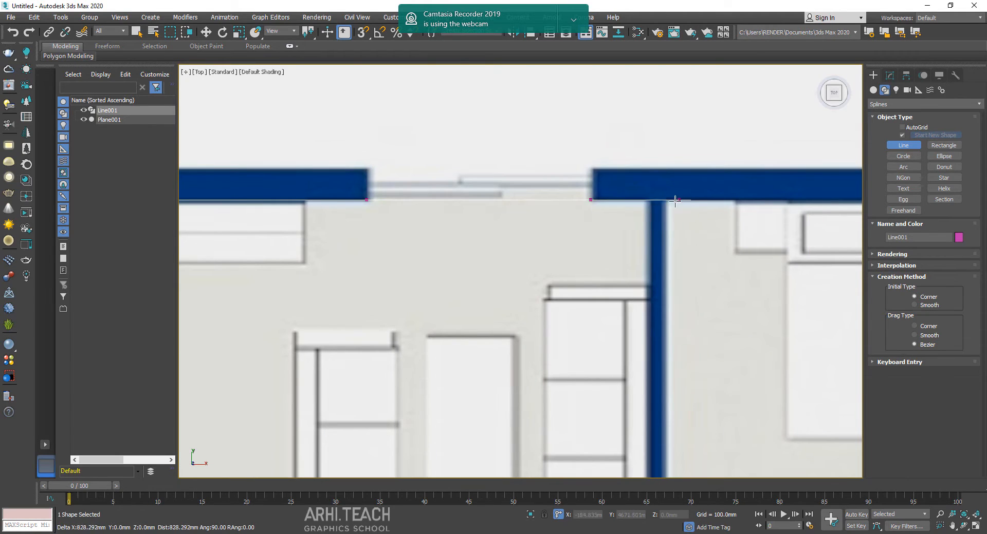
left_click(649, 201)
Step: Trace the Living Room's right wall and around the free end of its lower partition to the near jamb of the Bedroom 1 doorway
scroll(661, 357, "down", 3)
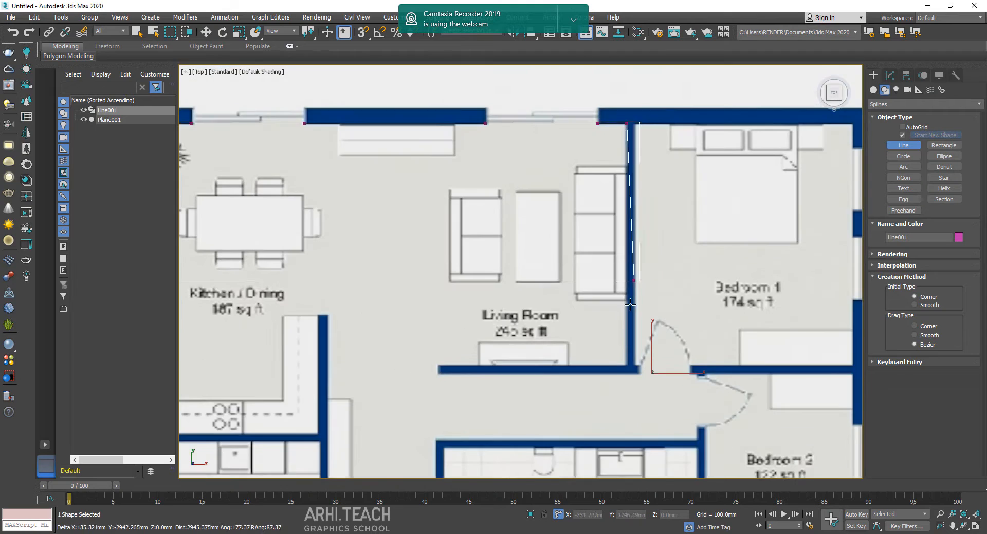
scroll(637, 360, "up", 4)
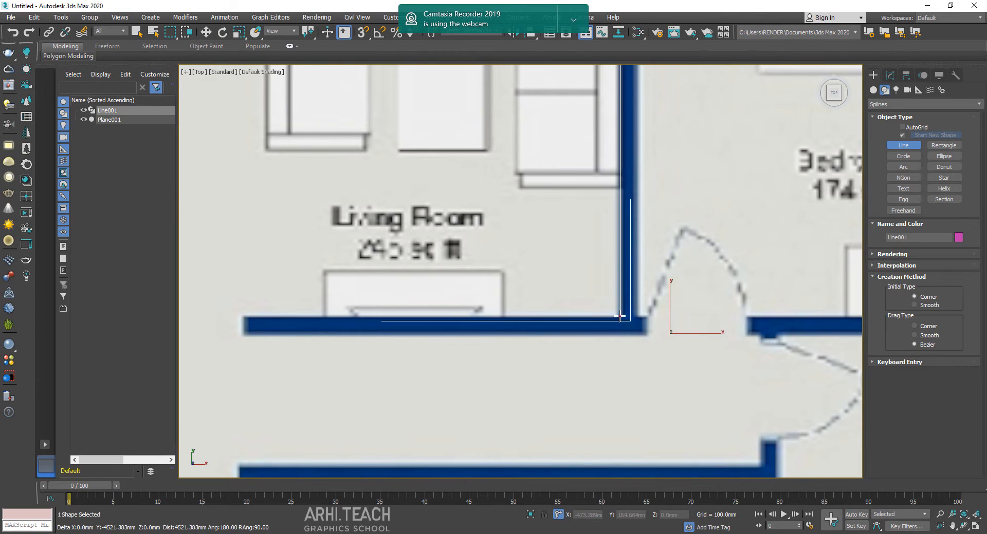
left_click(622, 319)
middle_click_drag(288, 311, 215, 318)
left_click(565, 322)
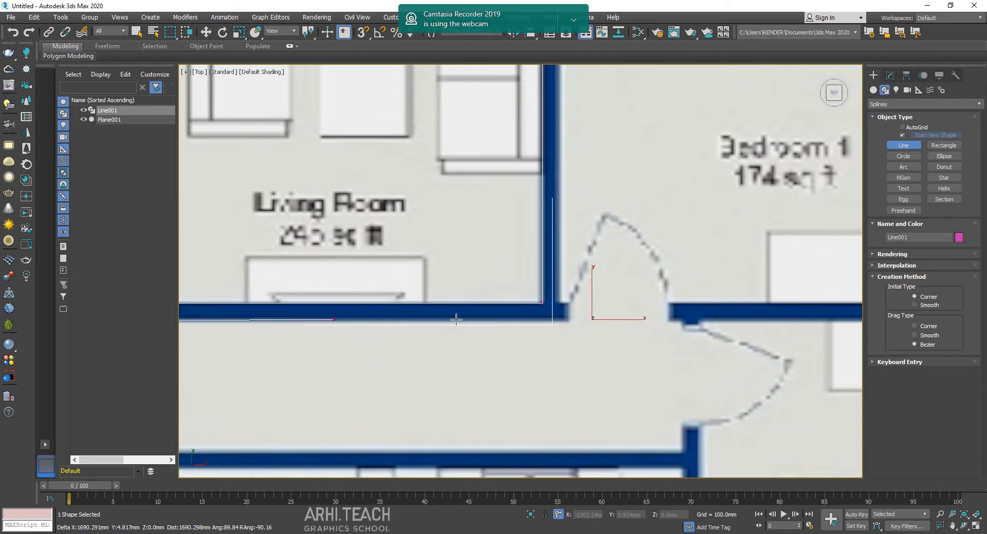
left_click(565, 321)
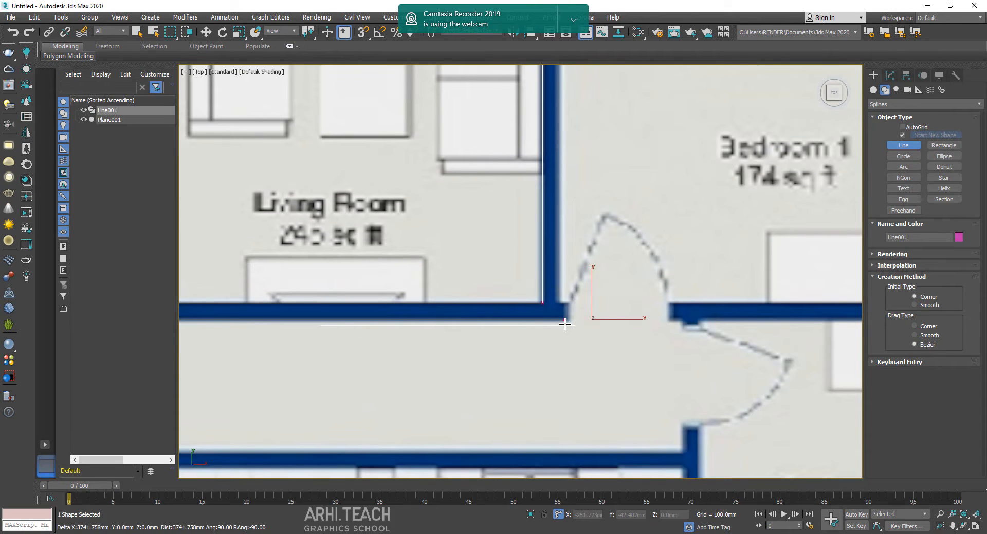
Step: Continue the line across the Bedroom 1 doorway, around the wall notch and past the Bedroom 2 doorway to the corridor's lower corner
left_click(683, 320)
scroll(694, 335, "up", 3)
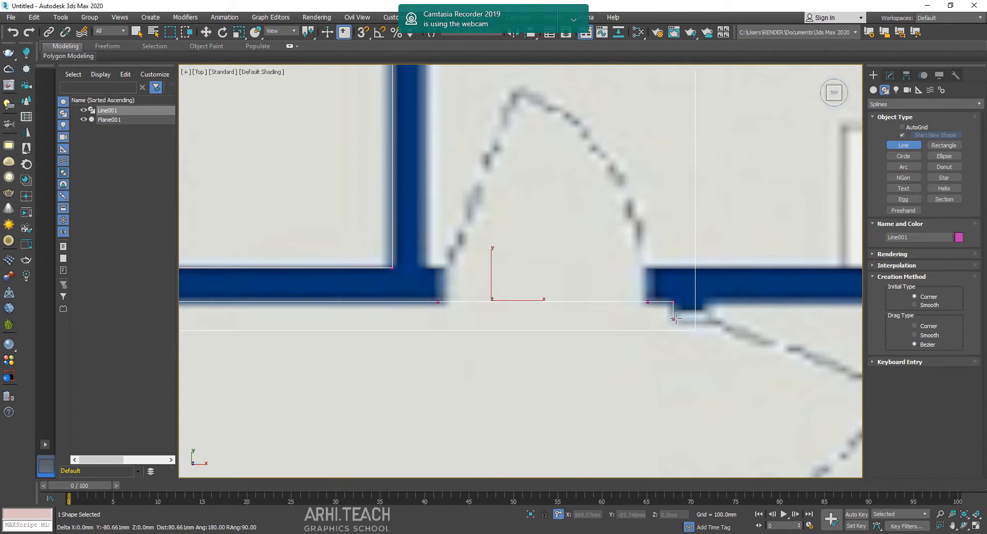
scroll(671, 322, "down", 8)
scroll(668, 308, "up", 5)
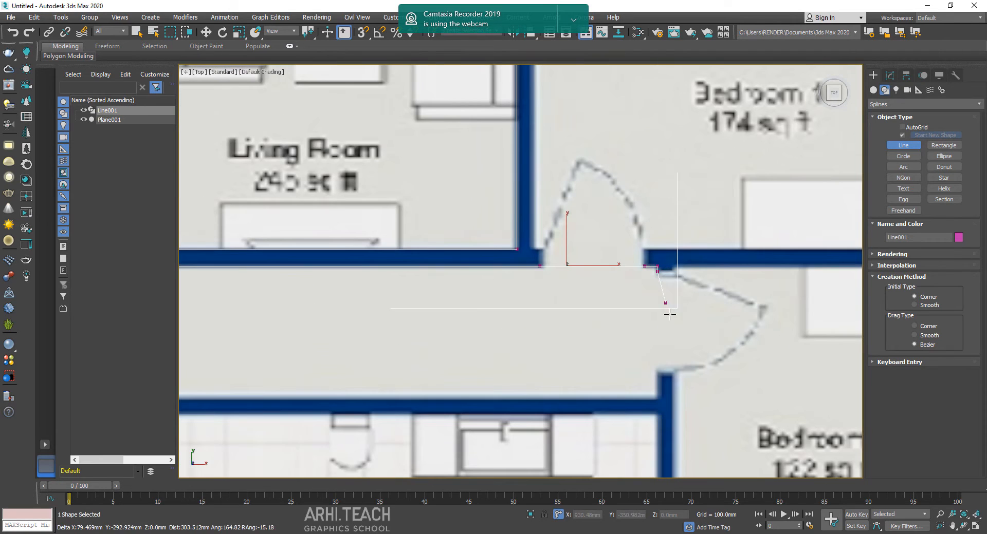
left_click(659, 375)
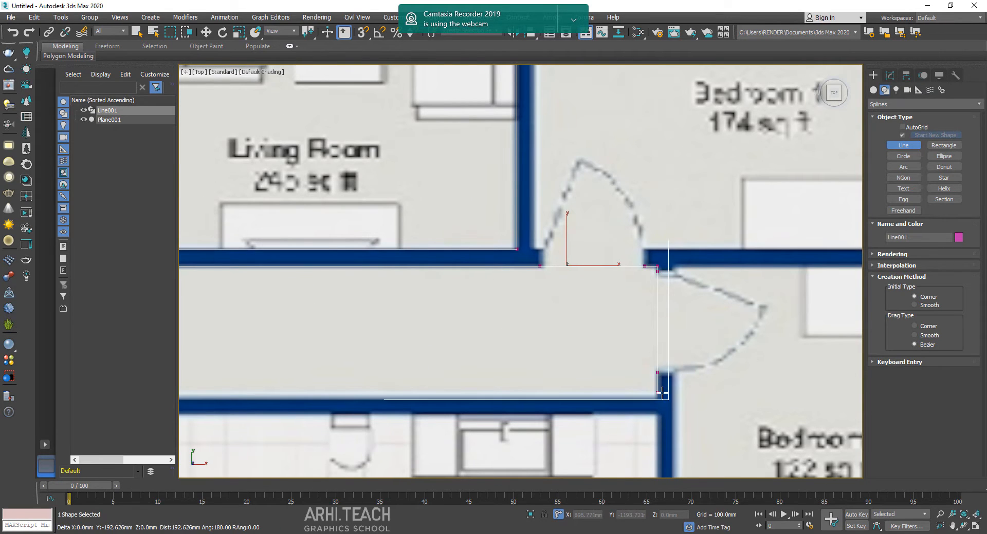
left_click(657, 398)
Step: Trace the corridor's lower wall and the Hall's right wall, with points at the Bathroom door edges, to the Hall's lower right corner
middle_click_drag(376, 382, 723, 329)
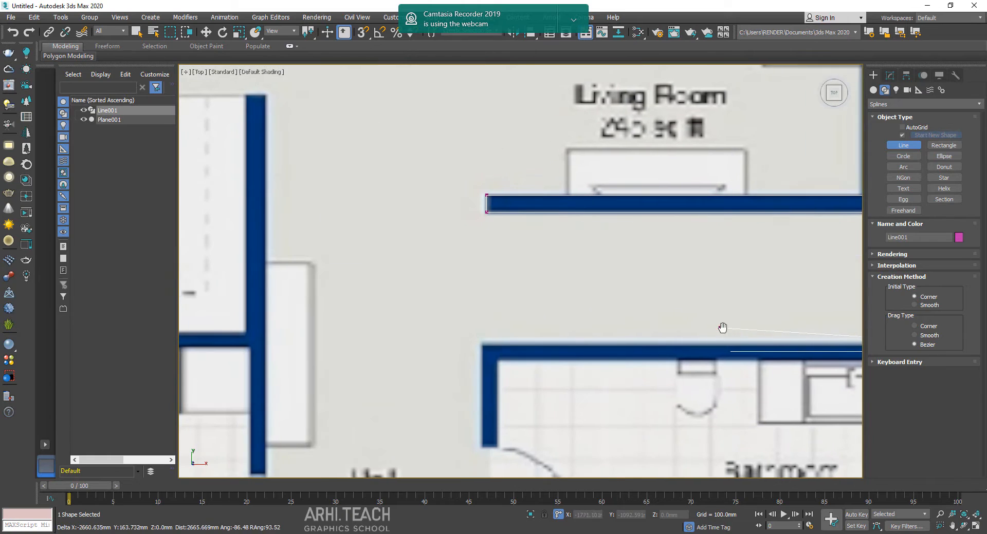
left_click(482, 349)
middle_click_drag(501, 424, 512, 161)
left_click(493, 188)
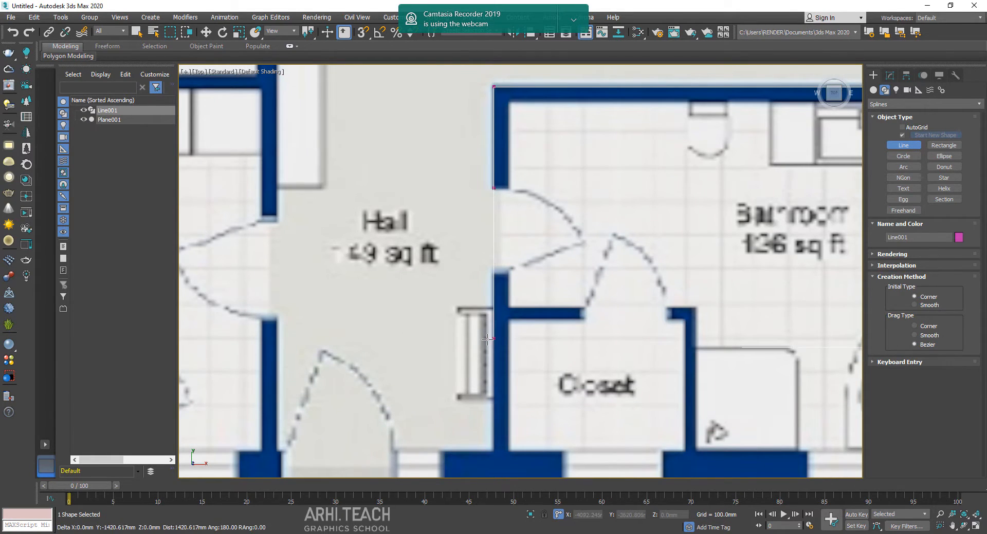
left_click(490, 276)
middle_click_drag(503, 441, 531, 310)
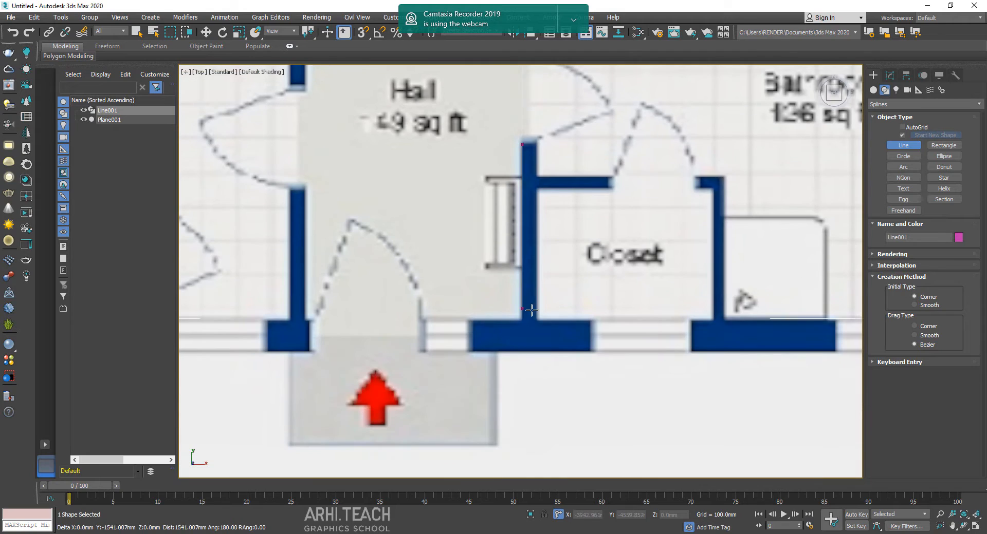
left_click(524, 321)
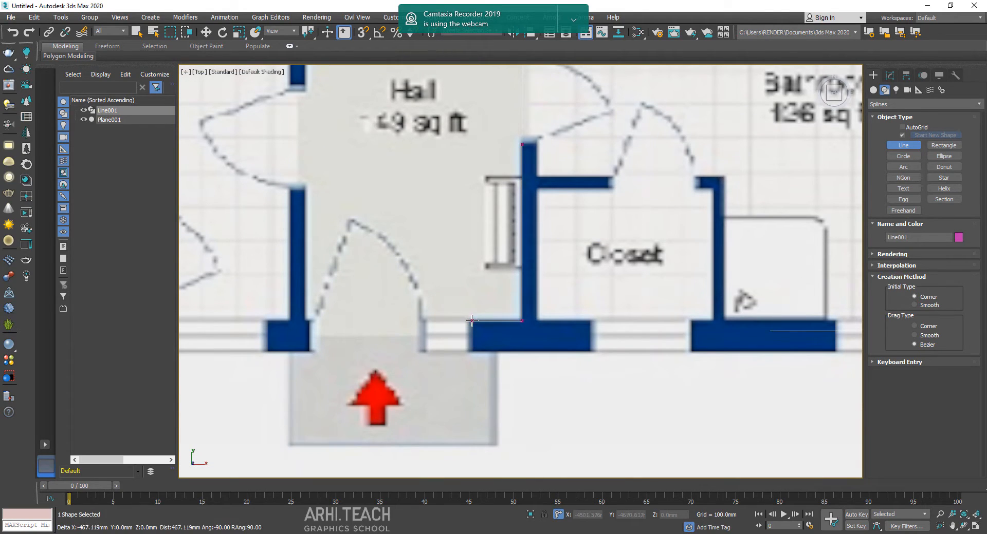
Step: Continue the line across the entrance wall and up the Hall's left wall, with points at both edges of the Laundry doorway
left_click(472, 322)
left_click(312, 324)
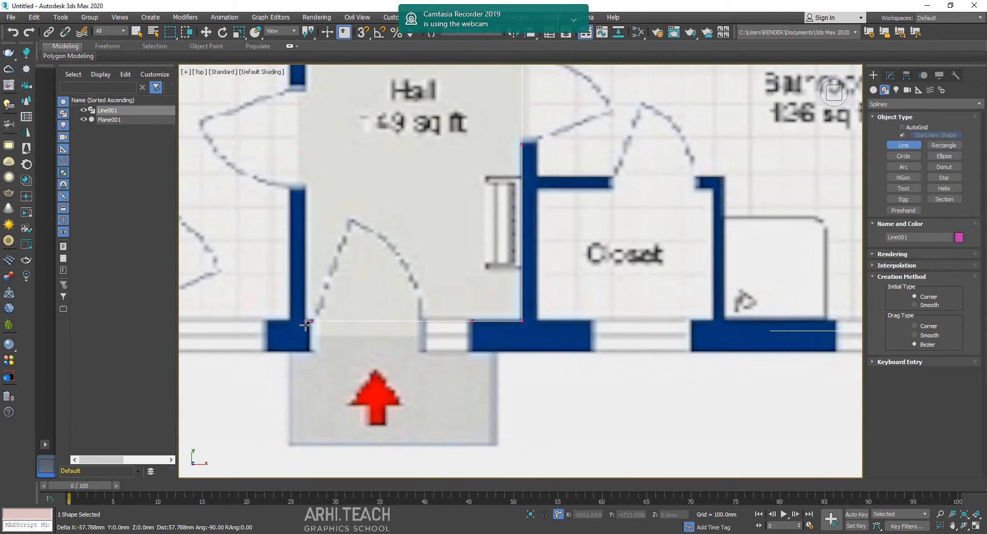
left_click(305, 325, "shift")
middle_click_drag(338, 127, 341, 217)
left_click(308, 279, "shift")
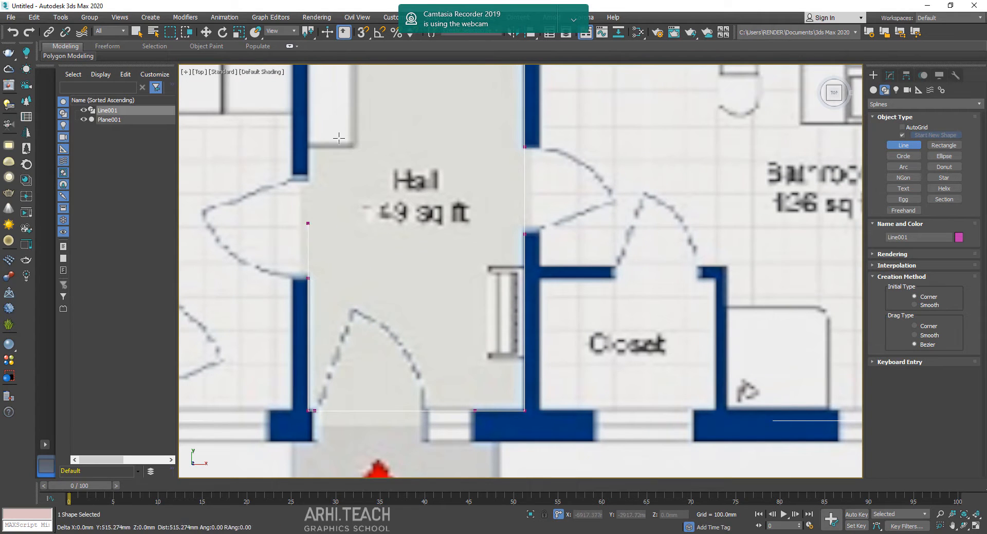
left_click(327, 177, "shift")
Step: Trace around the free end of the Kitchen / Dining partition and along the kitchen's lower wall to its inner lower left corner
middle_click_drag(370, 92, 446, 329)
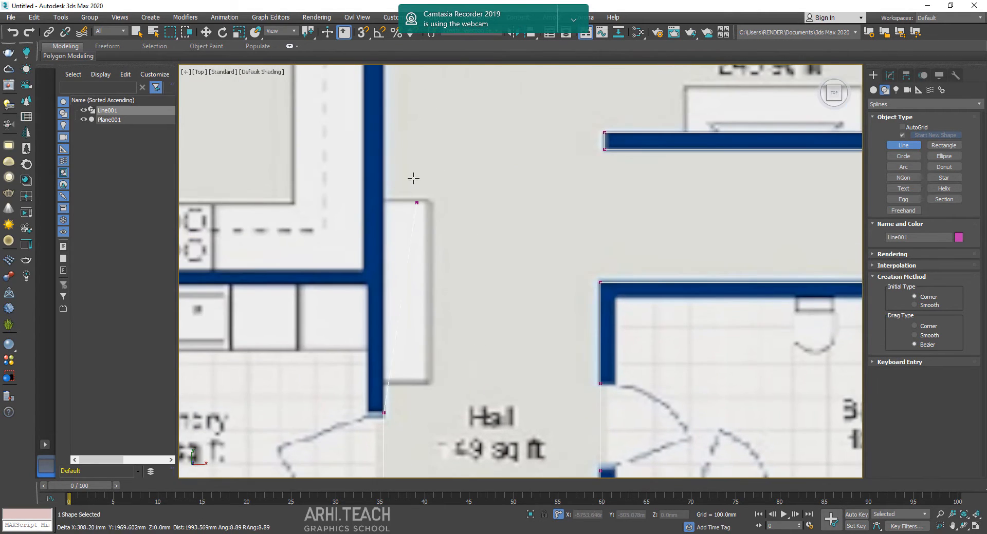
middle_click_drag(414, 179, 408, 425)
left_click(441, 295, "shift")
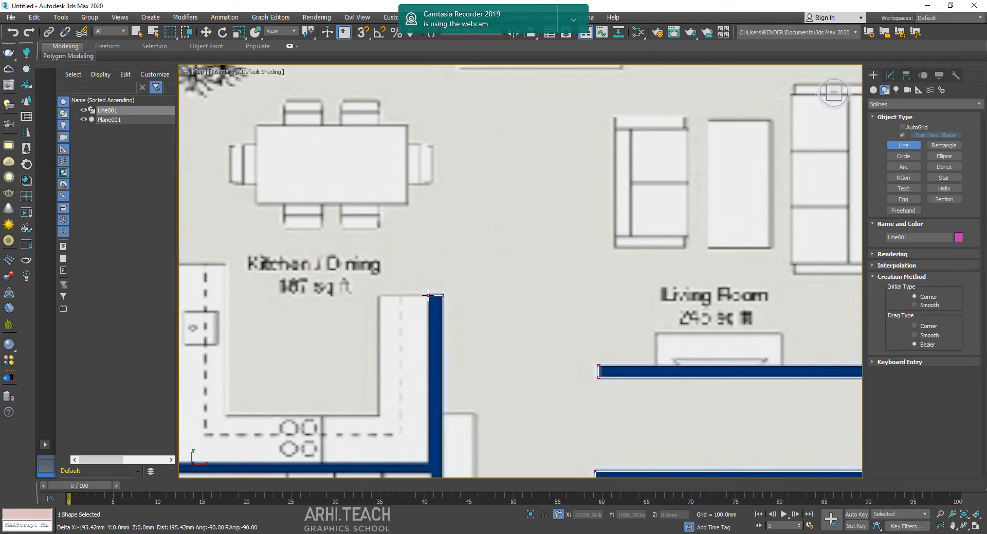
left_click(436, 463, "shift")
middle_click_drag(269, 457, 619, 390)
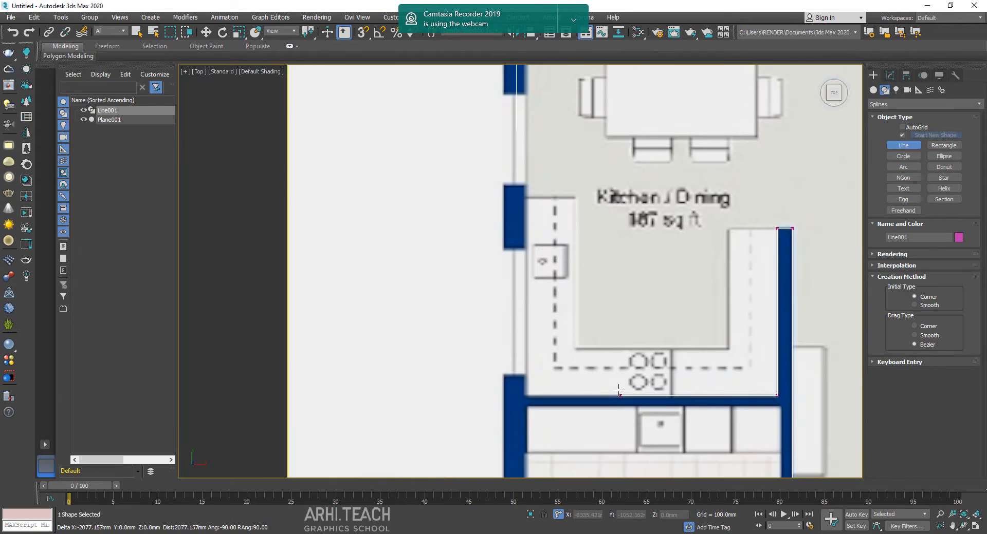
left_click(525, 394, "shift")
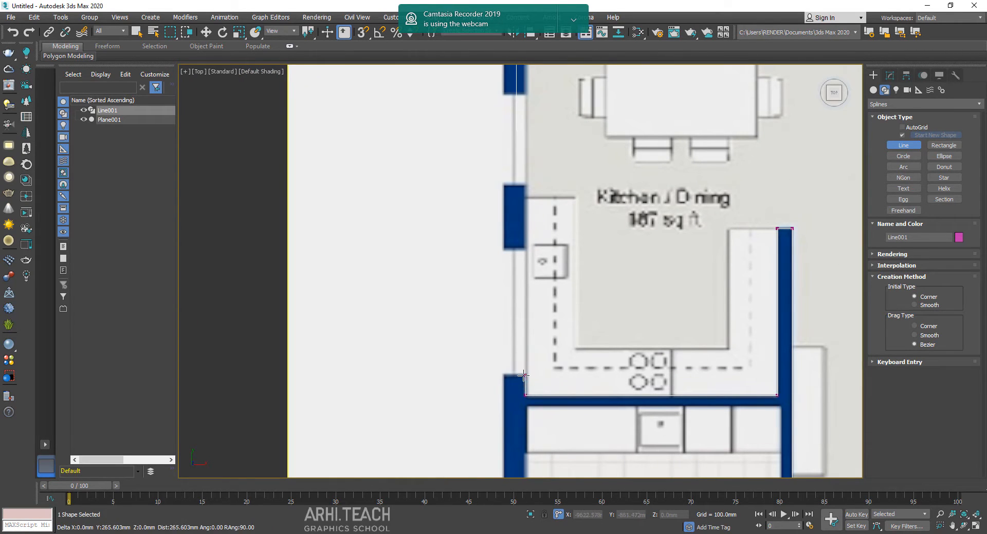
Step: Trace the Kitchen / Dining room's left wall with points at each window edge and close the spline at its starting corner
left_click(523, 376, "shift")
left_click(527, 250, "shift")
left_click(532, 185, "shift")
middle_click_drag(568, 75, 542, 289)
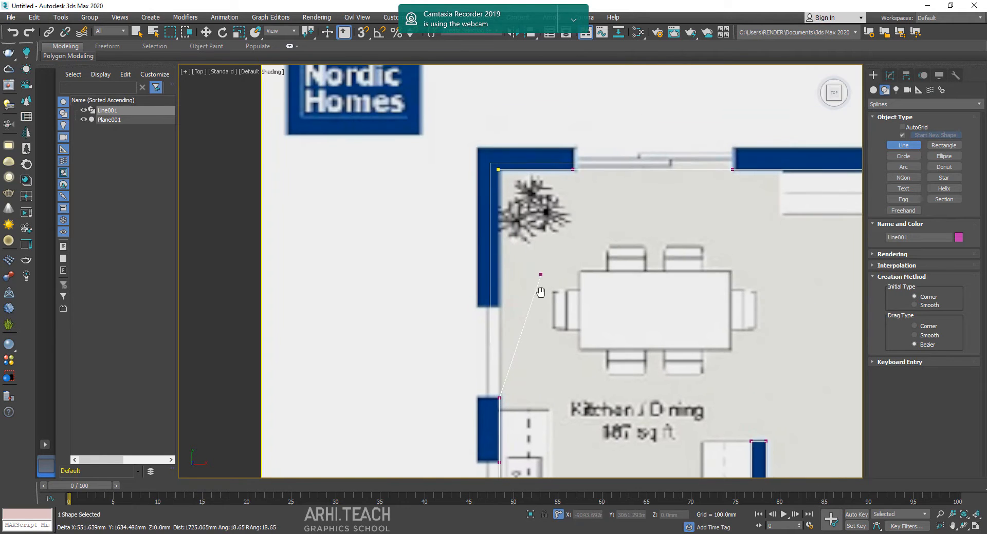
left_click(504, 307, "shift")
left_click(497, 170)
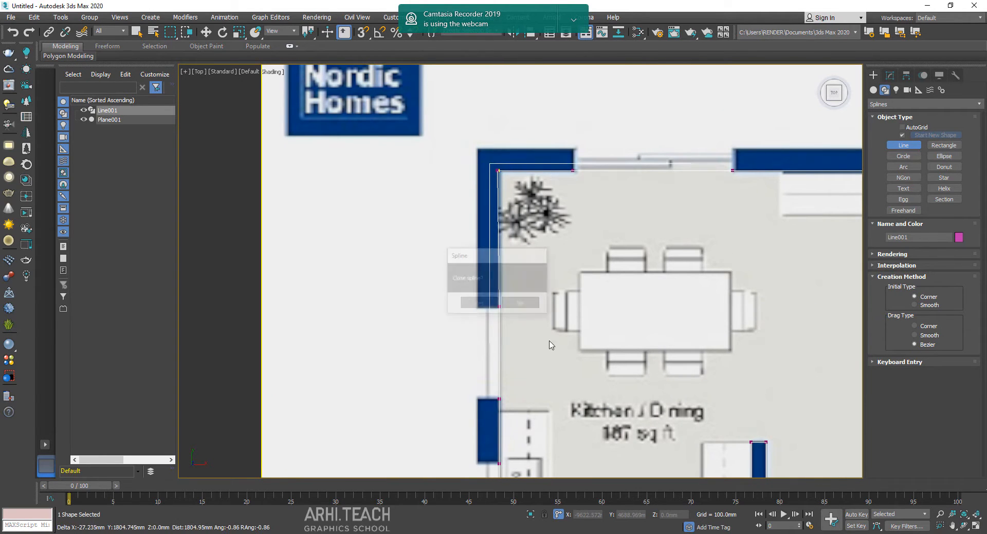
left_click(487, 304)
right_click(605, 179)
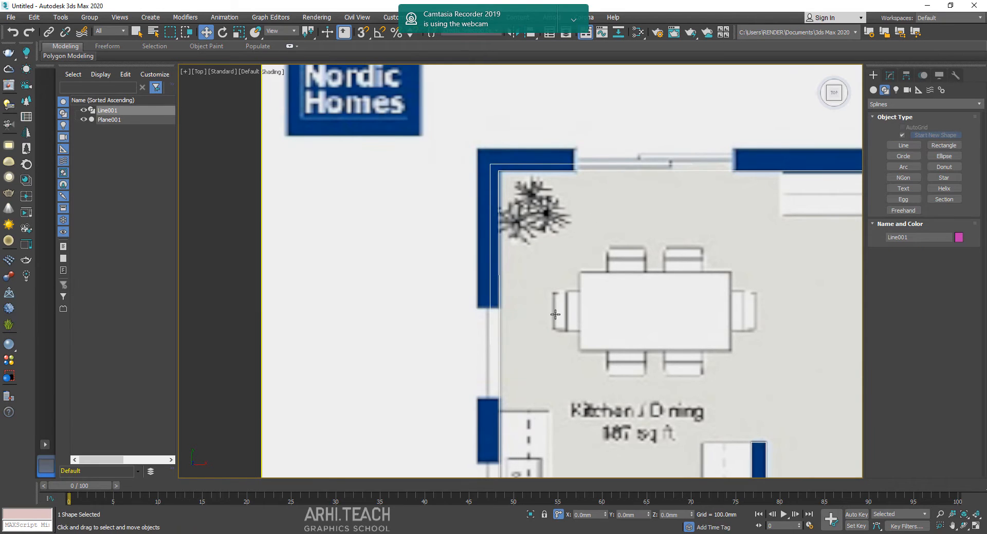
Step: Align the six spline vertices on the Kitchen / Dining room's left wall by scaling them along X about their selection center
scroll(599, 165, "down", 3)
middle_click_drag(780, 346, 575, 207)
scroll(457, 149, "up", 2)
key("1")
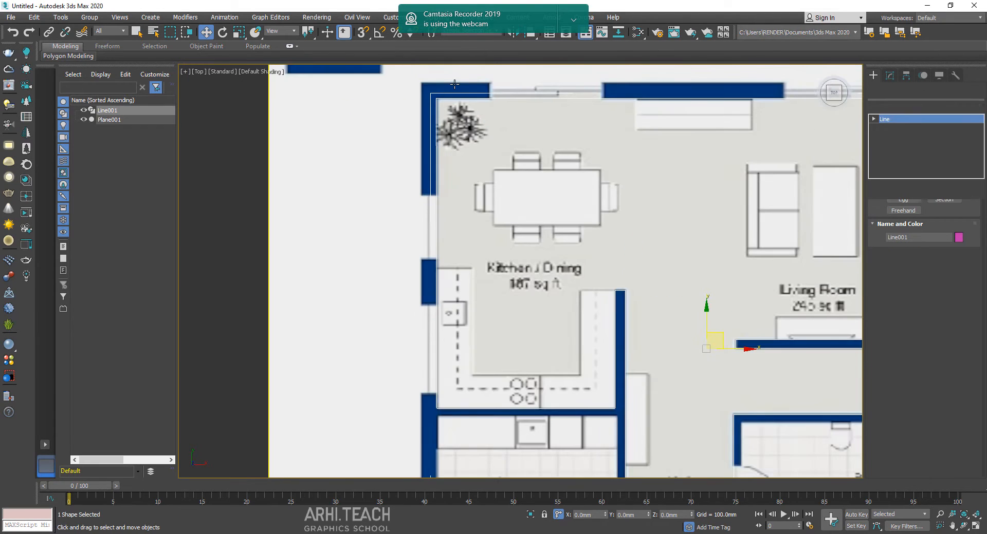
left_click_drag(453, 83, 386, 480)
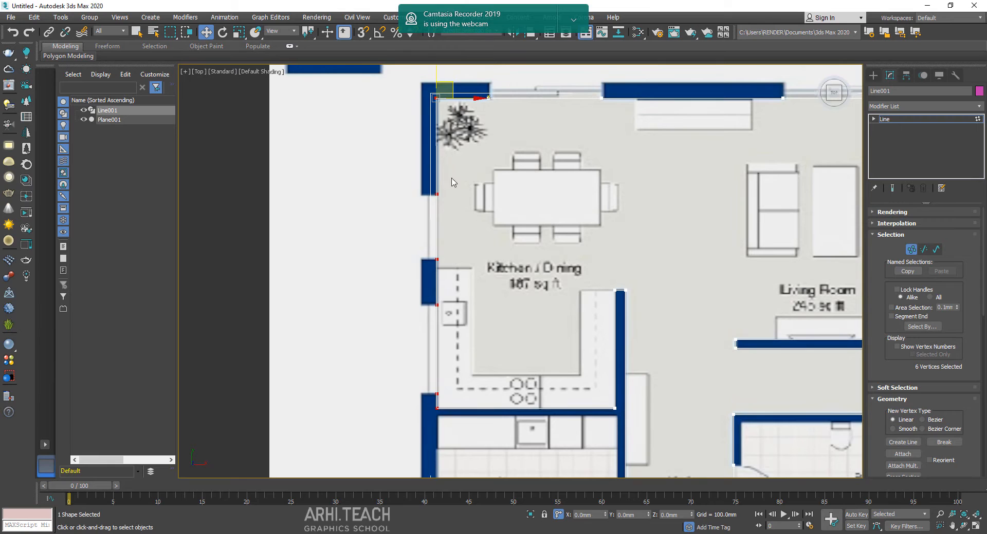
key("r")
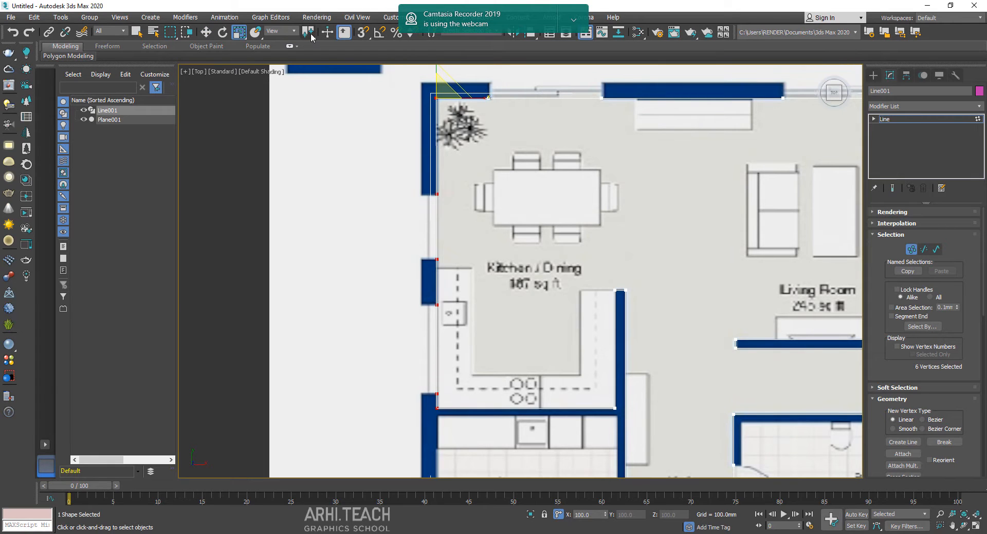
left_click(307, 64)
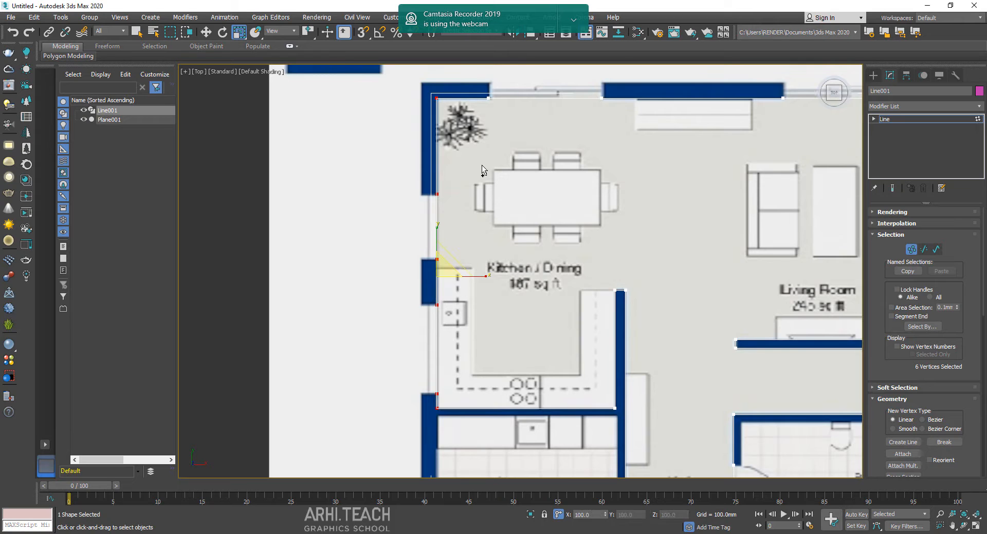
scroll(440, 168, "up", 4)
middle_click_drag(440, 168, 482, 201)
scroll(481, 201, "down", 2)
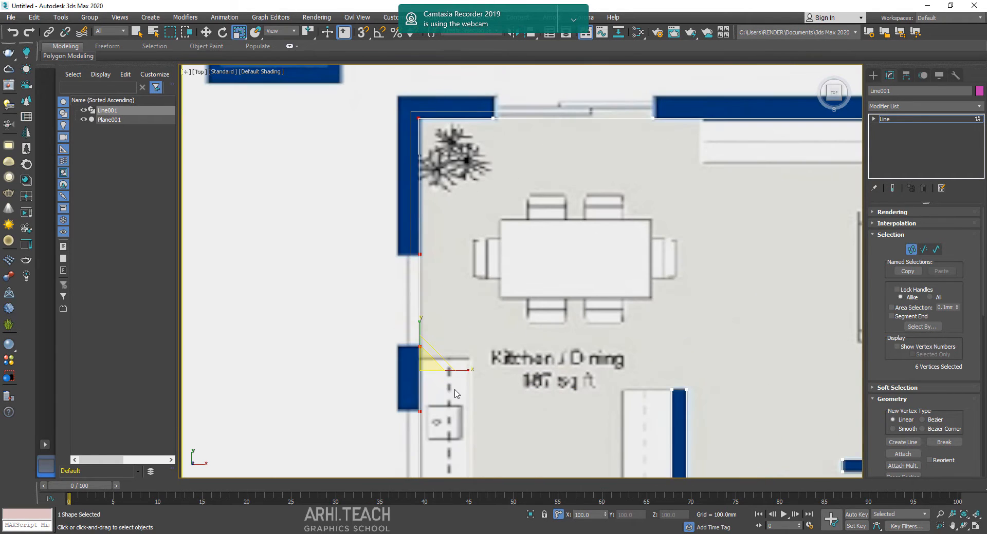
left_click_drag(460, 371, 354, 386)
left_click_drag(14, 404, 13, 403)
Step: Leave vertex editing and apply an Extrude modifier to the traced room outline with an amount of 3000 mm
scroll(467, 222, "down", 5)
middle_click_drag(676, 221, 659, 227)
scroll(713, 274, "up", 2)
left_click(887, 121)
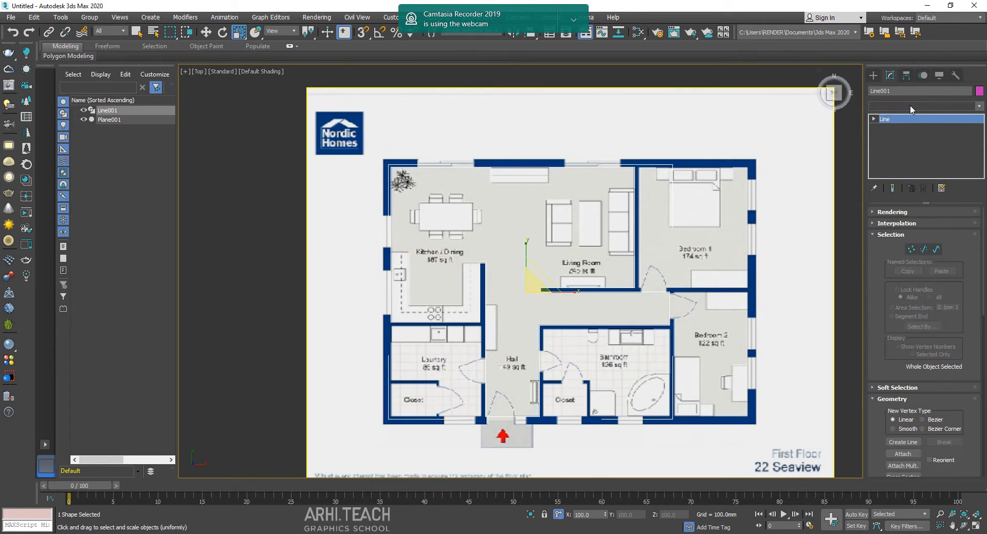
left_click(909, 106)
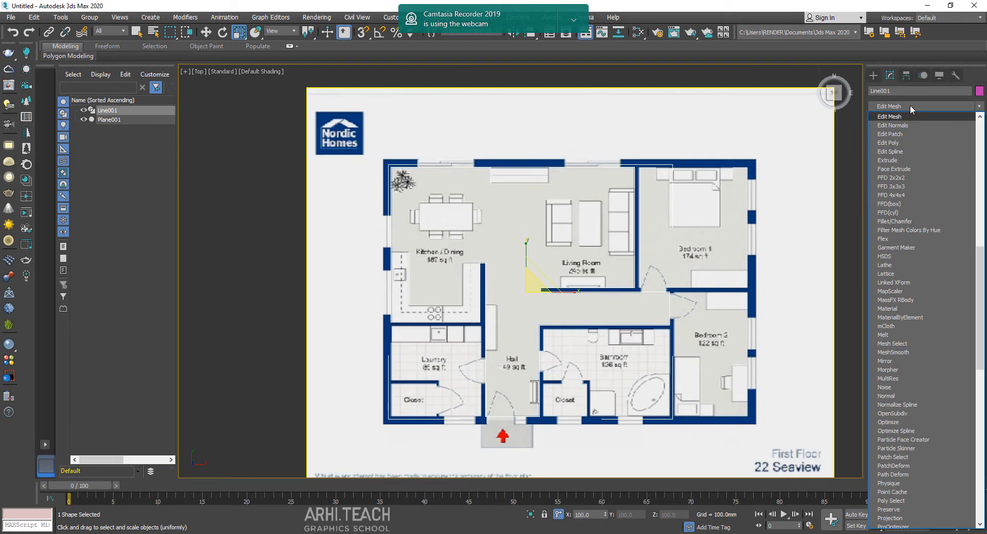
type("ex")
key("Return")
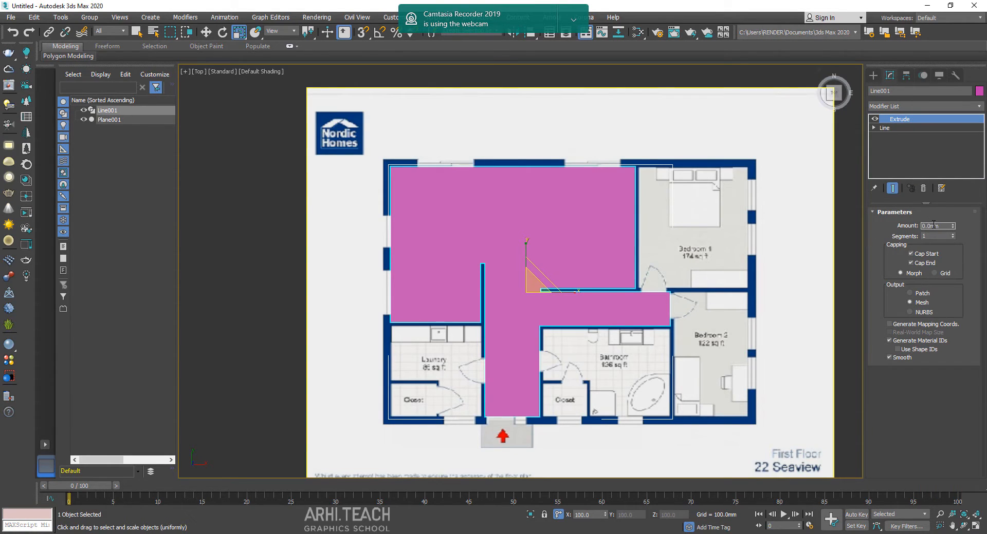
type("3000")
key("Return")
Step: Add an Edit Poly modifier above the Extrude on the room volume
middle_click_drag(574, 210, 573, 190, "alt")
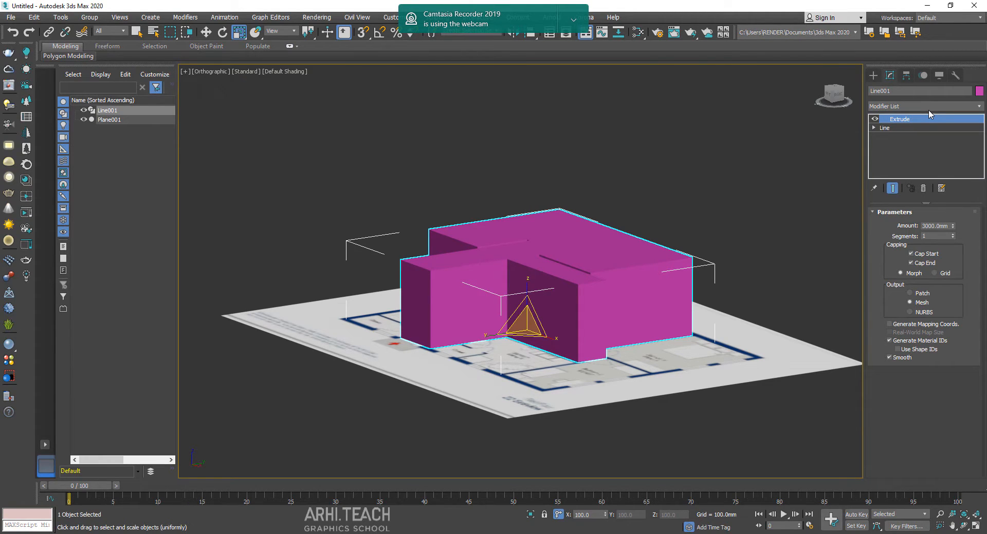
left_click(927, 109)
key("e")
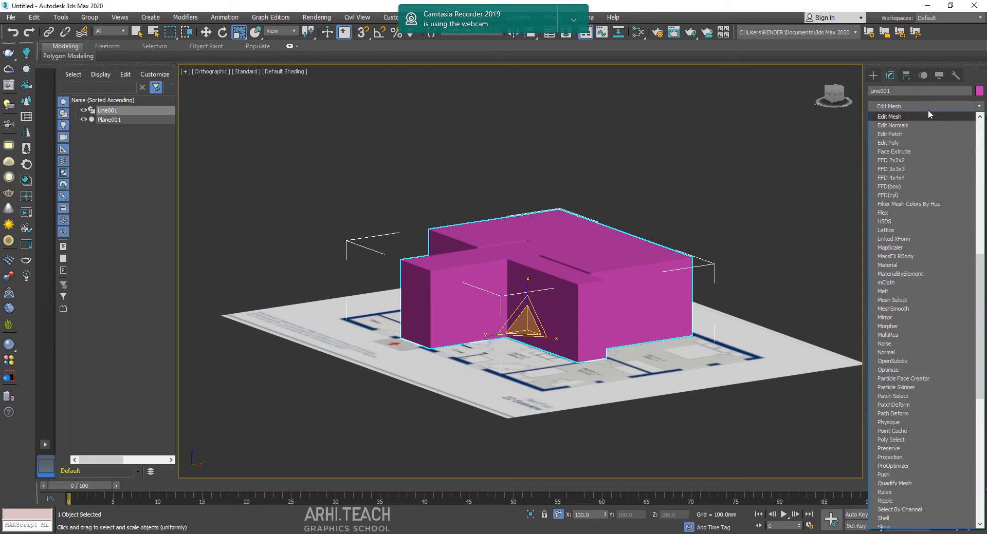
key("Down")
key("Down")
key("Down")
key("Return")
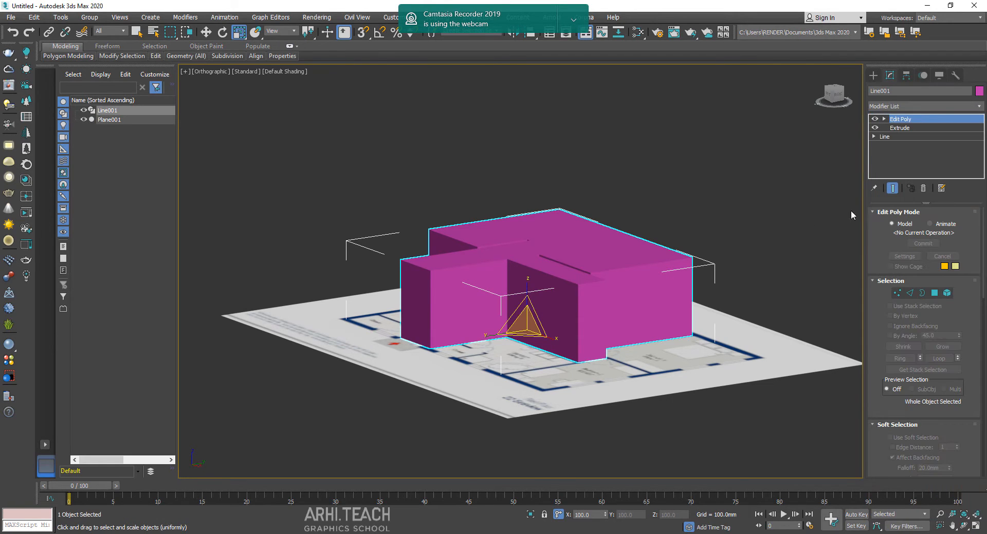
middle_click_drag(850, 211, 668, 173, "alt")
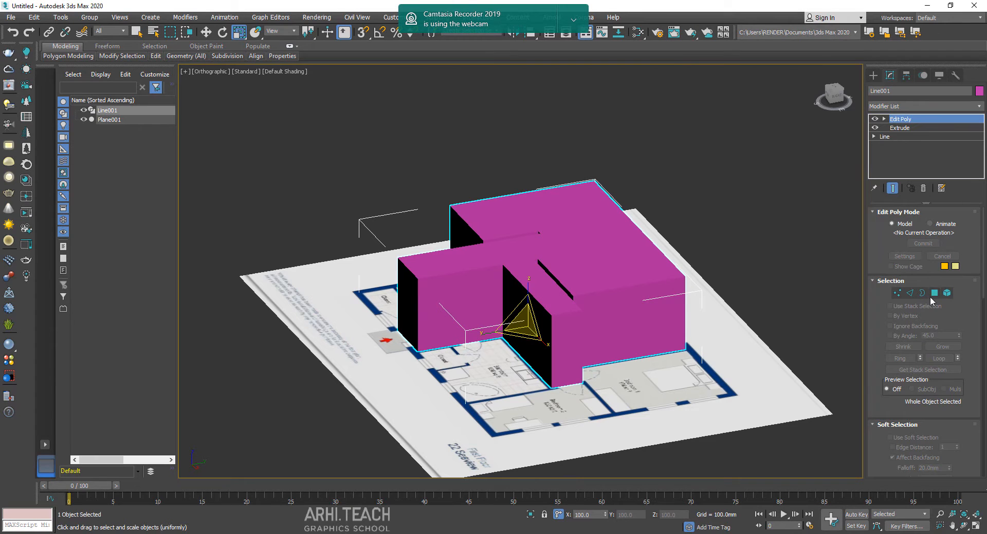
Step: Slice the whole room volume horizontally at a height of 900 mm with the Edit Poly slice plane at Edge level
left_click(909, 293)
left_click_drag(876, 369, 878, 261)
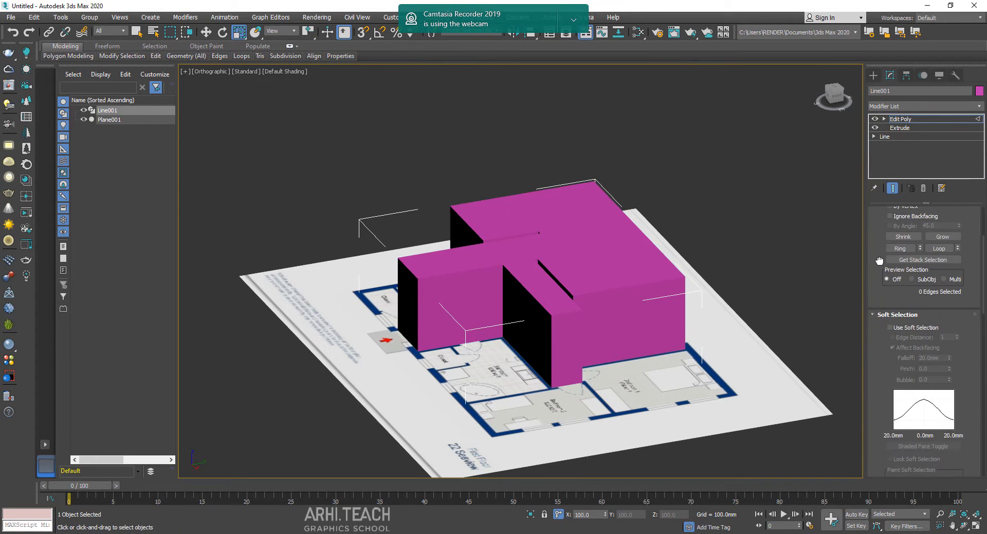
scroll(878, 288, "down", 5)
scroll(880, 346, "down", 5)
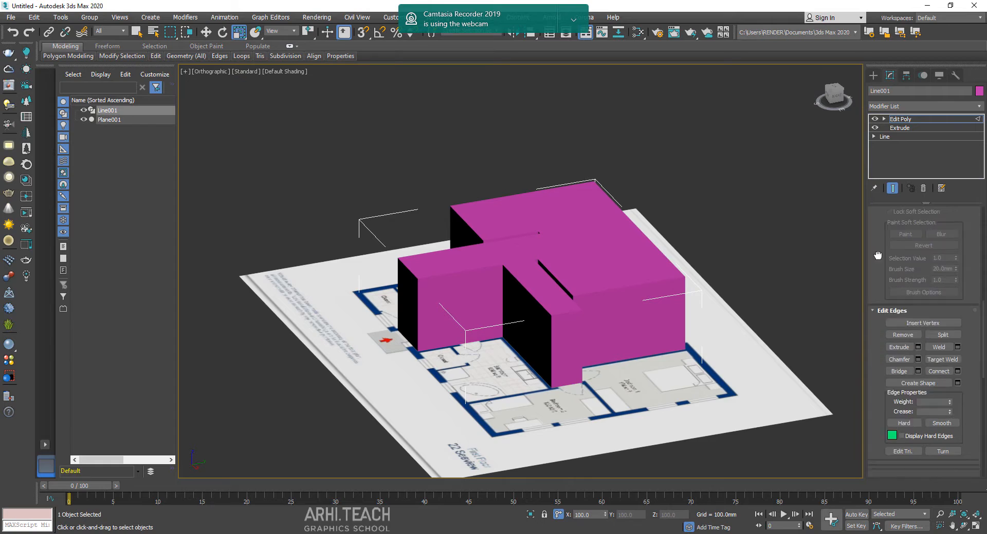
left_click(920, 328)
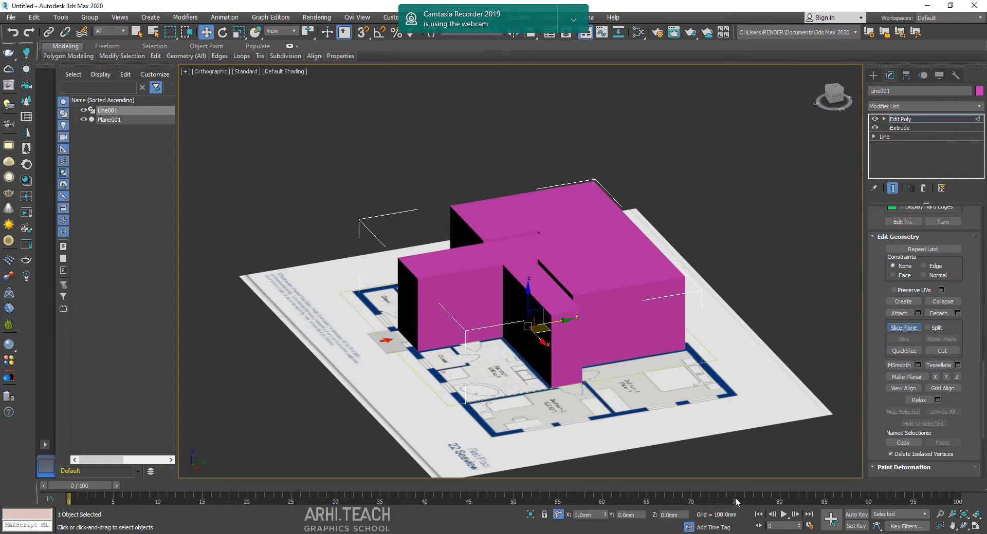
left_click(671, 514)
type("900")
key("Return")
scroll(515, 442, "down", 2)
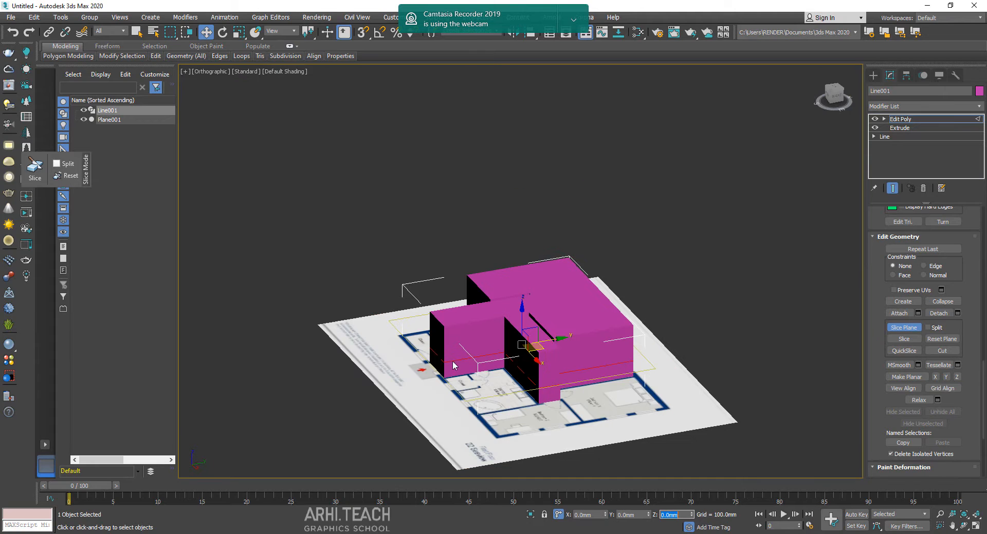
scroll(519, 383, "up", 4)
left_click(903, 339)
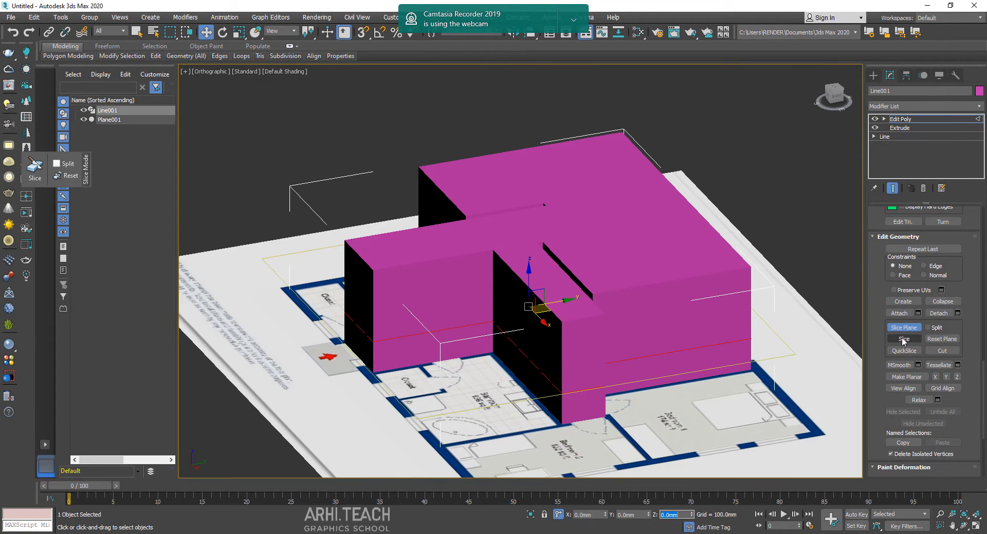
Step: Offset the slice plane 1200 mm upward, cut the second horizontal slice through the walls and leave slice mode
middle_click_drag(515, 366, 536, 327)
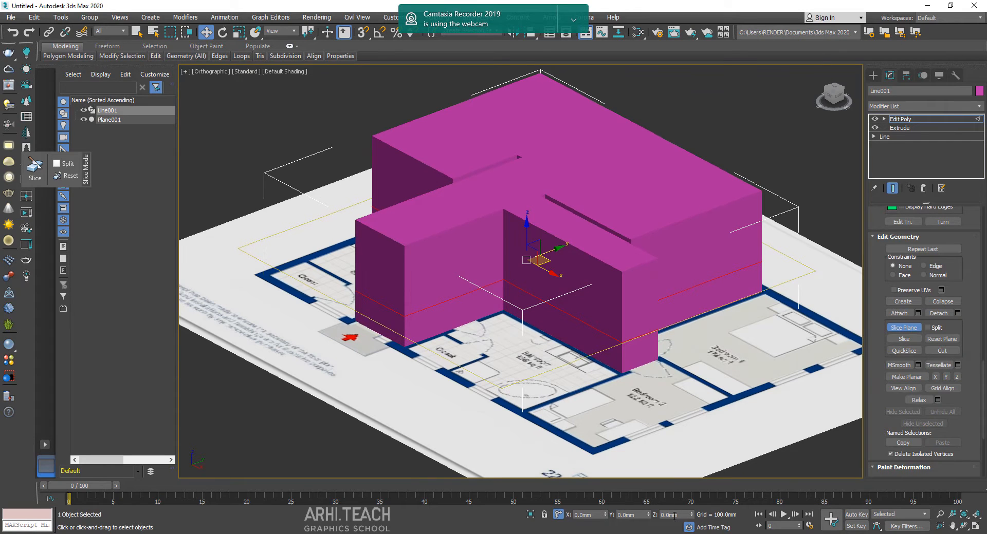
left_click(559, 515)
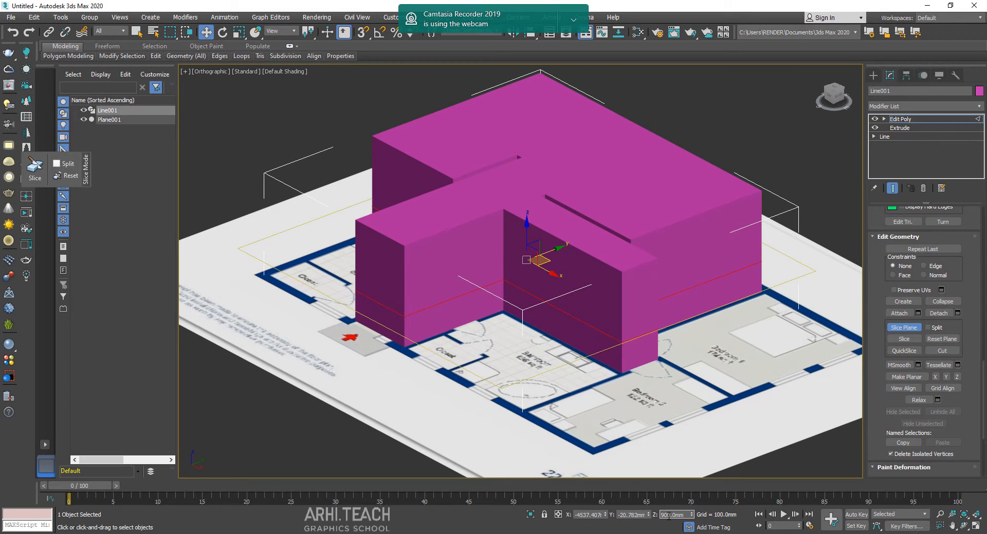
left_click(559, 515)
type("1200")
key("Return")
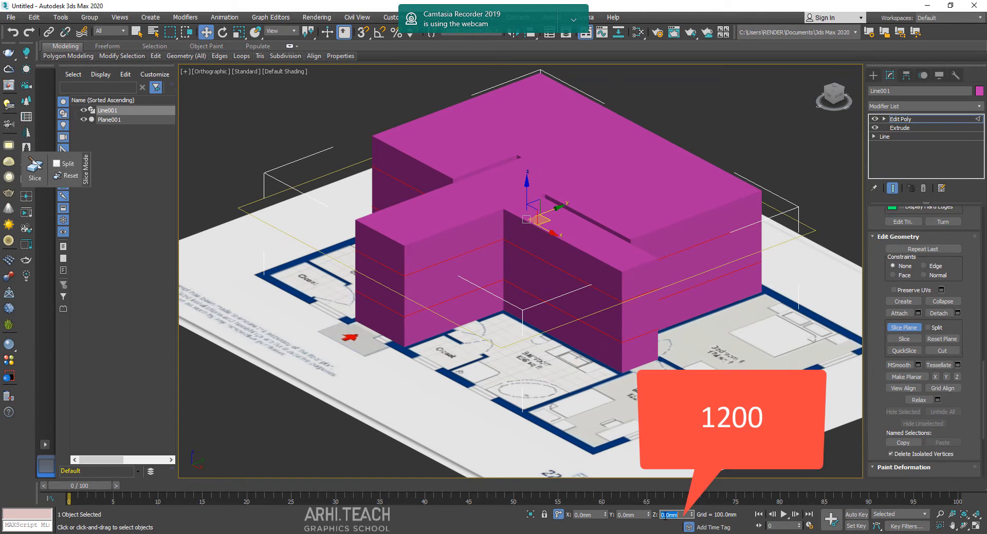
left_click(907, 325)
Step: Turn on edged-face display and inspect the slice lines around the walls of the room volume
middle_click_drag(637, 291, 615, 312, "alt")
key("F4")
scroll(641, 308, "down", 2)
scroll(581, 364, "up", 3)
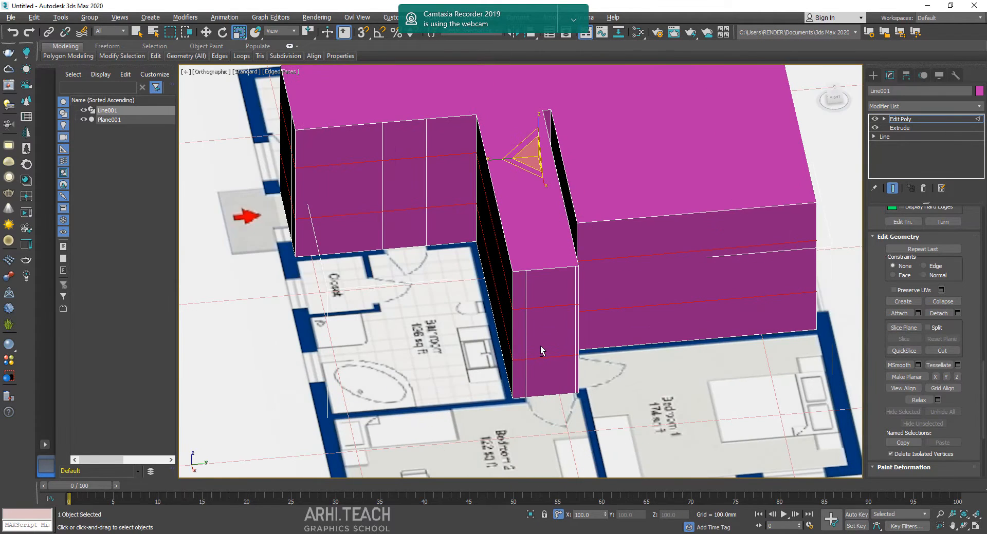
scroll(541, 347, "up", 1)
middle_click_drag(420, 252, 598, 320, "alt")
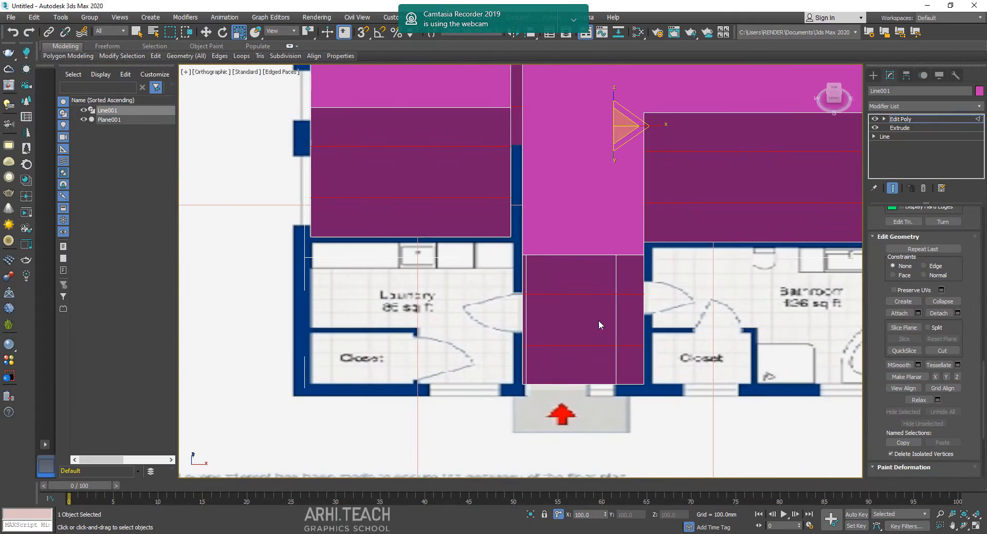
middle_click_drag(475, 306, 565, 322, "alt")
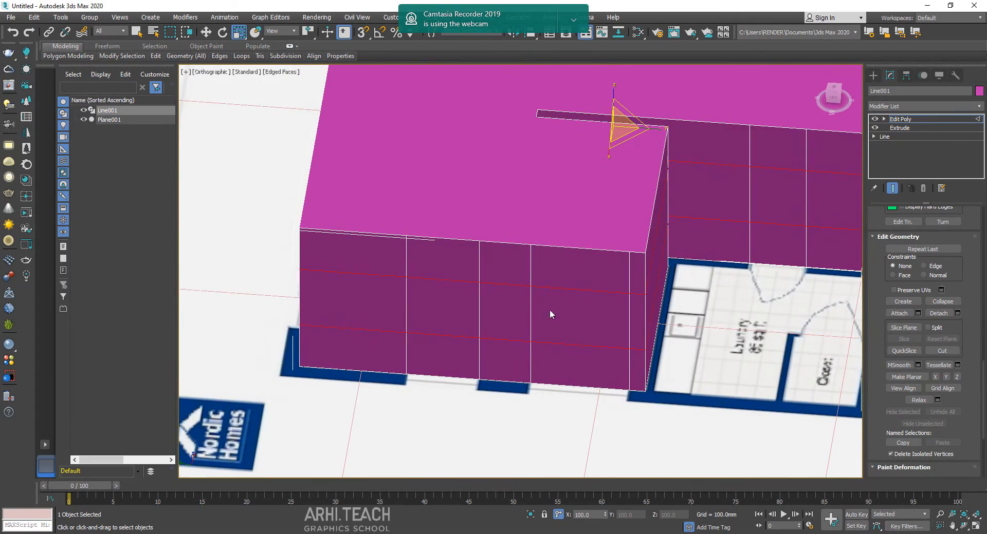
middle_click_drag(612, 284, 961, 268, "alt")
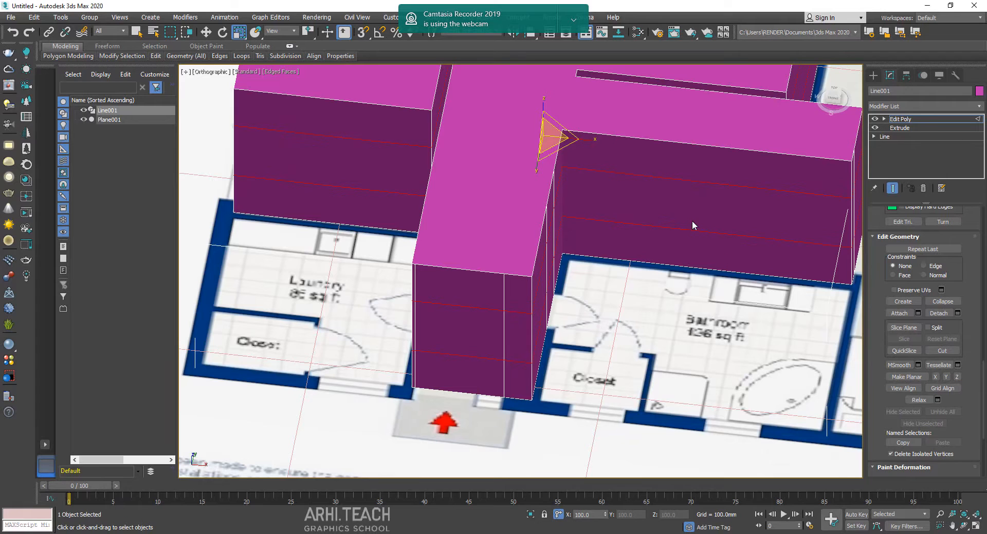
Step: At Polygon level, delete the two lower wall polygons covering the entrance door above the red arrow
key("4")
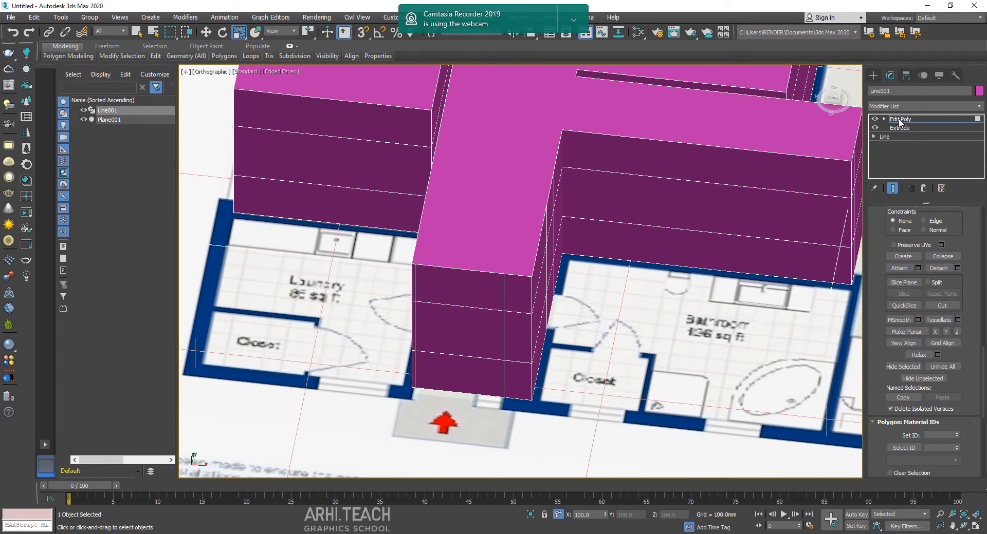
left_click(884, 119)
middle_click_drag(502, 269, 544, 281, "alt")
left_click(540, 340)
left_click(533, 383, "ctrl")
middle_click_drag(532, 383, 729, 362, "alt")
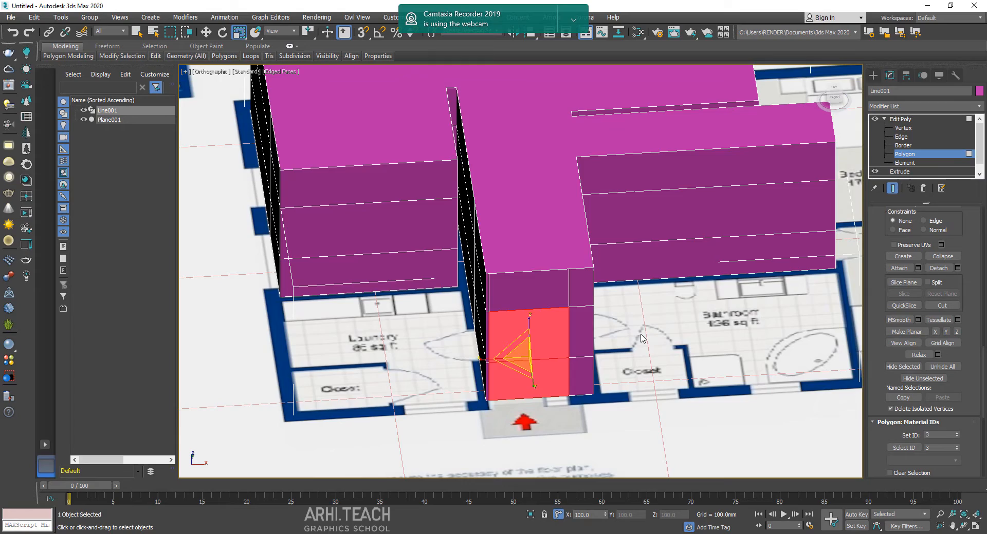
key("Delete")
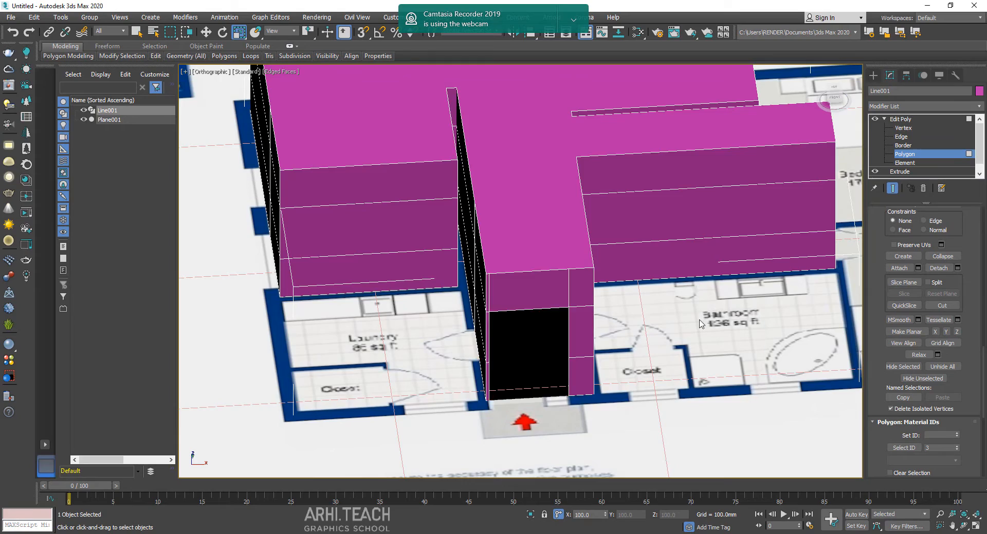
Step: Delete the door-height wall polygons covering the doorway at the hallway's bedroom end
middle_click_drag(641, 338, 688, 257, "alt")
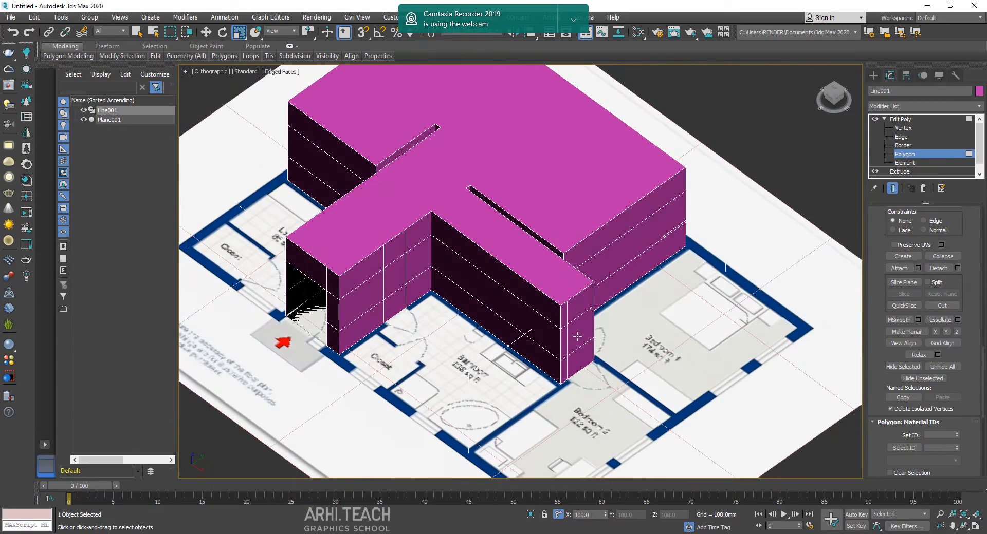
left_click(581, 329)
middle_click_drag(580, 329, 564, 350, "alt")
key("Delete")
Step: Delete the middle and lower polygons over the first glazed opening in the long outer wall opposite the entrance
scroll(548, 352, "up", 5)
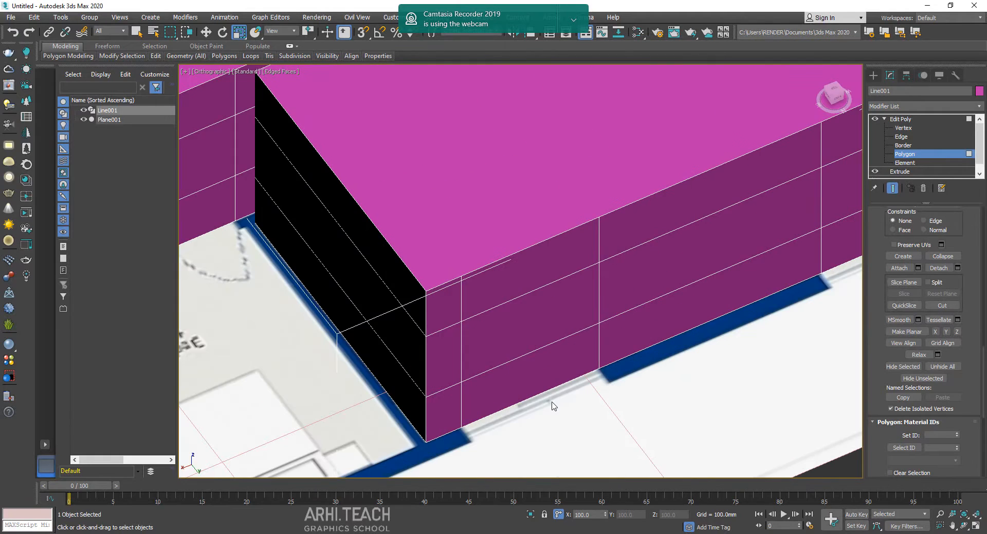
scroll(548, 403, "up", 3)
middle_click_drag(604, 380, 638, 294)
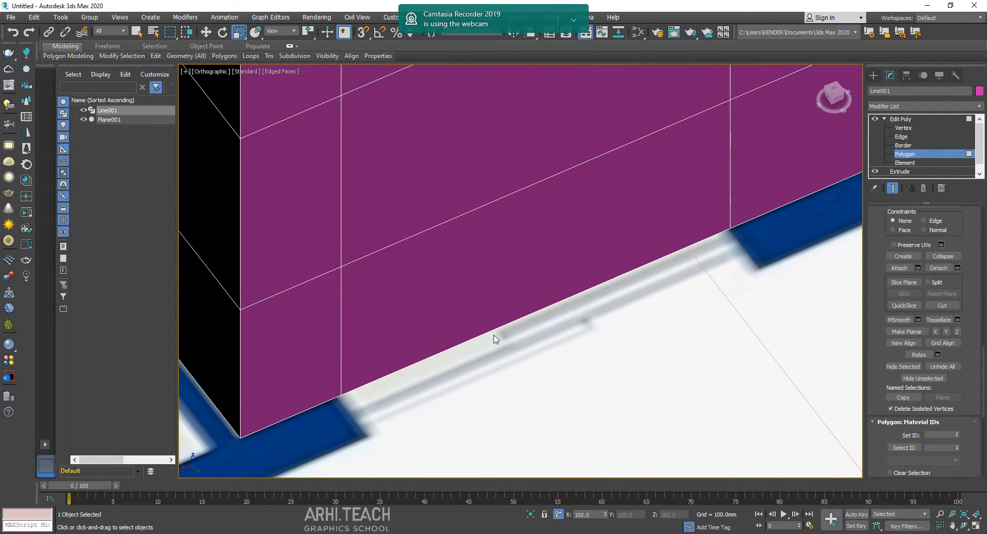
scroll(592, 290, "down", 3)
middle_click_drag(662, 250, 663, 334)
left_click(604, 299)
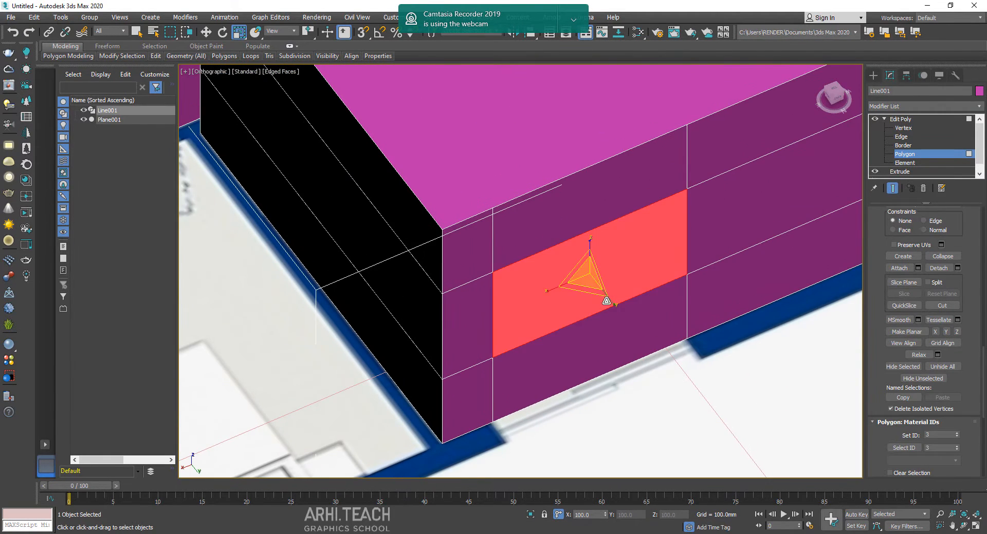
left_click(613, 344, "ctrl")
key("Delete")
Step: Delete the polygon selection over the second glazed opening in the same wall, near the Nordic Homes logo corner
middle_click_drag(555, 387, 616, 328, "alt")
left_click(642, 329)
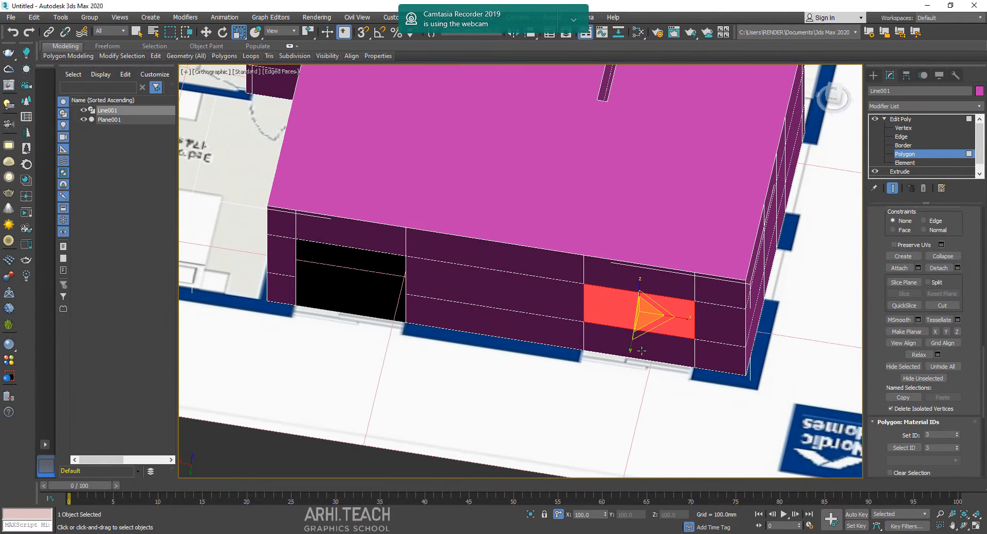
key("Delete")
Step: Delete the two middle-band polygons at the window positions on the Kitchen / Dining room's left wall
middle_click_drag(679, 348, 629, 287)
scroll(567, 302, "up", 4)
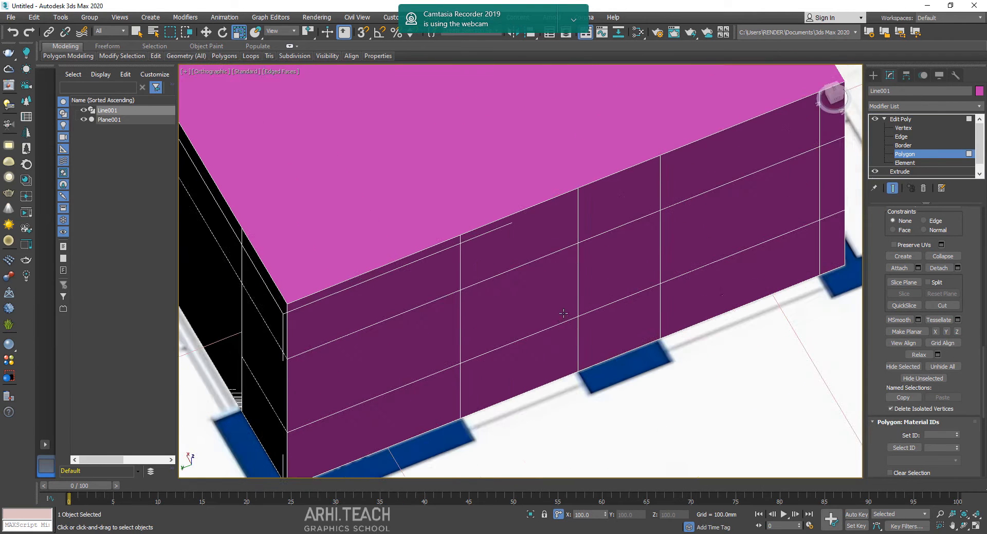
left_click(538, 298)
left_click(738, 204, "ctrl")
scroll(745, 277, "down", 2)
middle_click_drag(761, 278, 749, 302, "alt")
key("Delete")
Step: Delete the two door-height polygons covering the Laundry doorway in the hallway wall
scroll(637, 318, "down", 4)
middle_click_drag(638, 318, 625, 198)
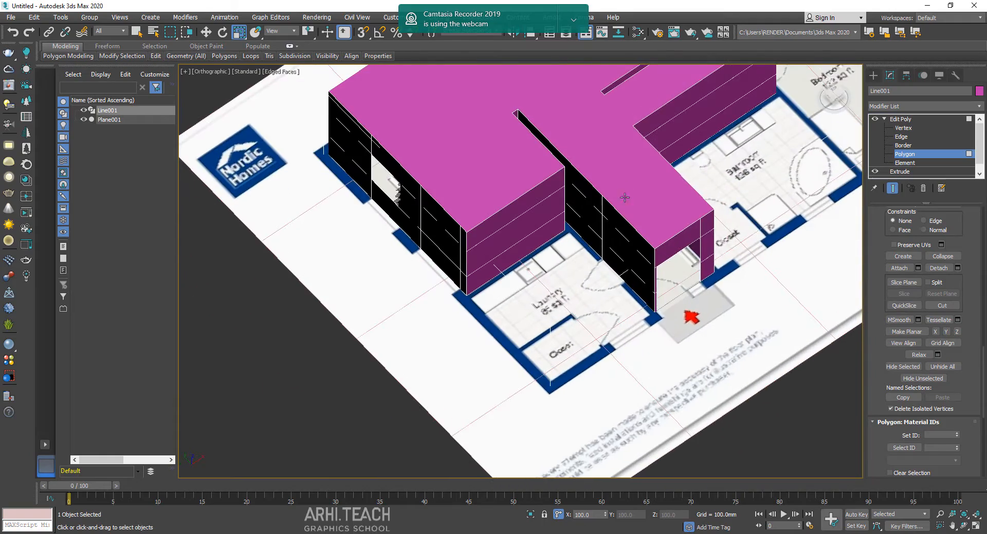
scroll(614, 240, "up", 4)
left_click(613, 240)
middle_click_drag(630, 313, 729, 311, "alt")
left_click(615, 313, "ctrl")
middle_click_drag(698, 279, 695, 299)
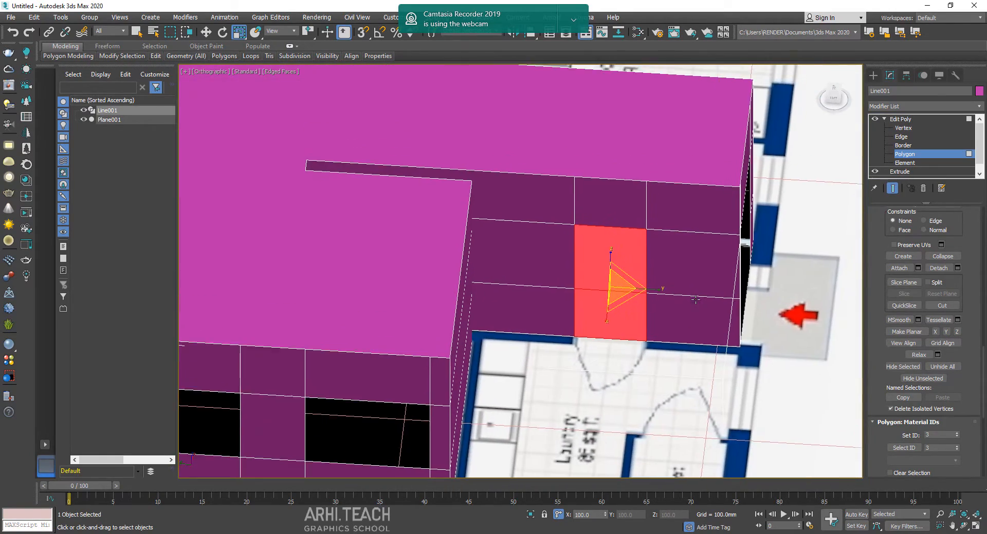
key("Delete")
Step: Delete the door-height polygons covering the Bathroom doorway in the hallway wall
scroll(766, 285, "down", 4)
middle_click_drag(765, 285, 459, 263, "alt")
left_click(447, 249)
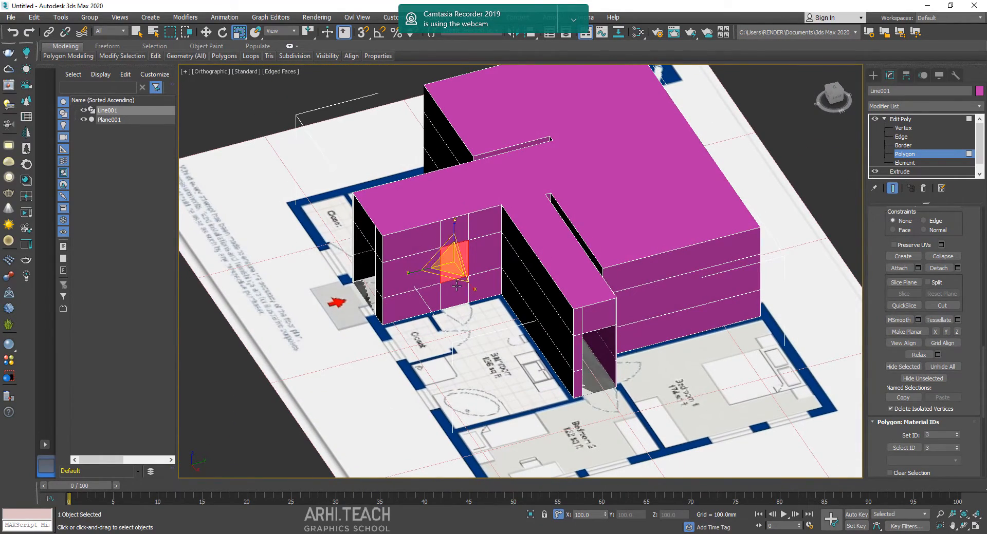
middle_click_drag(589, 247, 601, 294)
key("Delete")
Step: At Border level, select the open border of the doorway at the hallway's bedroom end and activate the Move tool
middle_click_drag(621, 242, 692, 263, "alt")
left_click(914, 120)
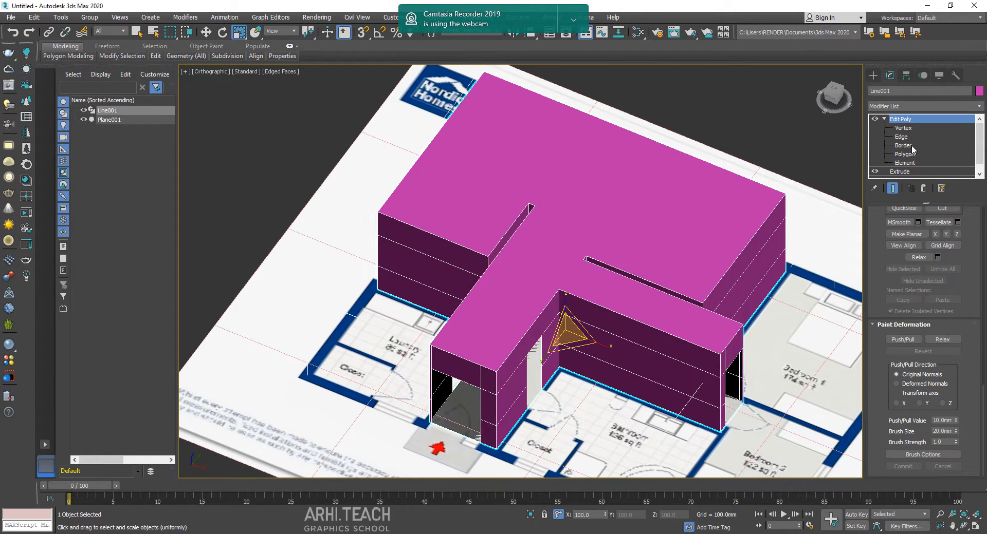
left_click(911, 146)
middle_click_drag(617, 318, 568, 261)
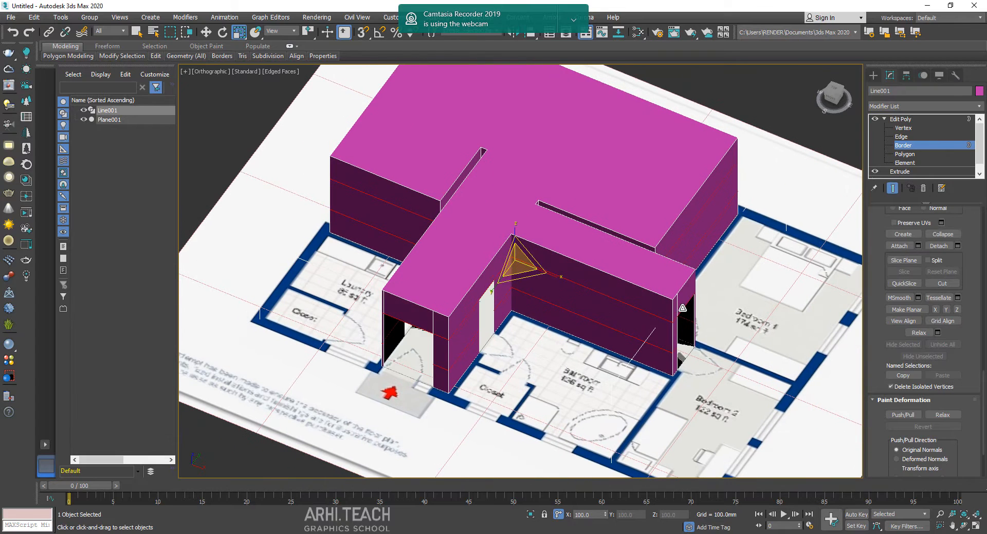
left_click(682, 309)
middle_click_drag(697, 345, 691, 354, "alt")
key("w")
scroll(737, 355, "up", 2)
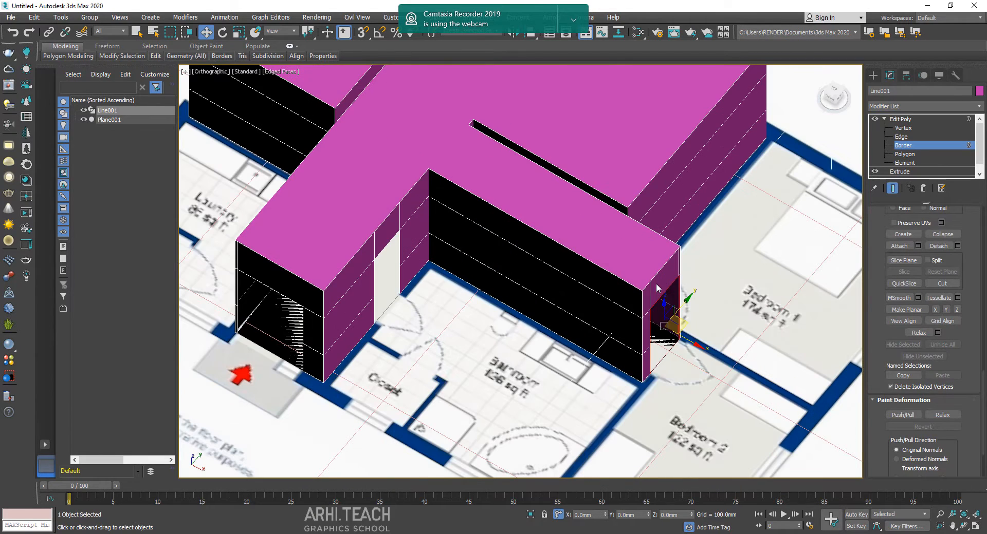
right_click(653, 283)
left_click(571, 316)
left_click_drag(527, 277, 525, 232)
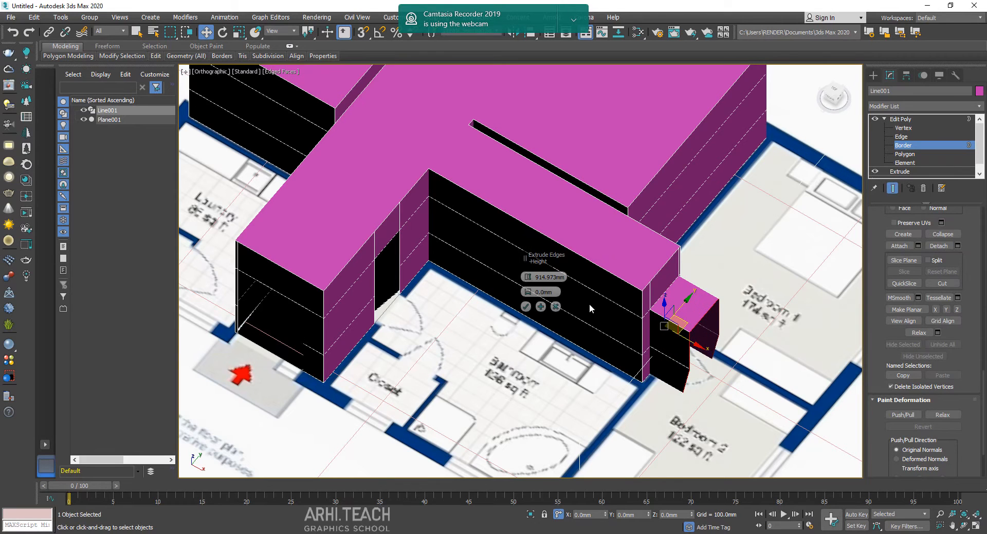
left_click(555, 307)
Step: Extend the borders of the bedroom-end and Bathroom doorways outward along X into reveals, the Bathroom's about 200 mm deep
scroll(652, 339, "up", 5)
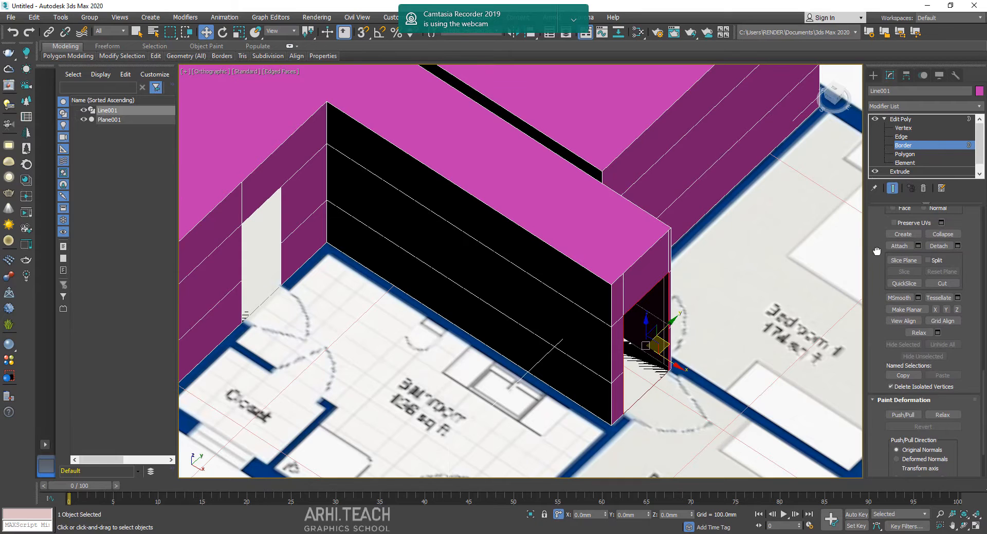
scroll(876, 250, "up", 10)
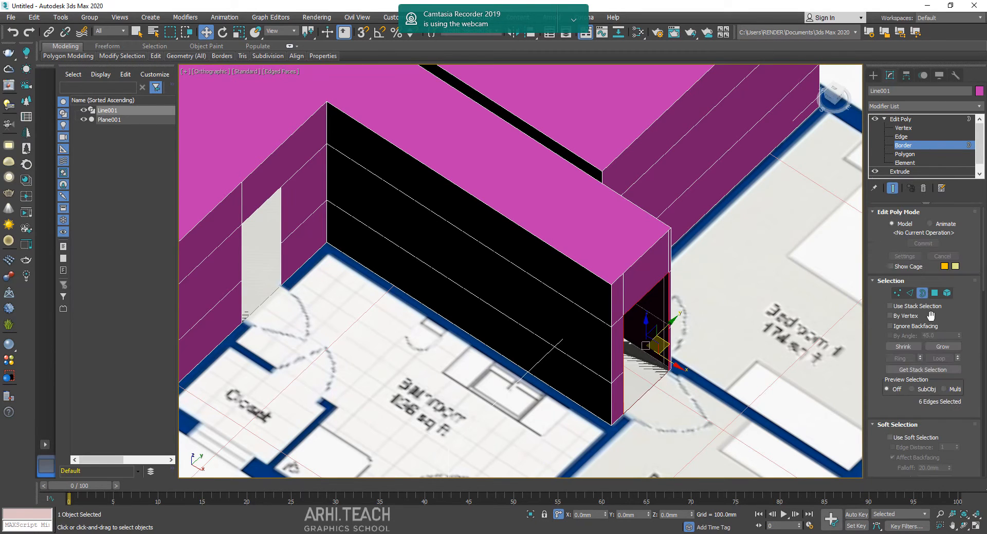
mouse_move(670, 363)
left_mouse_down("shift")
mouse_move(679, 375)
mouse_move(571, 518)
mouse_move(592, 519)
mouse_move(584, 519)
mouse_move(678, 374)
left_mouse_up("shift")
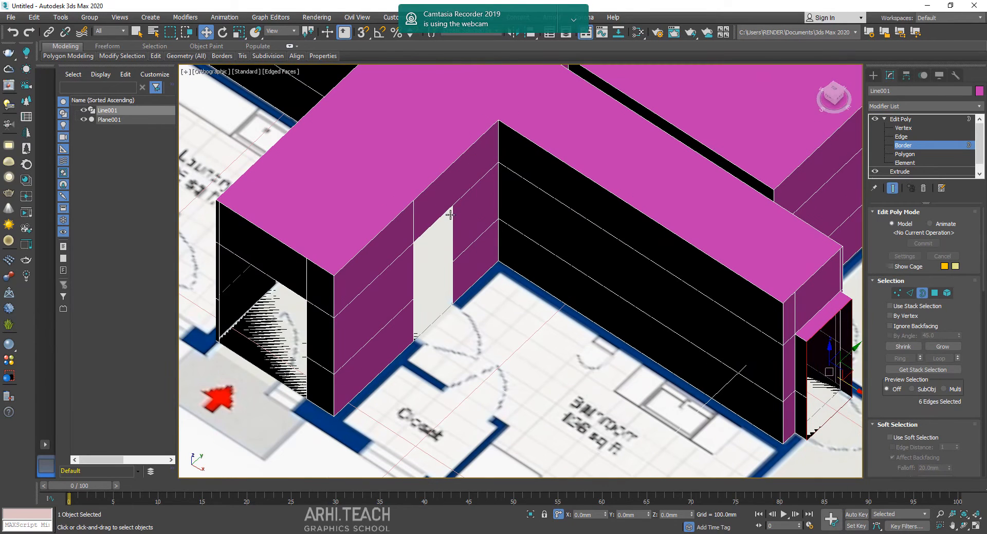
left_click(450, 215)
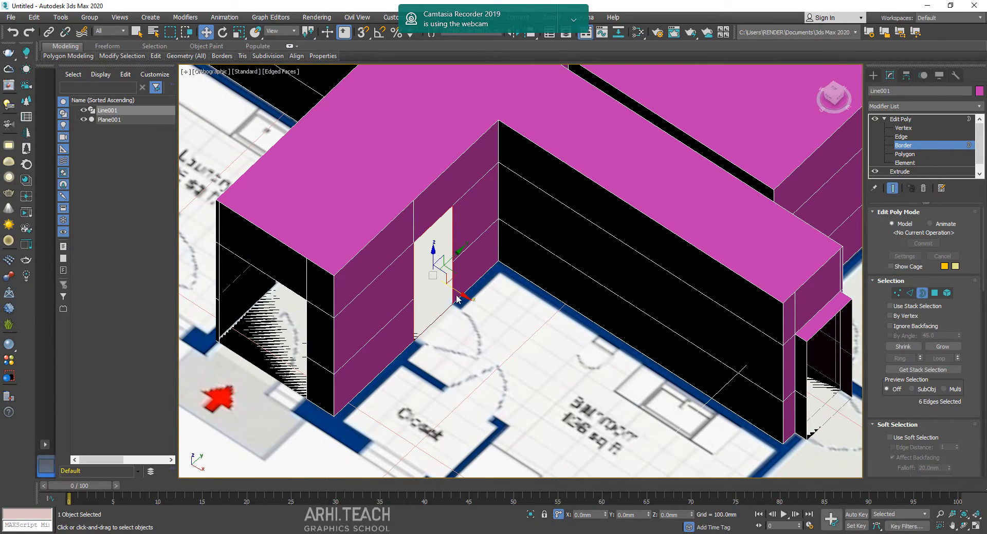
left_click_drag(454, 287, 464, 296, "shift")
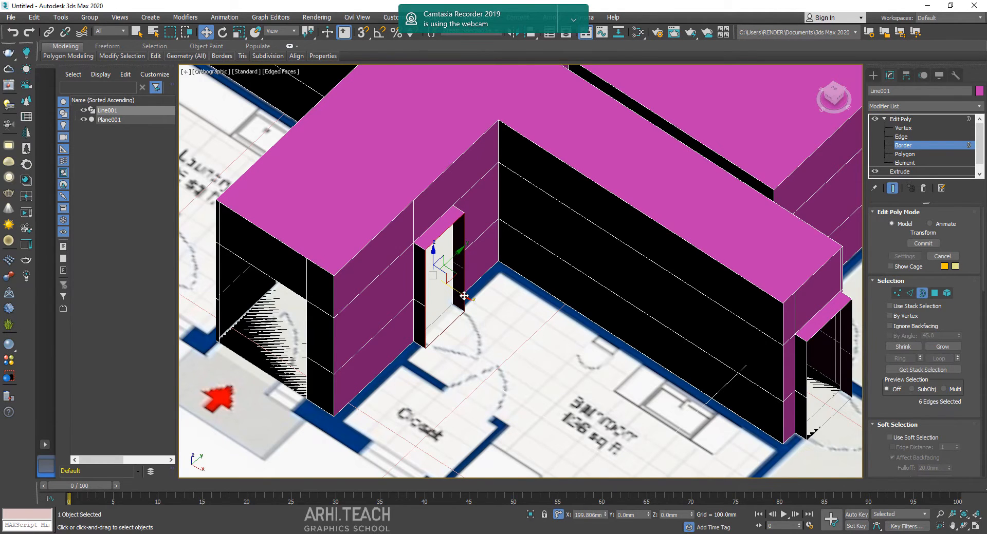
Step: Select the entrance door's open border and extend it outward along Y to form a reveal
middle_click_drag(407, 303, 604, 324)
left_click(486, 307)
scroll(483, 306, "up", 2)
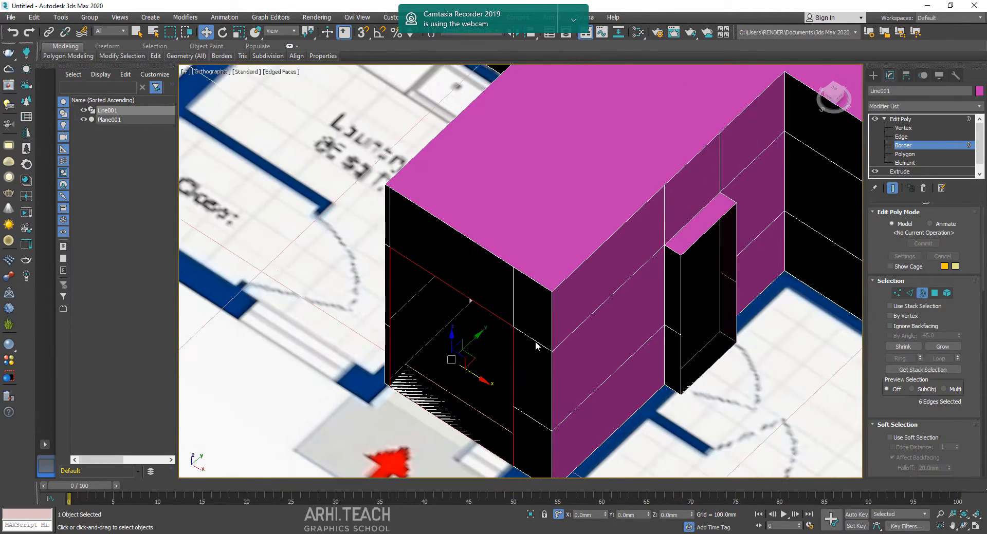
left_click_drag(478, 301, 474, 320, "shift")
scroll(611, 275, "down", 4)
middle_click_drag(652, 243, 744, 242, "alt")
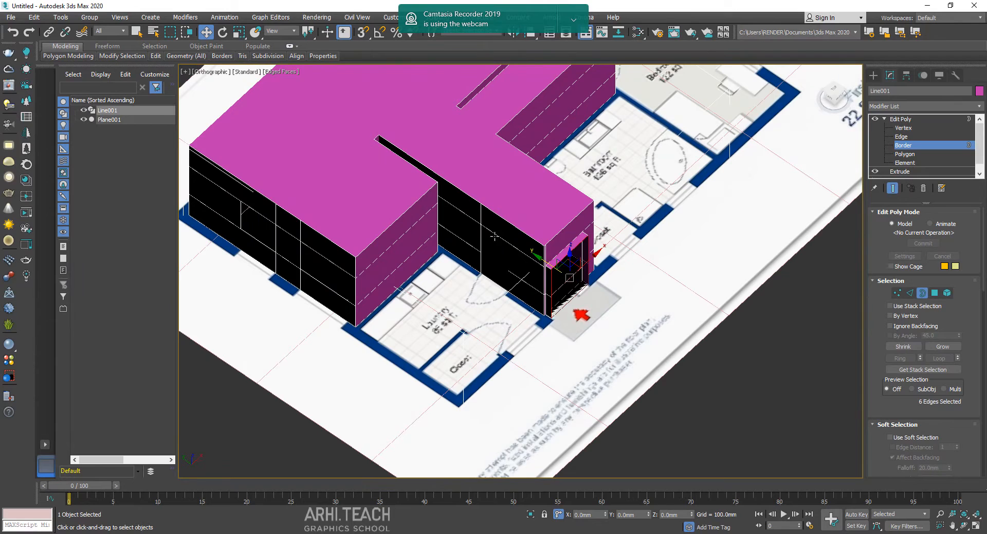
Step: Select the open border of the Laundry doorway and extend it outward along X to form a reveal
left_click(494, 237)
scroll(496, 242, "up", 5)
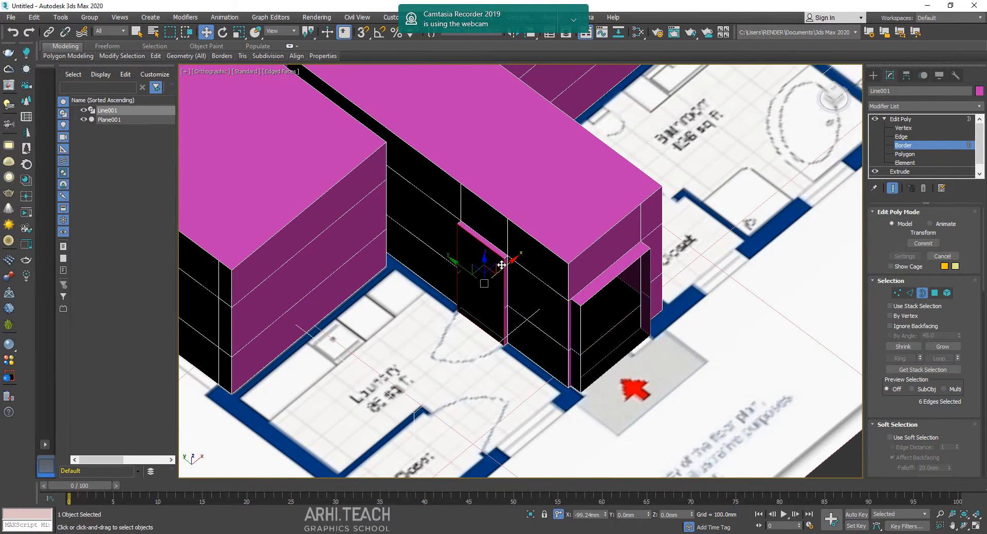
left_click_drag(501, 265, 495, 267, "shift")
Step: Select the open borders of the two Kitchen/Dining windows together and extend them outward along X into reveals
middle_click_drag(637, 341, 698, 368, "alt")
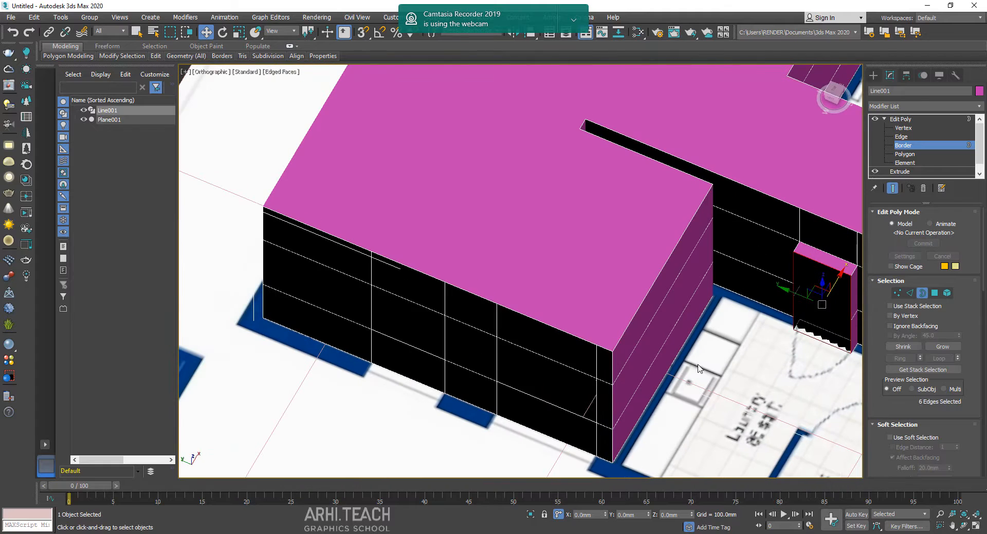
left_click(535, 350)
left_click(436, 312, "ctrl")
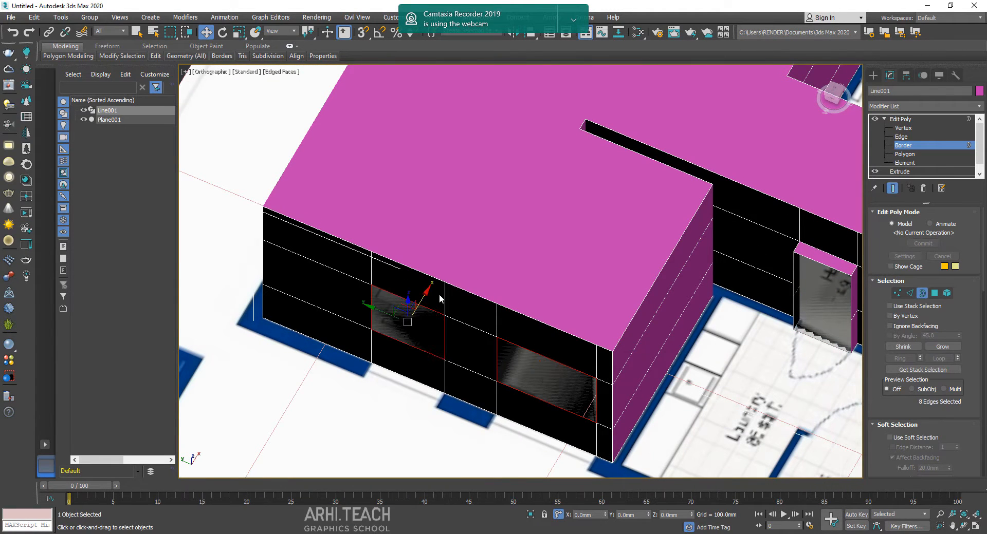
left_click_drag(421, 294, 414, 304, "shift")
middle_click_drag(414, 305, 545, 442, "alt")
middle_click_drag(545, 442, 431, 297)
Step: Extend the open borders of the two openings in the adjoining long outer wall outward along Y to form reveals
left_click(441, 338)
middle_click_drag(484, 353, 503, 396)
left_click_drag(465, 383, 480, 398, "shift")
middle_click_drag(625, 390, 555, 372, "alt")
scroll(470, 377, "up", 2)
middle_click_drag(471, 377, 454, 344)
middle_click_drag(287, 139, 587, 261)
left_click(576, 235)
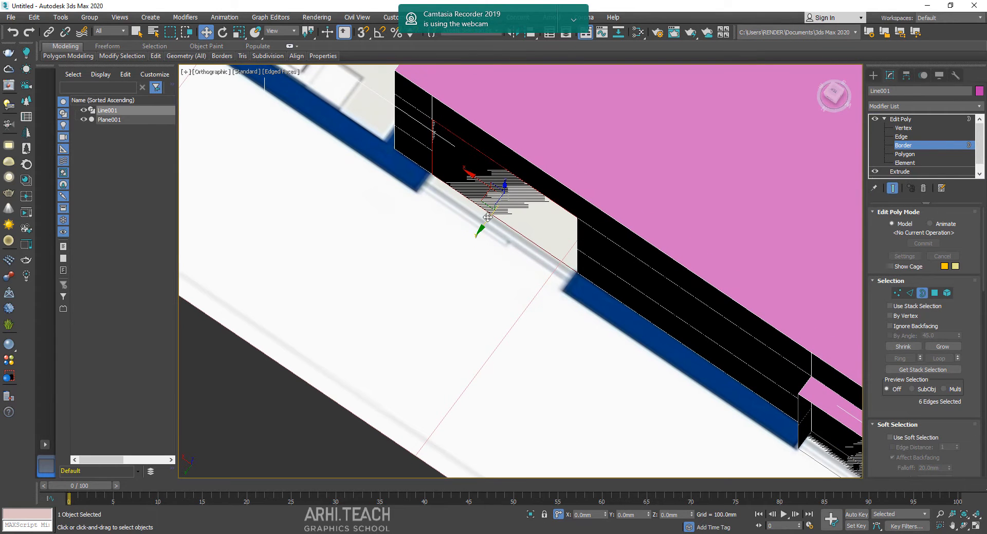
mouse_move(486, 220)
left_mouse_down("shift")
mouse_move(473, 258)
mouse_move(489, 259)
left_mouse_up("shift")
scroll(680, 304, "down", 5)
middle_click_drag(677, 293, 648, 198, "alt")
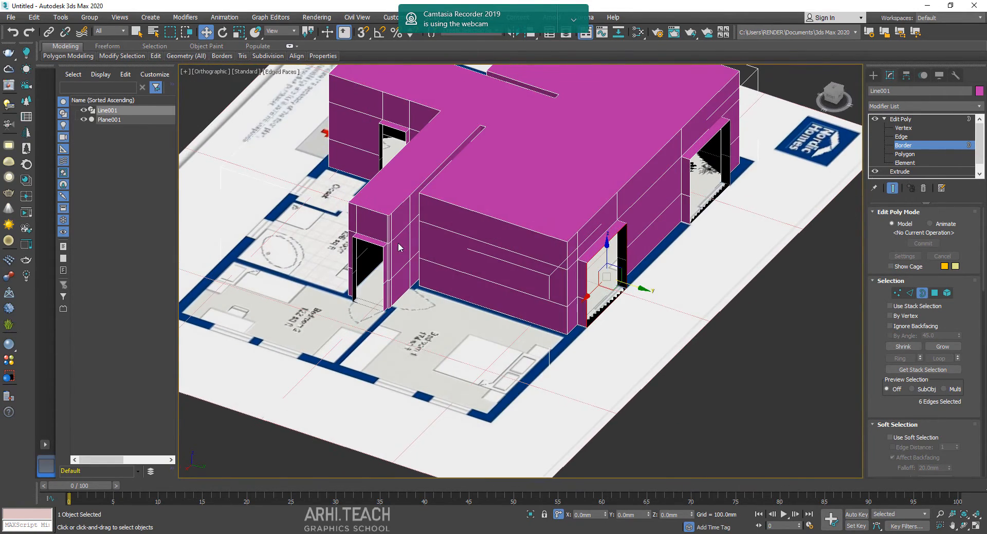
Step: In the Top view, move the outer borders of both Kitchen/Dining window reveals along X to the outer wall face, the larger by about 78 mm
middle_click_drag(398, 248, 498, 359, "alt")
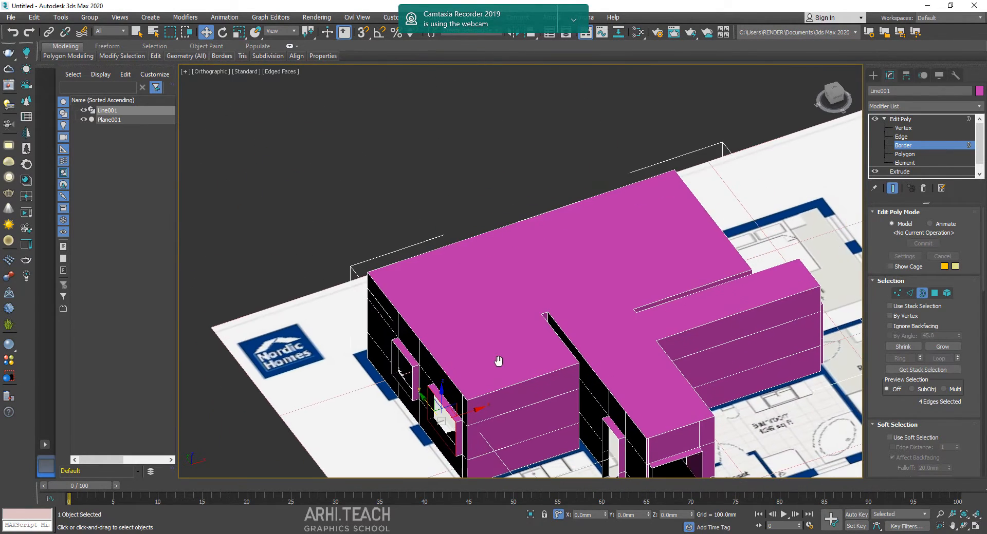
key("t")
key("z")
middle_click_drag(498, 157, 500, 185)
scroll(335, 286, "up", 2)
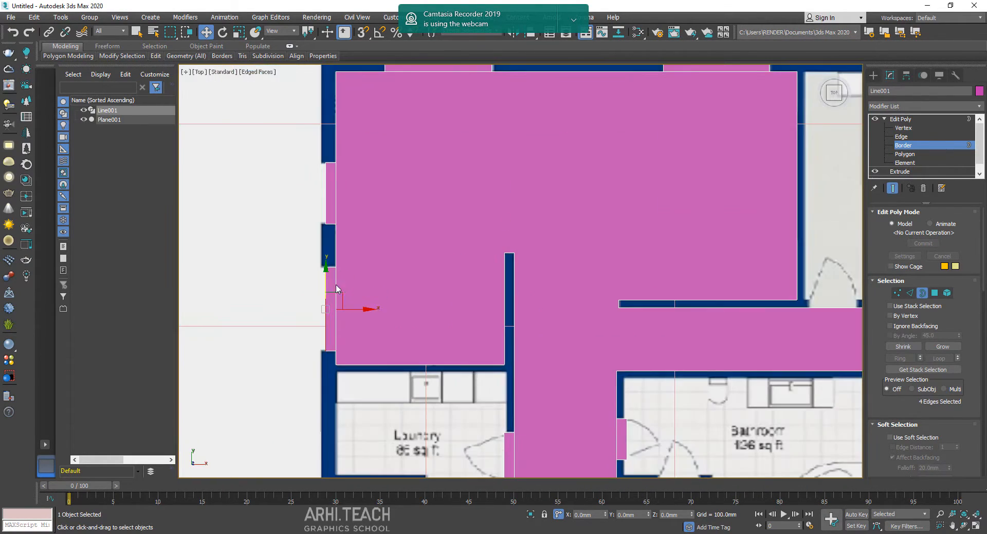
left_click_drag(352, 308, 349, 311)
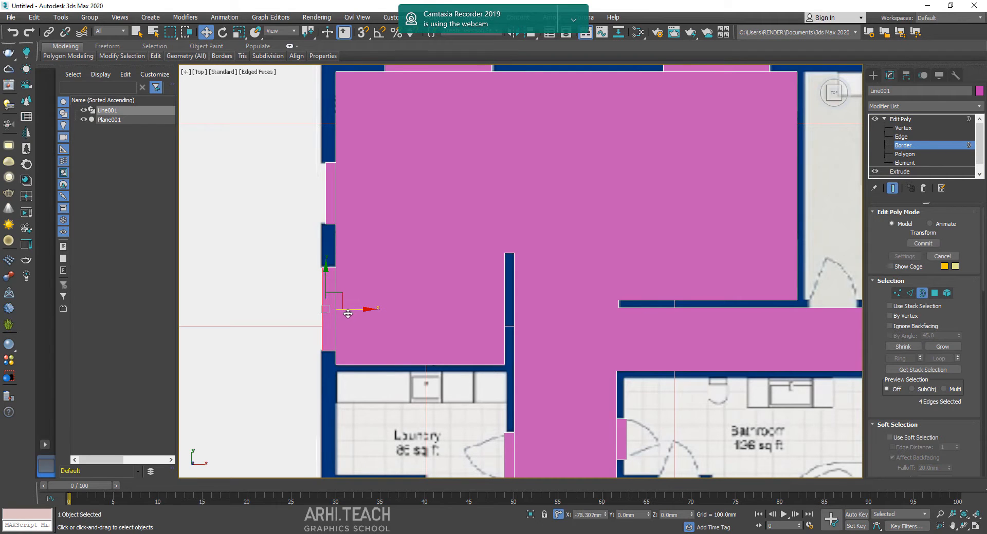
left_click(327, 178)
left_click_drag(348, 192, 342, 193)
Step: Leave Border level and add a Shell modifier to the room object
middle_click_drag(617, 237, 692, 255, "alt")
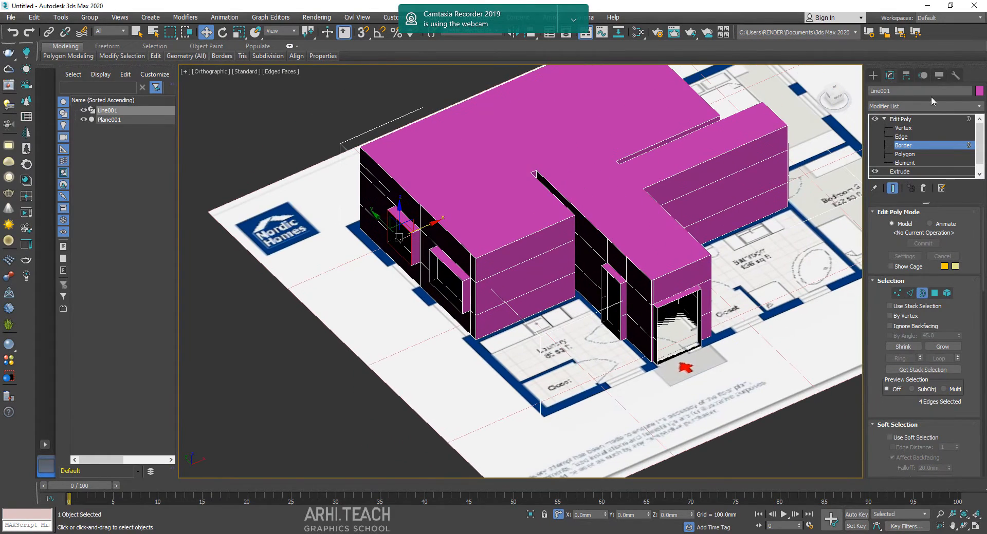
left_click(904, 120)
left_click(935, 105)
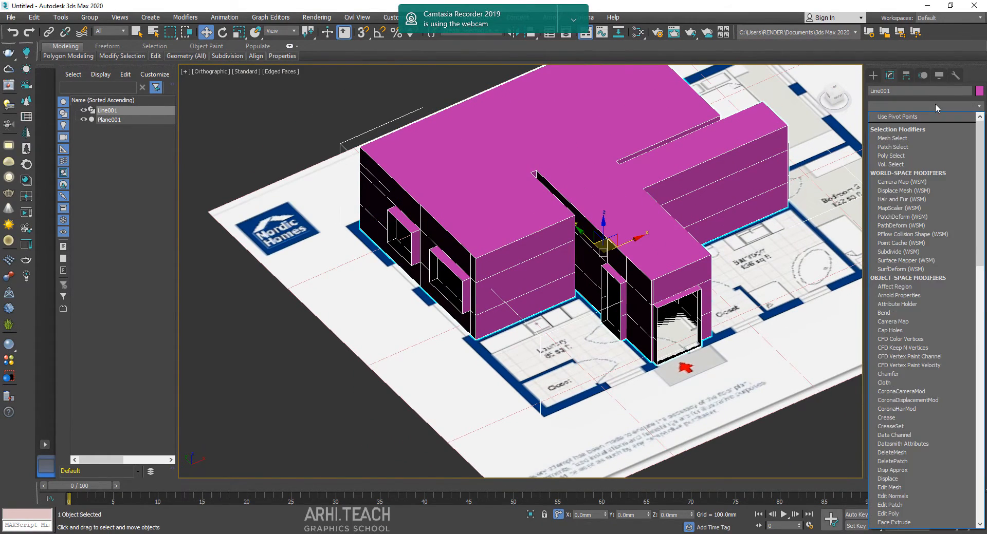
type("shell")
key("Return")
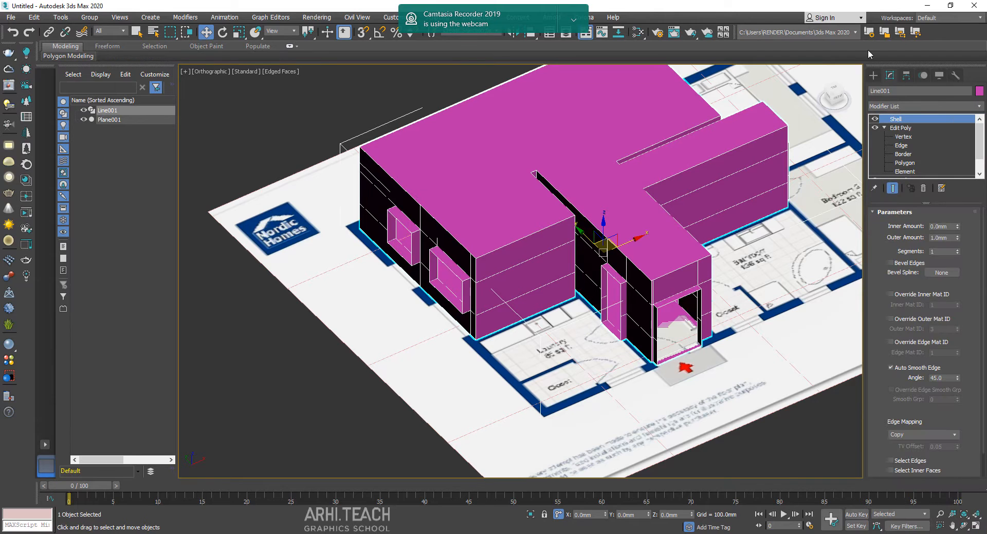
Step: Set the Shell modifier's Outer Amount to 47.64 mm
scroll(731, 265, "up", 5)
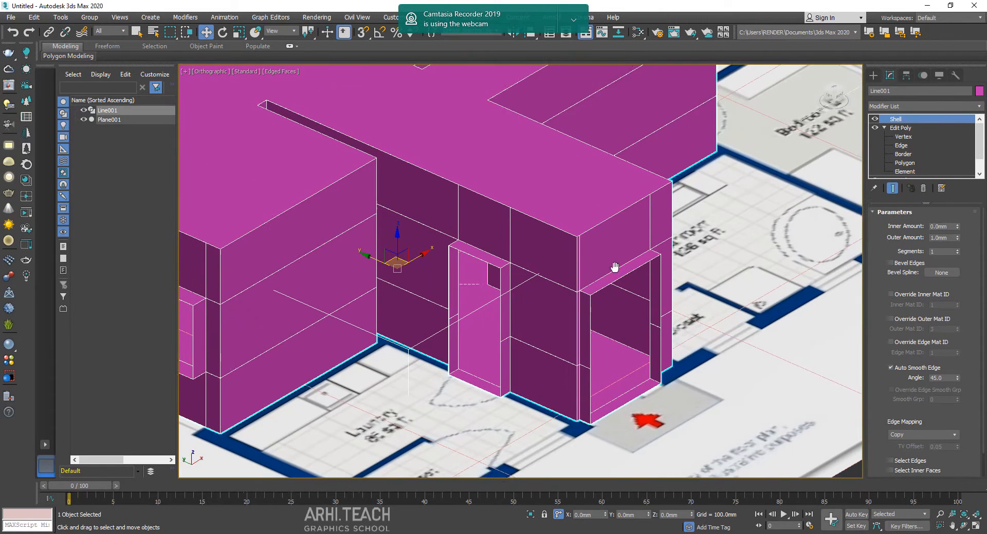
scroll(612, 268, "up", 2)
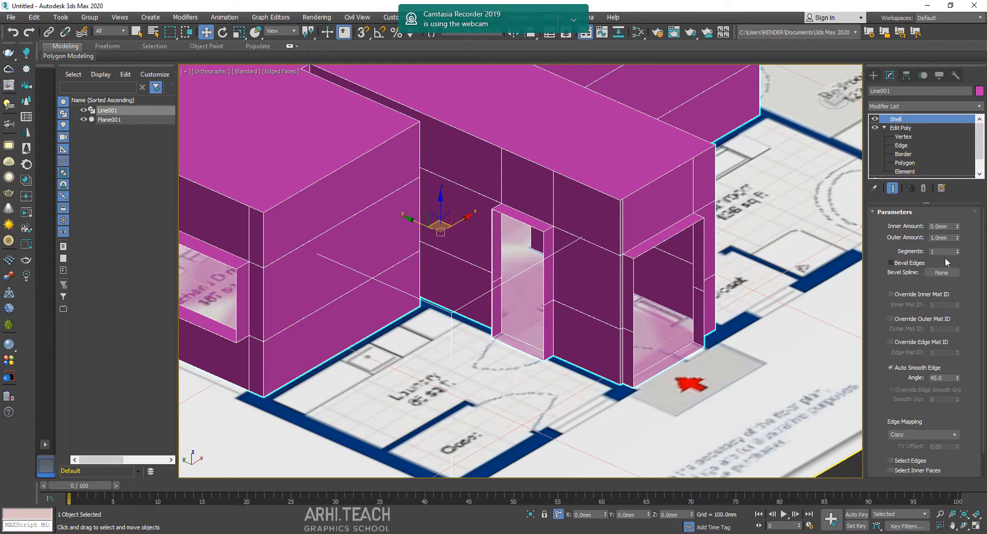
left_click_drag(957, 238, 960, 6)
key("ctrl+z")
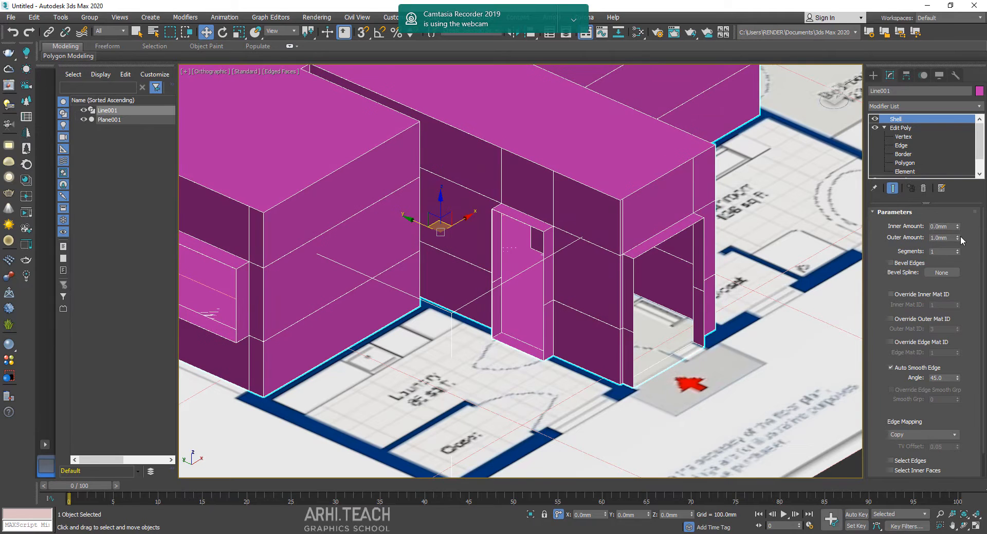
left_click_drag(957, 238, 895, 486)
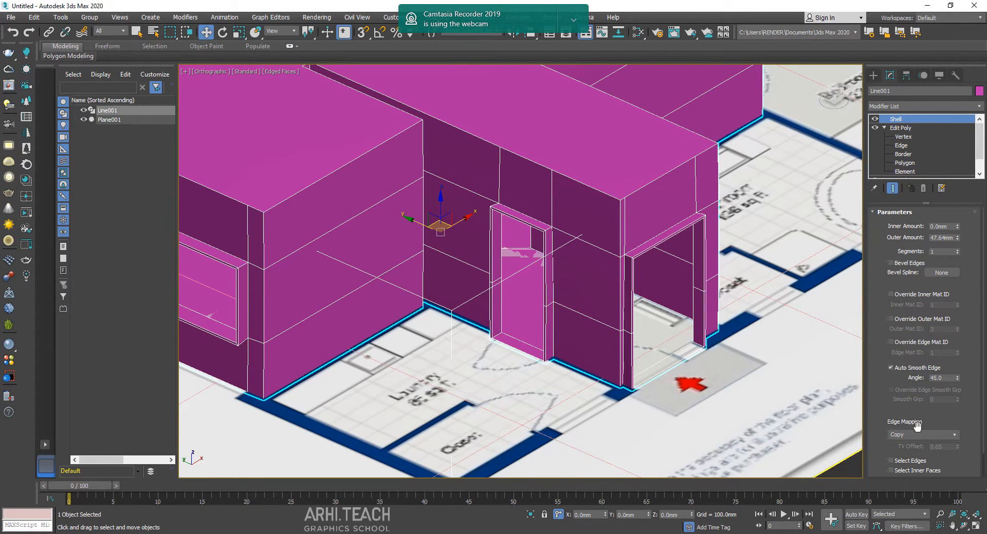
Step: Enable Straighten Corners in the Shell modifier, comparing the entrance door corners with the option off and on
scroll(976, 434, "down", 2)
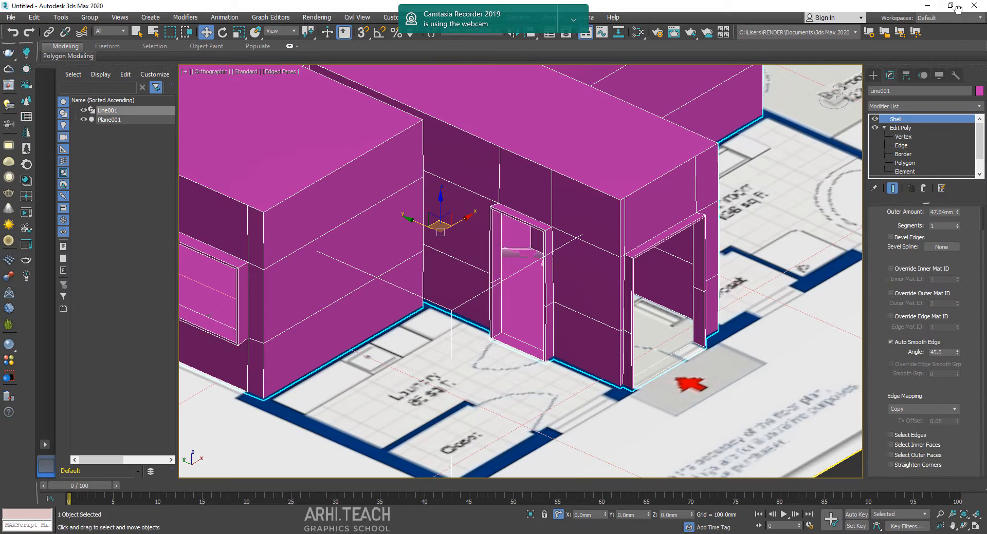
left_click(914, 470)
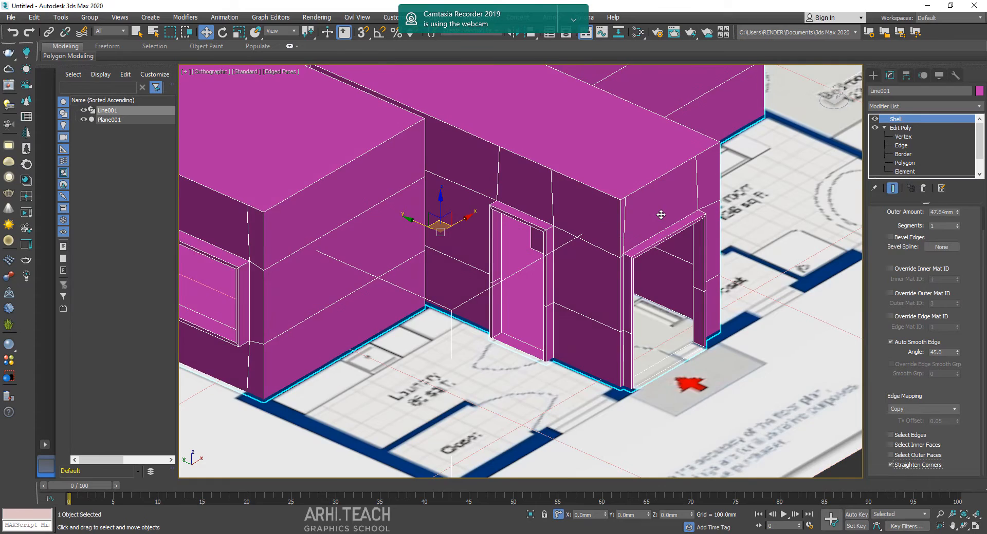
scroll(661, 213, "up", 5)
scroll(747, 257, "down", 2)
middle_click_drag(750, 336, 649, 237)
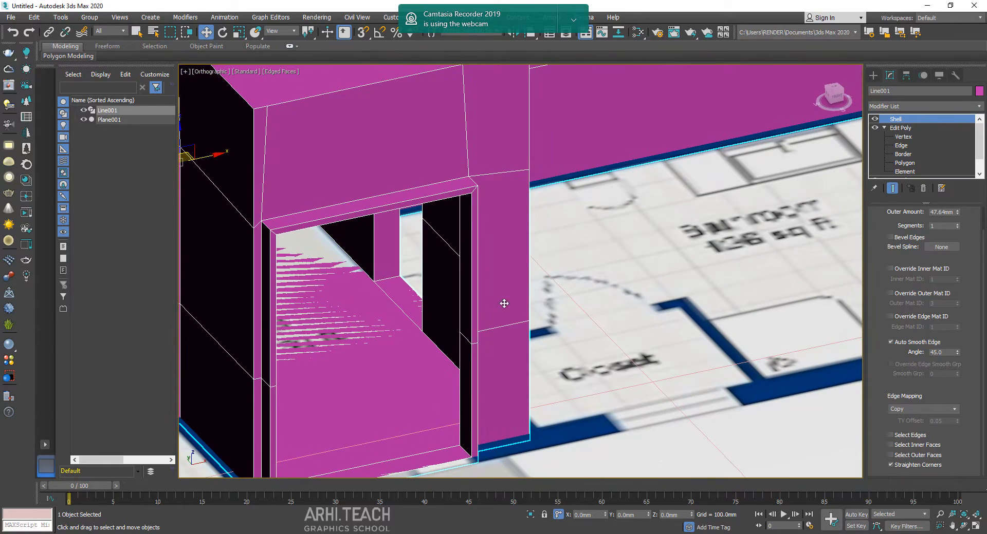
left_click(904, 465)
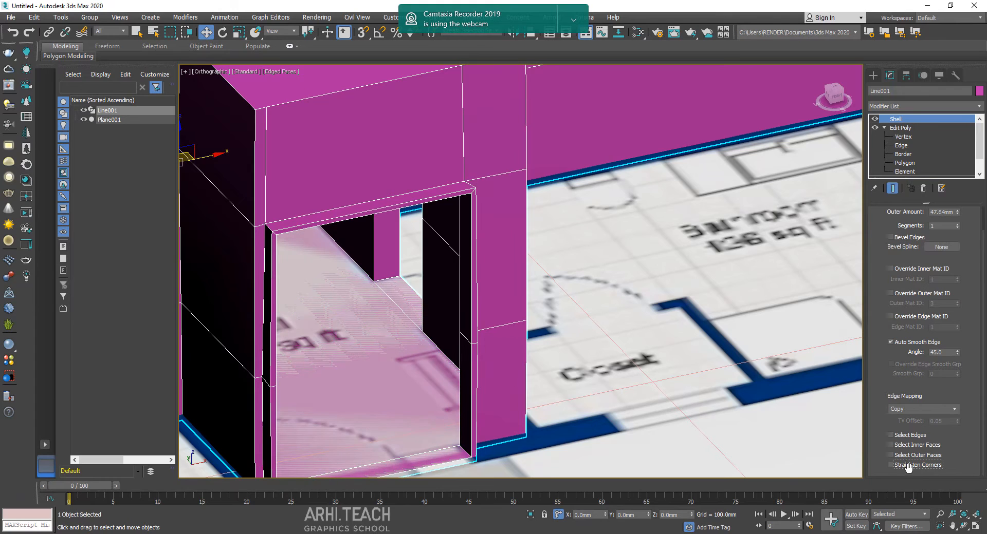
left_click(908, 467)
Step: Turn on Select Inner Faces in the Shell modifier
scroll(597, 221, "down", 4)
middle_click_drag(597, 222, 645, 249, "alt")
left_click(958, 455)
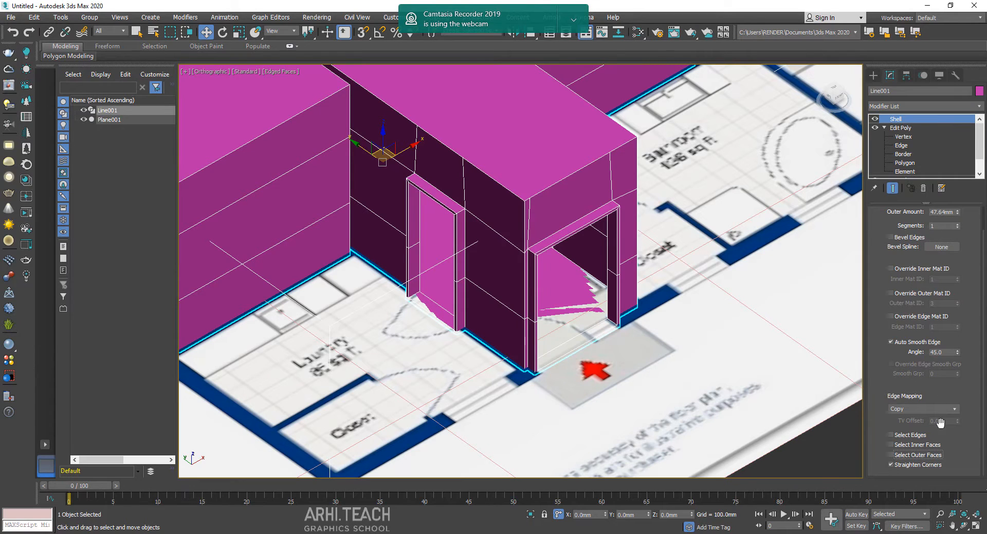
left_click(923, 447)
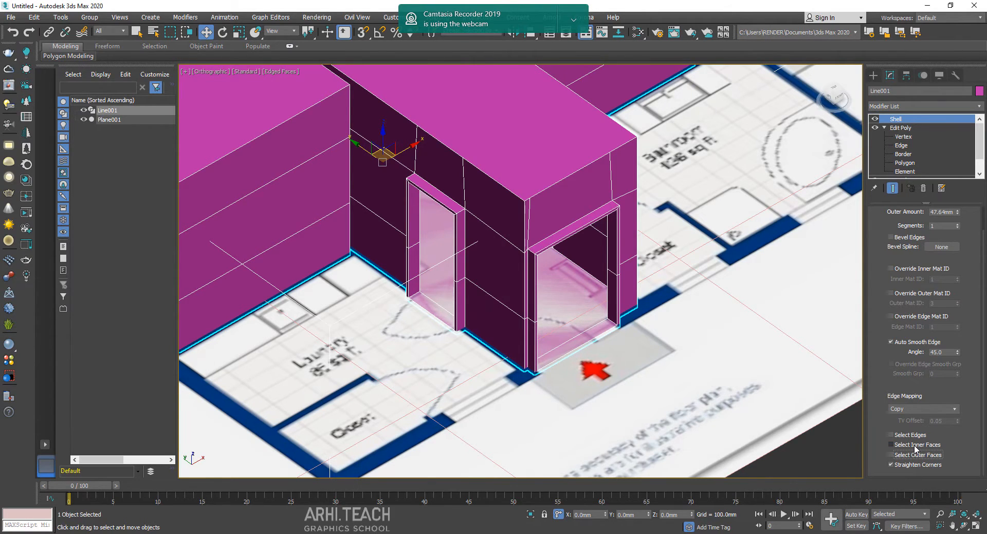
left_click(914, 447)
Step: Examine the selected inner faces through the room's window and door openings
middle_click_drag(506, 267, 553, 236, "alt")
scroll(553, 235, "down", 5)
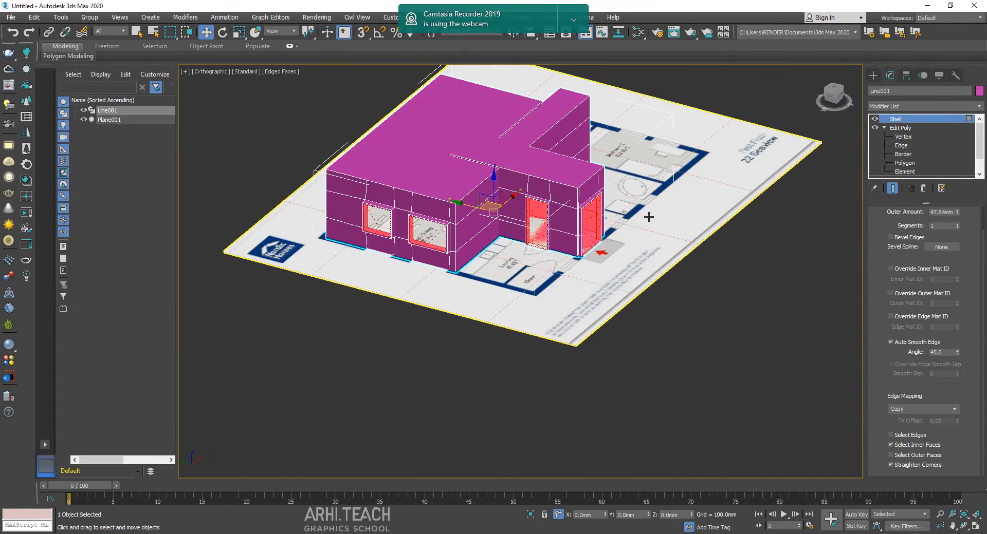
scroll(648, 218, "up", 2)
middle_click_drag(648, 217, 643, 209, "alt")
scroll(308, 231, "up", 3)
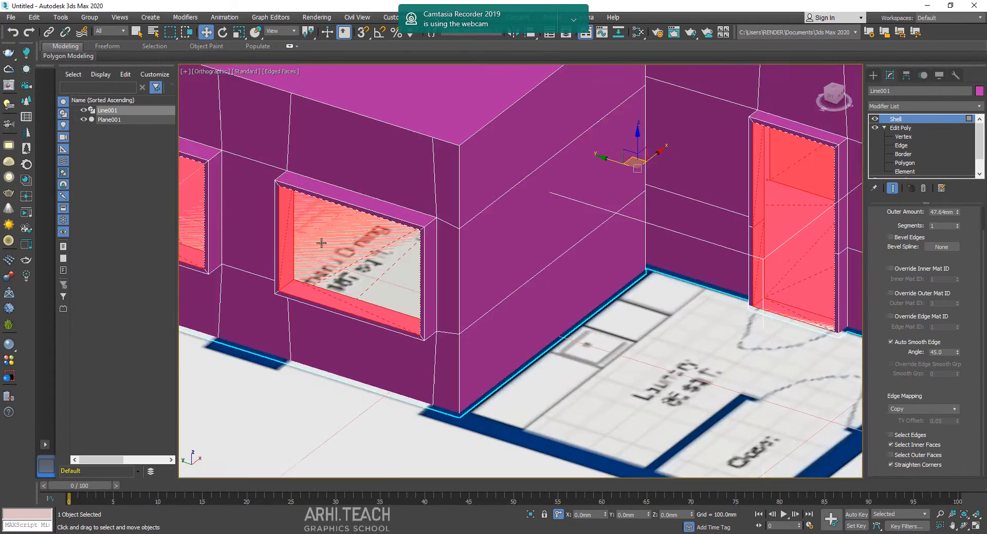
scroll(378, 282, "down", 2)
scroll(462, 351, "up", 2)
middle_click_drag(462, 351, 465, 351, "alt")
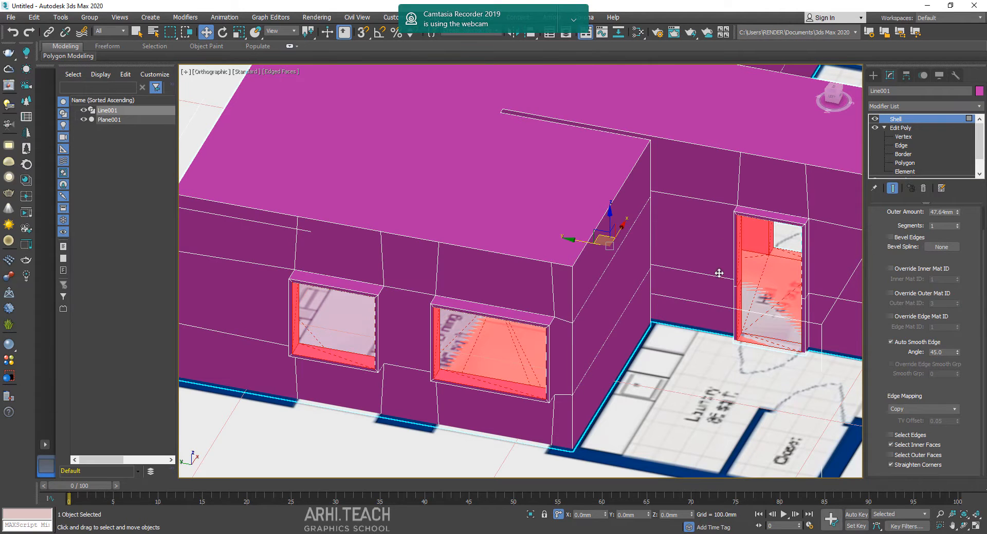
scroll(718, 274, "down", 5)
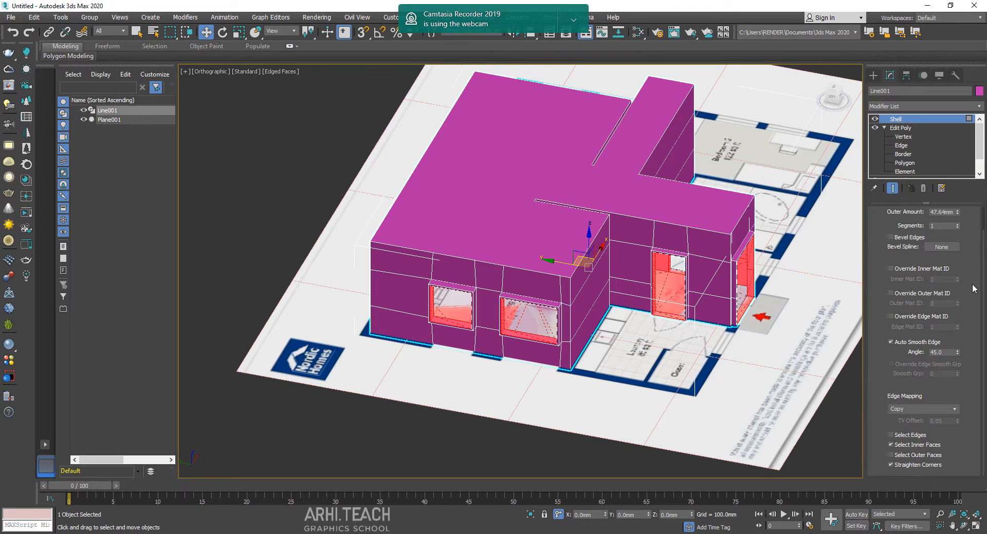
scroll(974, 289, "up", 2)
Step: Add an Edit Poly modifier above the Shell modifier
left_click(936, 103)
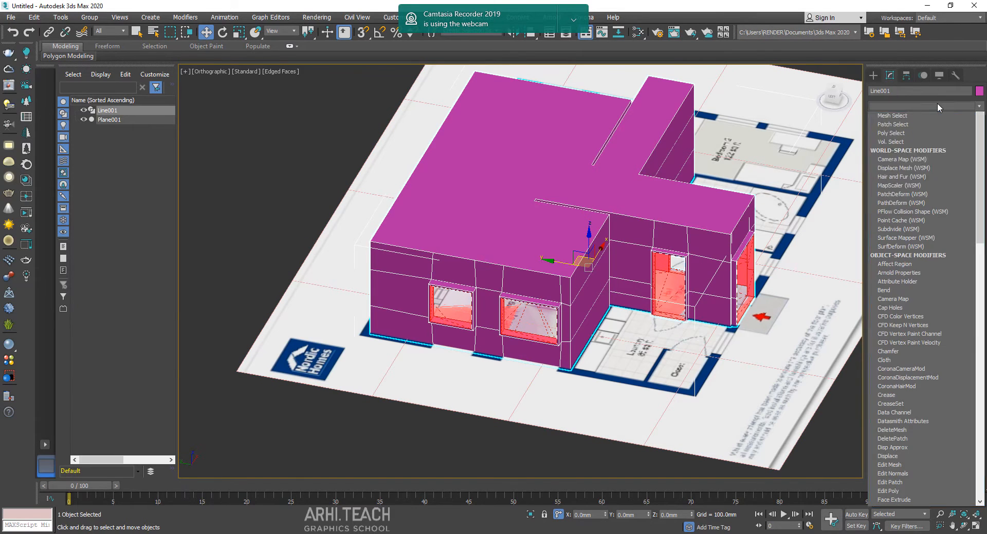
key("e")
key("e")
key("e")
key("e")
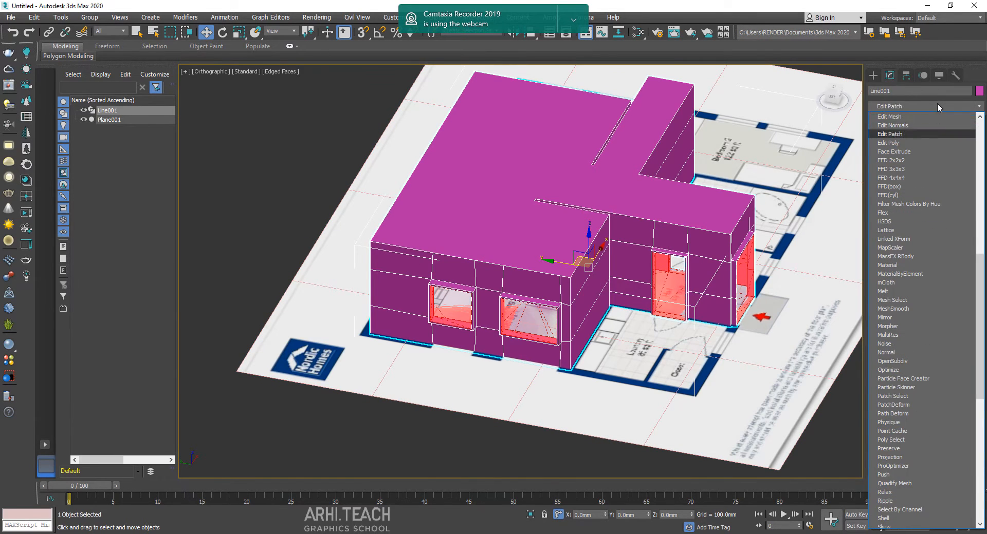
key("Return")
Step: At Polygon level, detach the preselected inner faces of the shelled room into a separate object
middle_click_drag(730, 416, 710, 416, "alt")
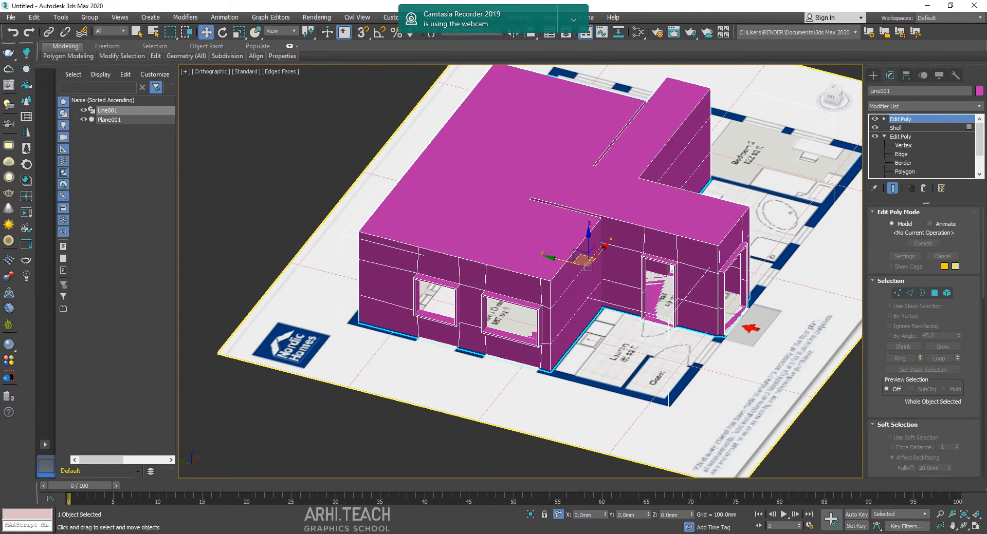
left_click(935, 295)
middle_click_drag(640, 286, 603, 305, "alt")
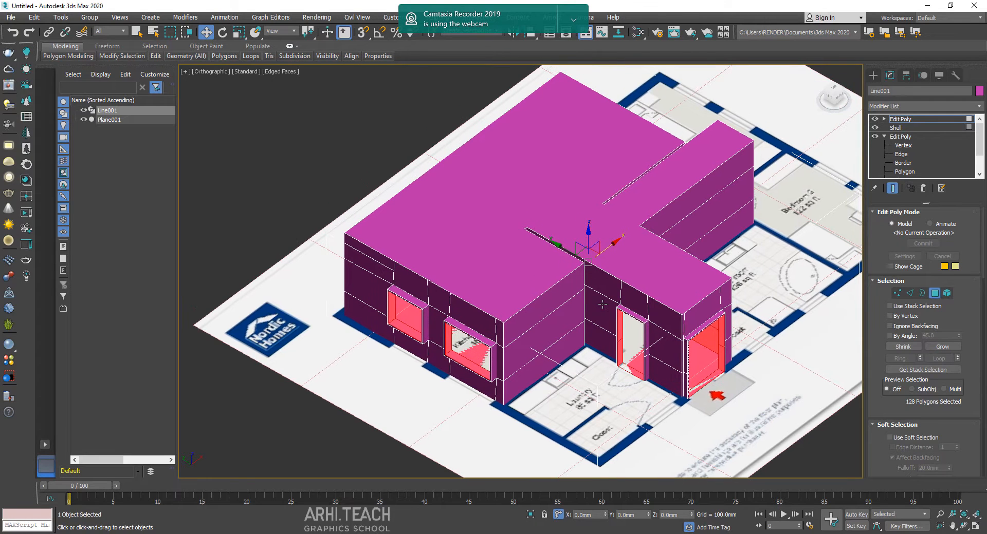
scroll(949, 294, "down", 10)
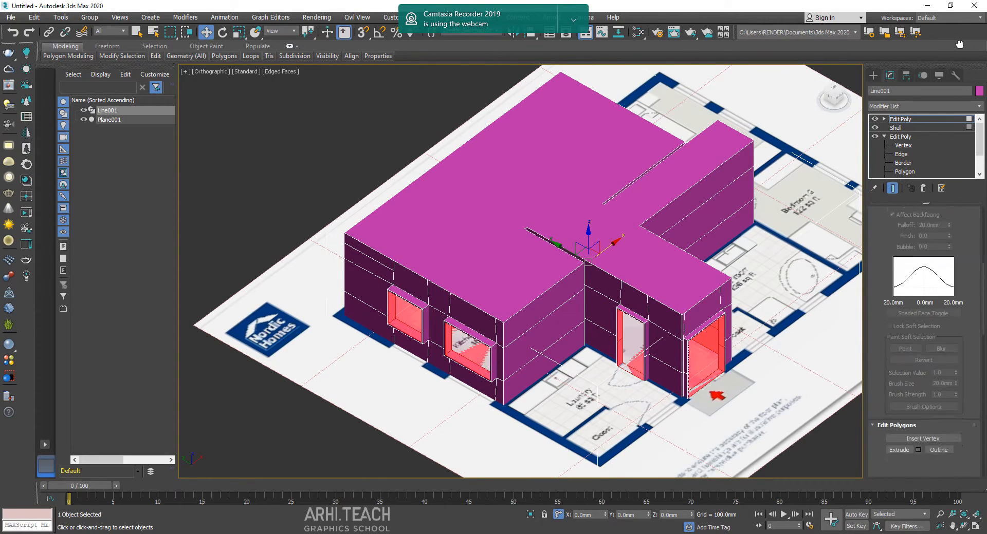
left_click_drag(977, 439, 970, 220)
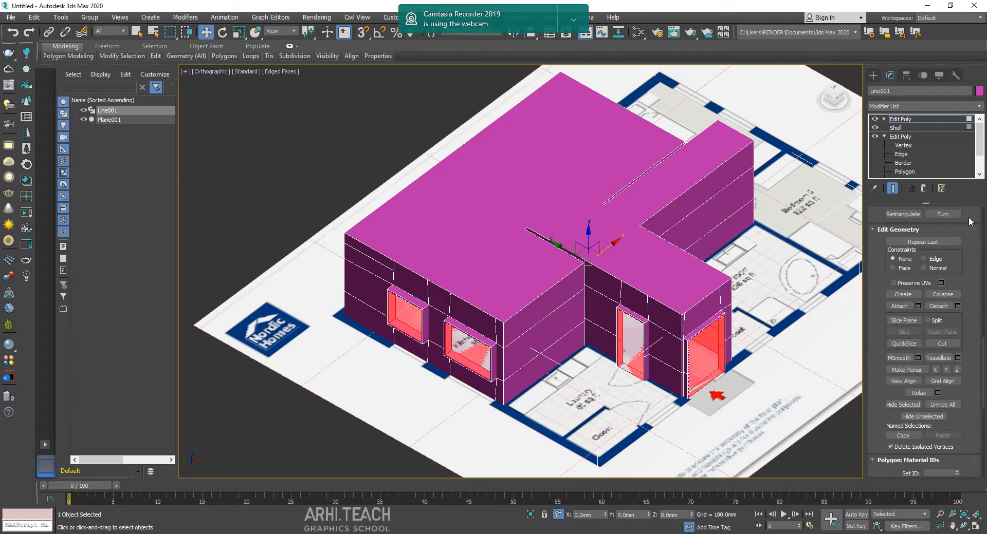
left_click(940, 307)
Step: Return to the Shell modifier of the original room object and try to move the object along Z
scroll(834, 326, "down", 3)
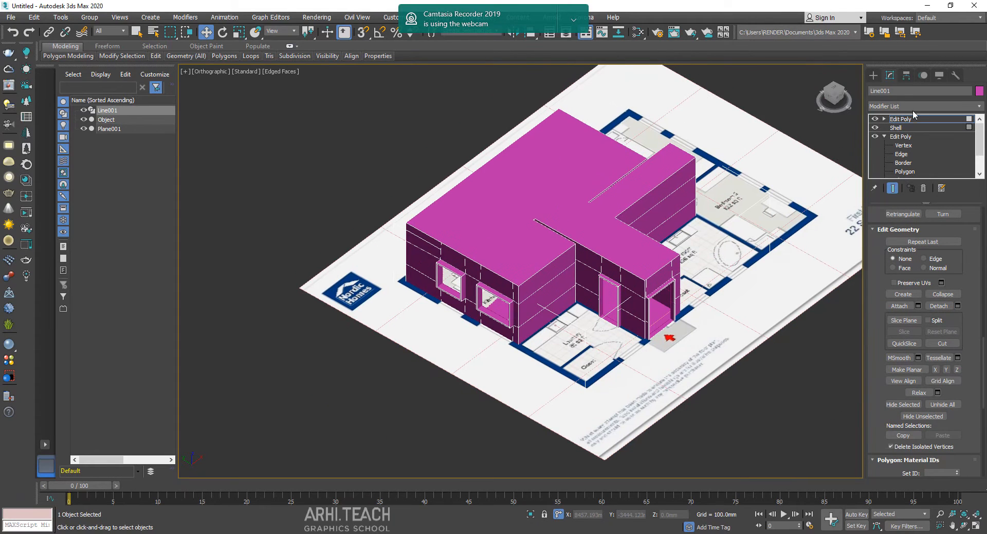
left_click(913, 128)
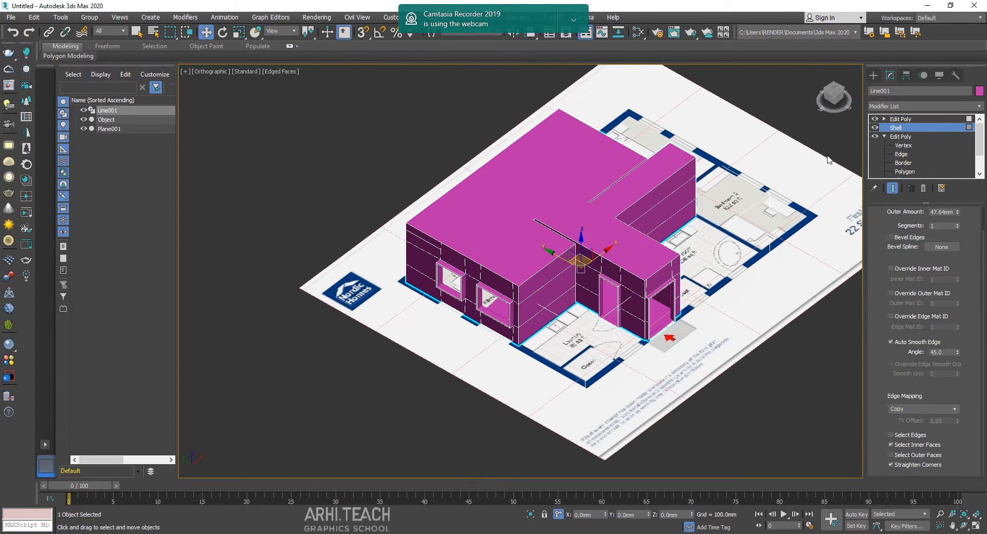
mouse_move(579, 227)
left_mouse_down()
mouse_move(579, 116)
mouse_move(584, 226)
left_mouse_up()
right_click(583, 226)
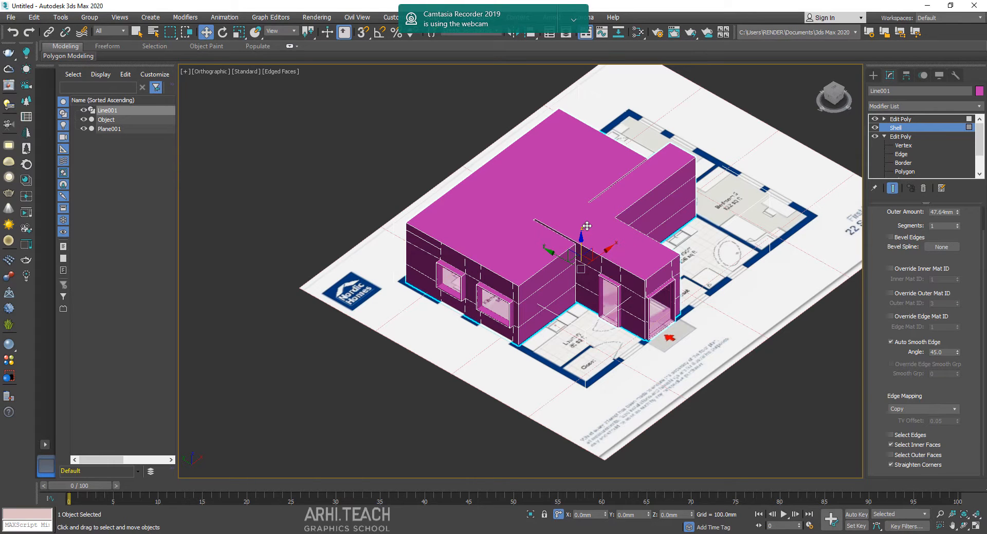
left_click(742, 280)
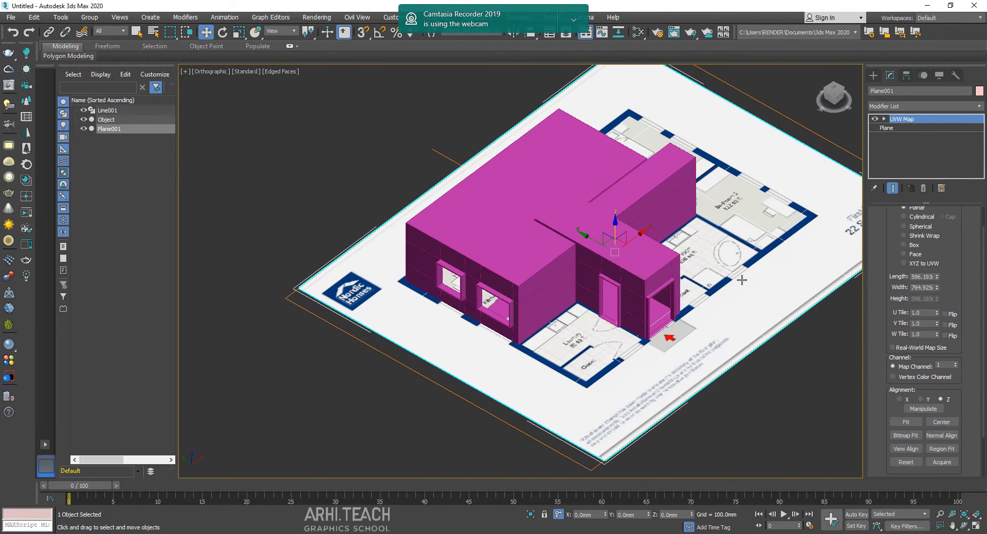
Step: Delete the floor plan reference plane beneath the room model
key("Delete")
left_click(588, 314)
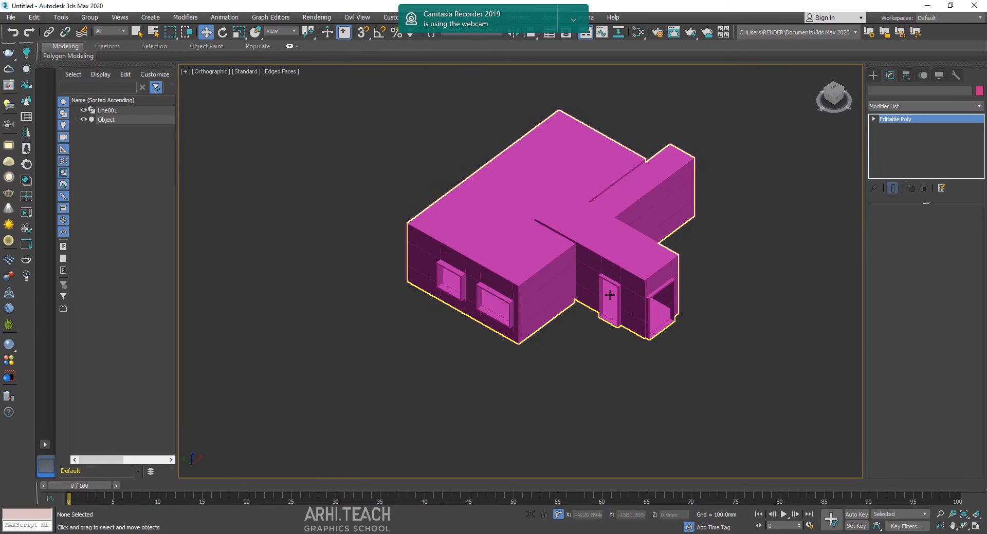
middle_click_drag(630, 305, 623, 257, "alt")
Step: Select the shelled outer room object and rename it outer
left_click(627, 139)
left_click(614, 149)
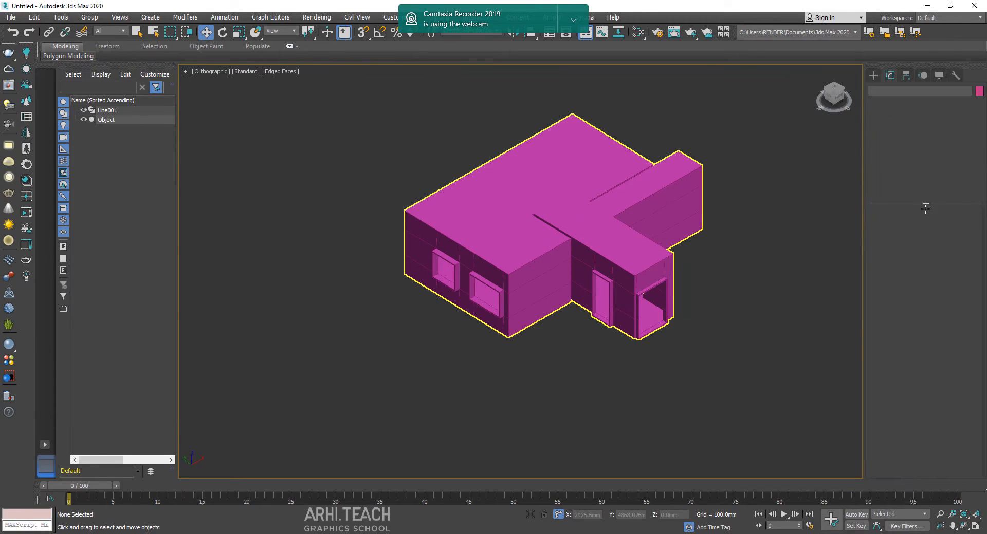
left_click(895, 91)
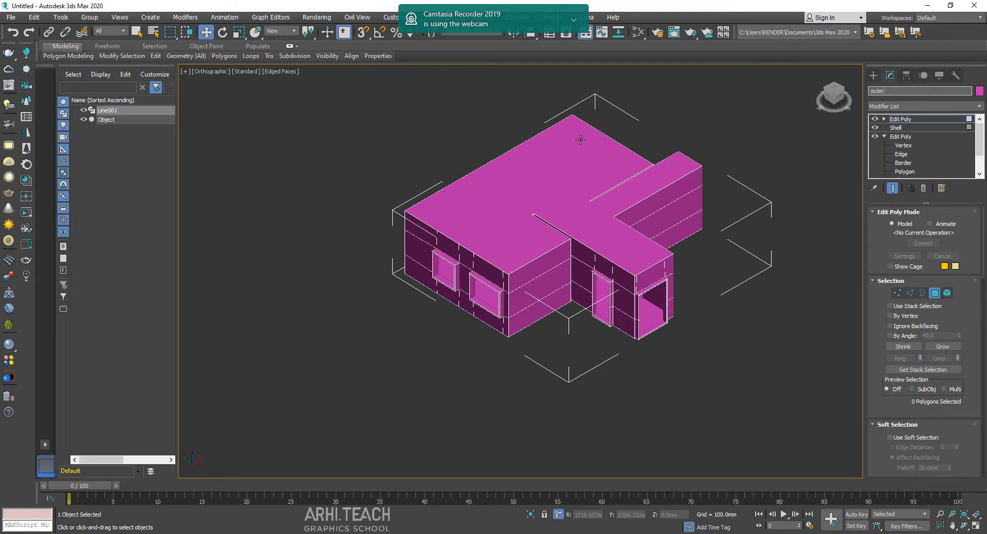
key("Return")
Step: Isolate the outer shell, leave Polygon level, examine the shell through its openings, and end the isolation
left_click(649, 324)
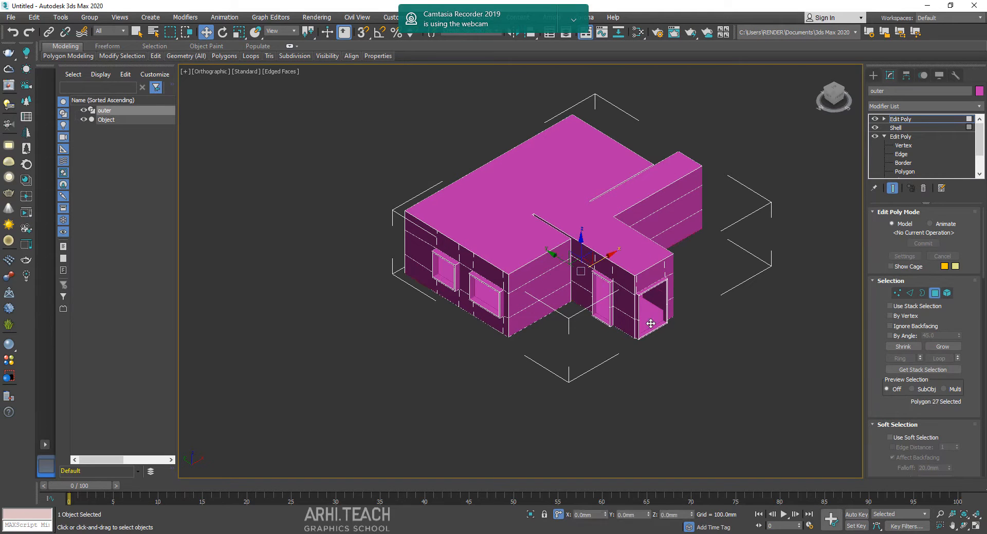
key("alt+q")
middle_click_drag(685, 248, 677, 255)
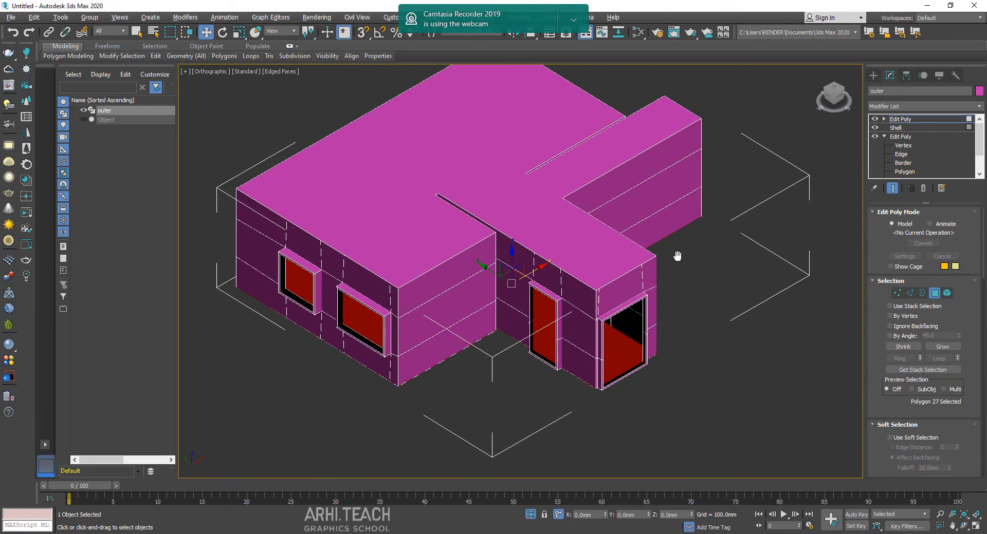
left_click(917, 118)
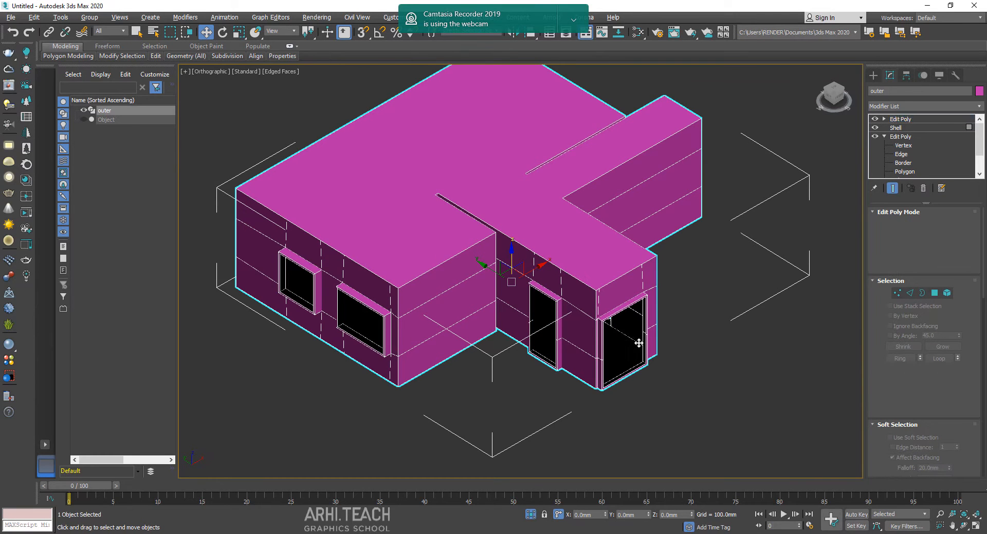
key("z")
middle_click_drag(648, 341, 622, 306, "alt")
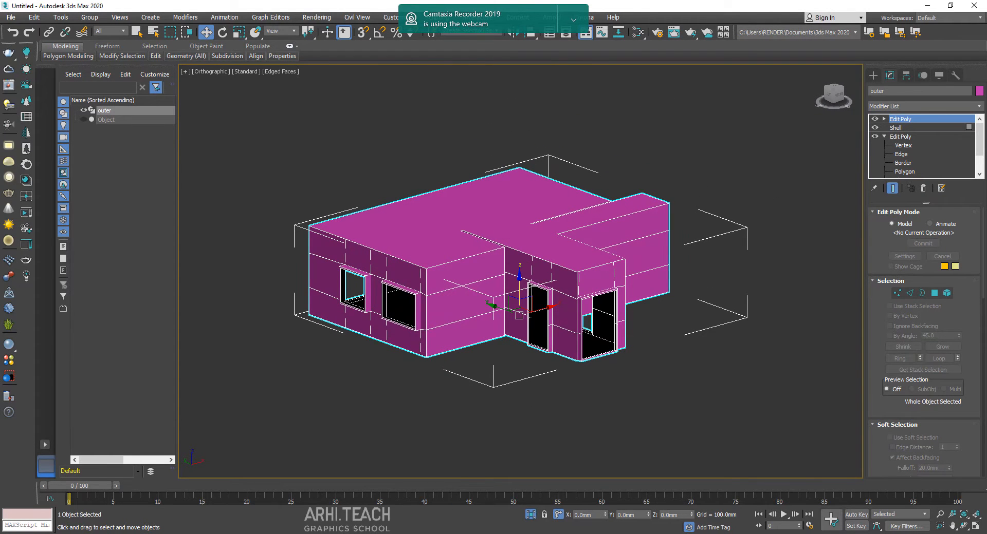
left_click(530, 514)
Step: Select the detached inner-faces object and isolate it
left_click(650, 306)
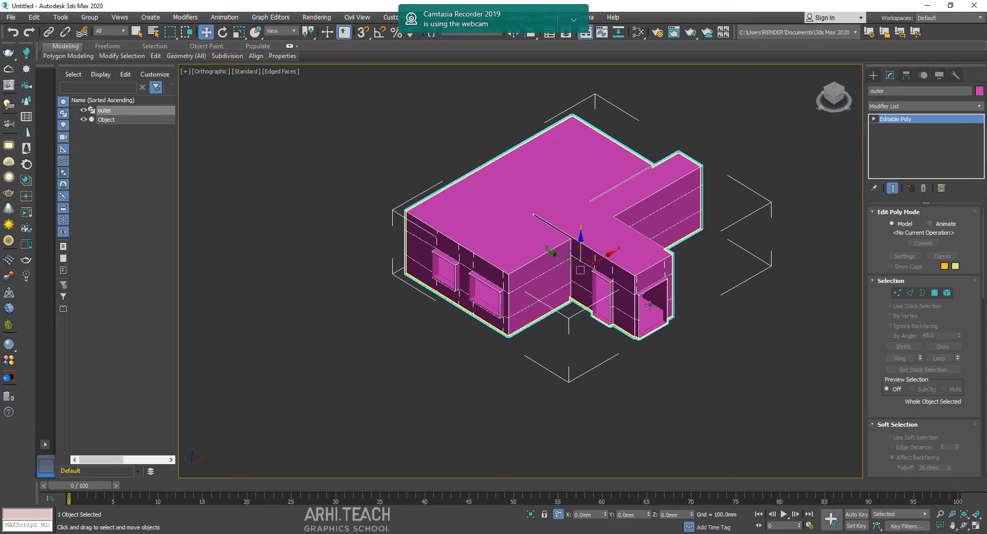
left_click(649, 305)
left_click_drag(580, 256, 581, 347)
right_click(581, 347)
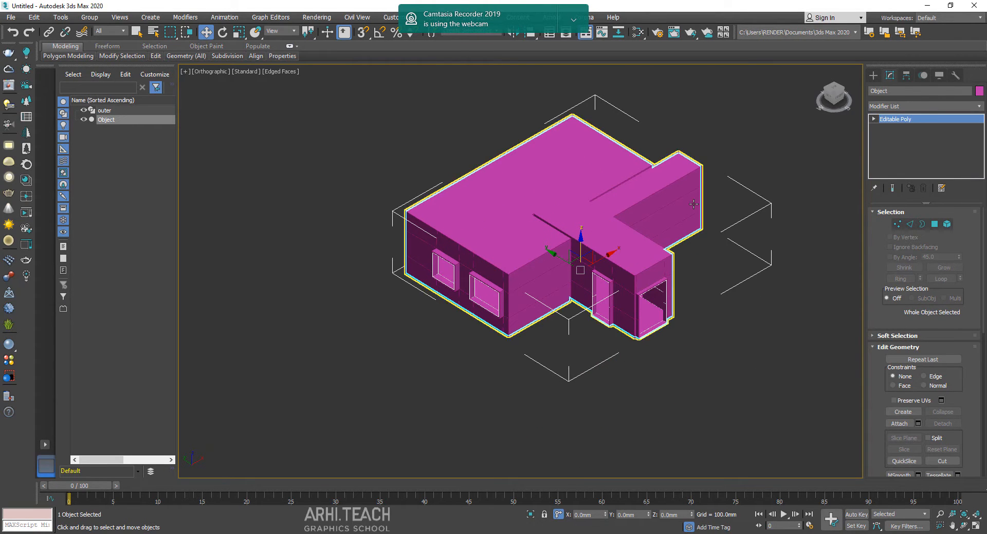
key("alt+q")
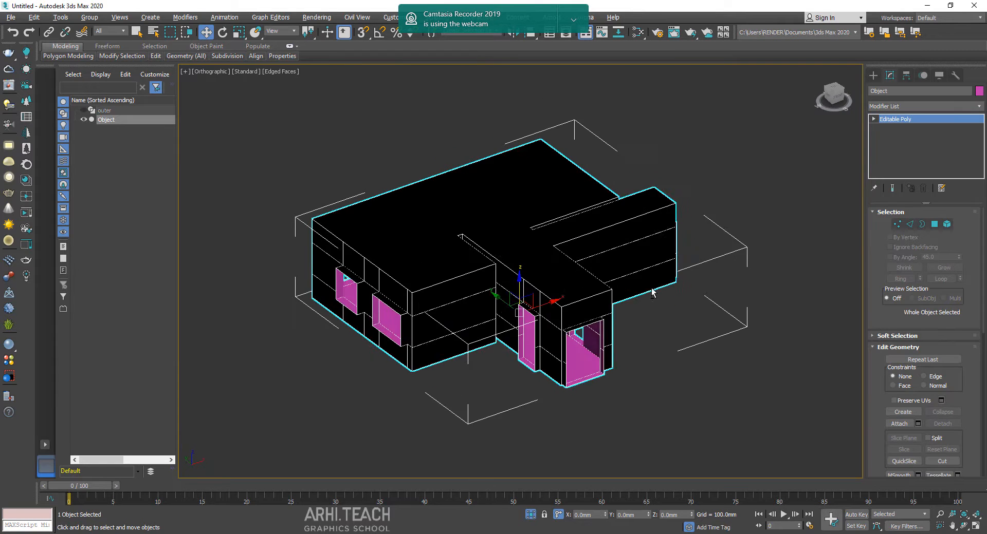
Step: At Polygon level, detach the inner object's top polygon as a separate object named ceiling
left_click(934, 224)
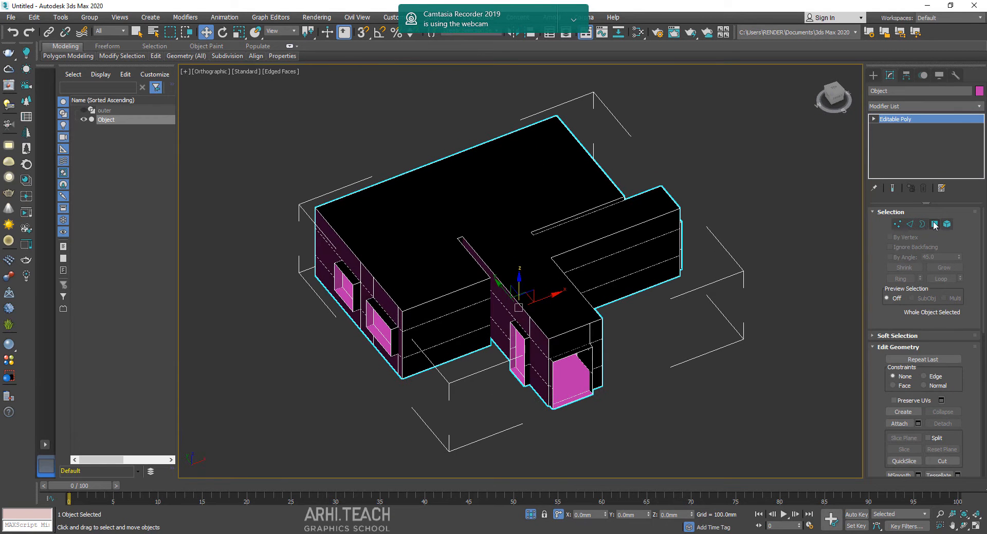
left_click(529, 226)
middle_click_drag(506, 189, 674, 309, "alt")
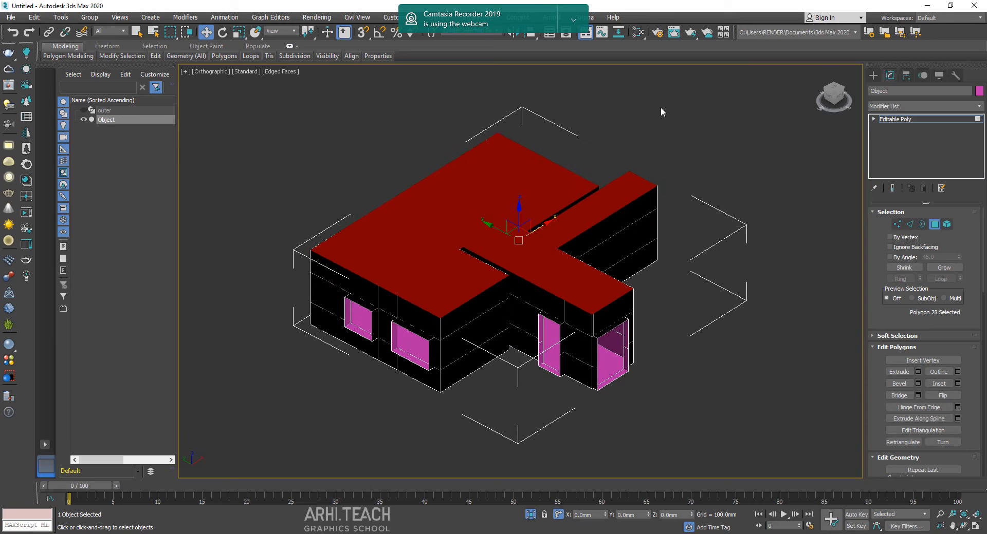
scroll(953, 327, "down", 5)
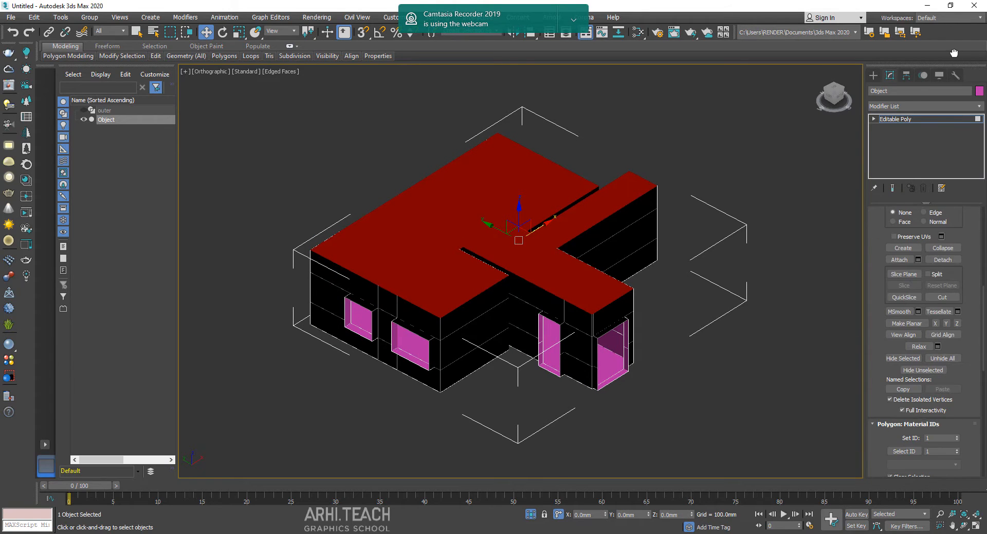
left_click(942, 259)
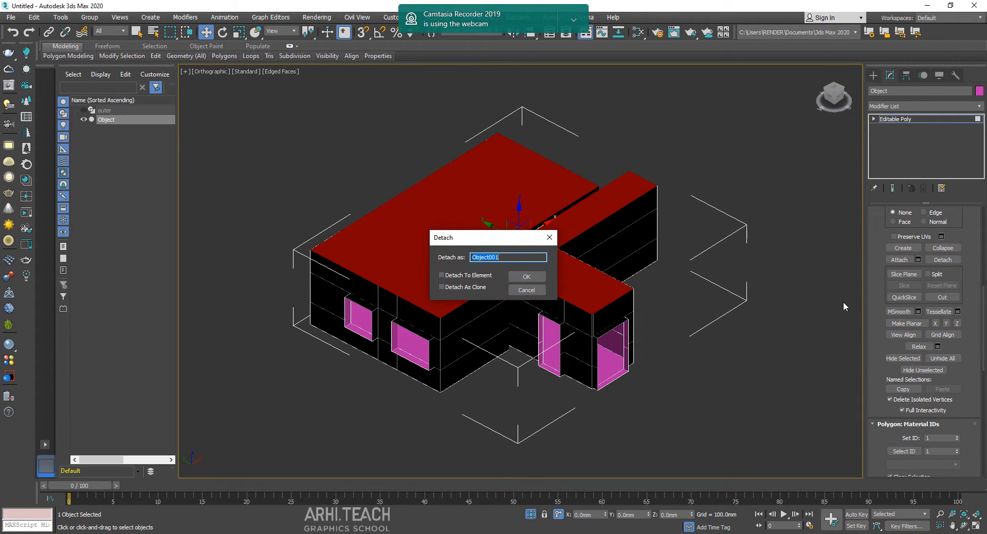
type("ceiling")
key("Return")
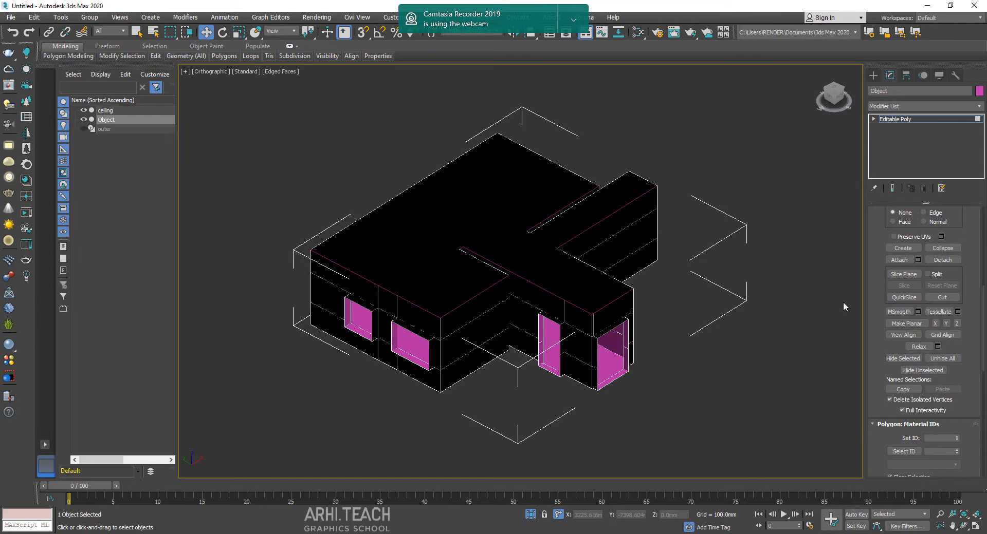
Step: Detach the inner object's bottom polygon as a separate object named floor
left_click(900, 119)
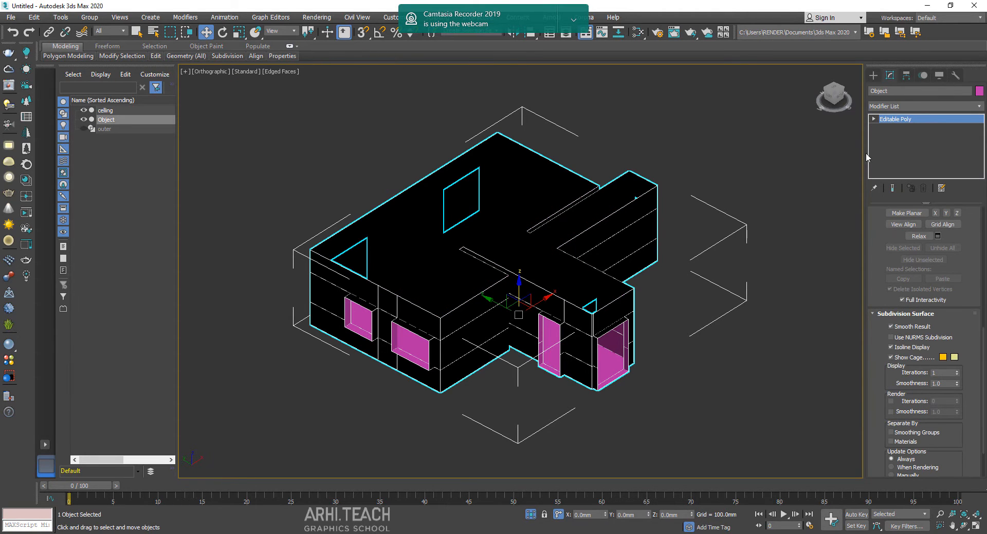
middle_click_drag(636, 293, 638, 205, "alt")
key("4")
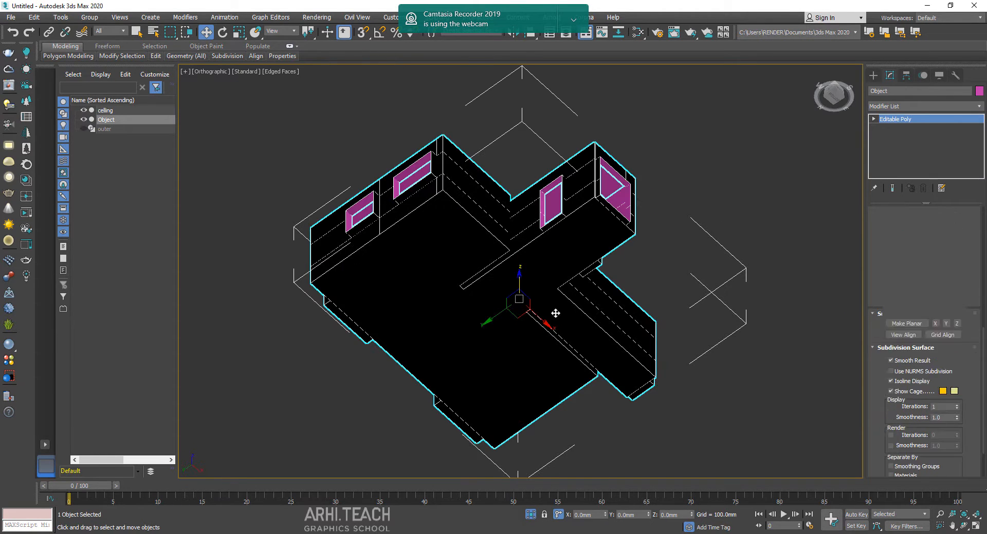
middle_click_drag(583, 276, 568, 291, "alt")
middle_click_drag(645, 303, 645, 305, "alt")
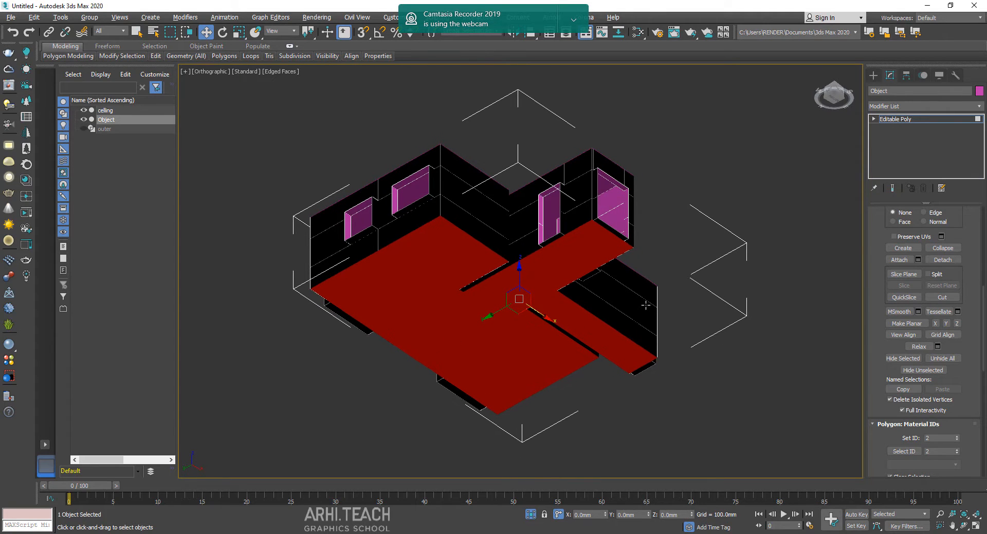
left_click(951, 261)
type("floor")
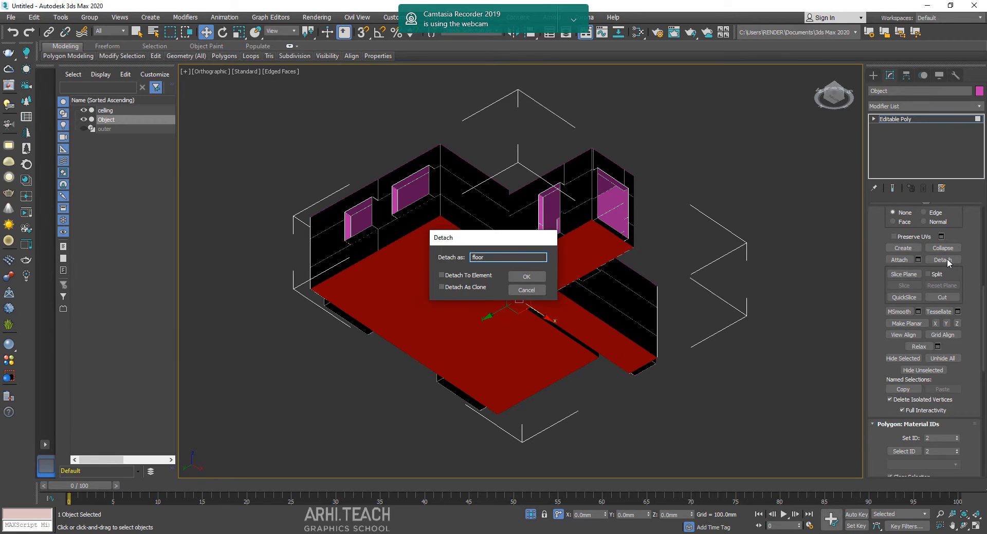
key("Return")
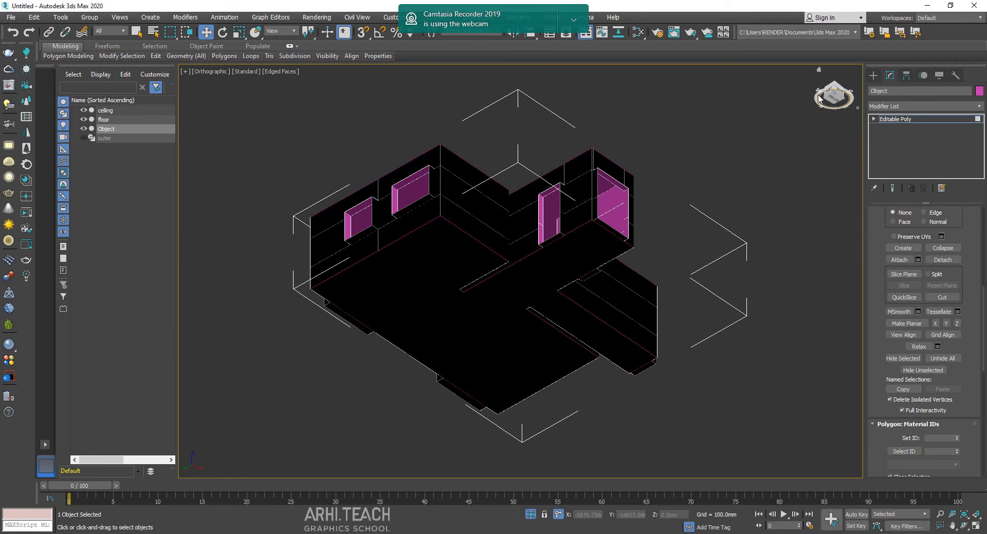
Step: Isolate the remaining inner walls object so the ceiling and floor are hidden, and view it from above
middle_click_drag(738, 164, 806, 280, "alt")
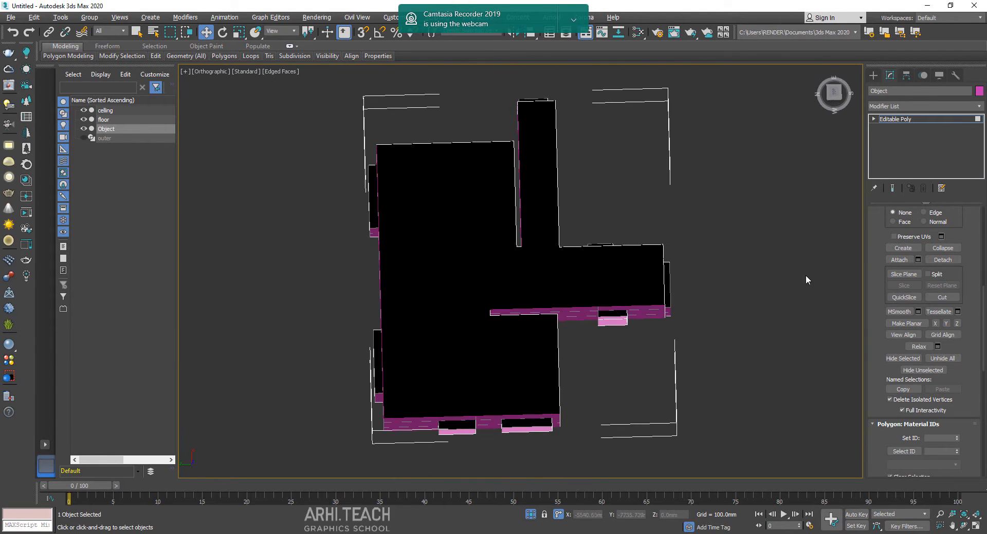
key("alt+q")
mouse_move(680, 258)
middle_mouse_down("alt")
mouse_move(675, 282)
mouse_move(680, 266)
mouse_move(699, 263)
middle_mouse_up("alt")
key("t")
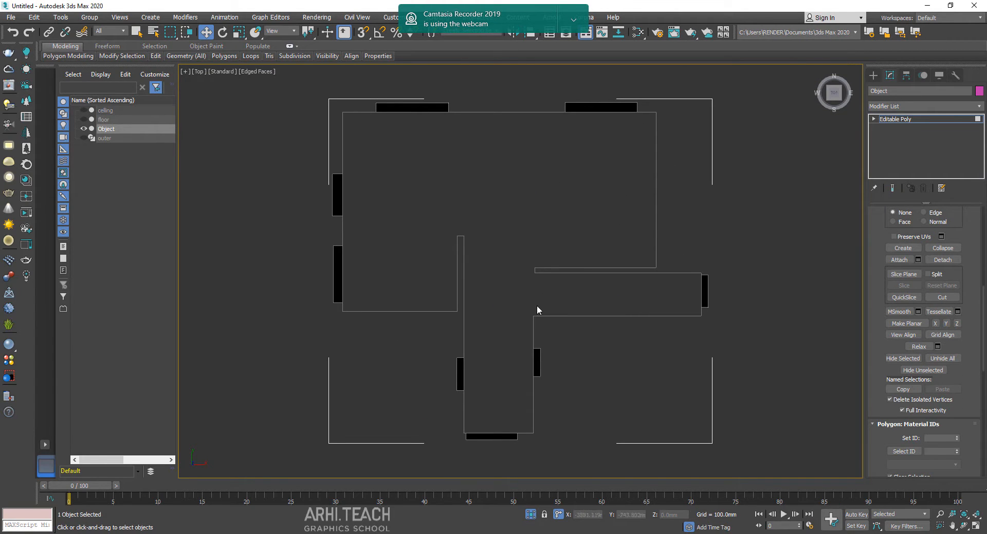
middle_click_drag(537, 307, 523, 349, "alt")
scroll(581, 202, "down", 3)
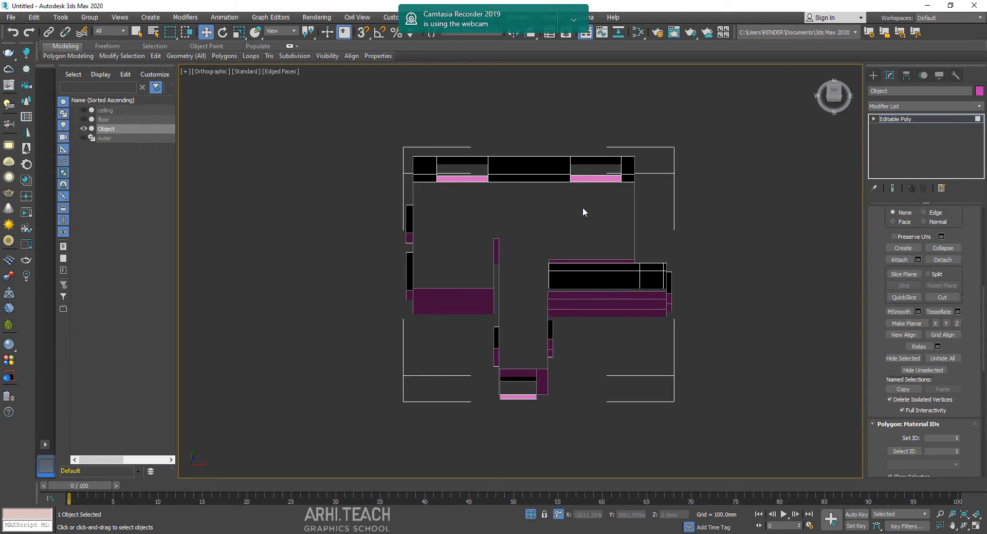
Step: At Edge level, connect the horizontal edges of the wall section between the two upper windows with a vertical edge
key("2")
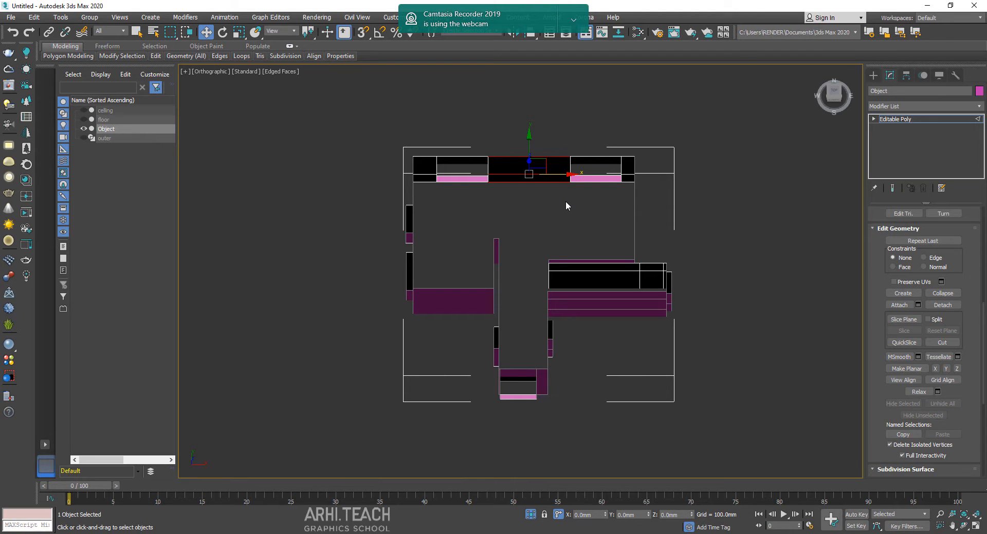
scroll(525, 156, "up", 3)
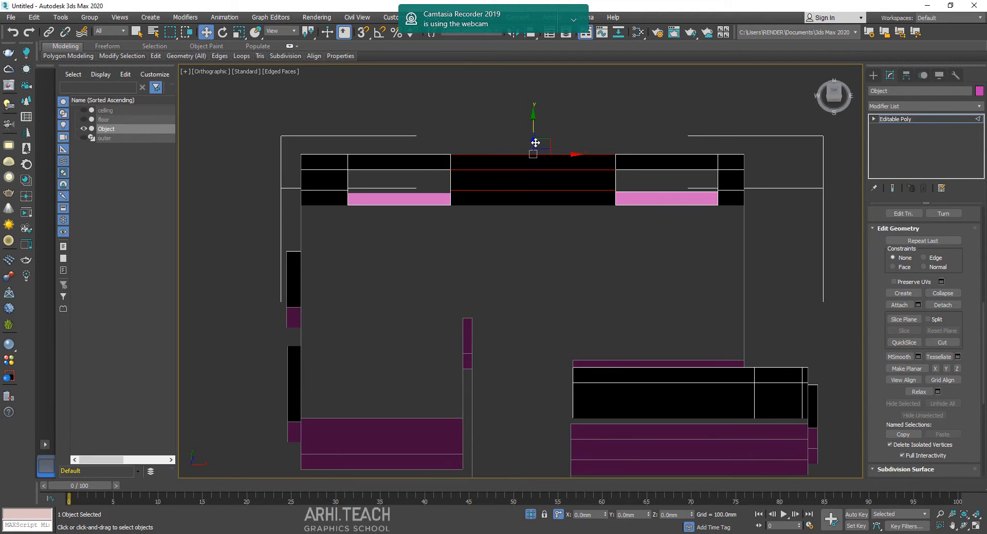
left_click(537, 191)
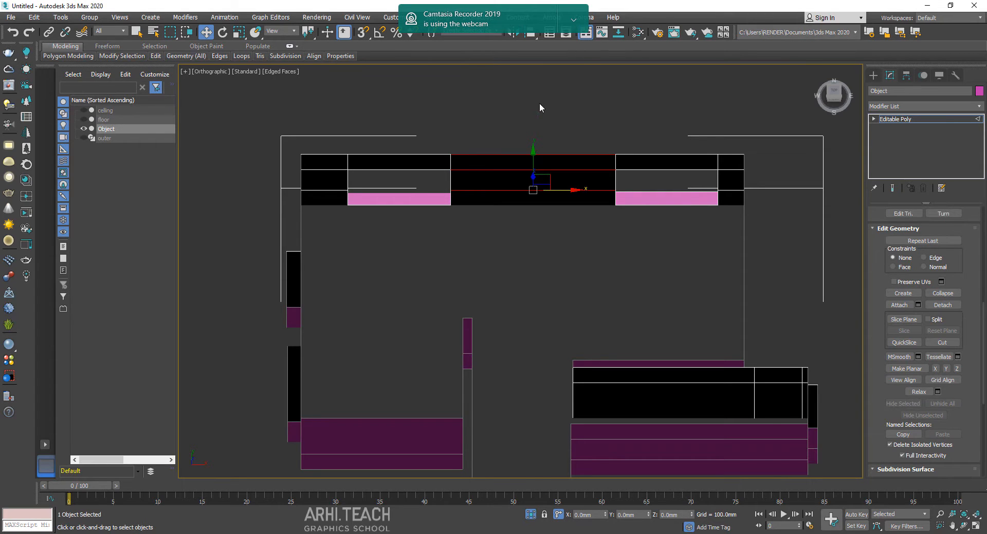
right_click(536, 128)
left_click(527, 170)
Step: Connect the horizontal edges of the partition wall between the large room and the side corridor
middle_click_drag(612, 242, 657, 307, "alt")
left_click_drag(657, 307, 656, 419)
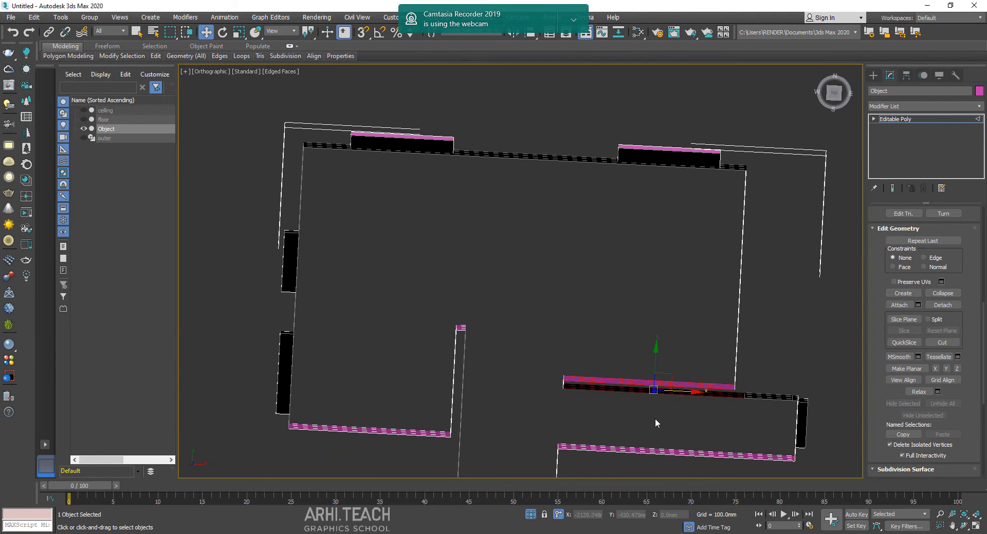
mouse_move(656, 420)
middle_mouse_down("alt")
mouse_move(669, 401)
mouse_move(670, 412)
middle_mouse_up("alt")
right_click(730, 315)
left_click(714, 343)
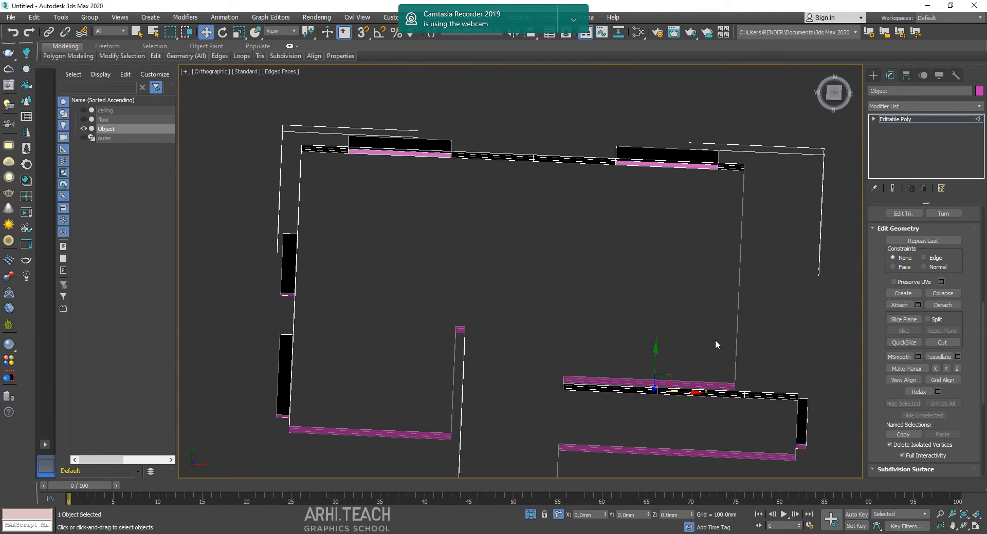
Step: Connect the horizontal edges of the side corridor's windowless outer wall with a vertical edge
middle_click_drag(714, 342, 678, 223, "alt")
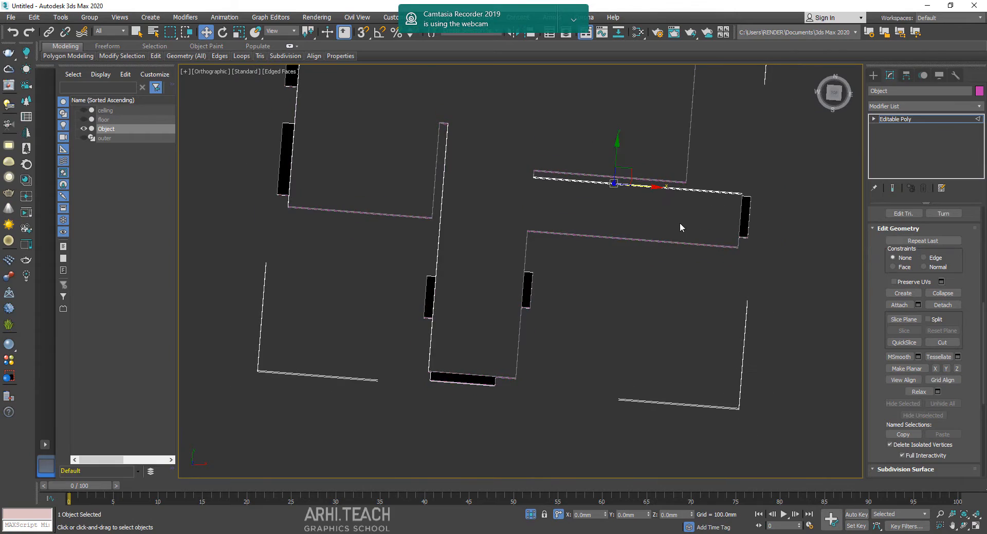
middle_click_drag(646, 341, 646, 268, "alt")
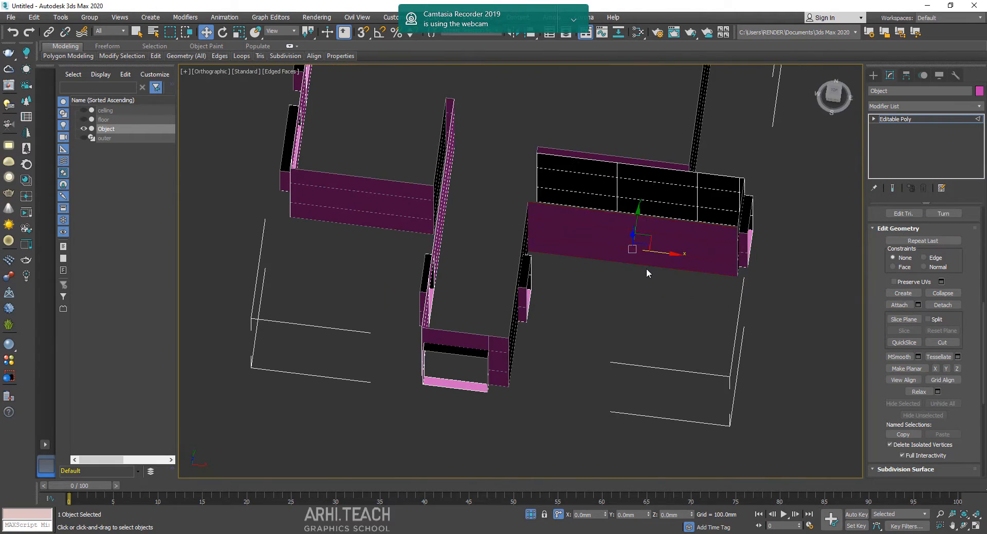
right_click(646, 268)
left_click(649, 291)
Step: Connect the horizontal edges of the long entrance corridor walls with further vertical edges
middle_click_drag(646, 302, 537, 257, "alt")
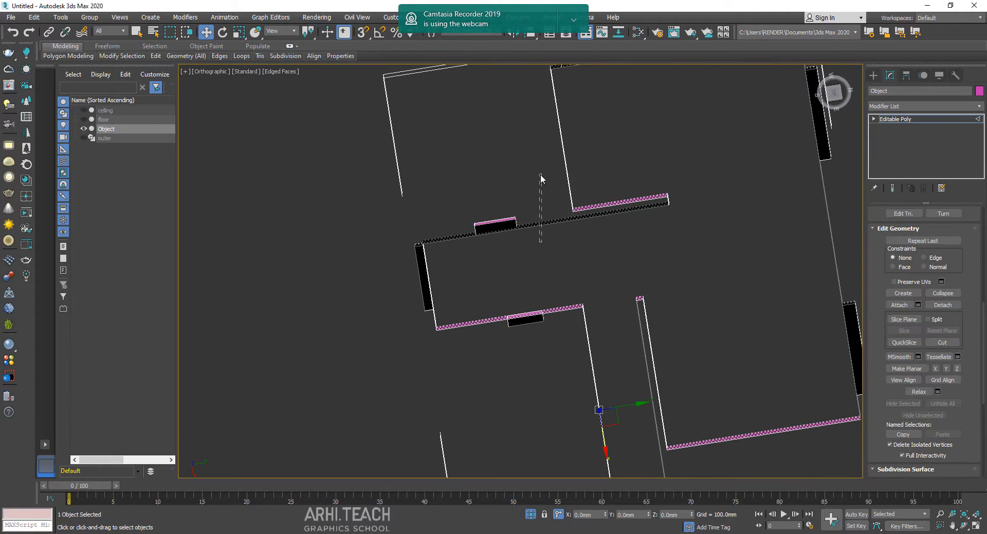
middle_click_drag(541, 179, 591, 224, "alt")
right_click(591, 224)
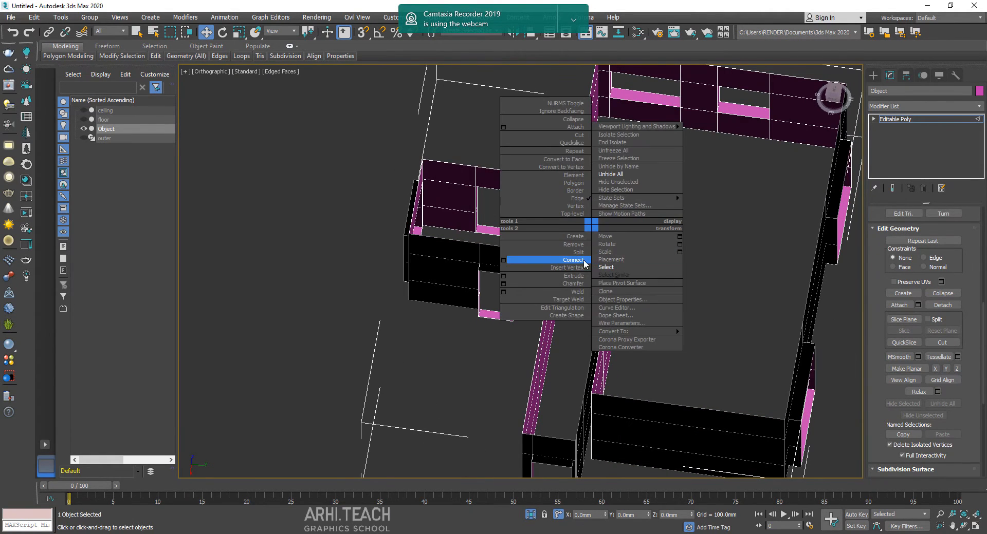
middle_click_drag(584, 263, 639, 161, "alt")
right_click(676, 164)
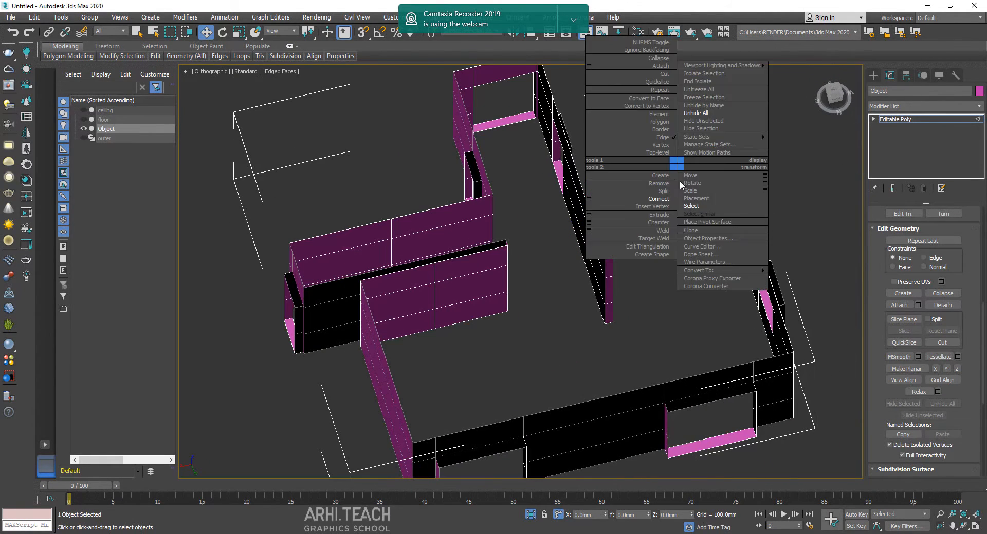
left_click(669, 199)
Step: Connect the horizontal edges of the large room's windowless end wall and return to the Top view
middle_click_drag(725, 295, 479, 79, "alt")
left_click(448, 89)
right_click(509, 128)
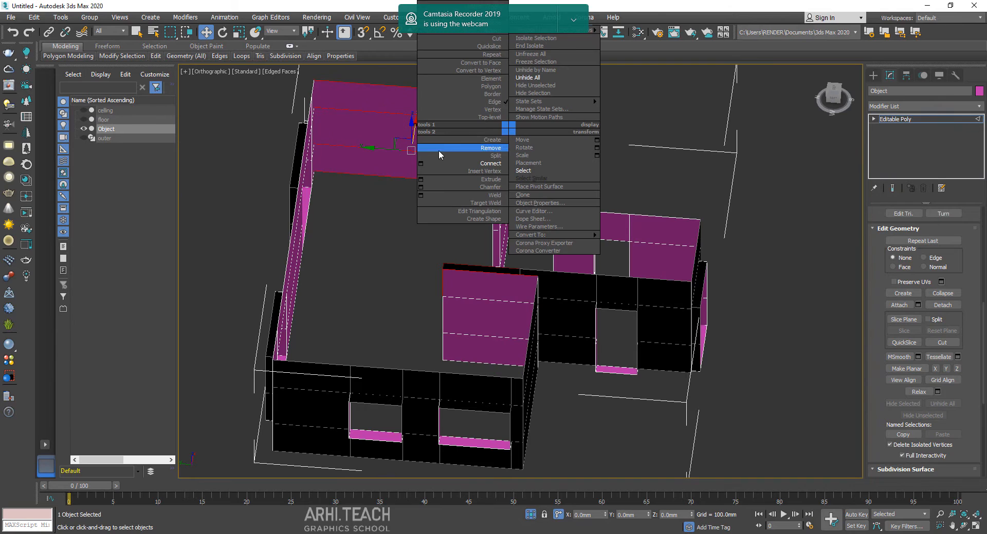
left_click(492, 164)
middle_click_drag(627, 140, 680, 274, "alt")
key("t")
scroll(643, 178, "down", 2)
scroll(642, 180, "down", 4)
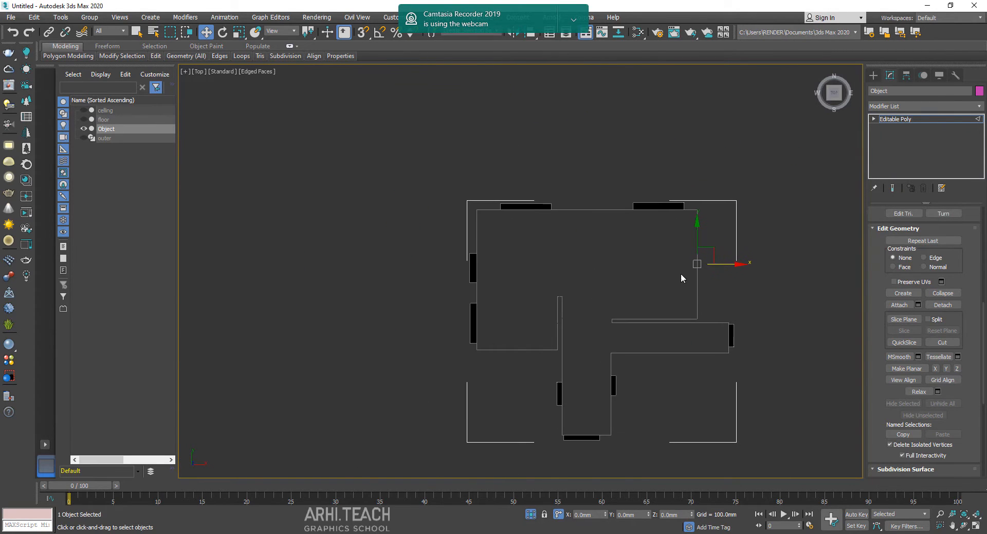
Step: Detach the polygons of the large room's upper wall section around the right-hand window as a separate object named wall_01
left_click(874, 118)
key("4")
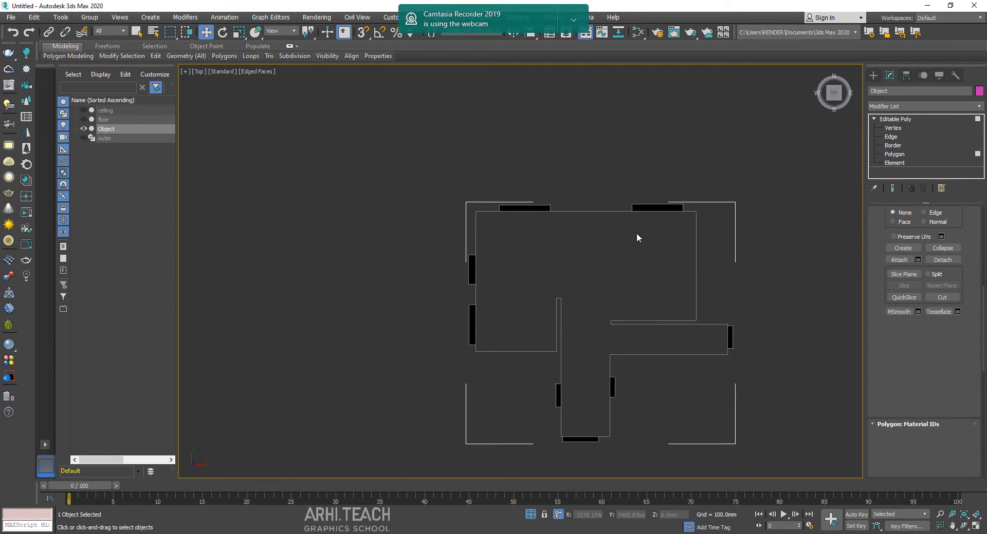
scroll(636, 233, "up", 5)
left_click_drag(592, 246, 599, 239)
scroll(600, 239, "down", 4)
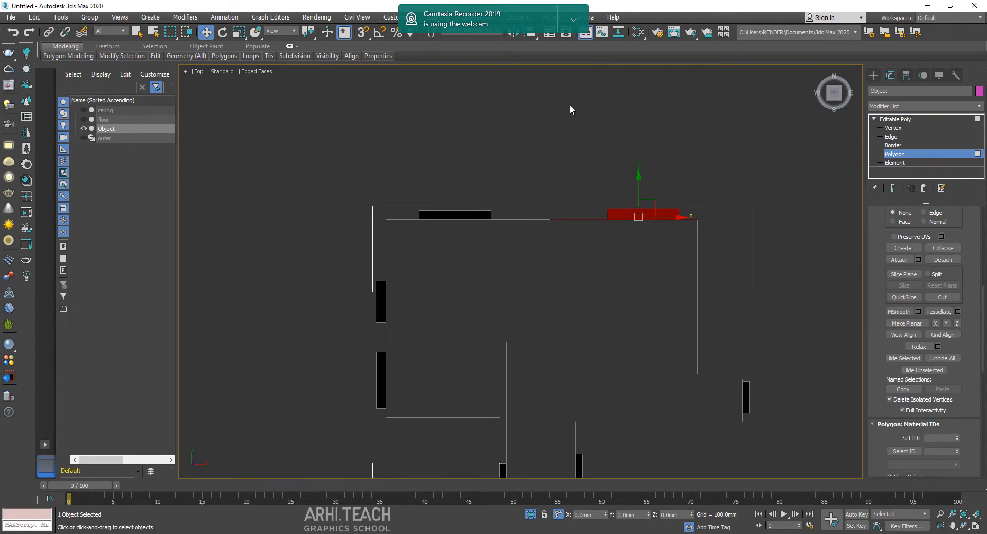
middle_click_drag(570, 108, 786, 271, "alt")
key("t")
left_click(942, 260)
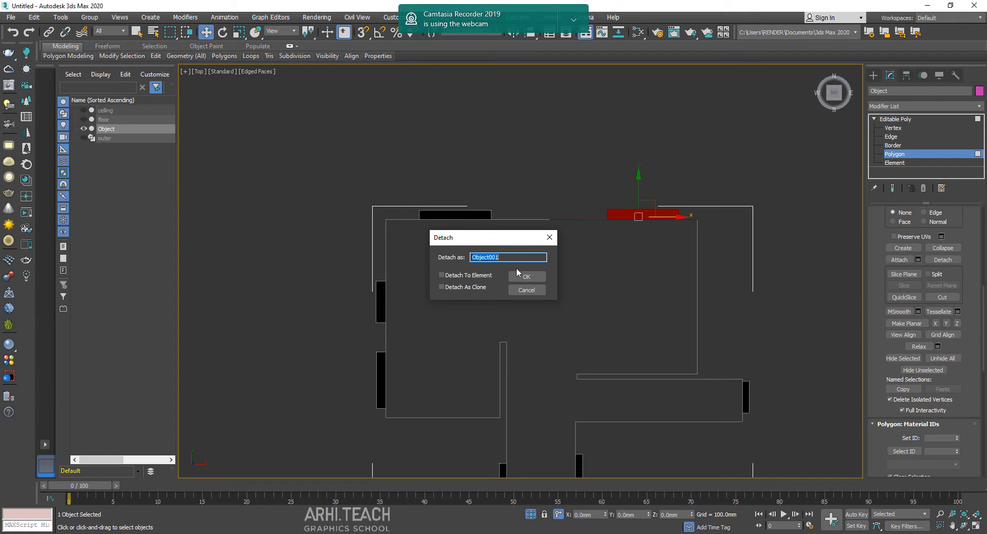
type("wall_01")
left_click(531, 277)
Step: Detach the other windowed section of the large room's upper wall as a separate object with the default name
middle_click_drag(516, 186, 543, 204)
left_click_drag(534, 181, 431, 298)
left_click(954, 261)
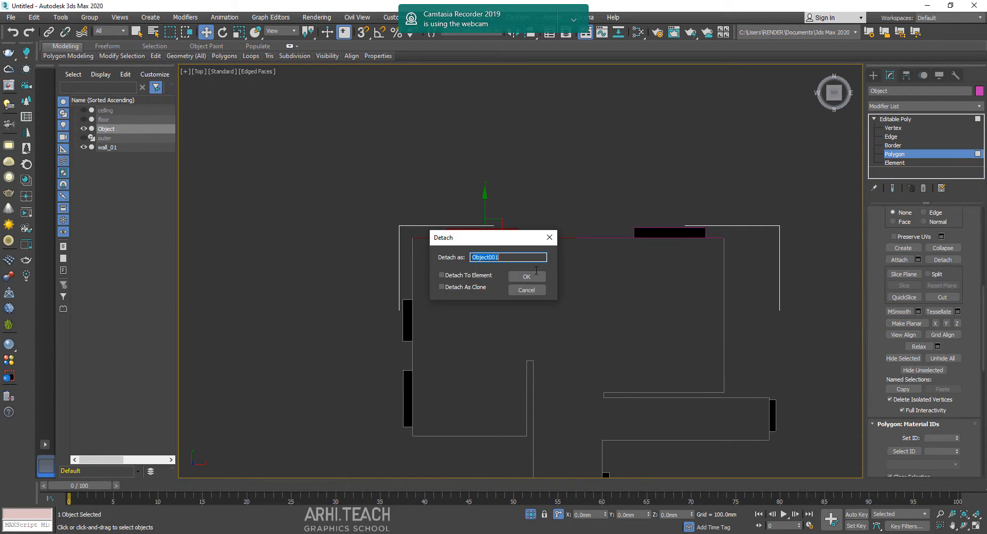
left_click(527, 276)
Step: Detach the two windowed sections of the large room's left wall as two separate objects with default names
left_click_drag(450, 264, 363, 351)
middle_click_drag(554, 348, 557, 331)
right_click(494, 240)
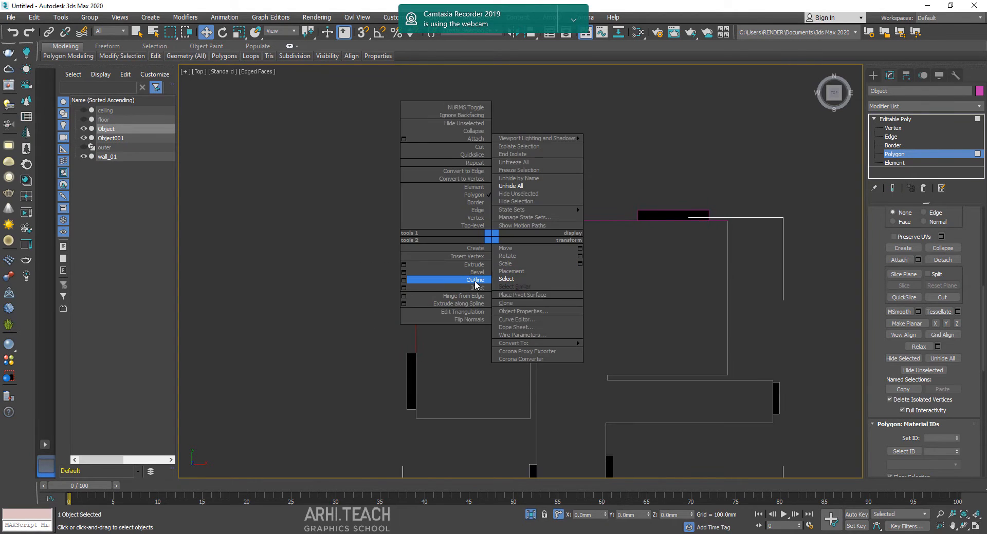
left_click(943, 260)
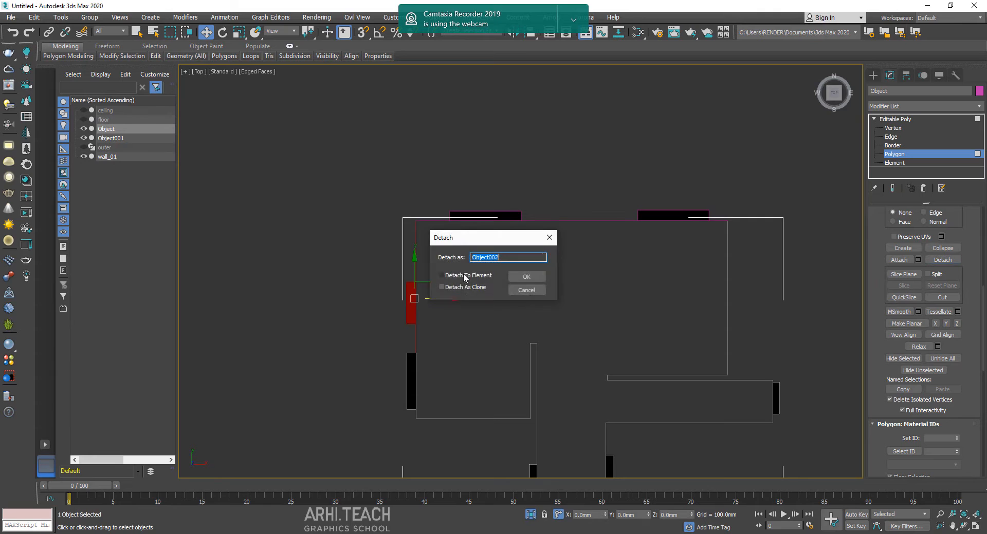
left_click(519, 277)
left_click_drag(371, 403, 365, 415)
middle_click_drag(534, 353, 564, 327)
left_click(942, 260)
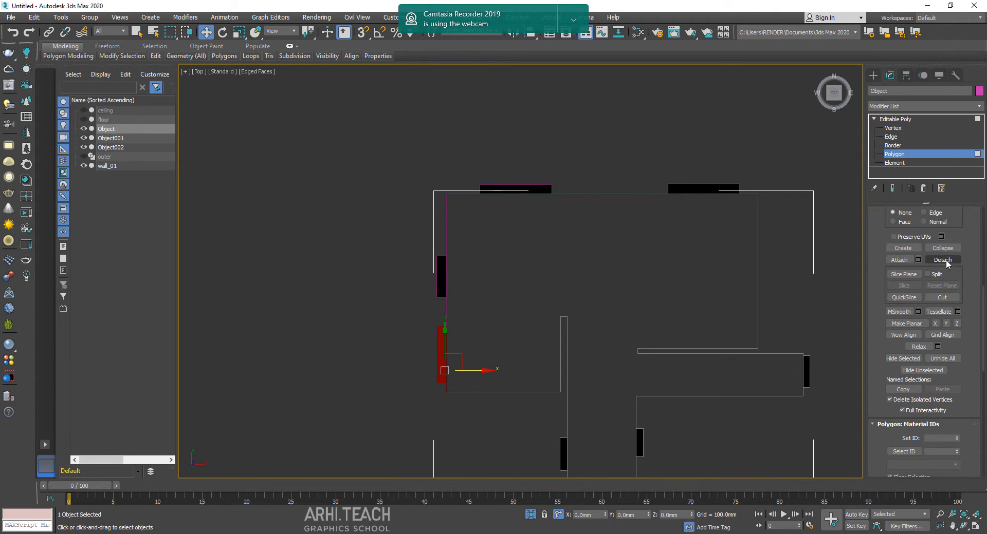
key("Return")
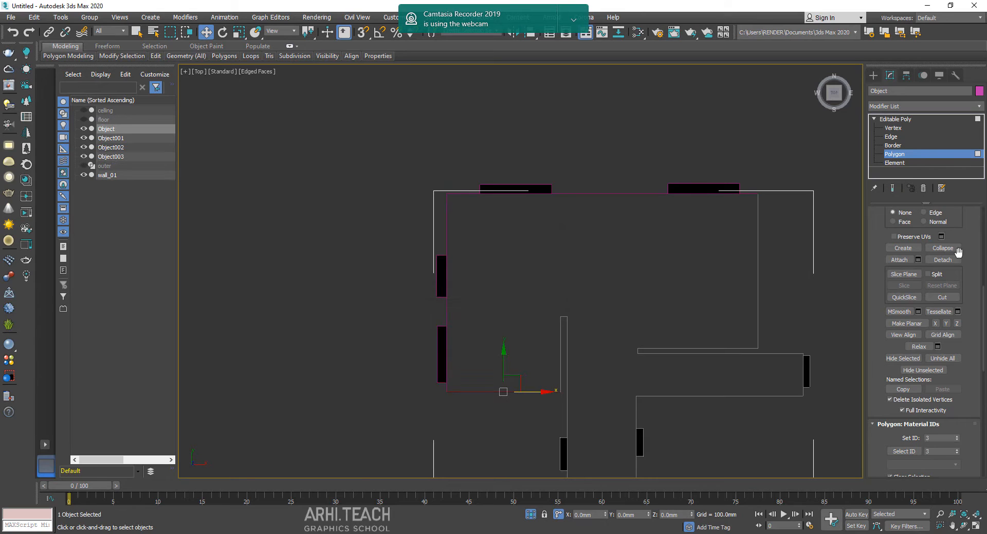
Step: Detach the large room's windowless lower-left wall and the adjoining room-side face of the thin partition as separate objects
left_click(942, 260)
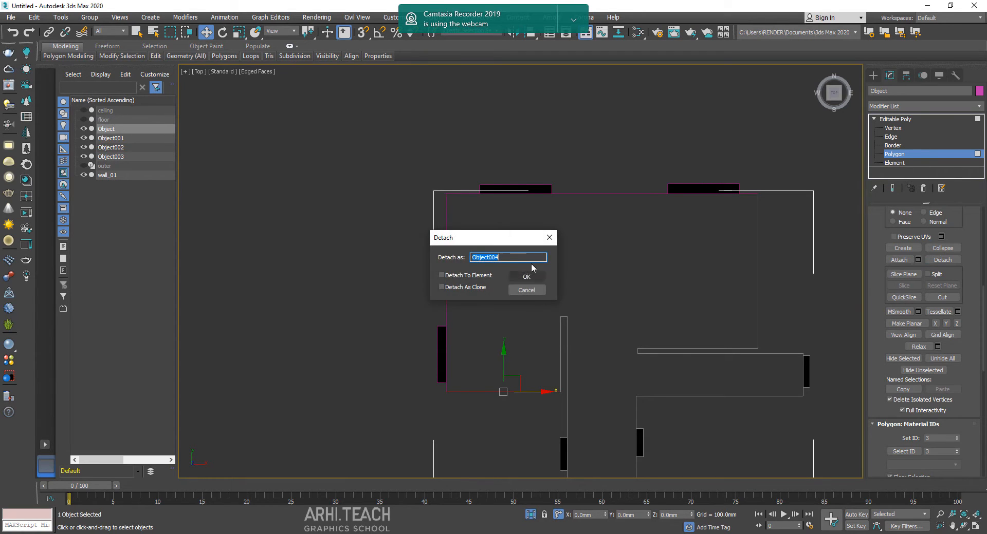
left_click(532, 280)
scroll(547, 295, "up", 5)
left_click(571, 281)
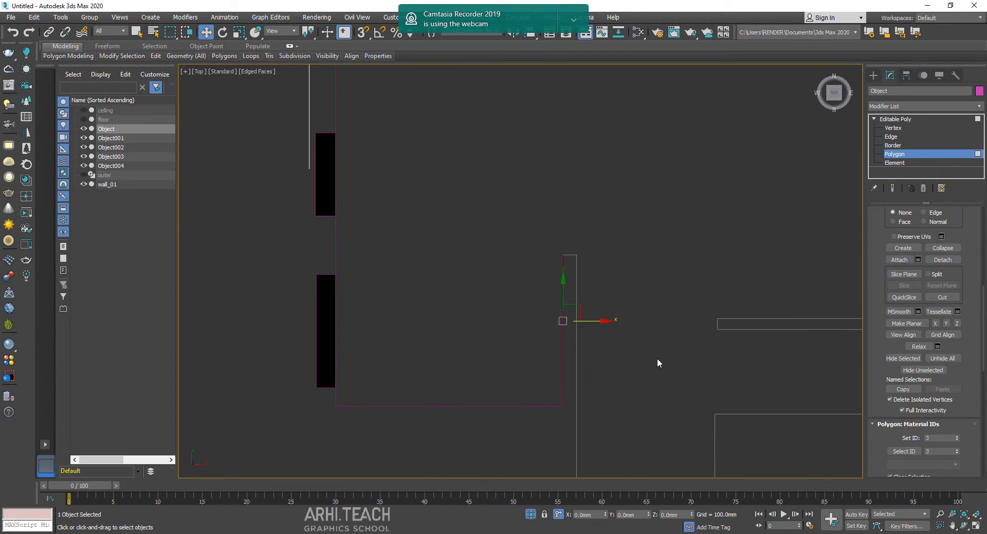
left_click(942, 260)
left_click(532, 279)
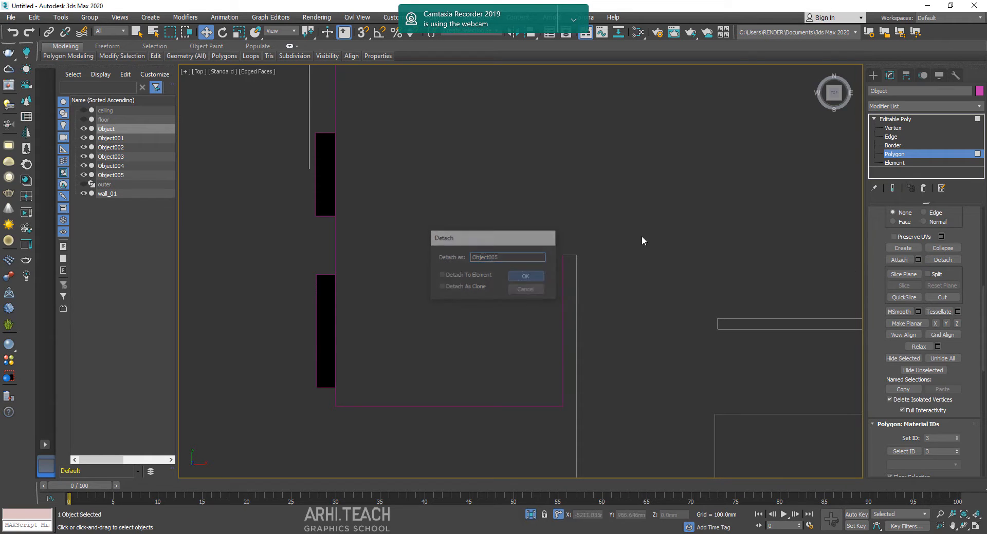
Step: Detach the thin partition's free end with its corridor-side face, and the windowless corridor section below it, as separate objects
left_click_drag(634, 221, 572, 308)
middle_click_drag(618, 409, 600, 275)
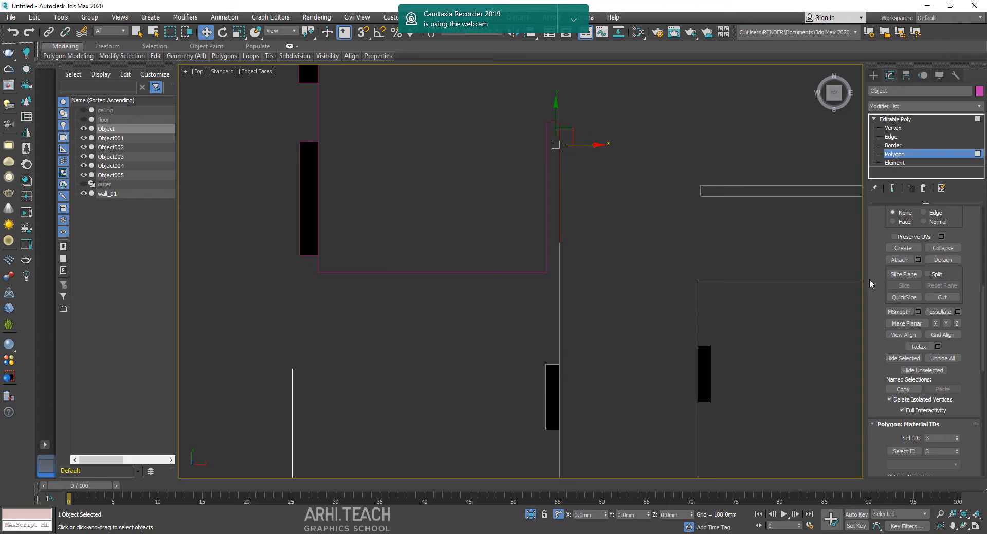
left_click(943, 260)
left_click(527, 277)
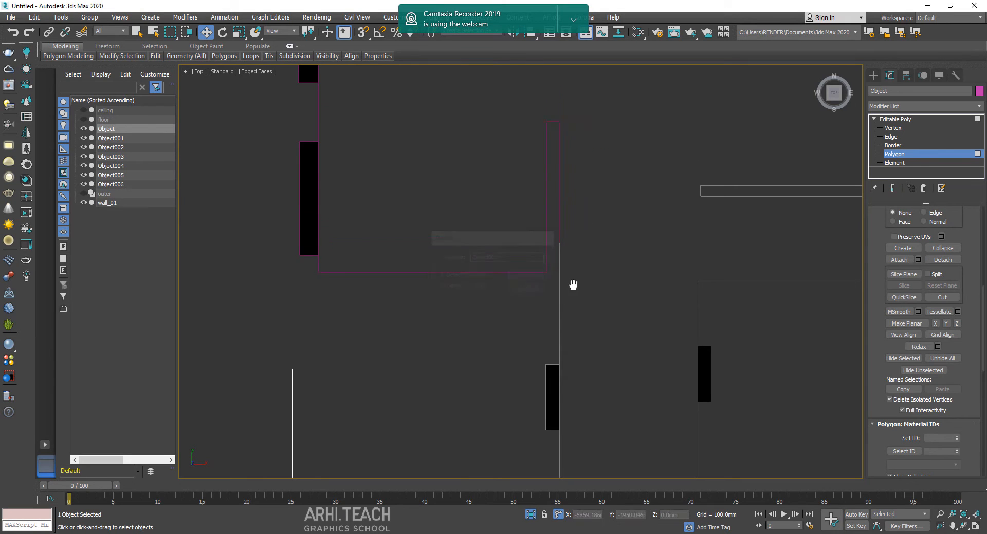
middle_click_drag(552, 326, 550, 237)
middle_click_drag(614, 274, 617, 271)
left_click(943, 260)
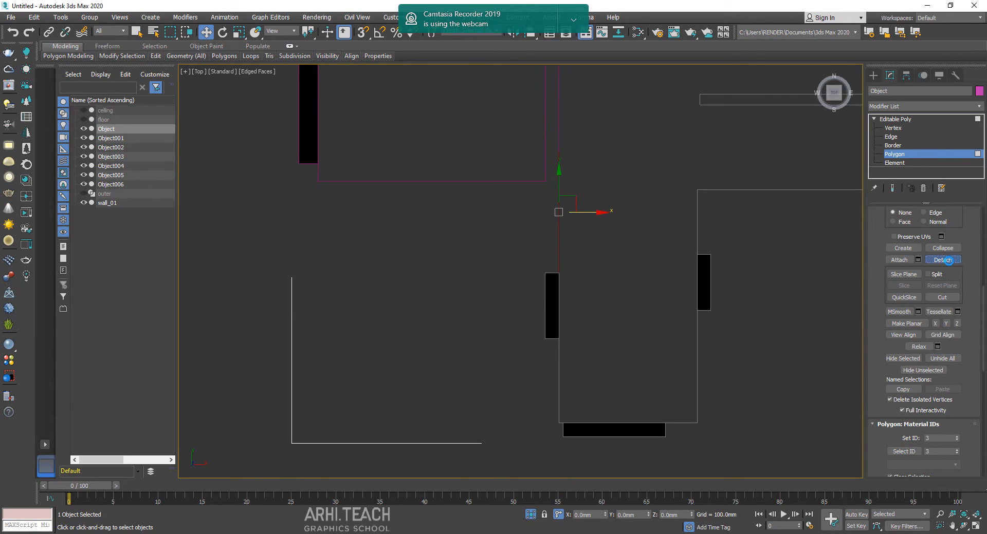
left_click(517, 276)
Step: Detach the section of the entrance corridor's left wall that contains the opening as a separate object
left_click_drag(589, 281, 500, 372)
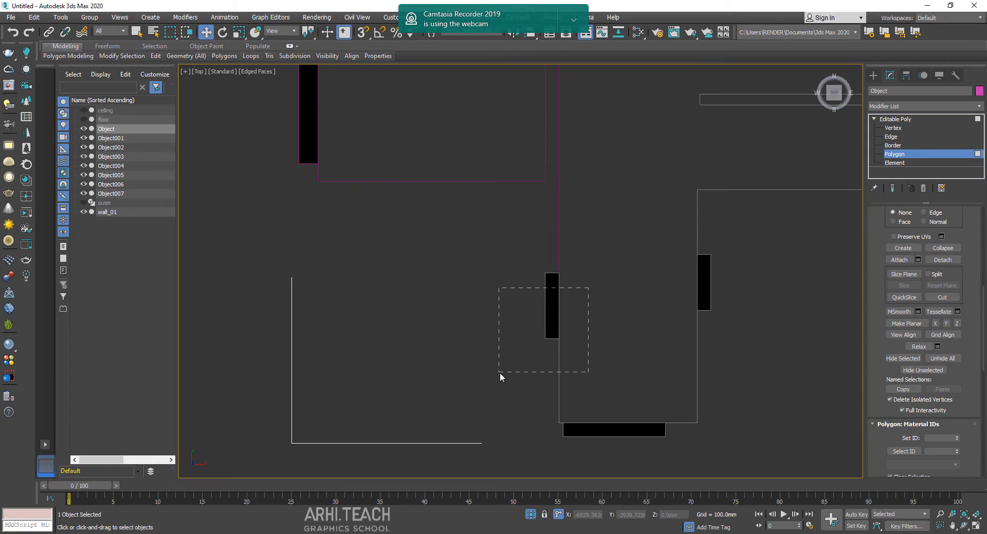
left_click_drag(588, 257, 482, 408)
scroll(648, 395, "down", 2)
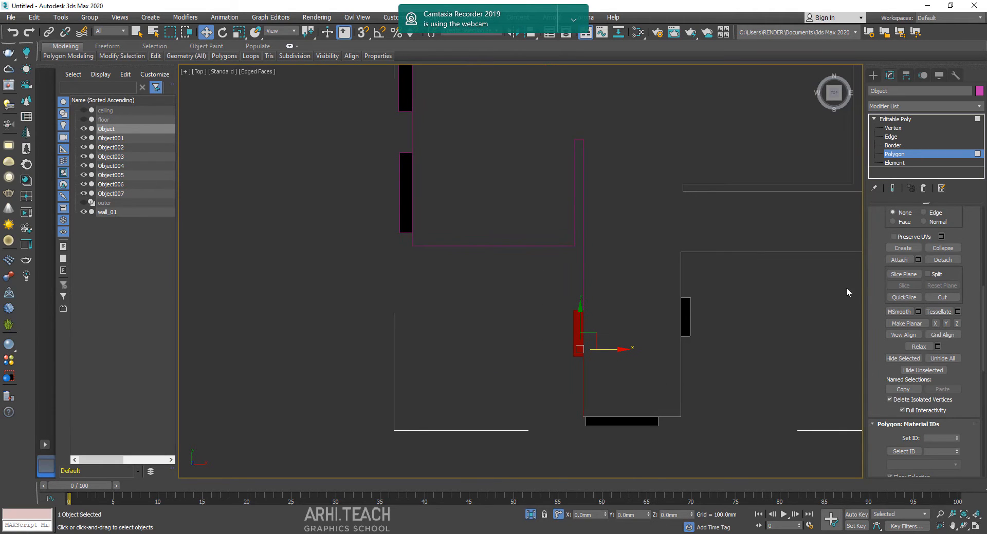
left_click(942, 260)
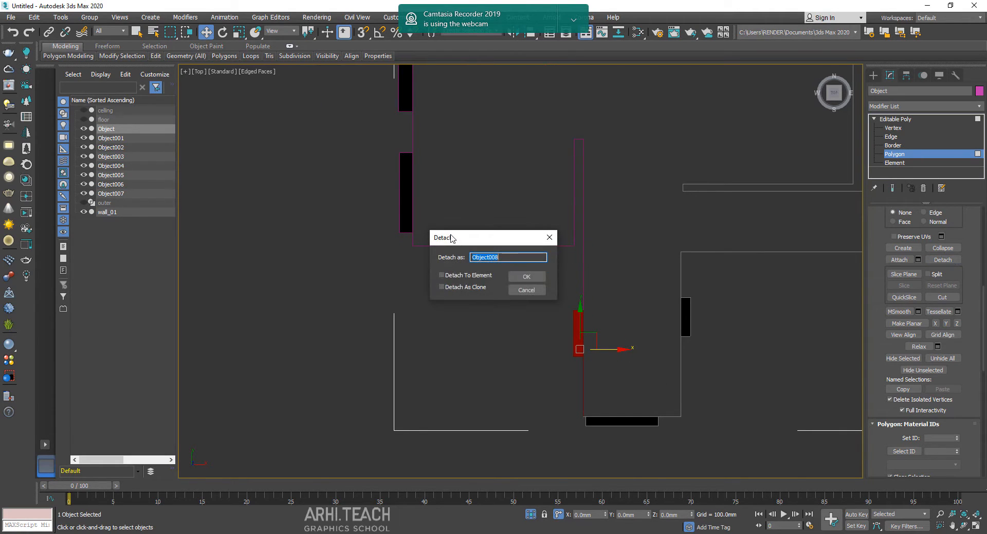
left_click(513, 276)
Step: Detach the entrance corridor's end wall with its opening as a separate object
middle_click_drag(695, 442, 685, 422)
left_click(661, 396)
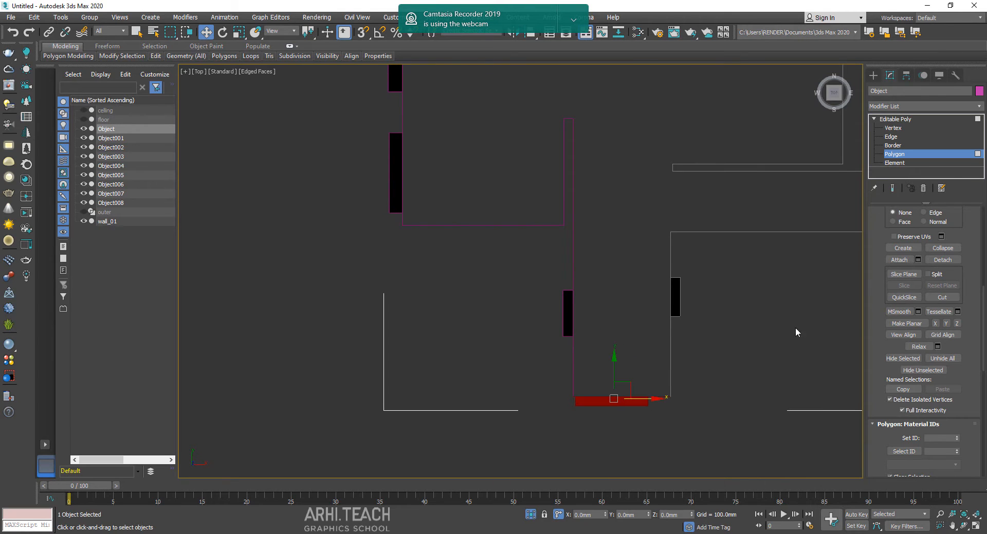
left_click(942, 260)
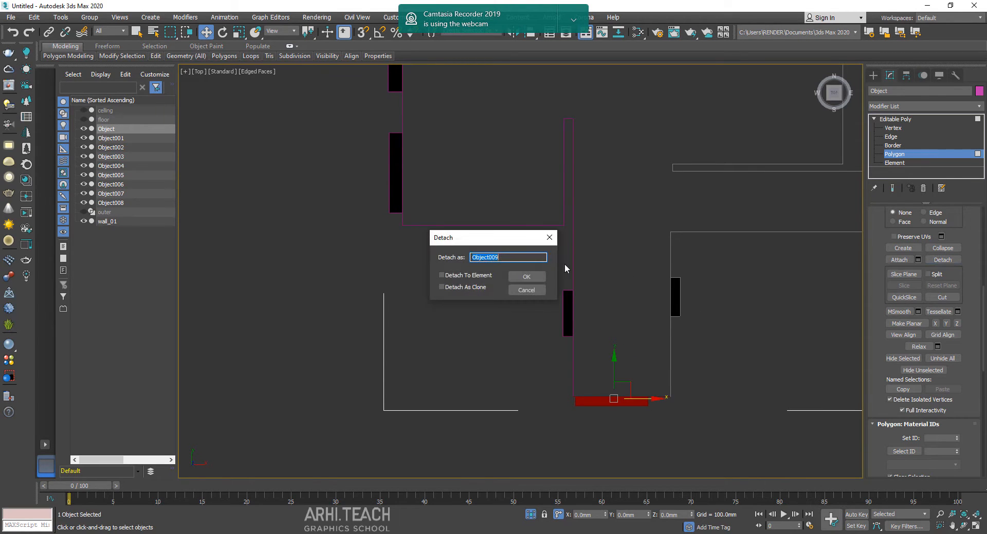
left_click(524, 277)
Step: Detach the entrance corridor's right wall with its opening as a separate object
middle_click_drag(678, 326, 613, 375)
left_click(631, 303)
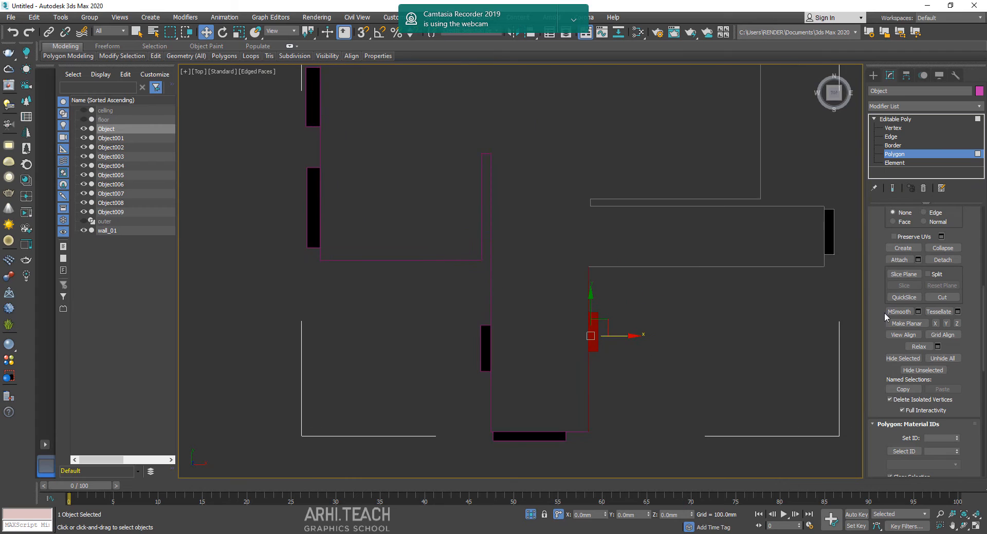
left_click(949, 259)
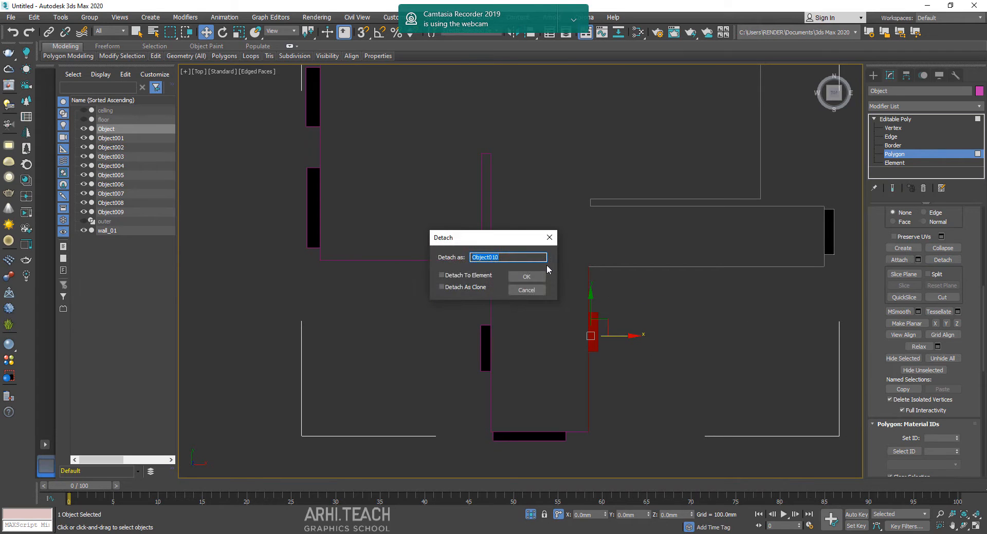
left_click(526, 276)
Step: Detach the two halves of the side corridor's windowless outer wall as two separate objects
middle_click_drag(737, 251, 643, 294)
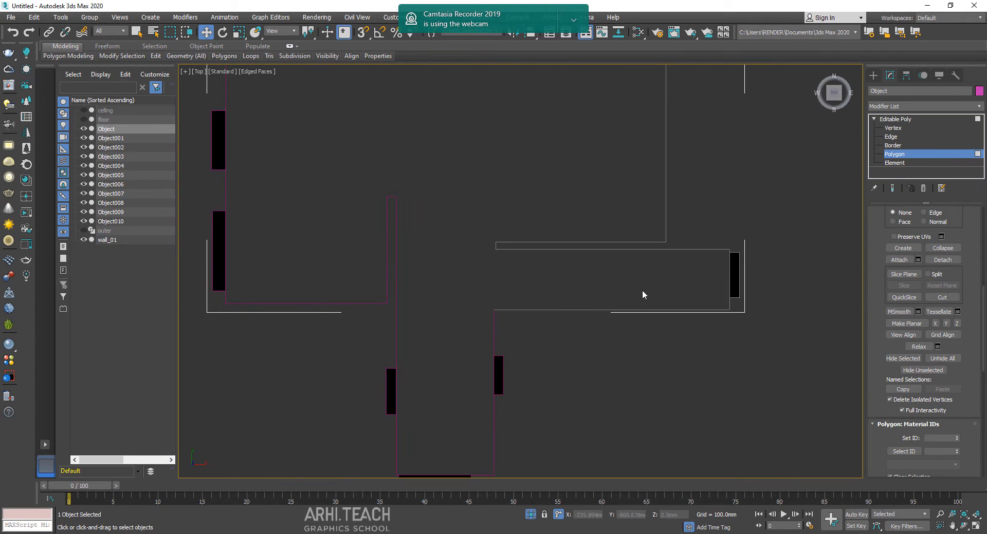
left_click_drag(595, 276, 511, 332)
middle_click_drag(512, 332, 477, 337)
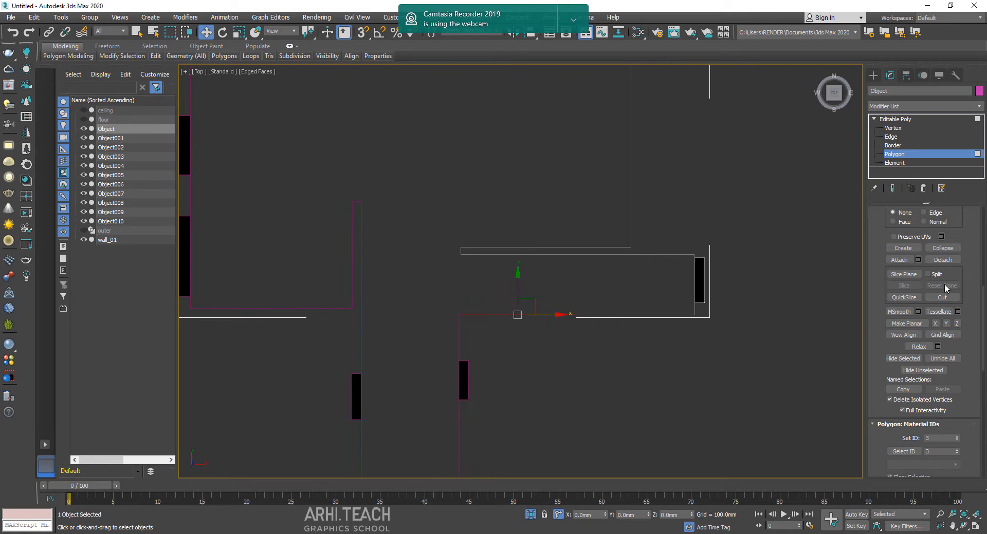
left_click(943, 260)
left_click(525, 277)
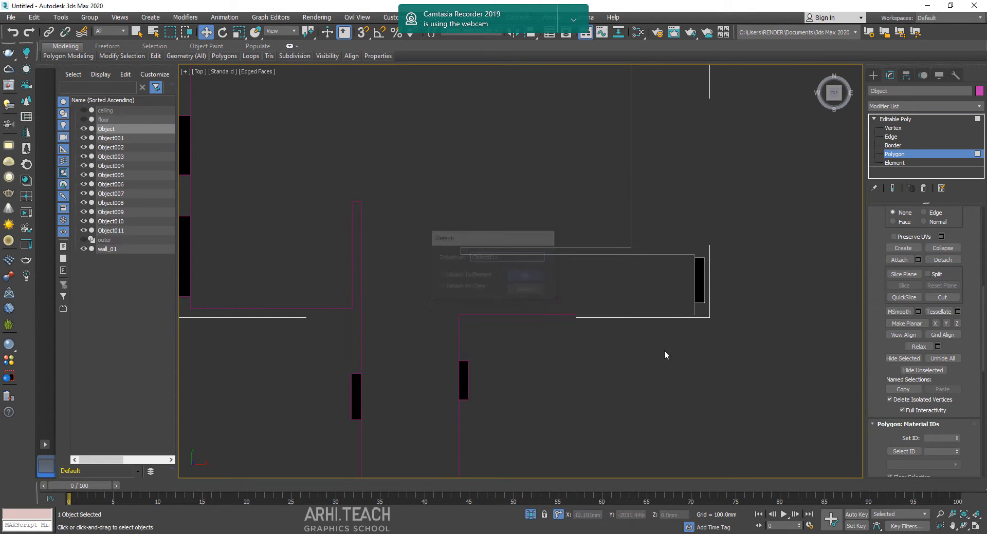
left_click_drag(605, 363, 601, 362)
left_click(942, 259)
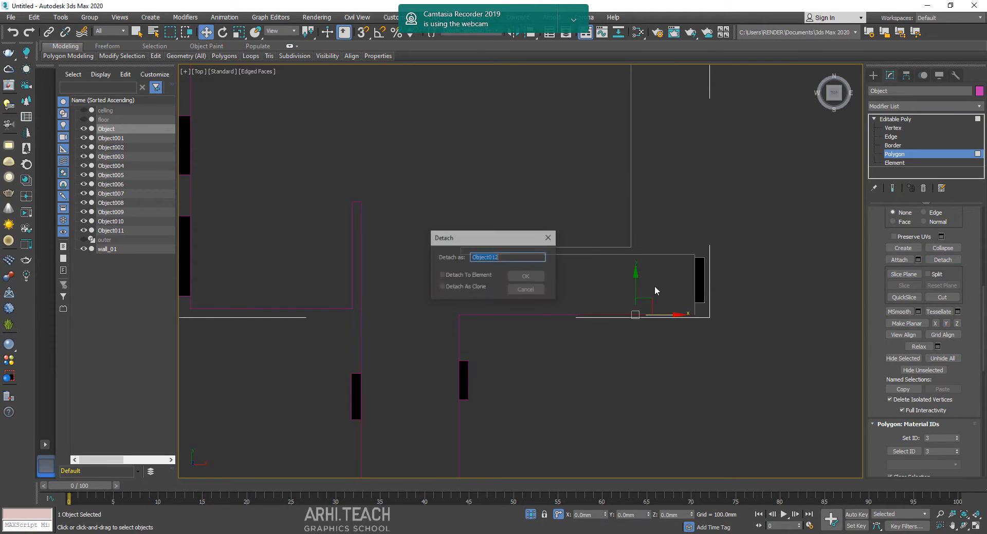
left_click(524, 277)
Step: Detach the side corridor's short end wall with its window as a separate object
left_click_drag(711, 260, 671, 305)
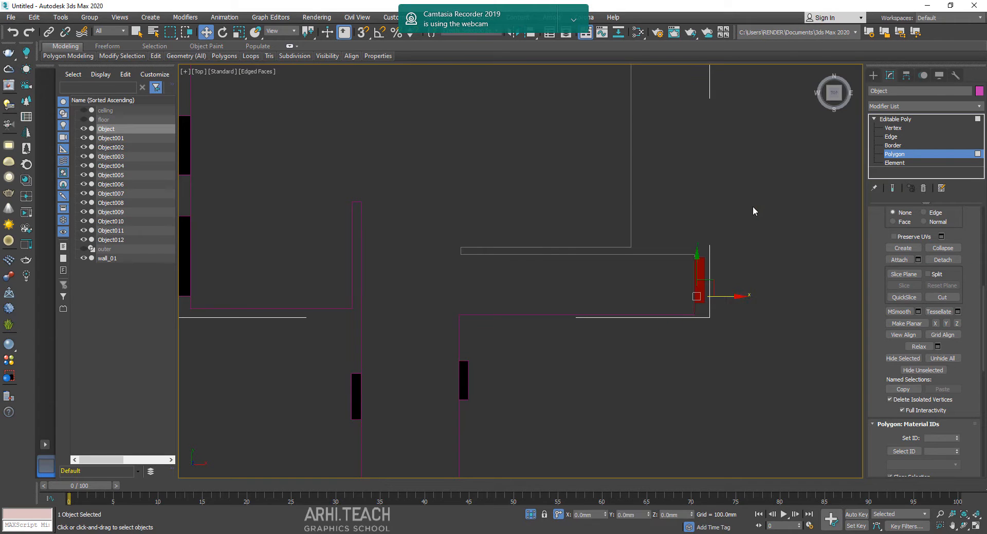
left_click_drag(752, 207, 689, 343)
left_click_drag(693, 262, 693, 262)
scroll(721, 279, "up", 4)
left_click(934, 260)
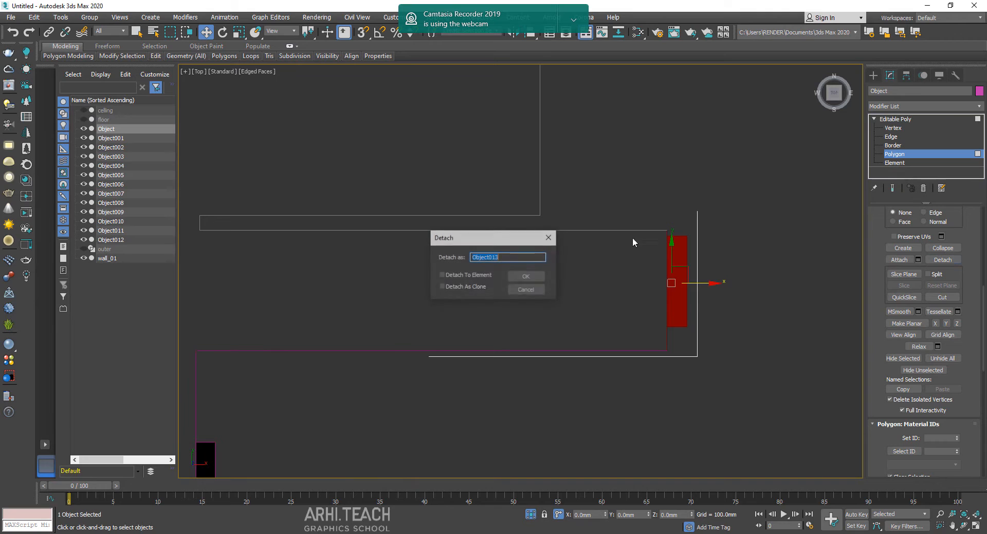
left_click(530, 277)
Step: Detach the corridor-side face of the partition between large room and side corridor as two objects, the inner one including the free end
middle_click_drag(647, 229, 701, 266)
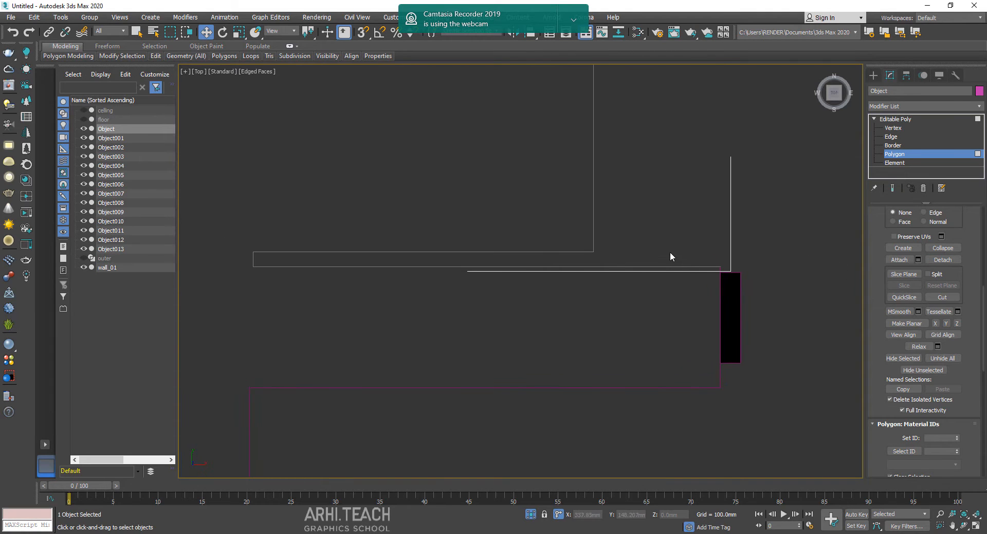
middle_click_drag(646, 316, 684, 293)
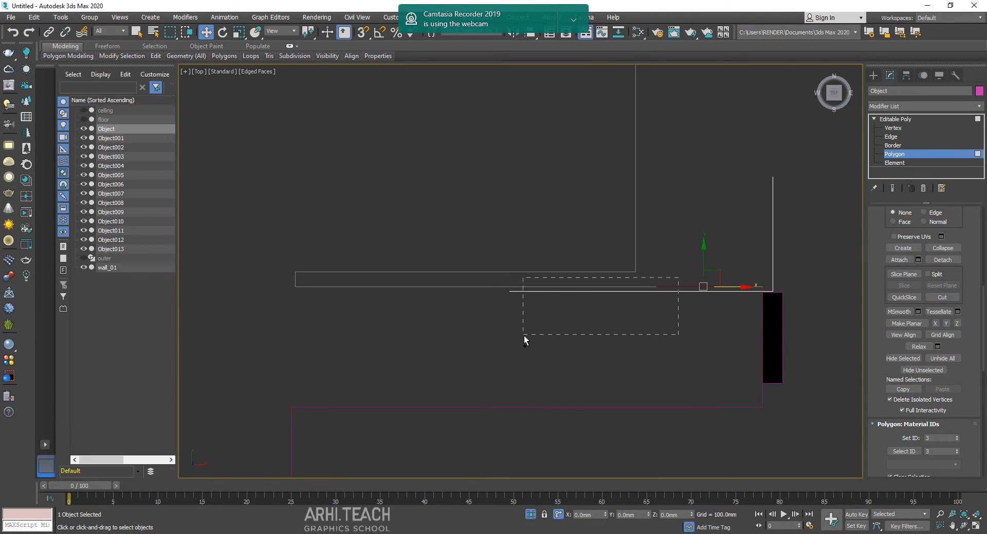
scroll(650, 321, "down", 2)
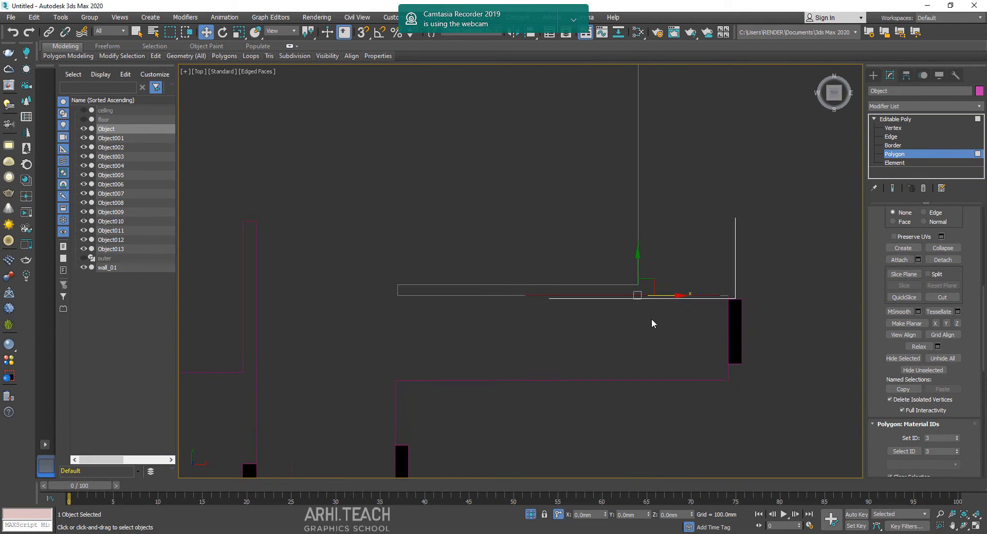
left_click(730, 291)
left_click(940, 260)
left_click(525, 282)
middle_click_drag(486, 310, 549, 343)
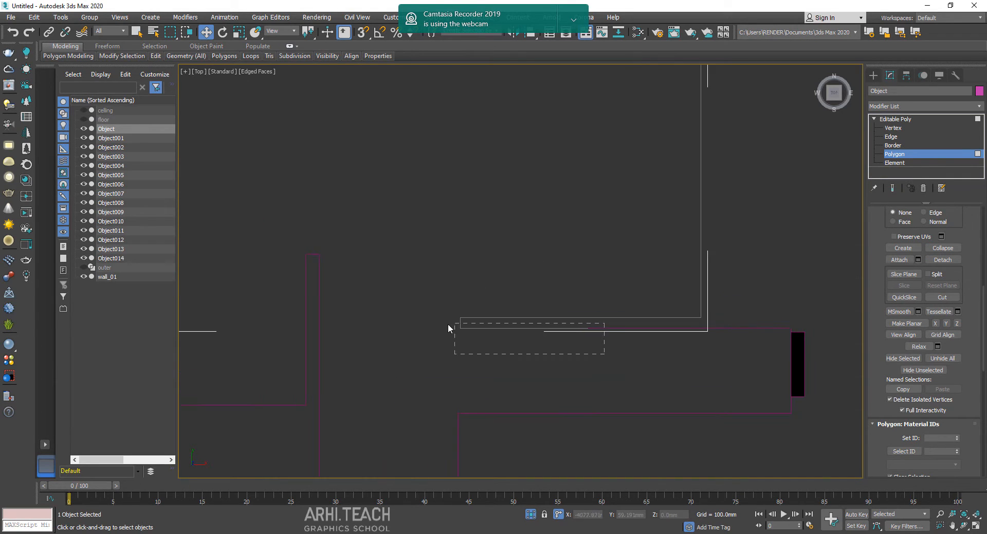
left_click_drag(448, 324, 448, 323)
left_click(942, 260)
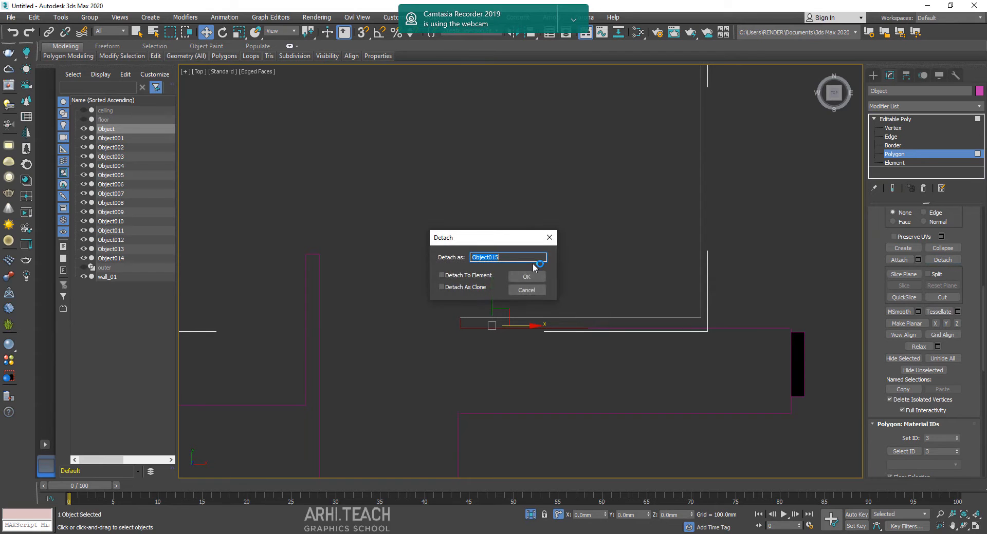
left_click(526, 276)
Step: Detach the large-room face of the partition beside the side corridor as a separate object
left_click_drag(486, 320, 486, 320)
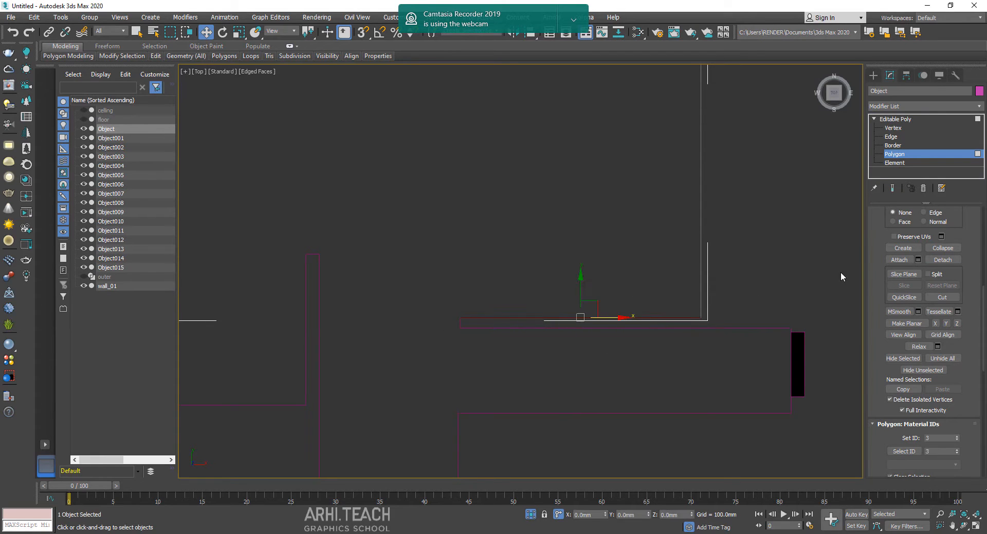
left_click(942, 260)
left_click(534, 276)
Step: Detach the two sections of the large room's windowless outer side wall as two separate objects
scroll(748, 303, "down", 5)
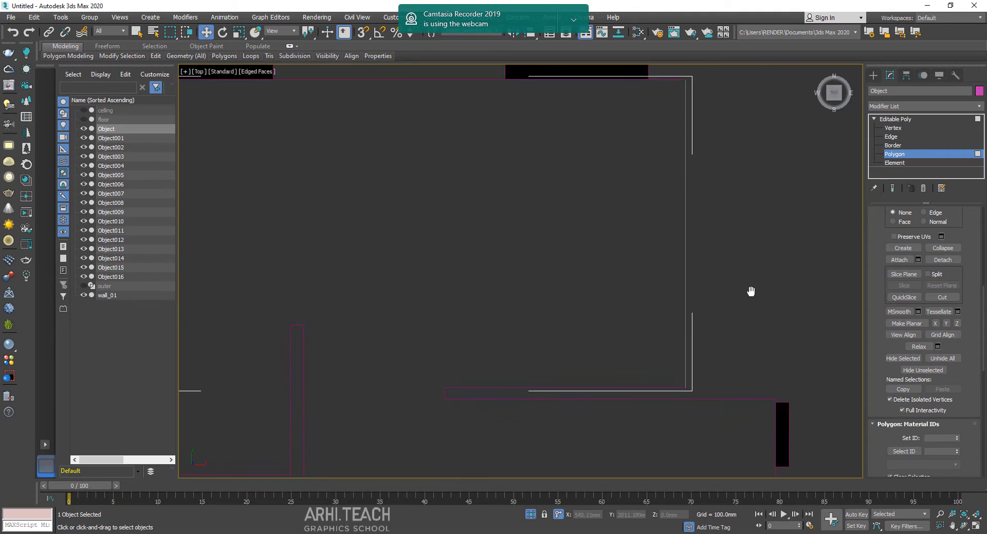
scroll(823, 307, "up", 3)
left_click(942, 260)
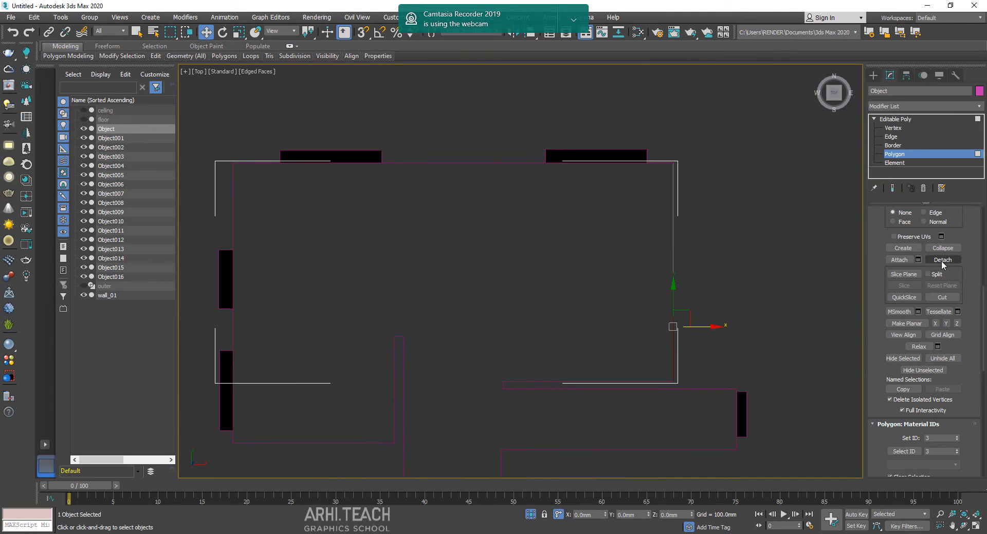
left_click(527, 278)
left_click(673, 257)
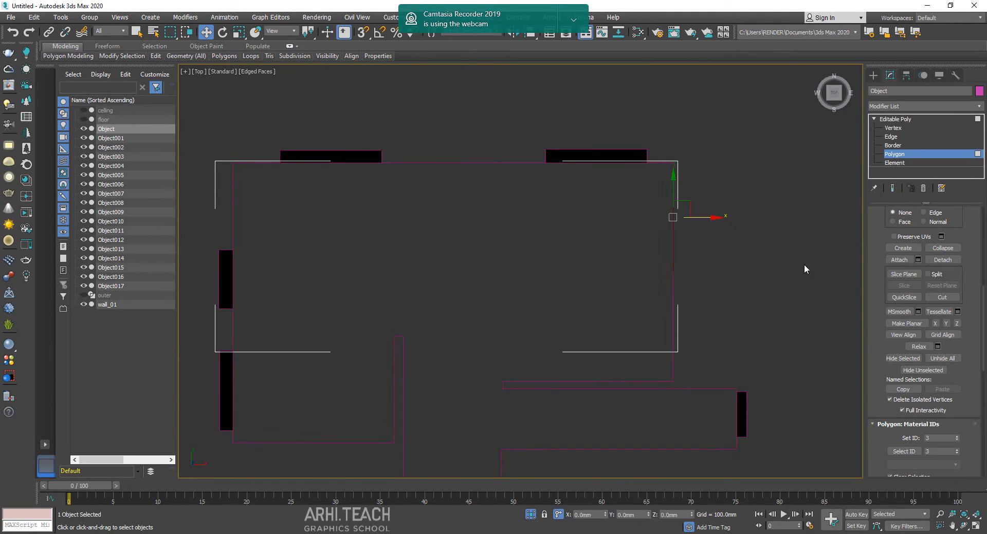
left_click(942, 260)
left_click(527, 277)
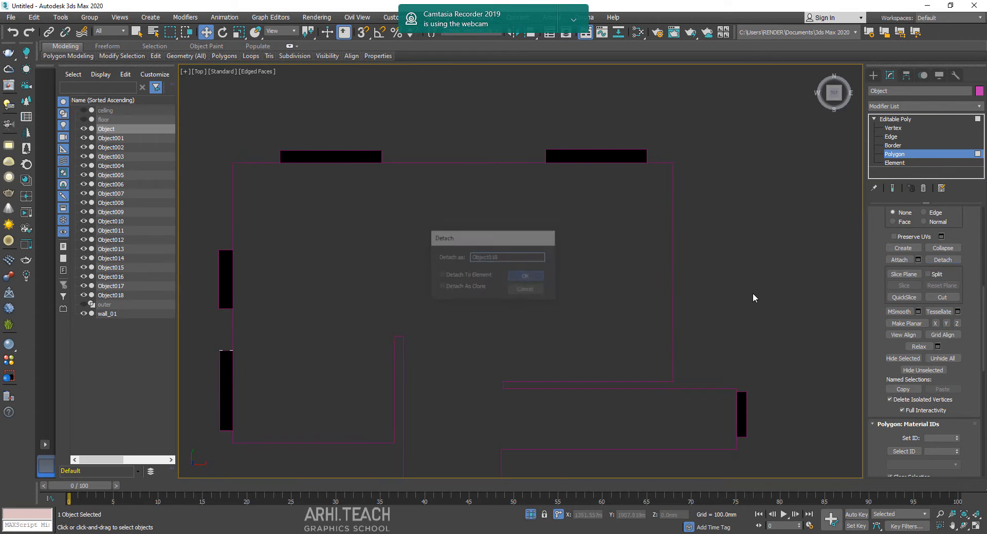
Step: Leave polygon editing and unhide the ceiling, floor and outer shell objects
middle_click_drag(751, 293, 915, 176, "alt")
left_click(897, 119)
middle_click_drag(757, 258, 699, 198, "alt")
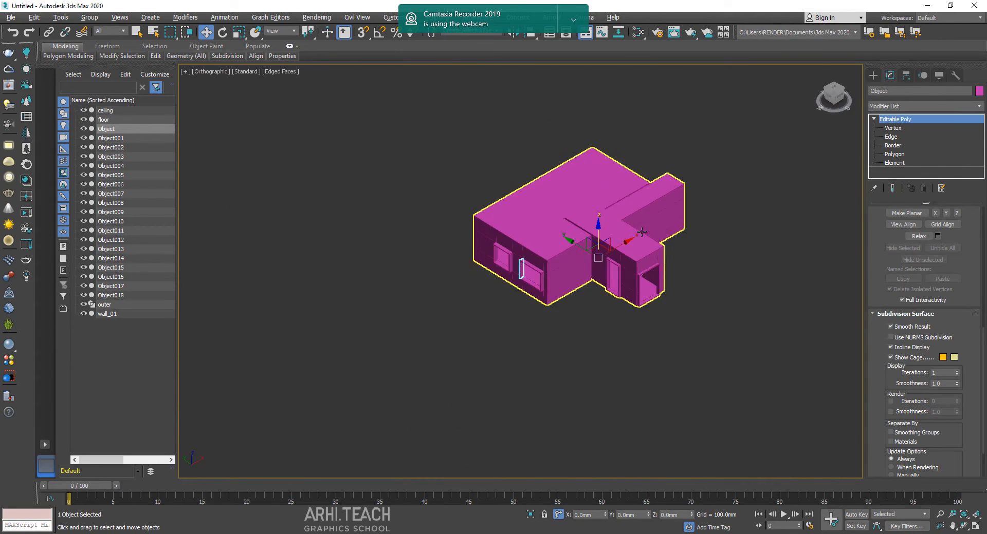
Step: Export the scene as an Unreal Datasmith file named walls, including visible objects and the current frame only
left_click(10, 17)
mouse_move(52, 168)
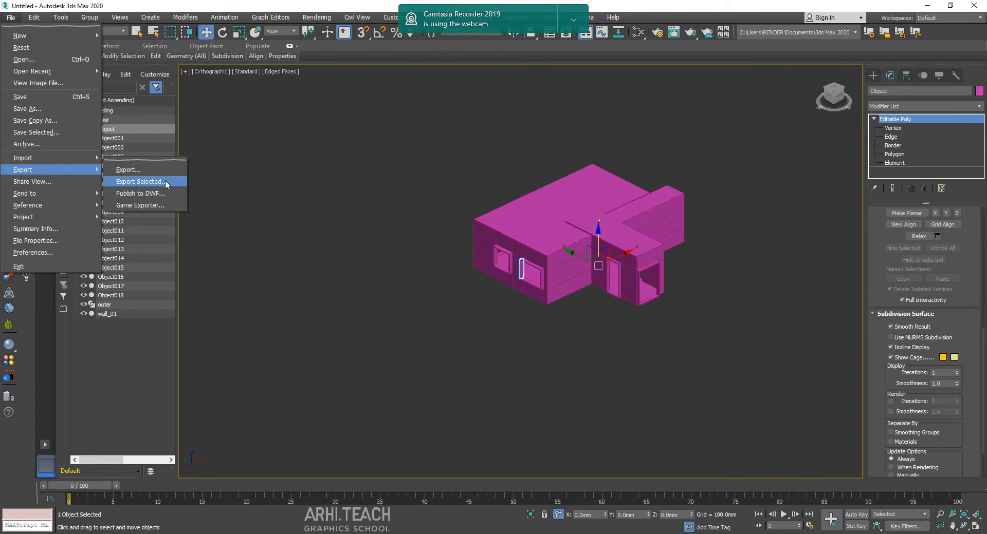
left_click(144, 169)
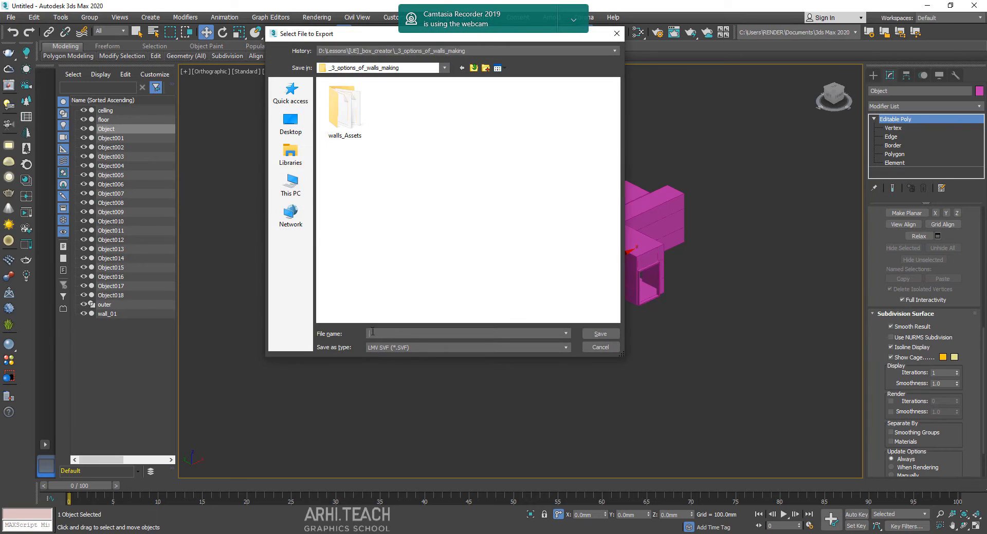
type("w")
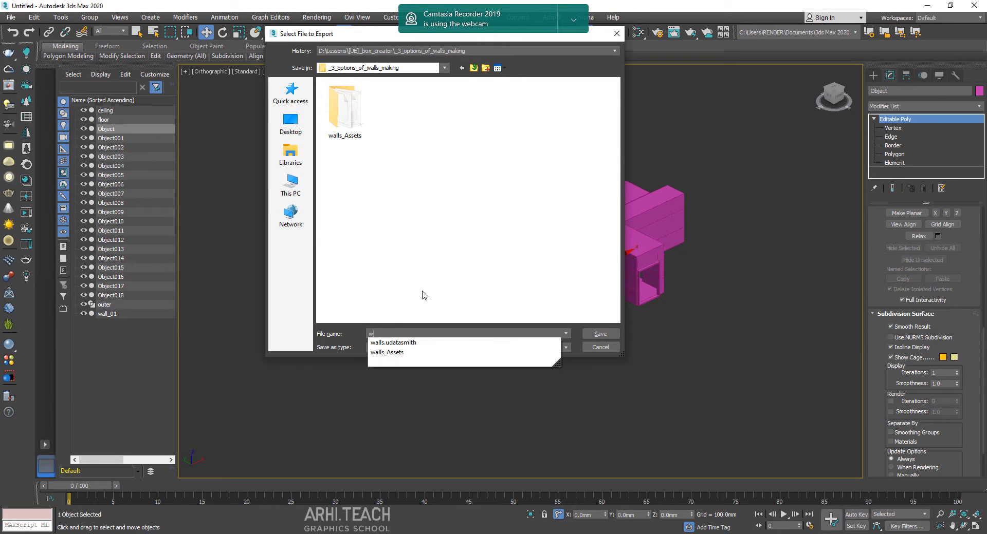
type("alls")
left_click(430, 346)
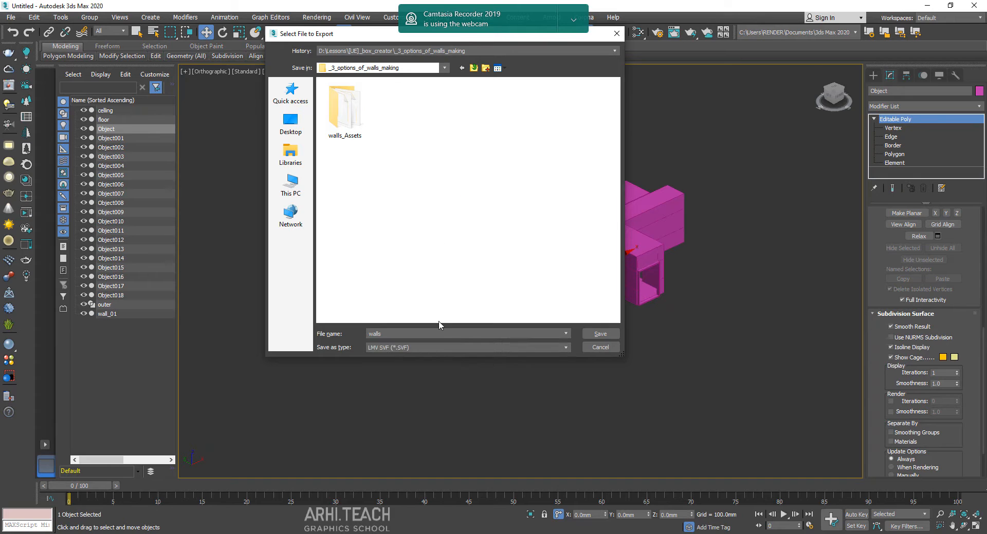
left_click(429, 346)
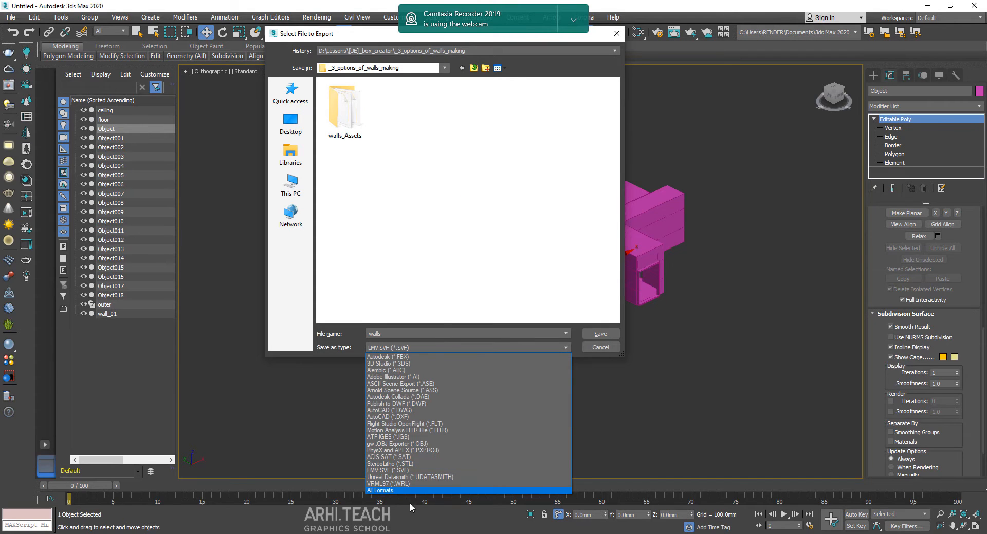
left_click(402, 477)
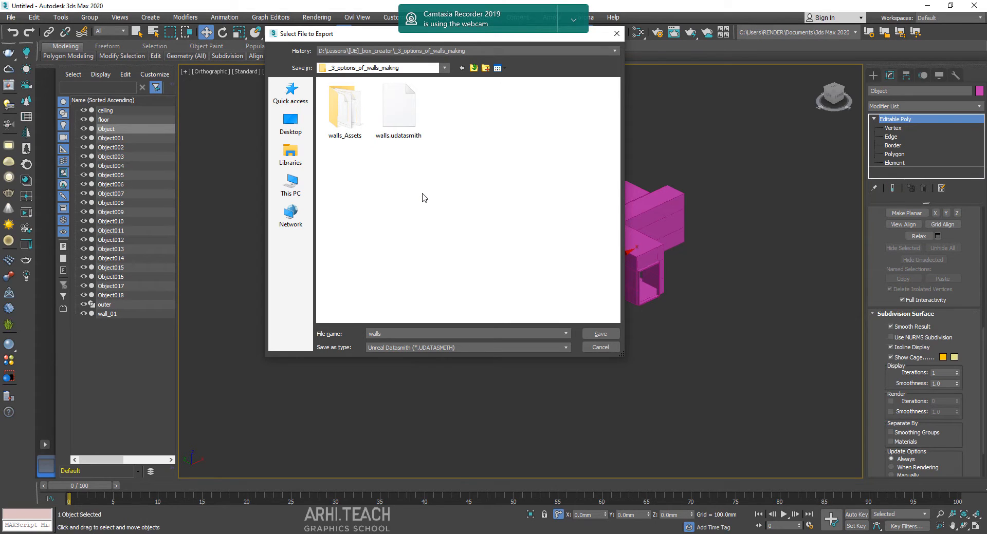
left_click(408, 334)
left_click(600, 335)
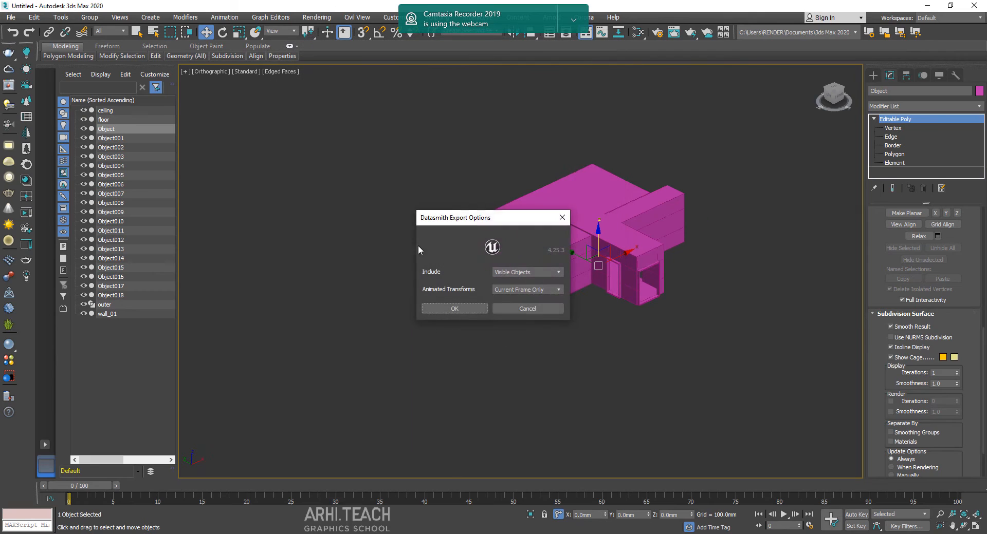
left_click(454, 310)
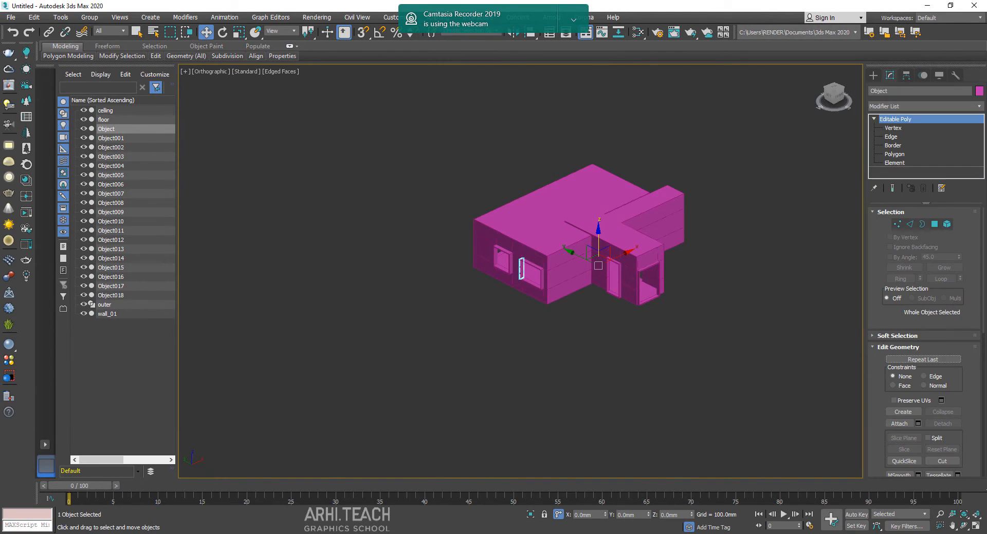
Step: Switch to the Epic Games Launcher, launch Unreal Engine 4.25.3 and start a new project in the Games category
key("alt+Tab")
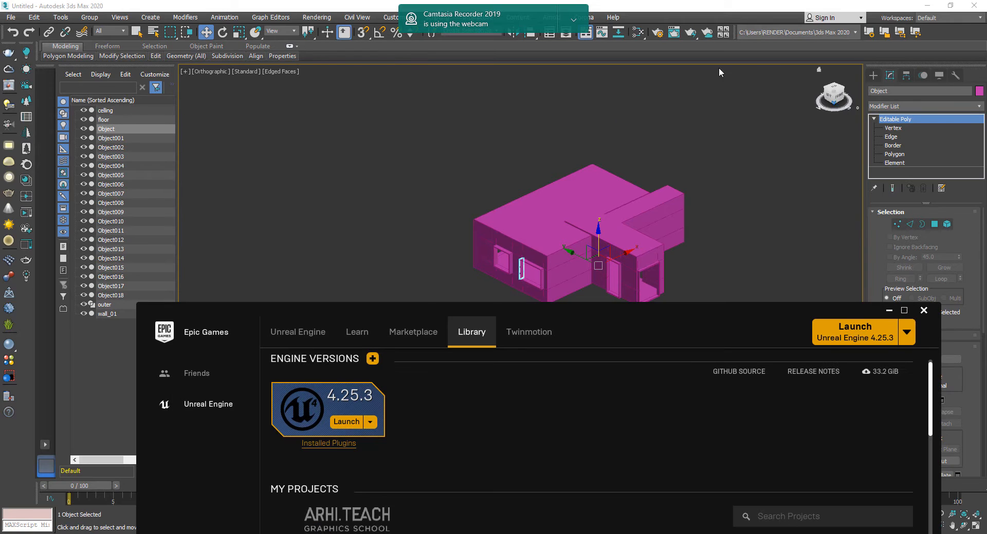
left_click(349, 424)
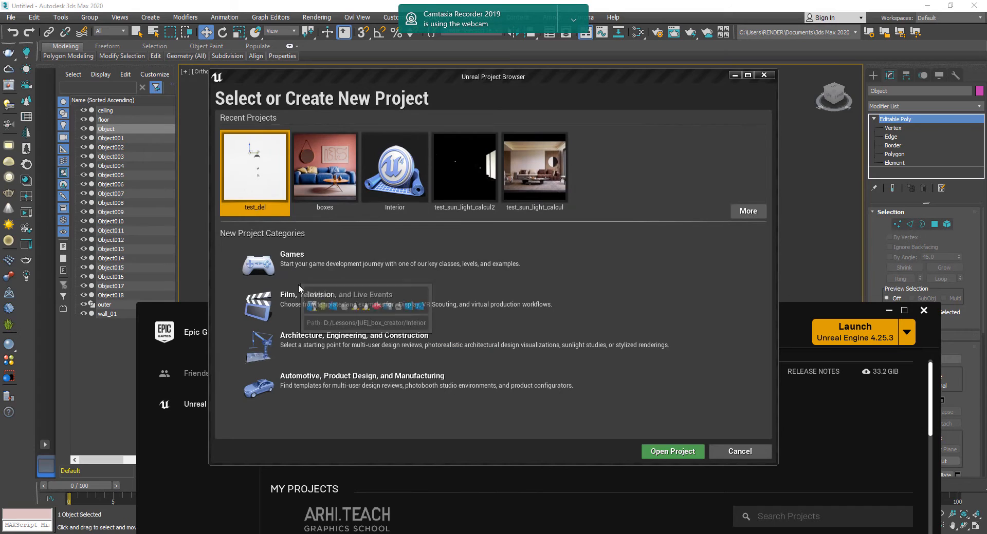
left_click(289, 267)
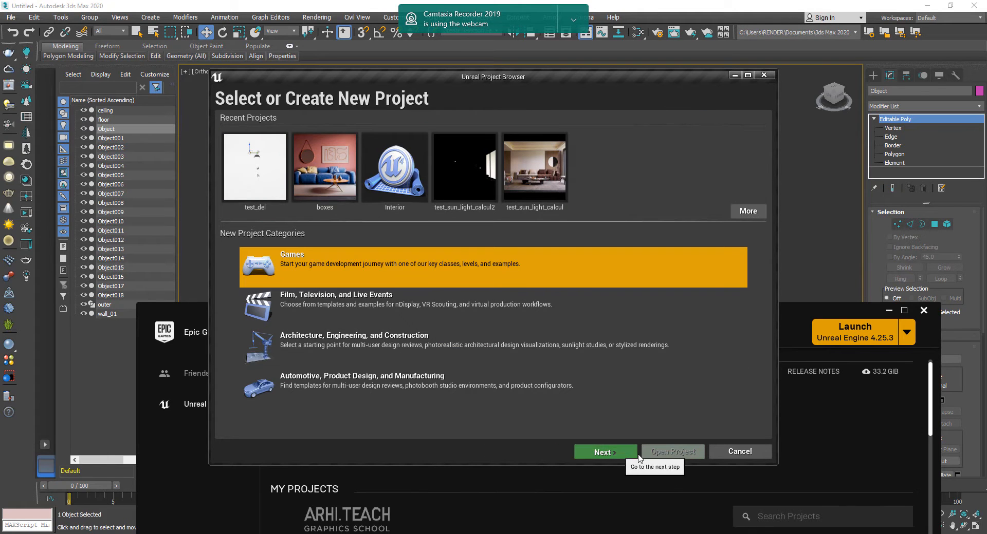
left_click(604, 452)
left_click(606, 452)
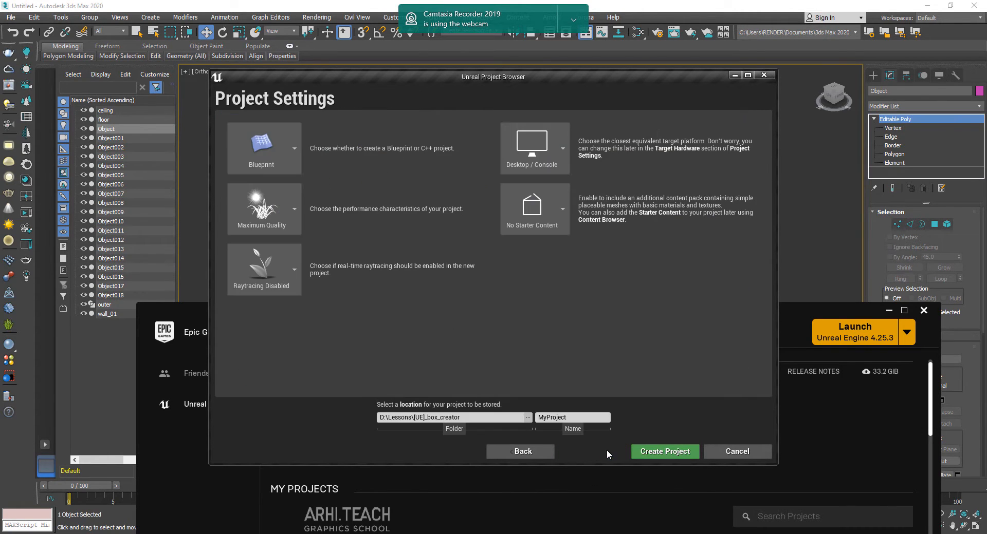
Step: Create the project as box_v1 in D:\Lessons\[UE]_box_creator, with raytracing disabled and no starter content
left_click(272, 284)
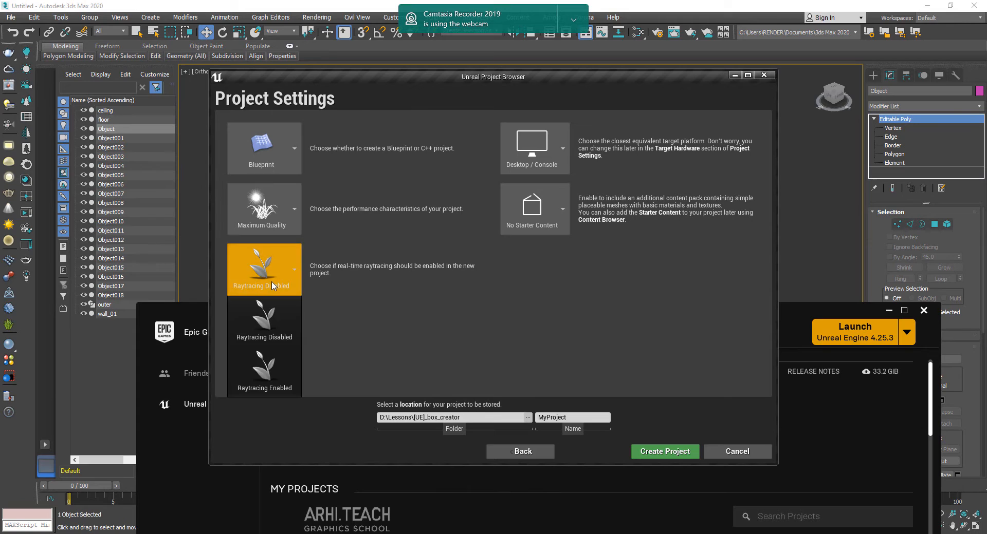
left_click(323, 278)
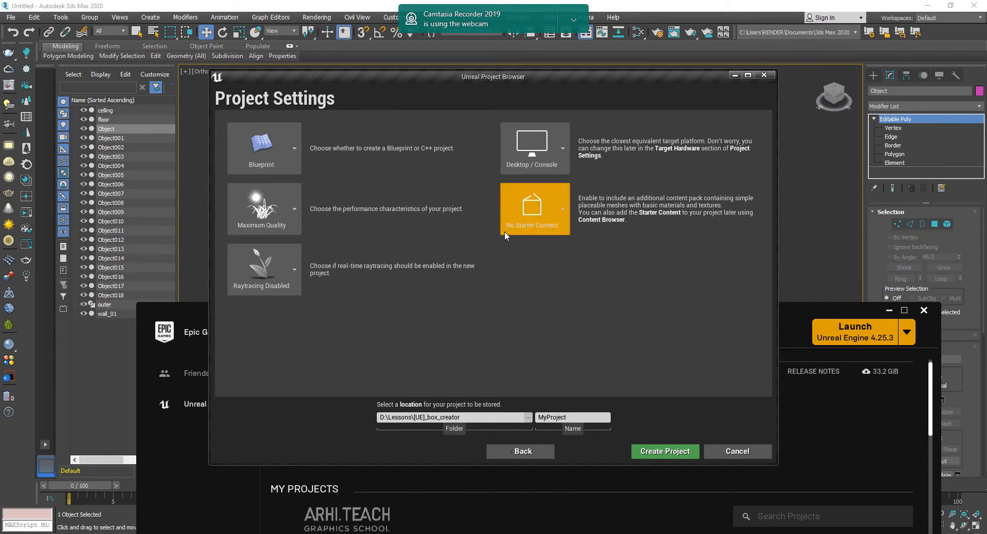
double_click(556, 417)
type("box")
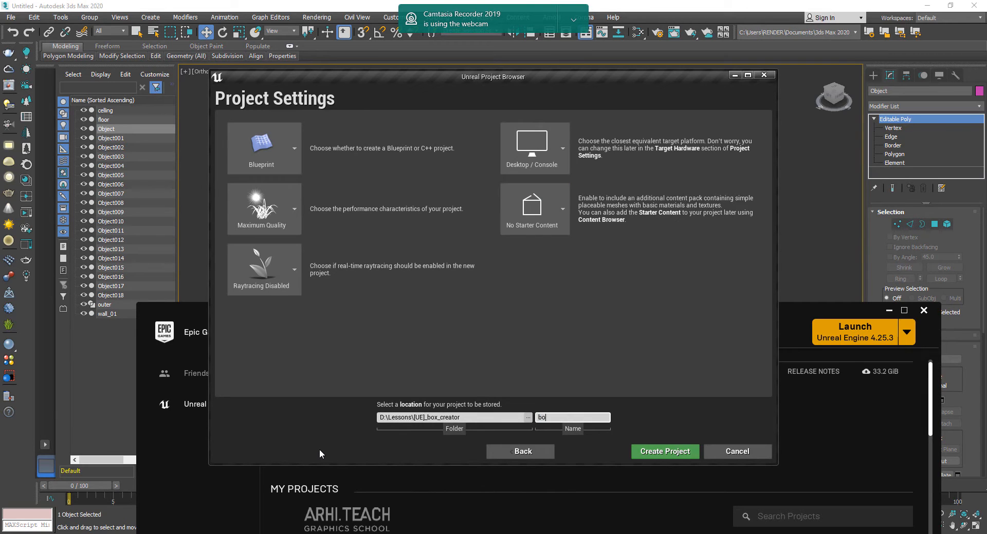
type("_v1")
left_click(519, 417)
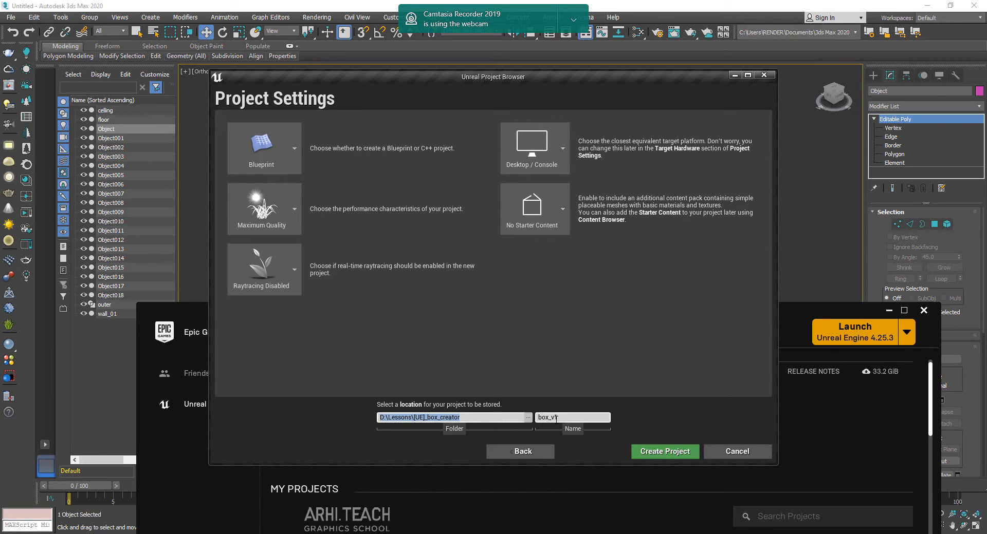
left_click(556, 418)
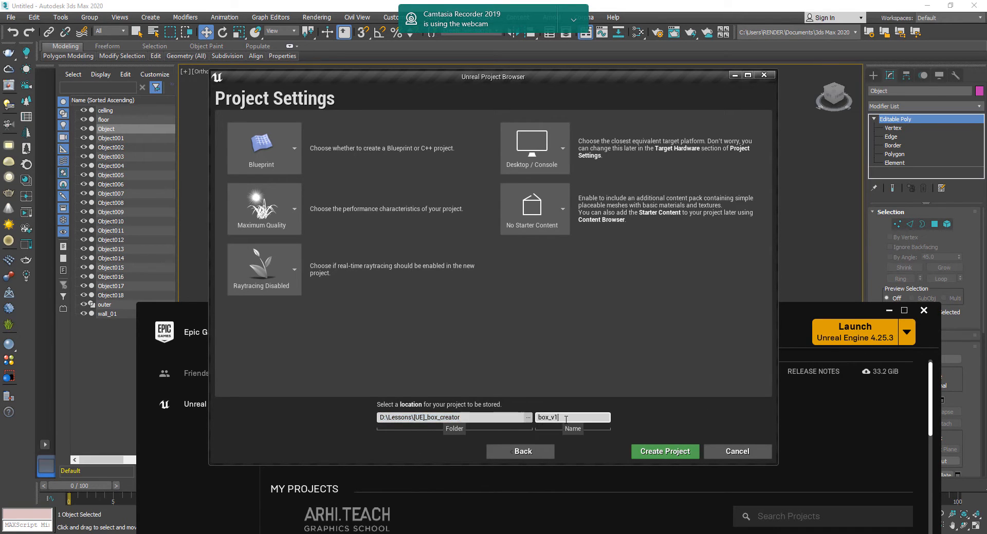
left_click(665, 455)
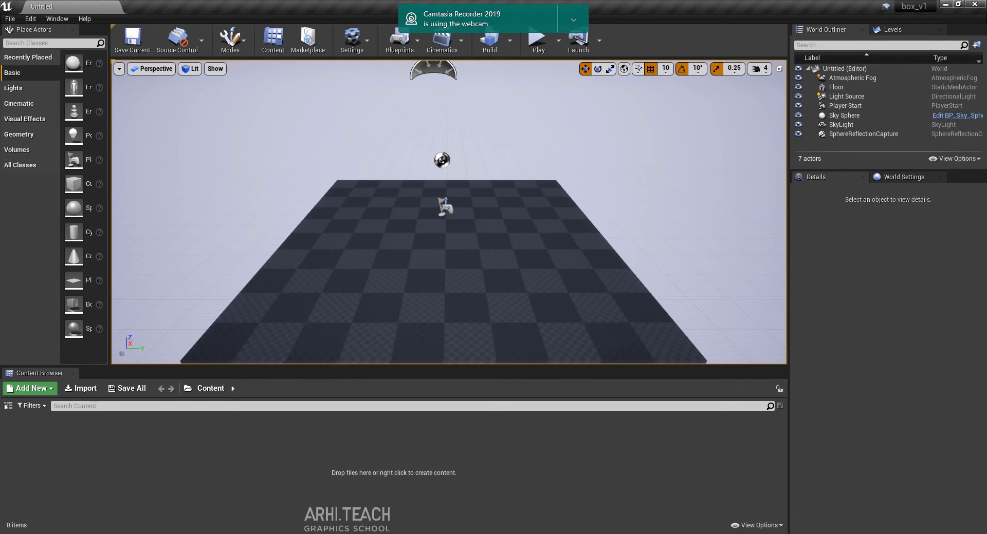
left_click(573, 20)
left_click(594, 48)
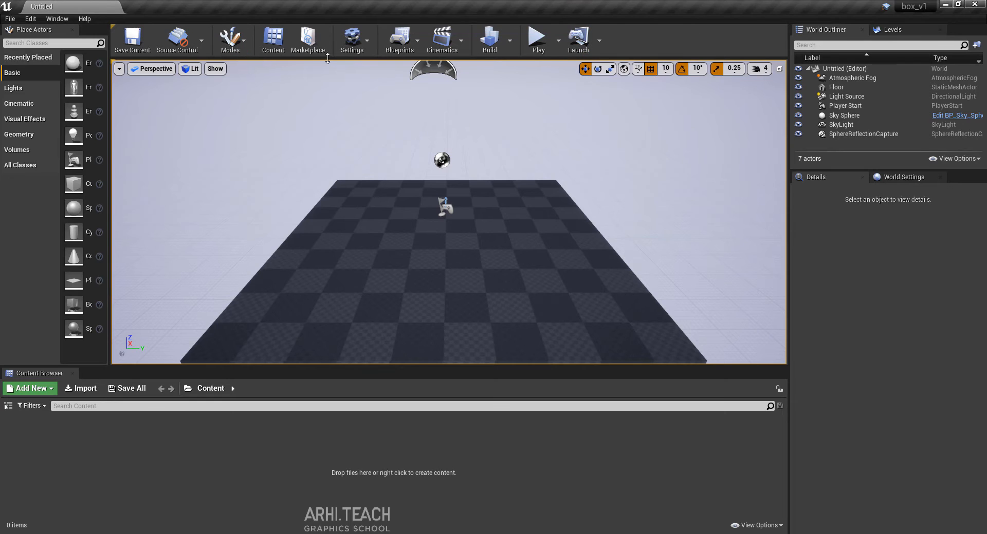
left_click(350, 51)
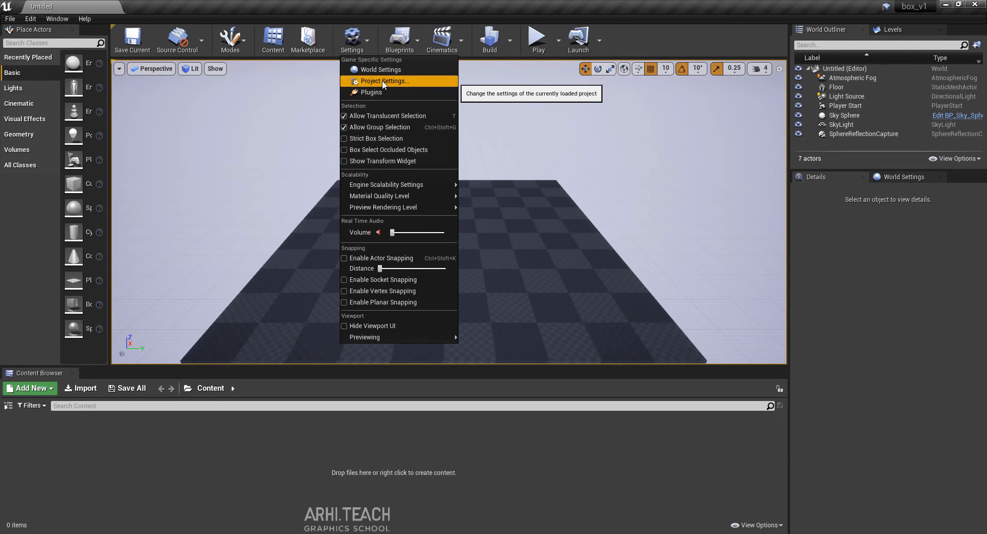
left_click(528, 149)
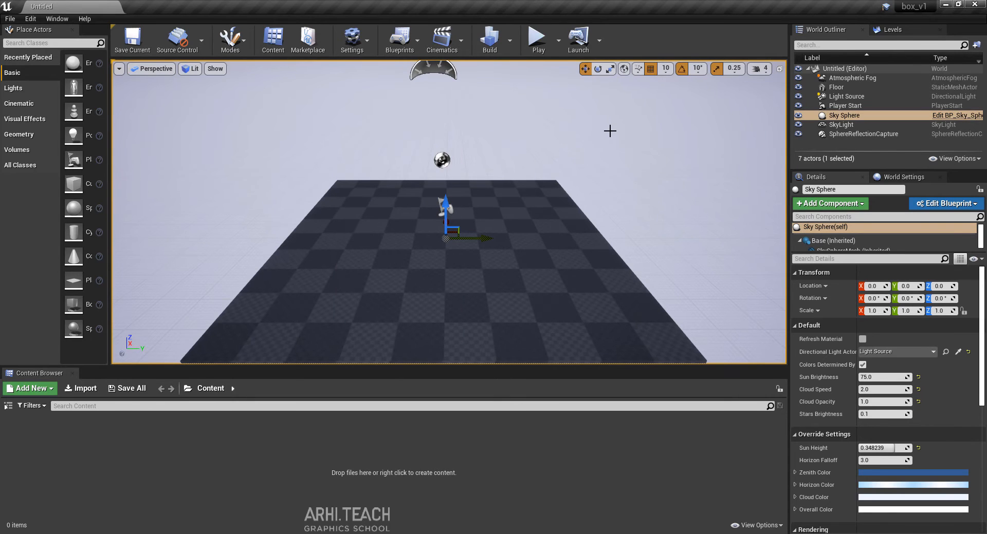
Step: Save the current level in the Content folder under the name intetior
key("ctrl+s")
key("BackSpace")
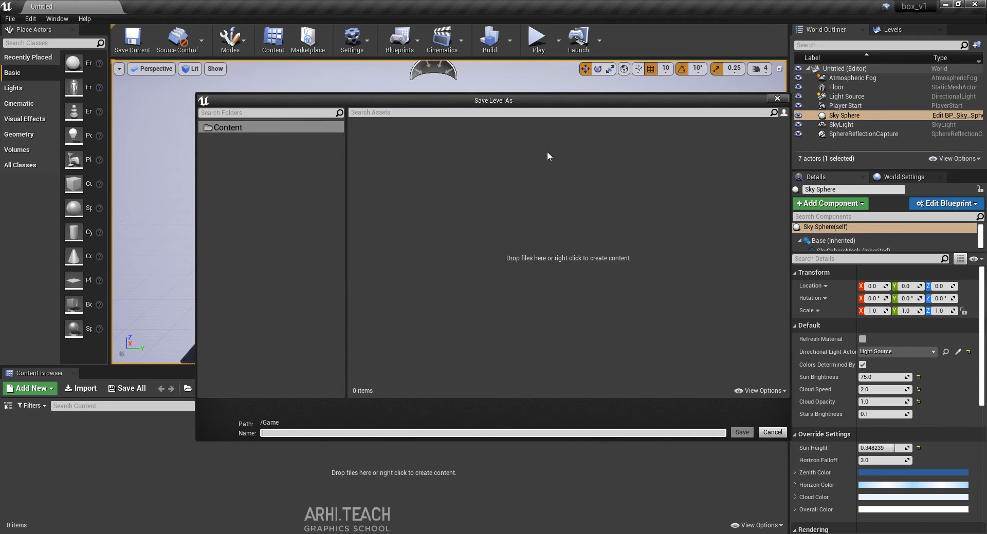
type("intetior")
key("Return")
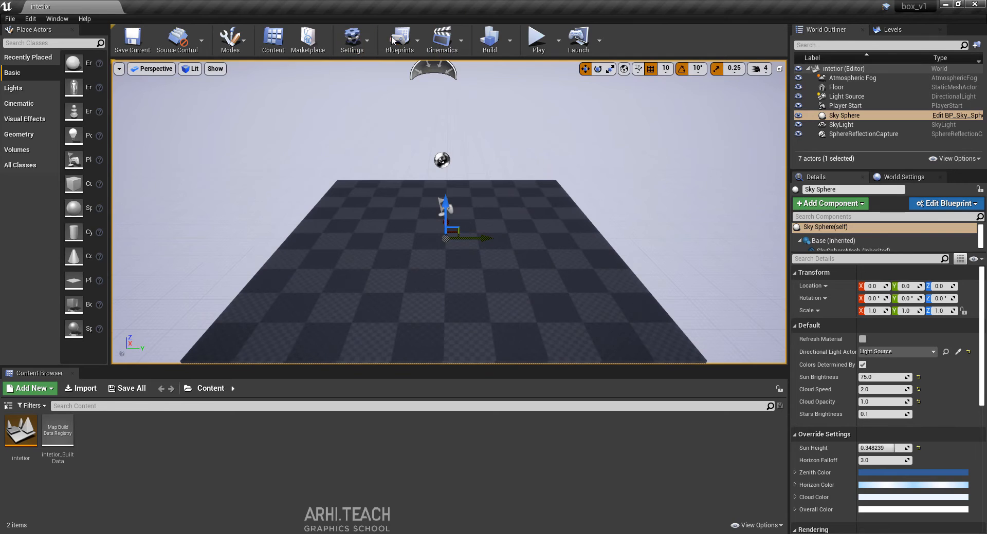
Step: Set the project's Editor Startup Map to the intetior level
left_click(352, 40)
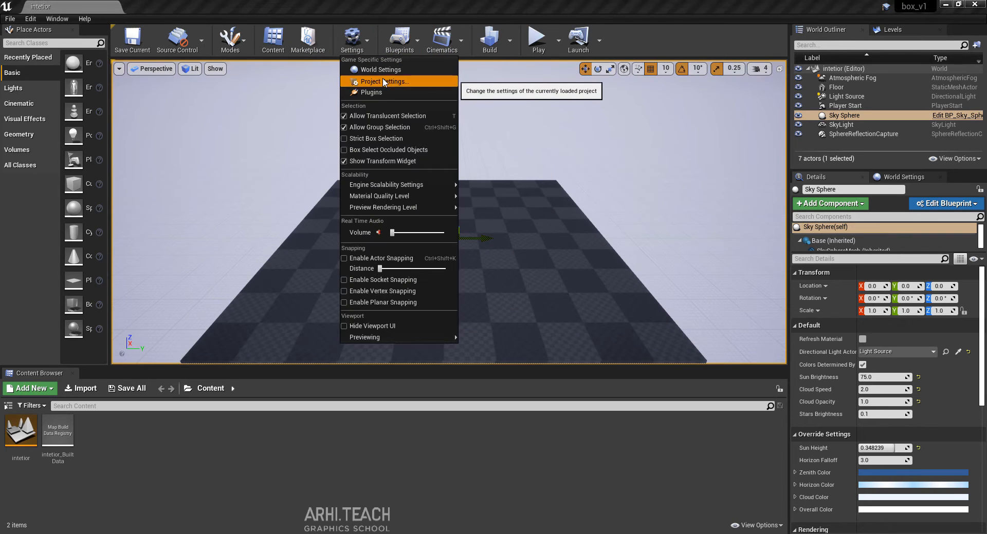
left_click(387, 80)
scroll(193, 118, "down", 1)
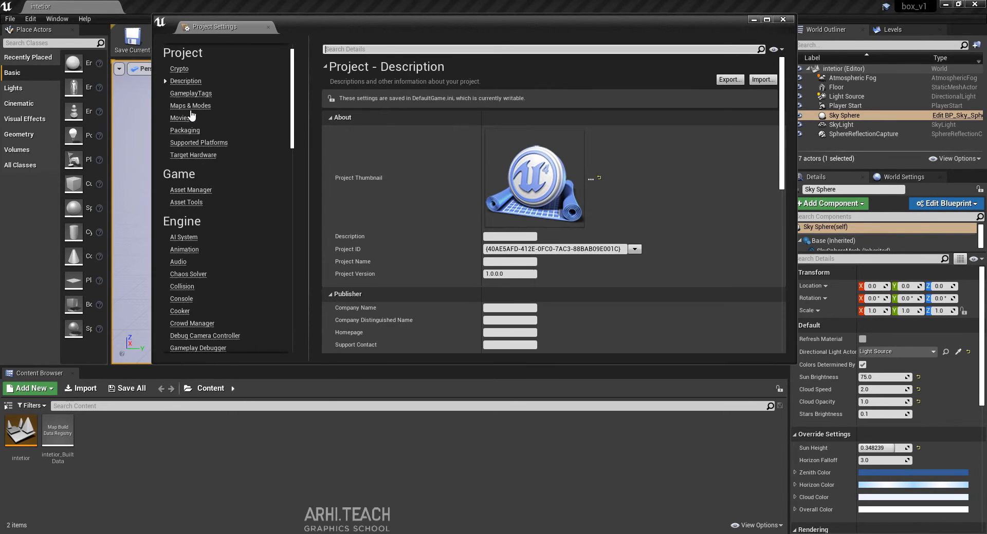
left_click(189, 106)
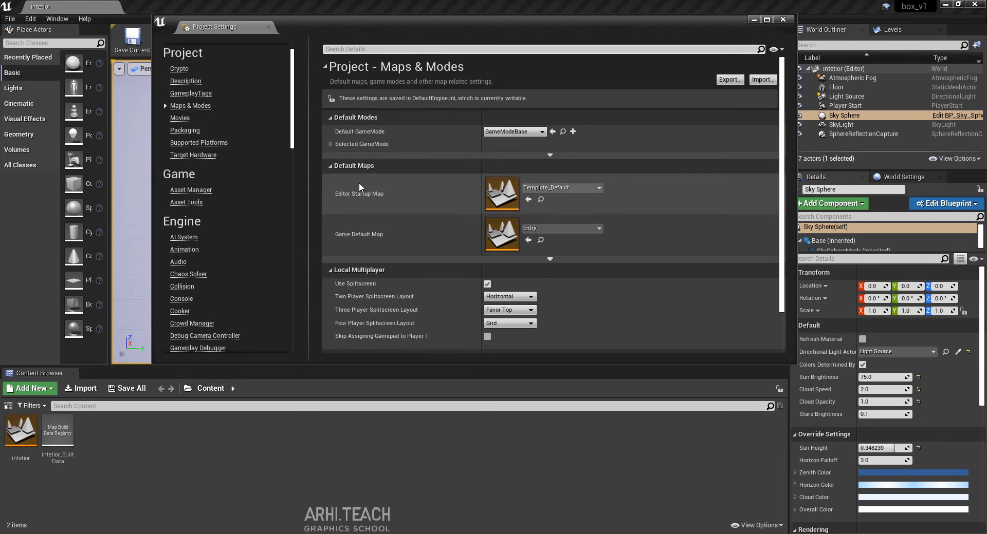
left_click(563, 188)
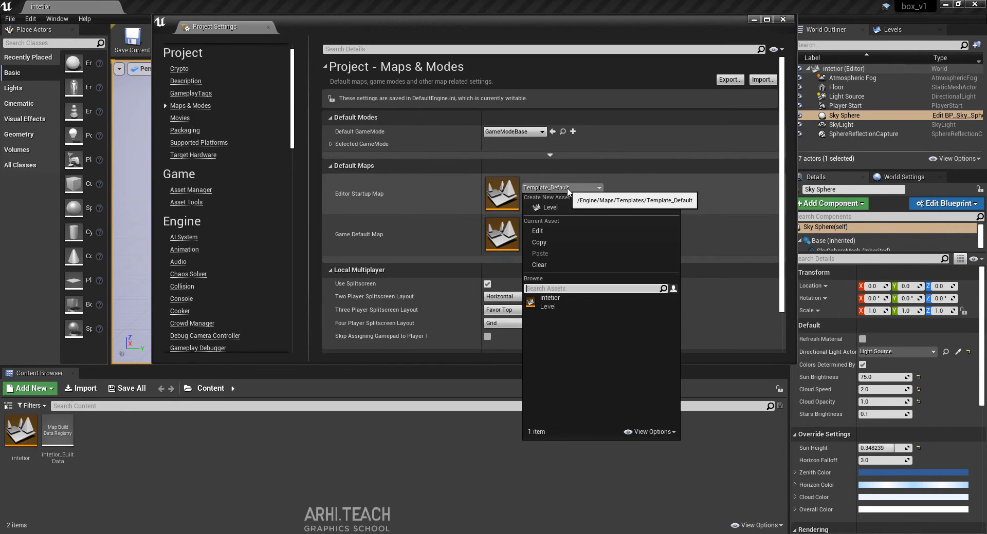
left_click(538, 306)
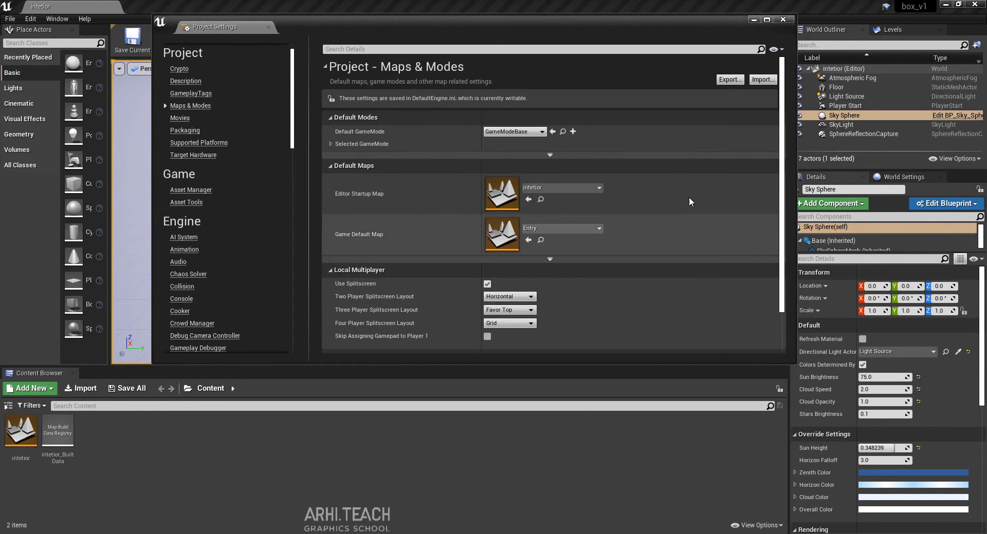
Step: In the project's Rendering settings, turn off Ambient Occlusion, Ambient Occlusion Static Fraction and Auto Exposure, and close the settings
scroll(218, 178, "down", 7)
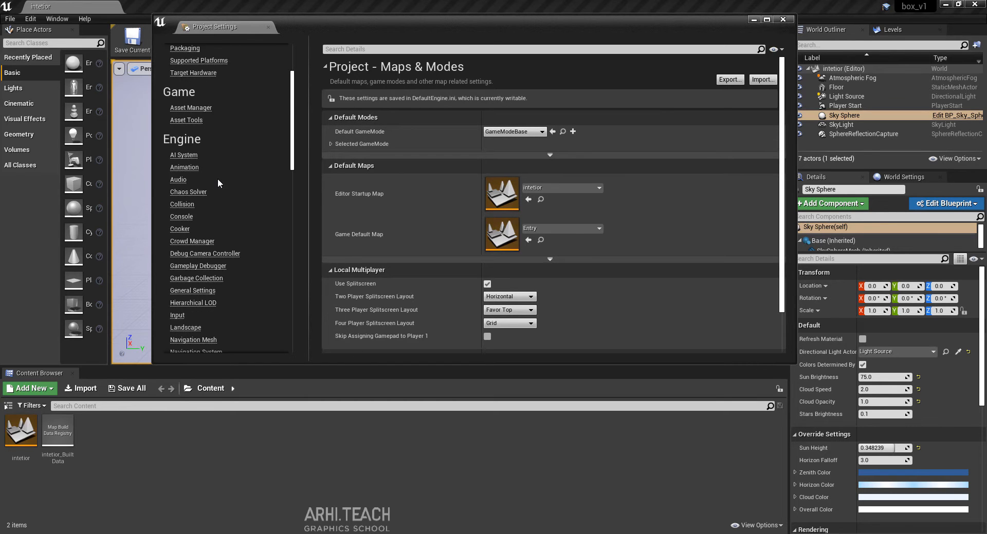
scroll(220, 191, "down", 5)
left_click(191, 161)
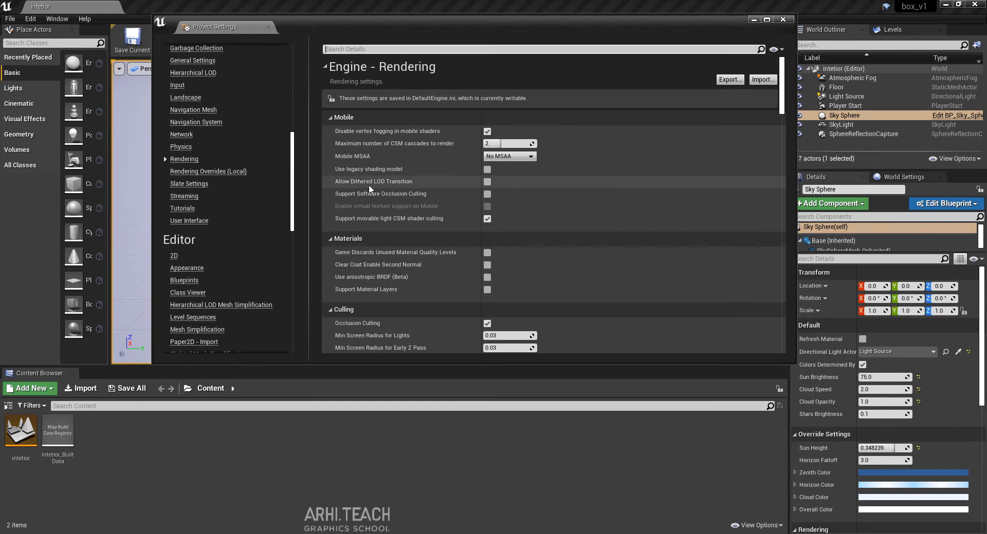
scroll(518, 237, "down", 10)
scroll(518, 237, "down", 10)
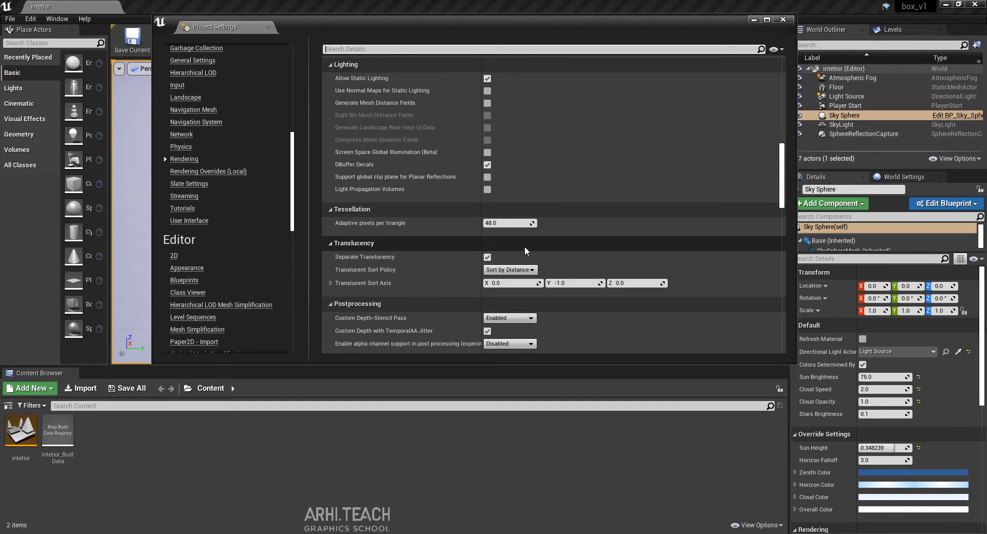
left_click(487, 226)
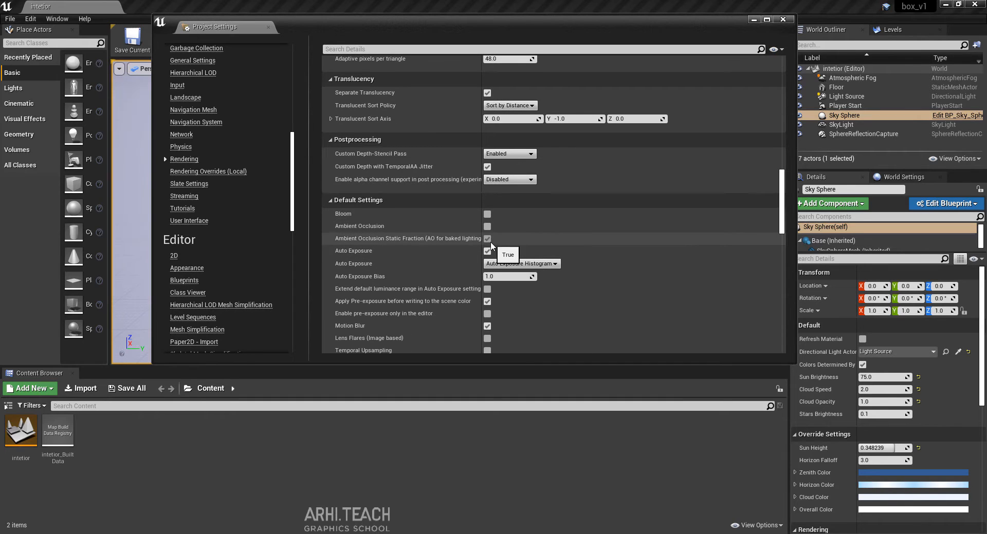
left_click(487, 238)
left_click(488, 251)
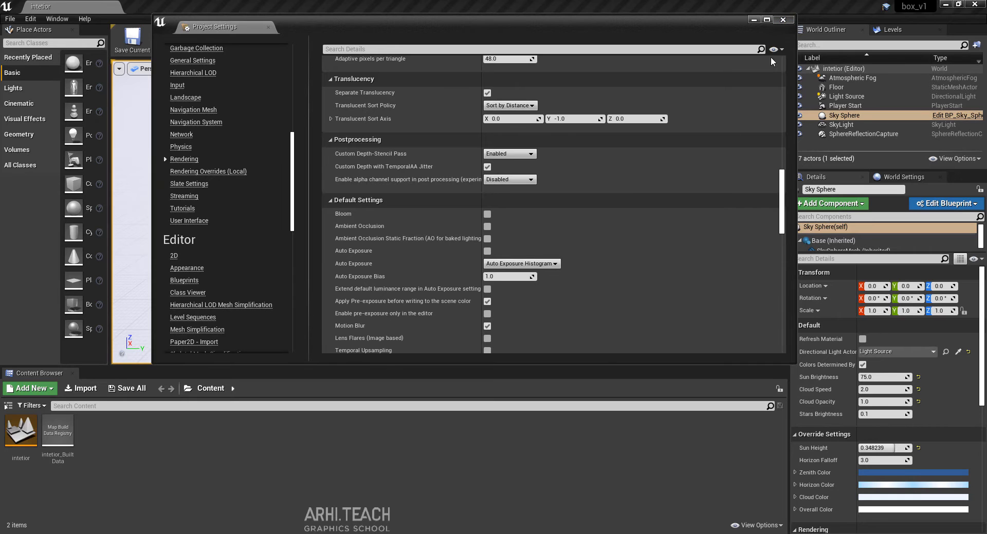
left_click(783, 21)
Step: Search the project's plugins for datasmith, enable the Datasmith Importer beta plugin and close the plugin window after the editor restarts
left_click(351, 41)
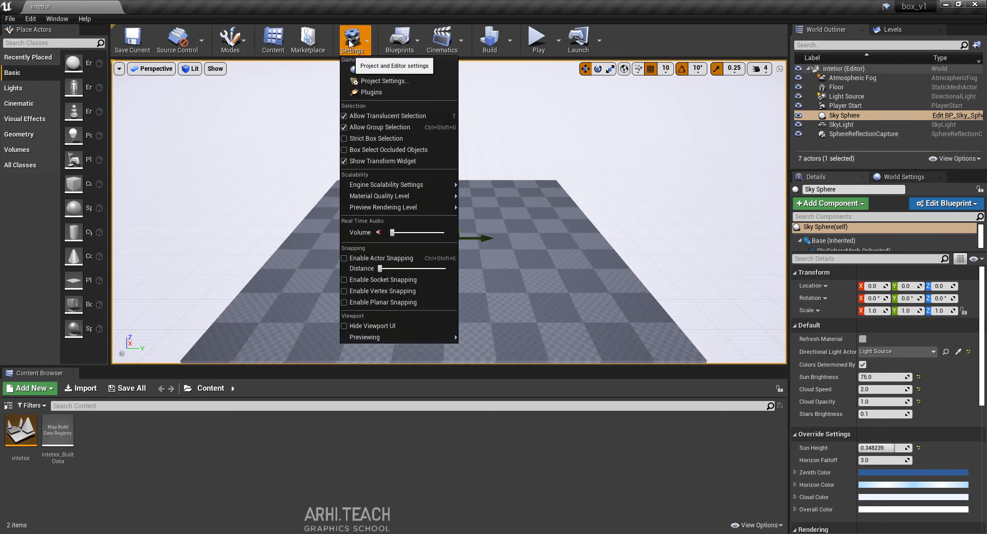
left_click(380, 92)
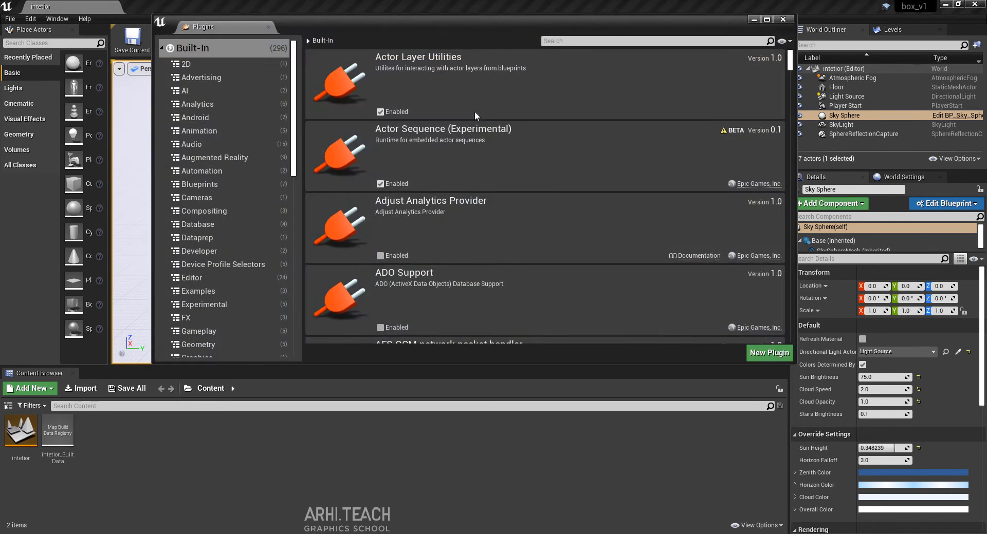
left_click(578, 41)
type("da")
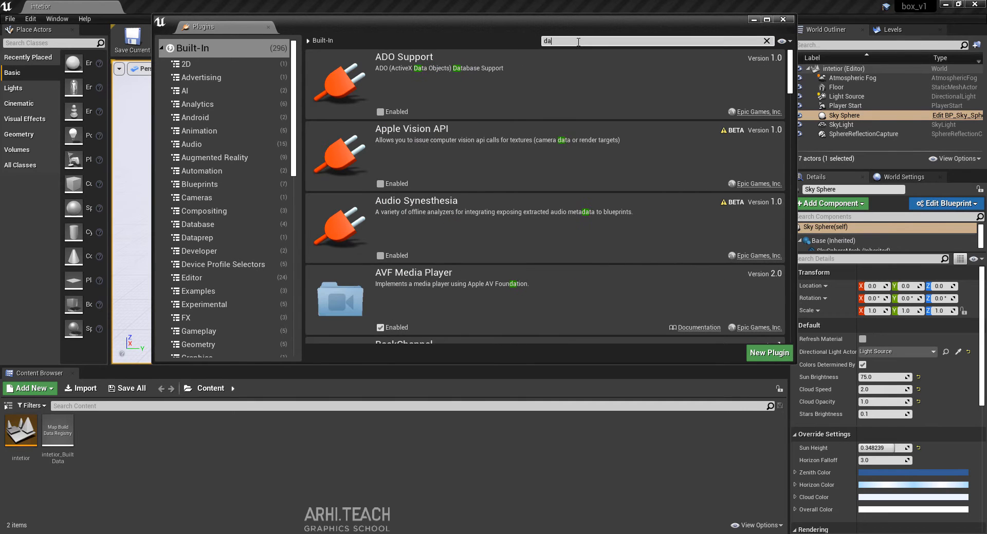
type("tasmit")
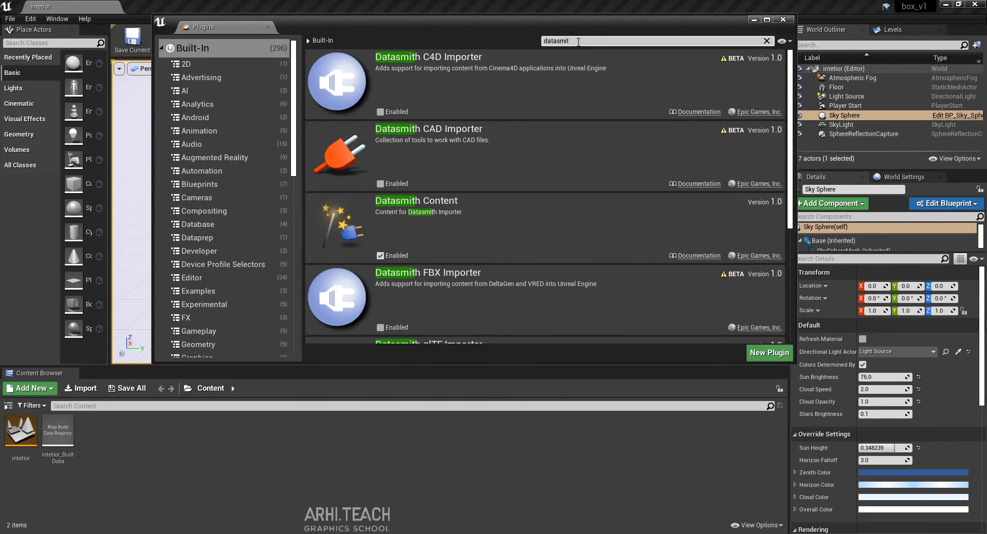
type("h")
scroll(465, 256, "down", 4)
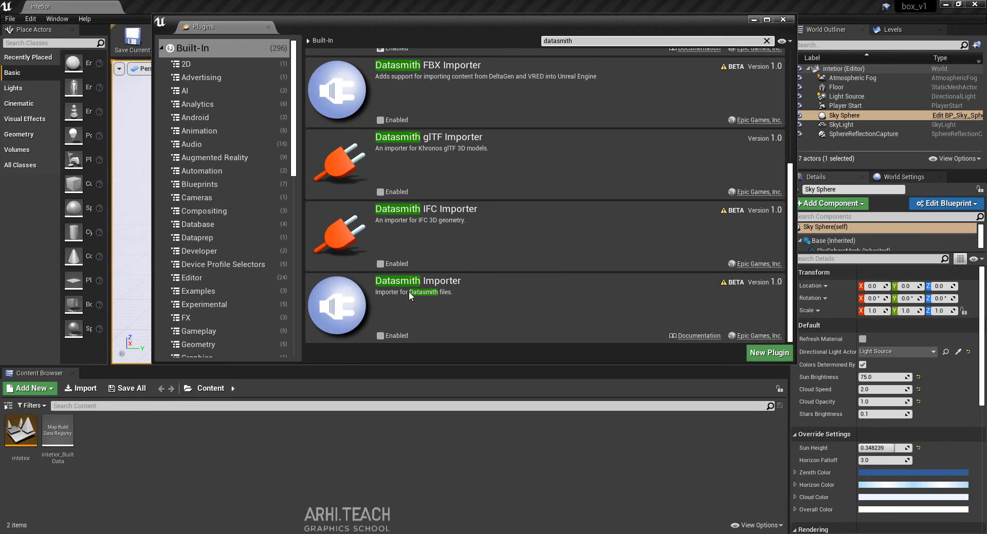
left_click(380, 337)
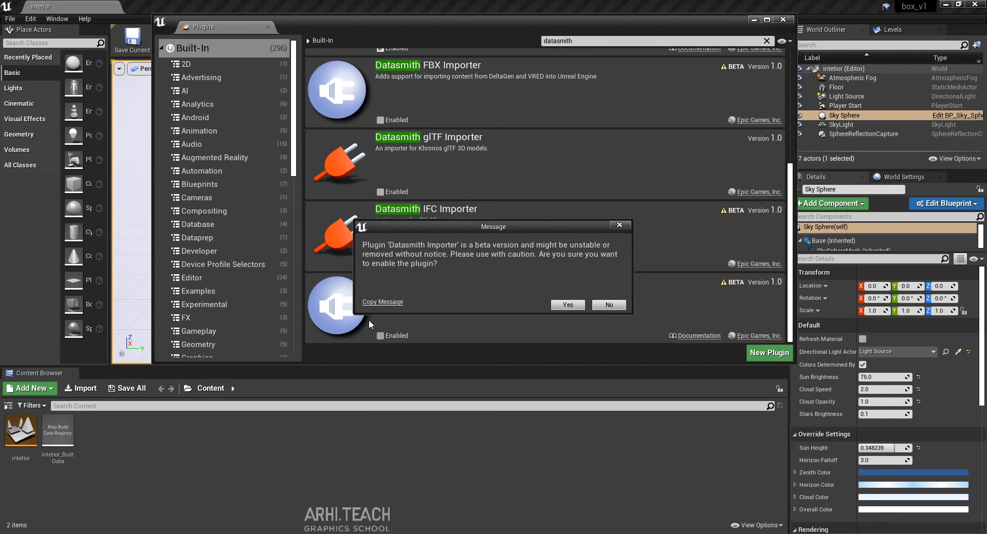
left_click(573, 308)
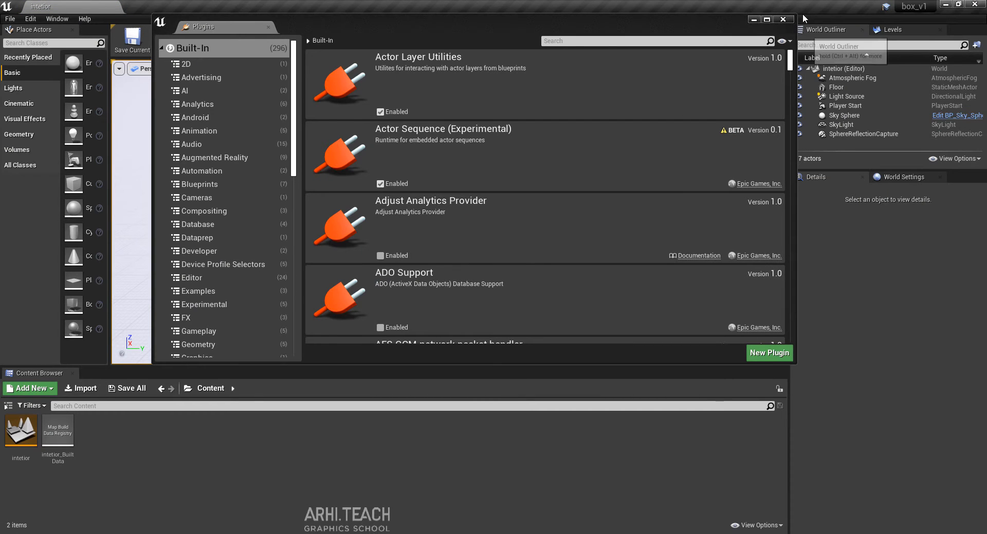
left_click(786, 21)
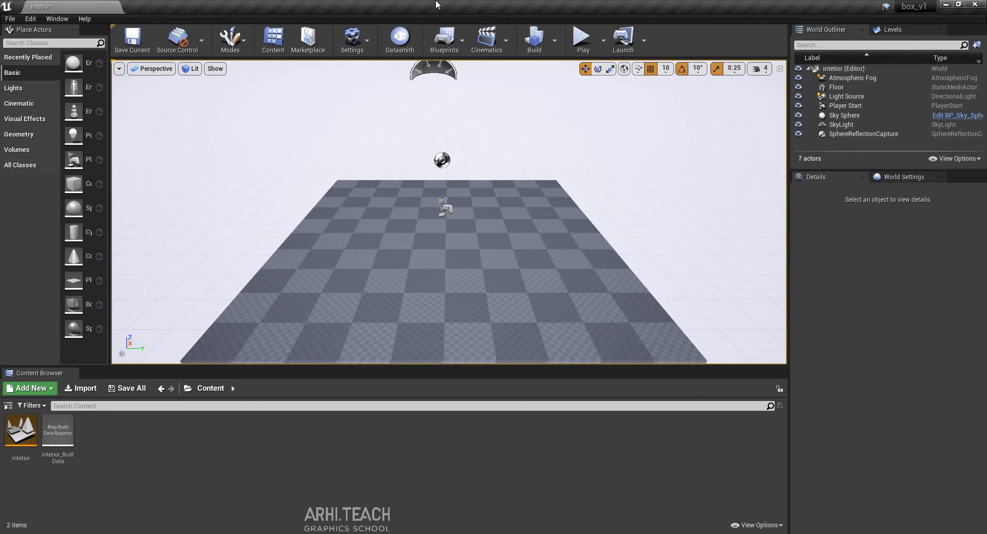
Step: Start a Datasmith import of walls2.udatasmith from [UE]_box_creator\_3_options_of_walls_making, with the Content folder as destination
left_click(401, 41)
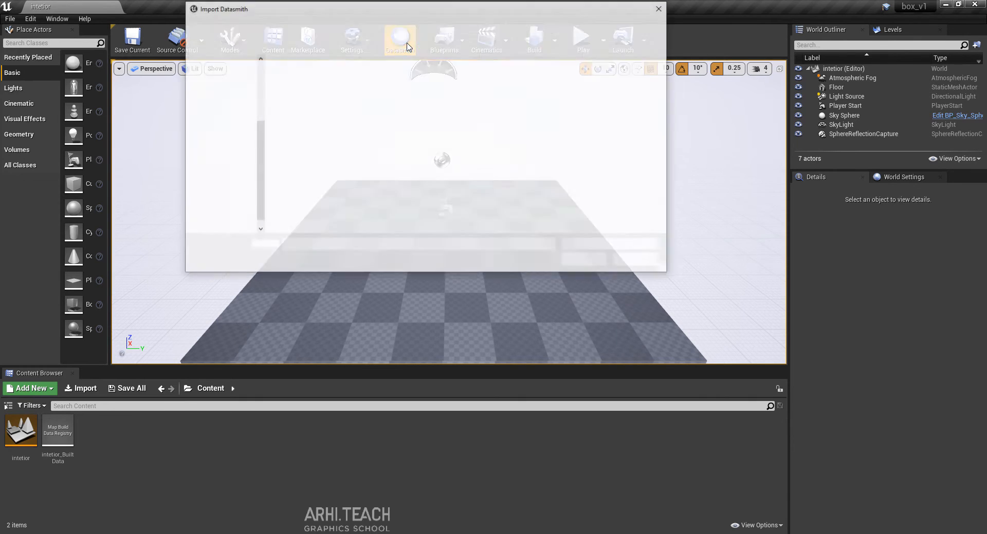
left_click_drag(408, 11, 505, 90)
left_click(492, 70)
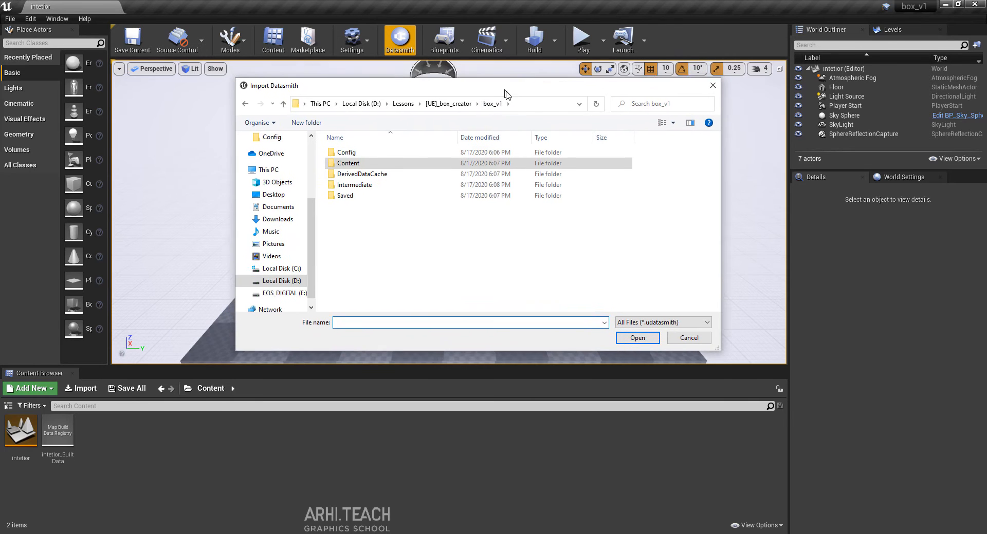
left_click(456, 104)
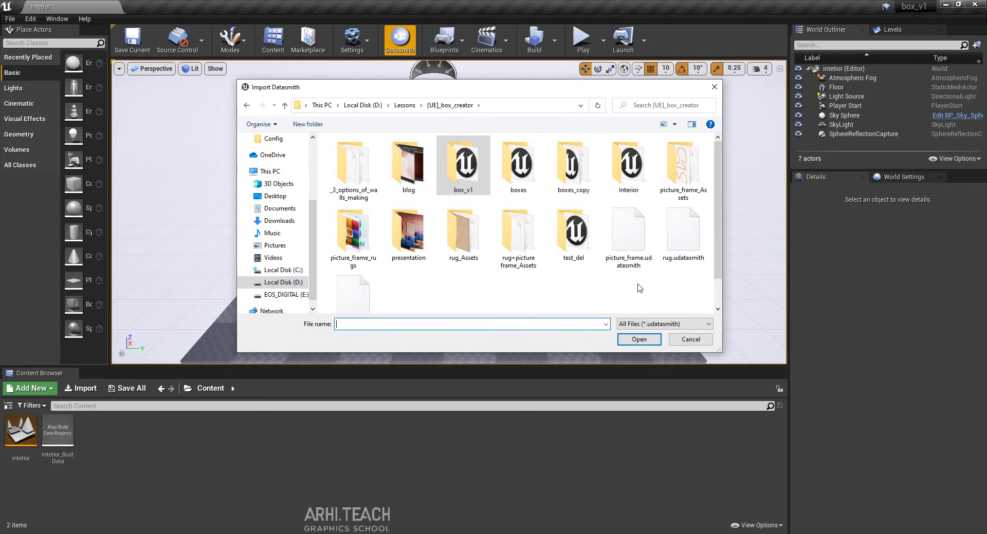
scroll(639, 289, "down", 1)
scroll(543, 287, "up", 1)
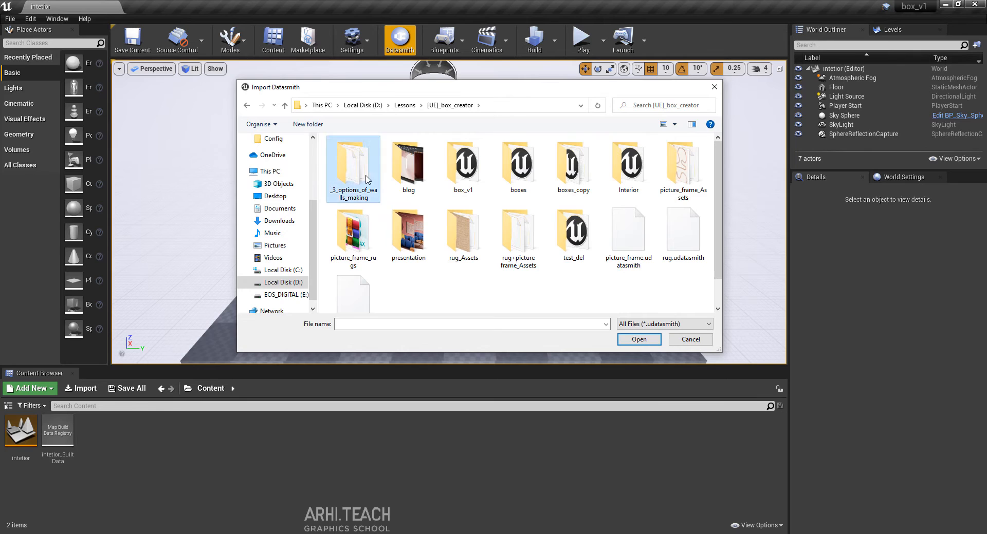
double_click(354, 164)
left_click(542, 178)
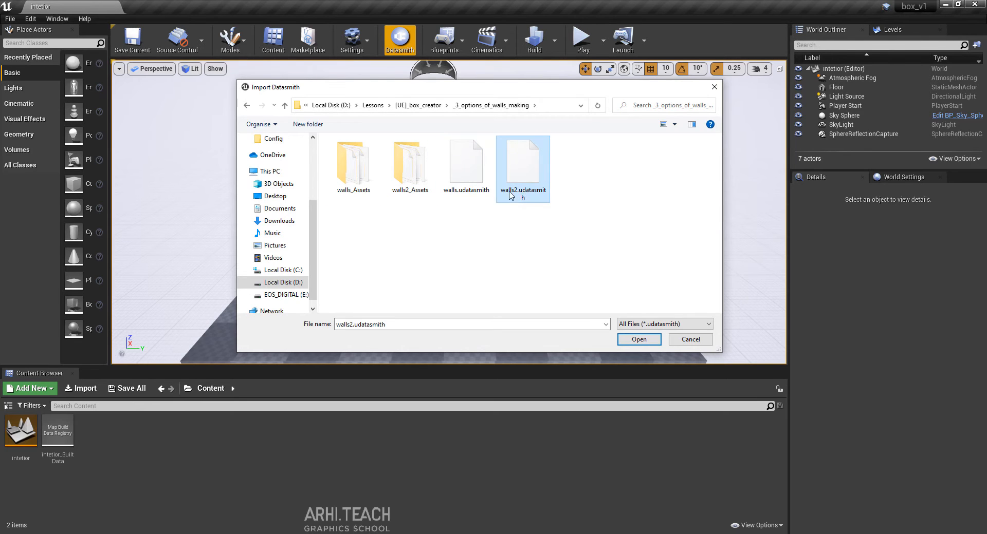
left_click(643, 339)
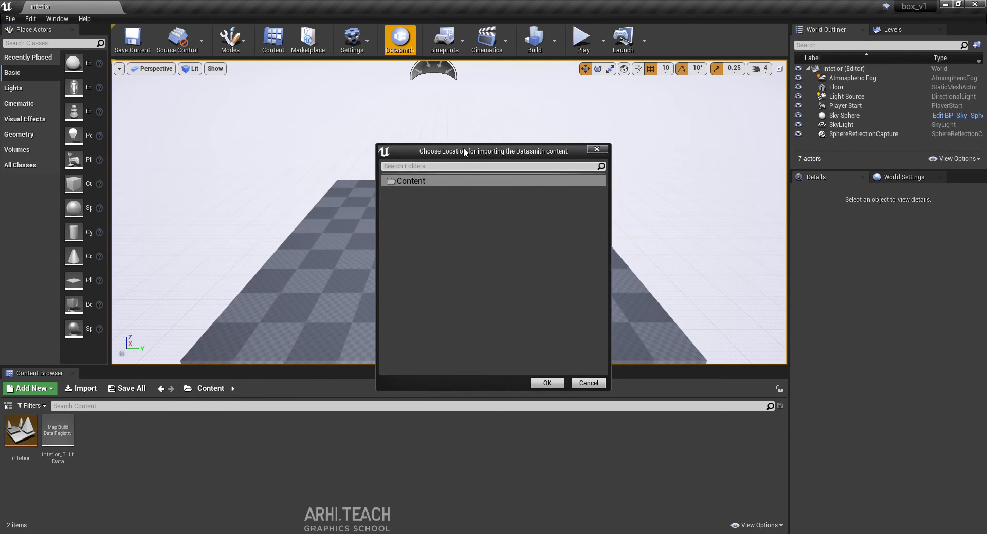
left_click_drag(464, 152, 424, 152)
left_click(395, 177)
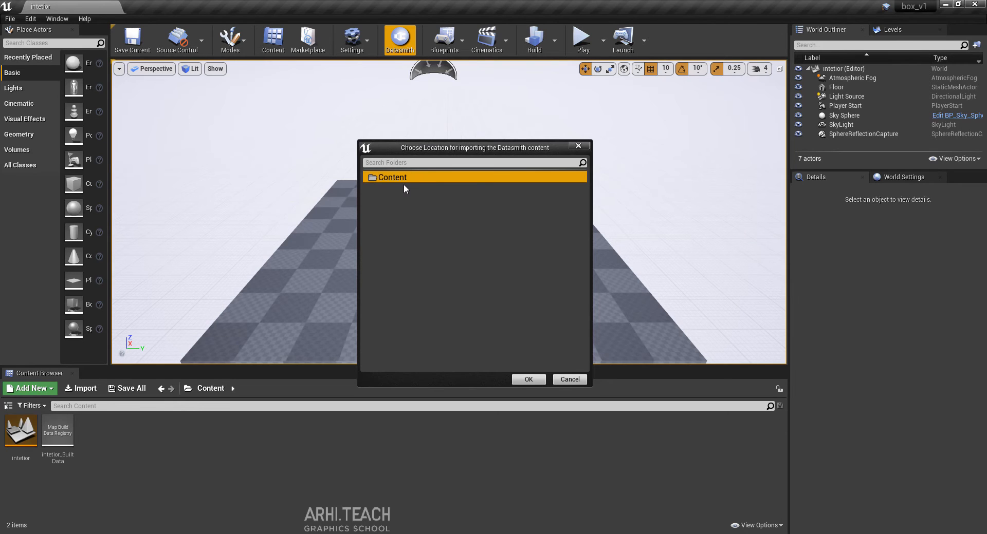
left_click(524, 381)
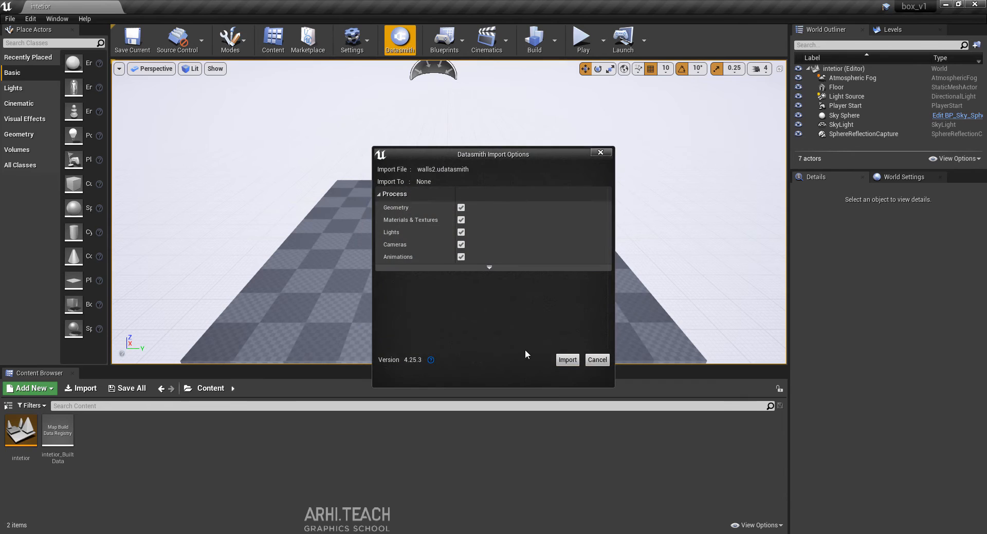
Step: Import only the Datasmith file's geometry, excluding materials and textures, lights, cameras and animations, with the Static Mesh Options at their defaults
left_click(460, 257)
left_click(460, 245)
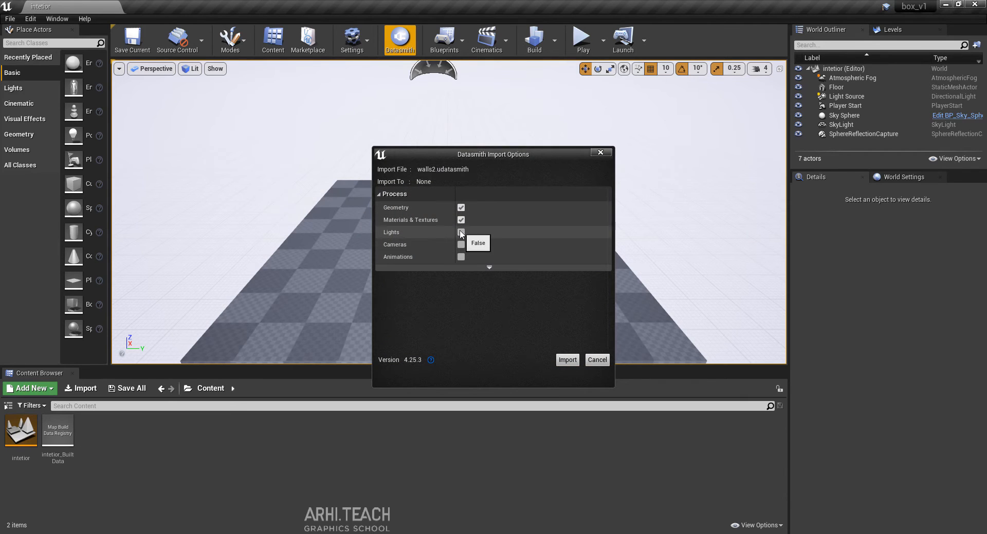
left_click(460, 232)
left_click(460, 220)
left_click(489, 267)
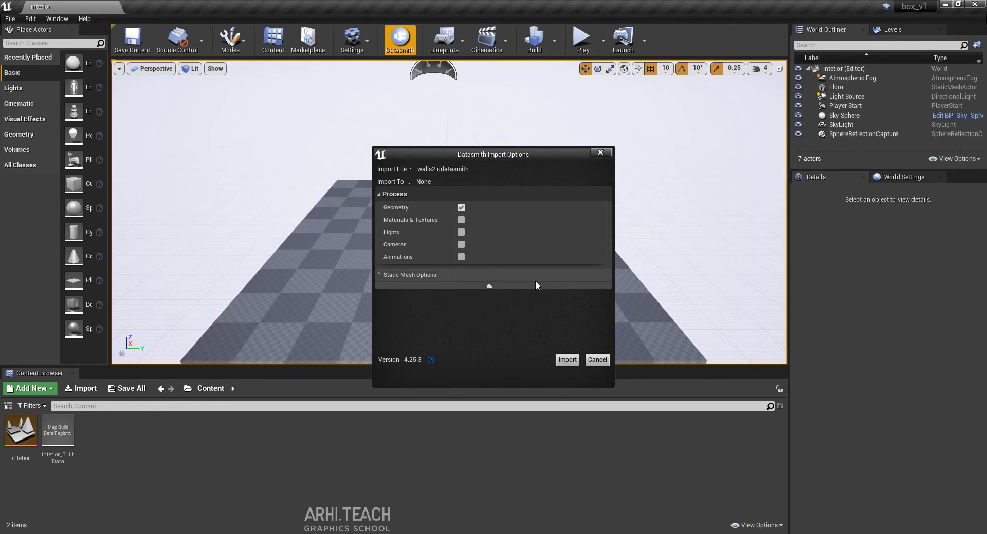
left_click(378, 275)
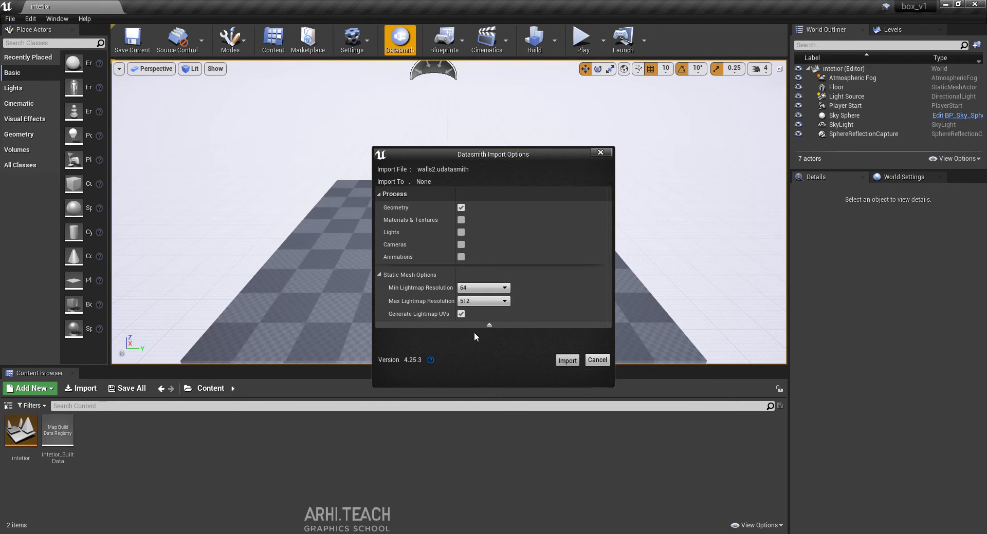
left_click(567, 361)
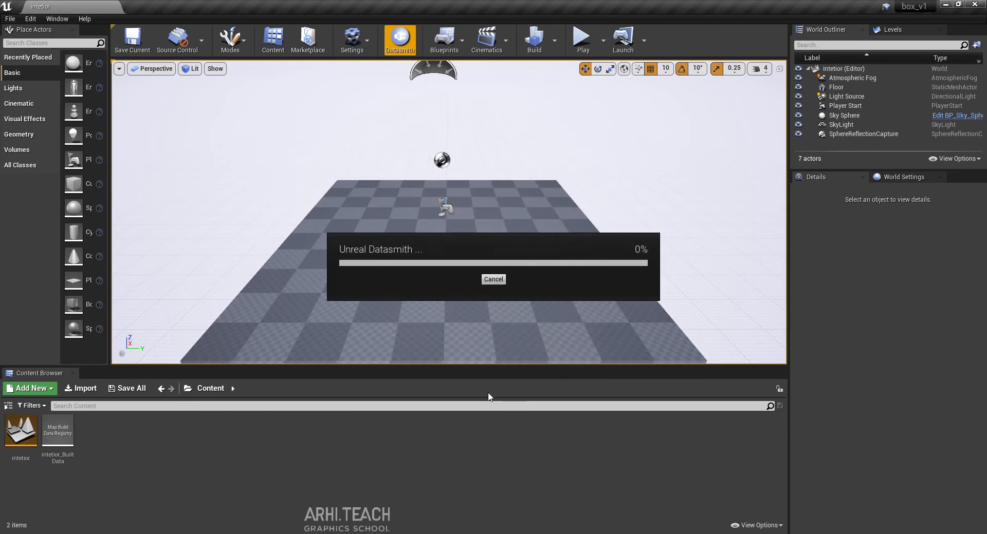
Step: Delete the level's default Floor from beneath the imported room
right_click_drag(507, 229, 469, 260)
key("w")
key("w")
scroll(470, 260, "up", 5)
scroll(473, 245, "down", 6)
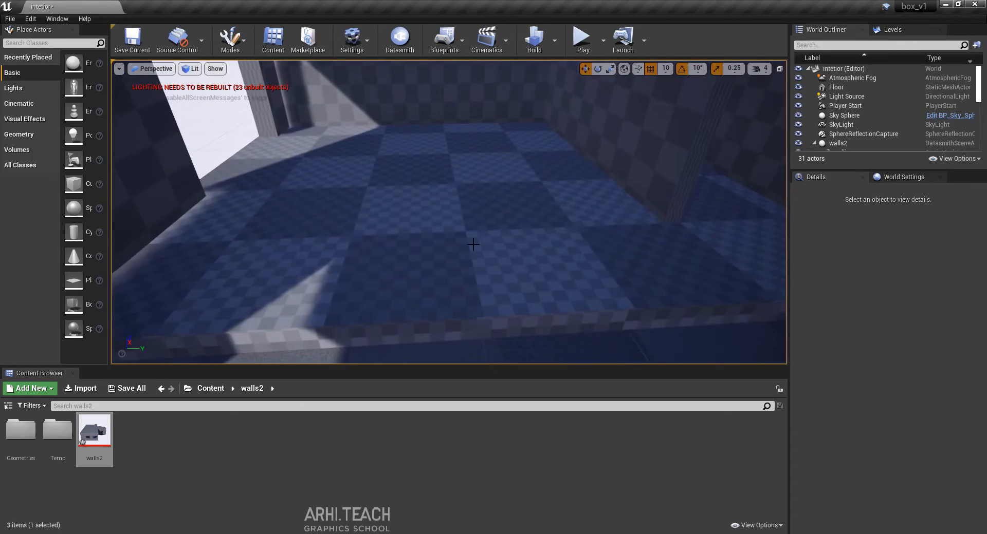
left_click(473, 244)
key("Delete")
Step: Show the Content Browser's folder tree and create a material named walls in the main Content folder
left_click(8, 405)
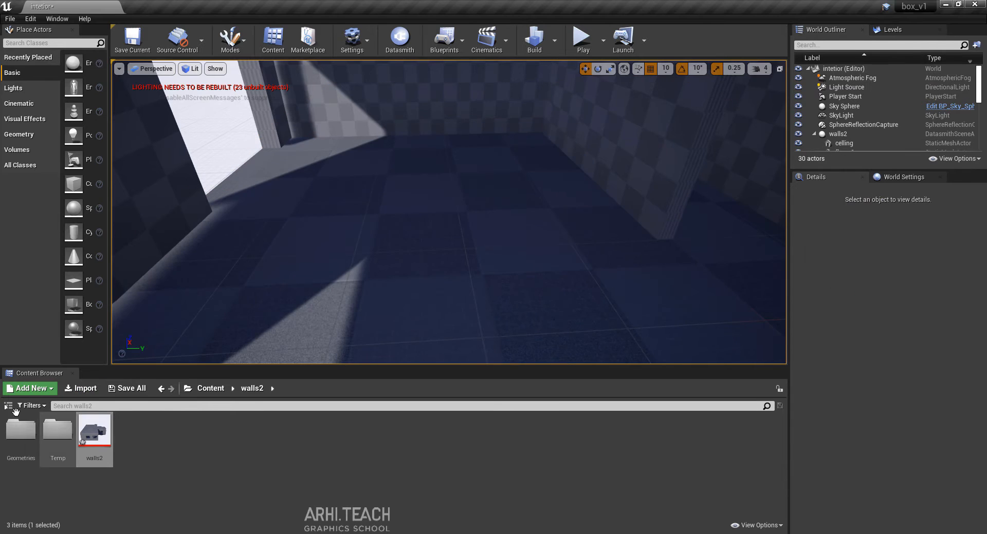
right_click(406, 448)
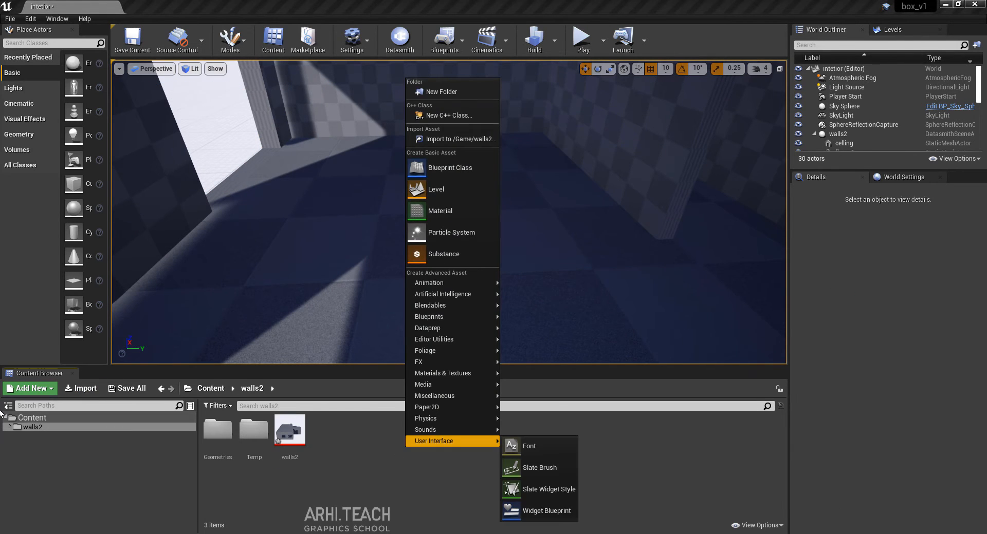
left_click(61, 419)
right_click(443, 429)
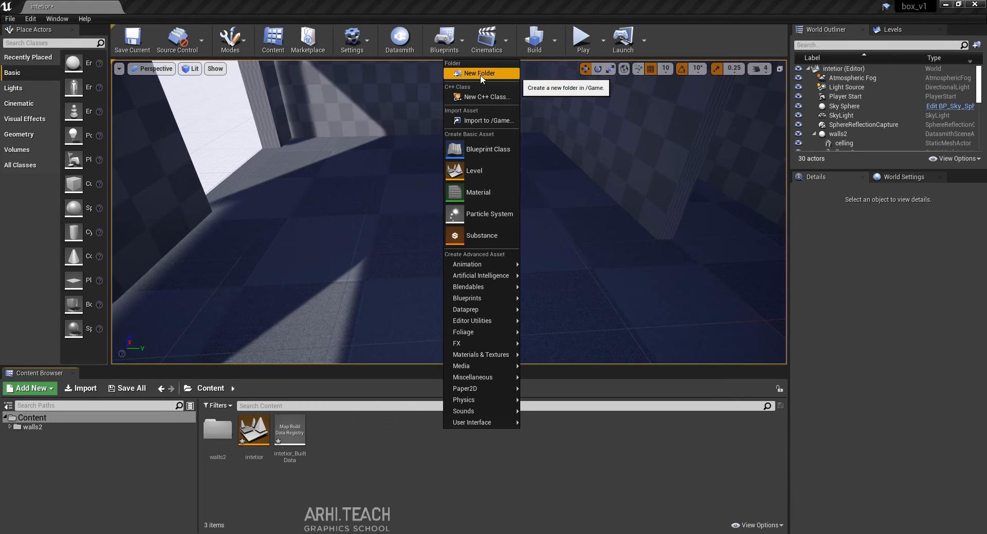
left_click(479, 193)
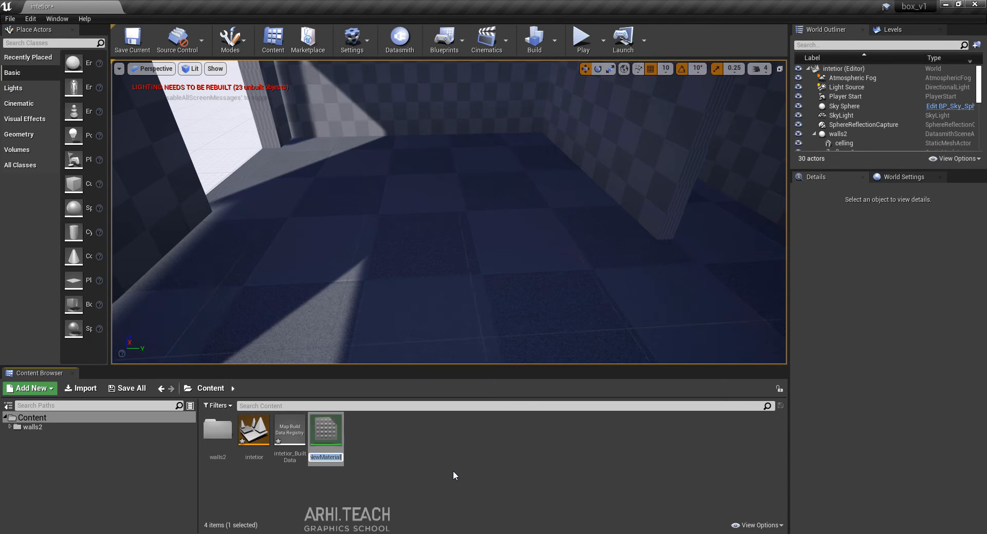
type("walls")
key("Return")
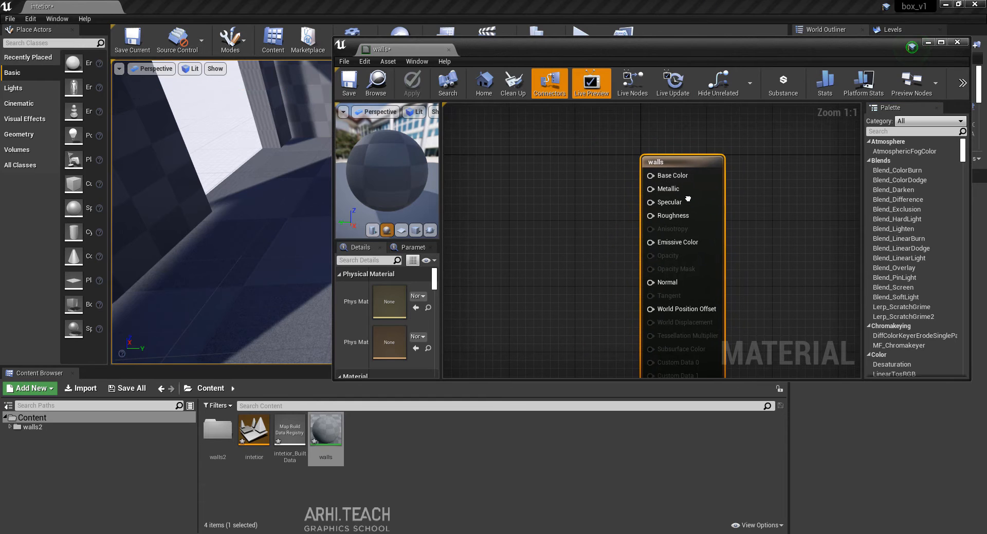
Step: Add a Constant node with value 1 to the walls material and connect it to Base Color
key("1")
left_click(544, 160)
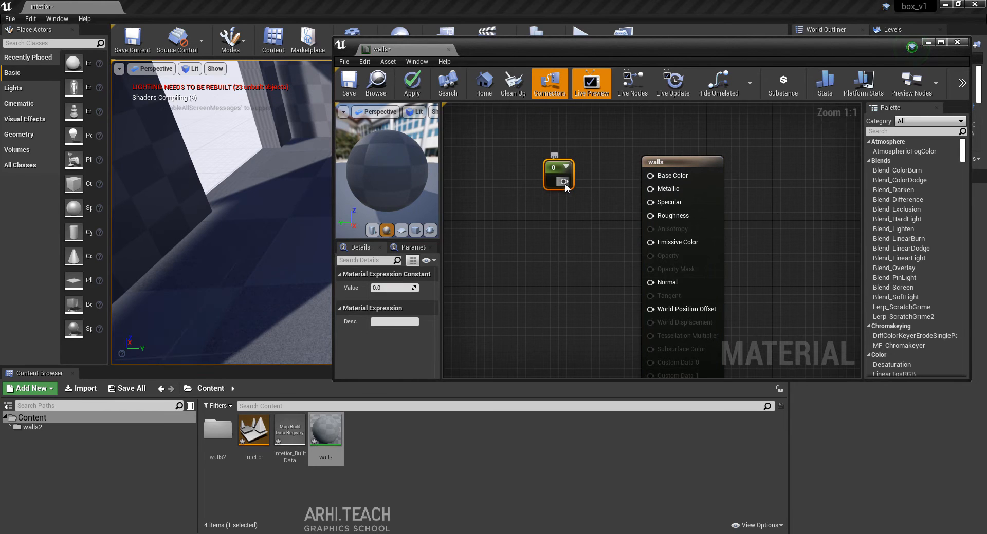
left_click(392, 289)
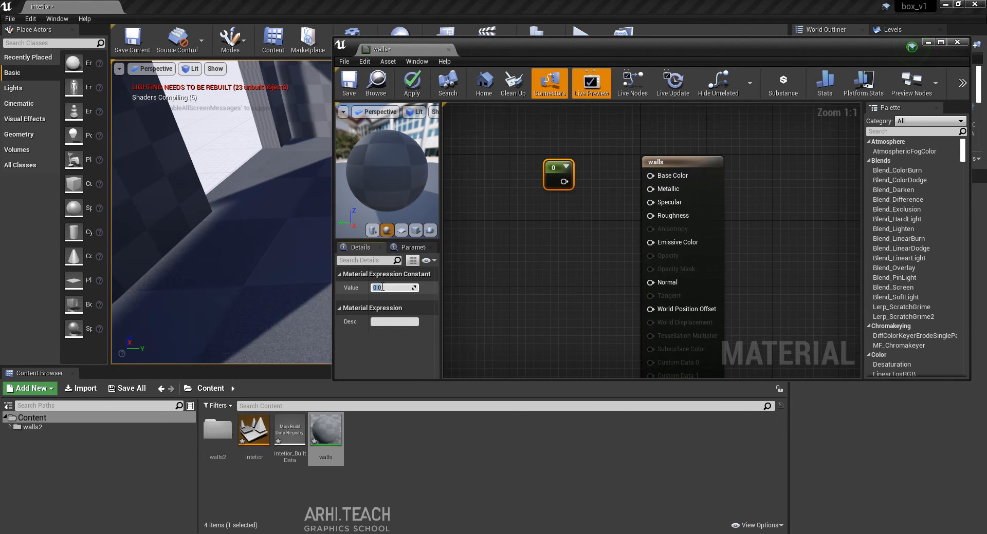
type("1")
left_click(550, 253)
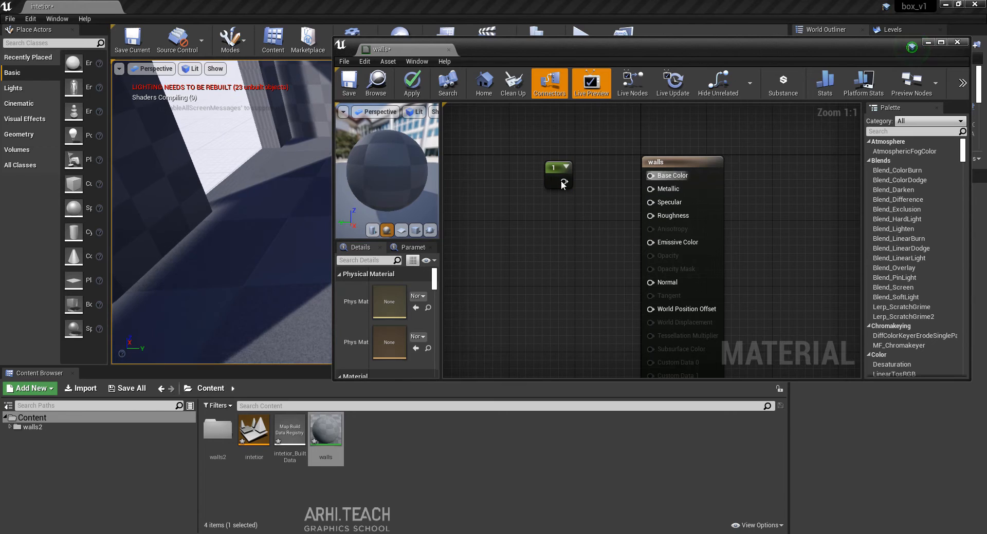
left_click_drag(563, 181, 651, 176)
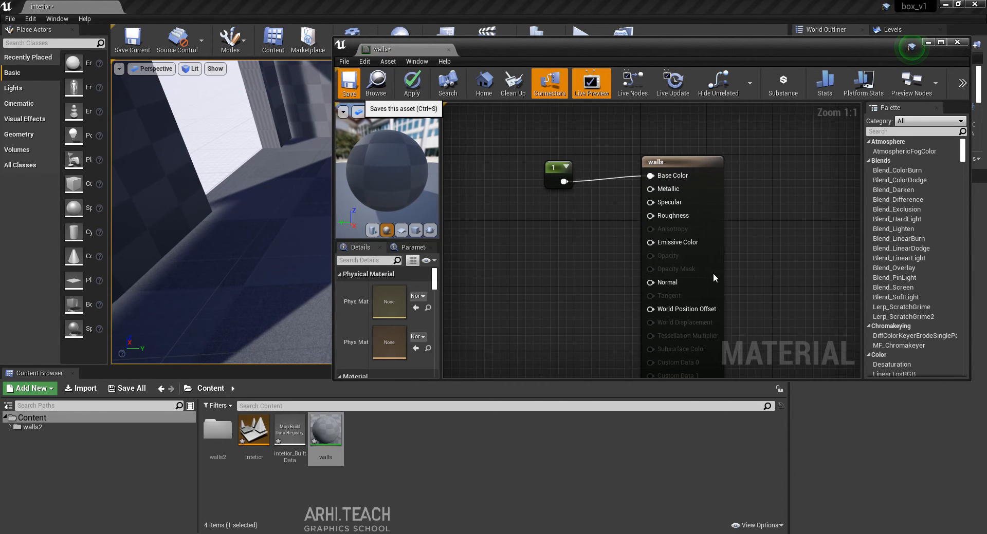
Step: Save the walls material and close its Material Editor window
key("ctrl+s")
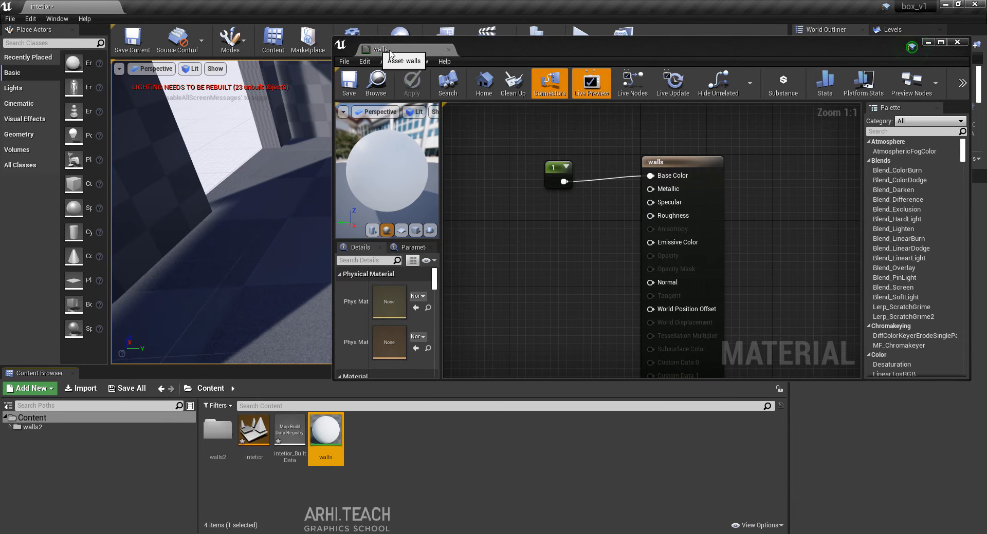
left_click(956, 42)
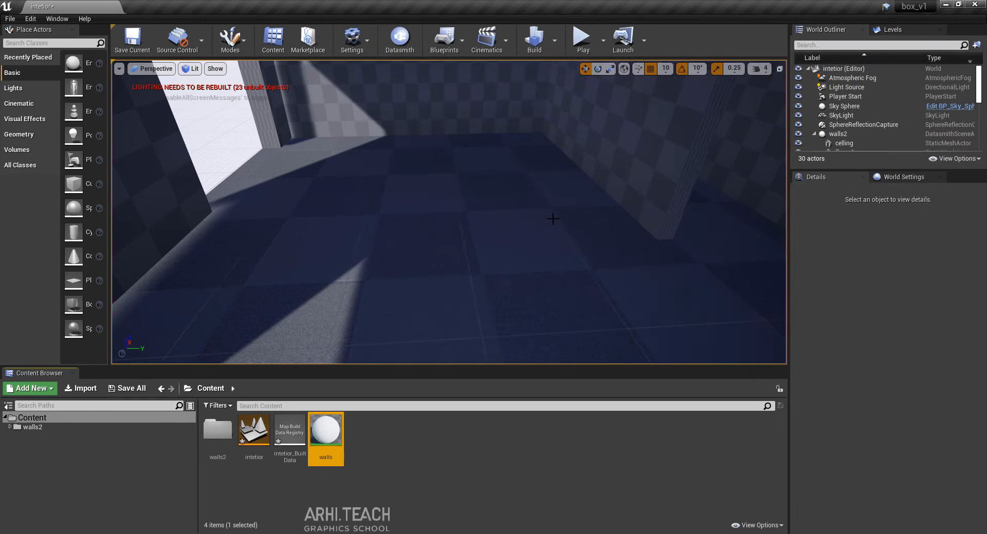
Step: Assign the walls material to Element 0 of all static meshes under walls2, selecting all descendants and leaving out the parent actor
scroll(554, 217, "down", 2)
left_click(559, 208)
right_click_drag(559, 209, 591, 195)
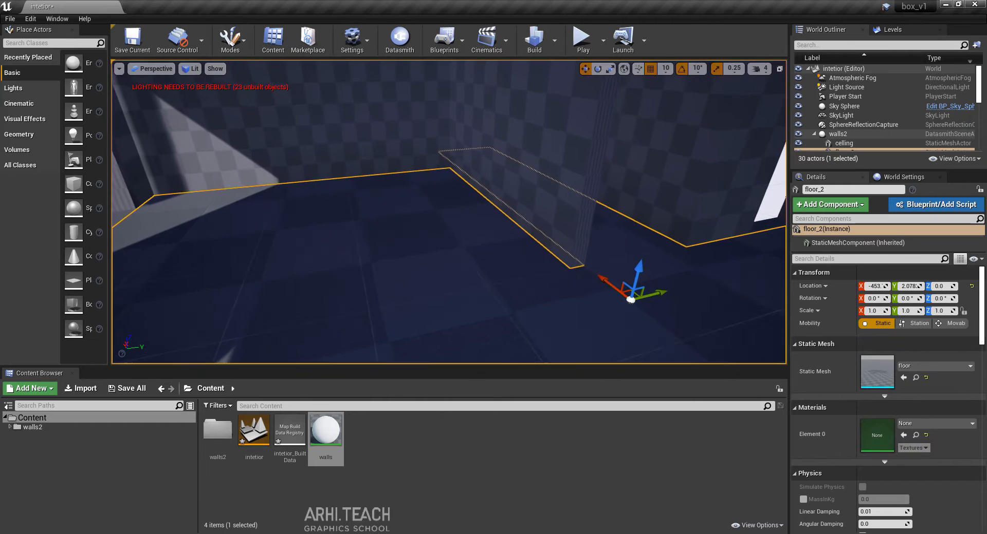
scroll(822, 119, "down", 1)
left_click(838, 118)
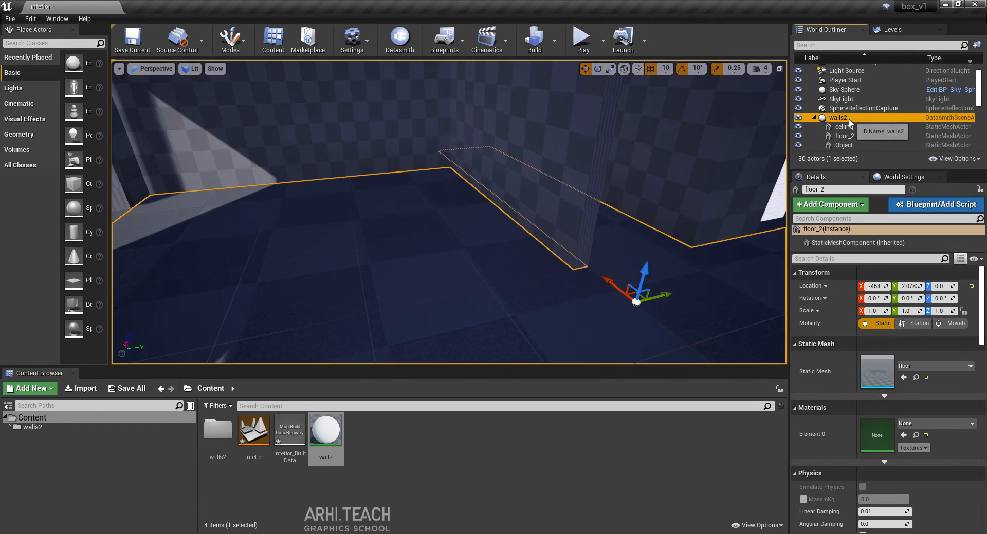
left_click(814, 118)
left_click(814, 135)
scroll(857, 136, "down", 1)
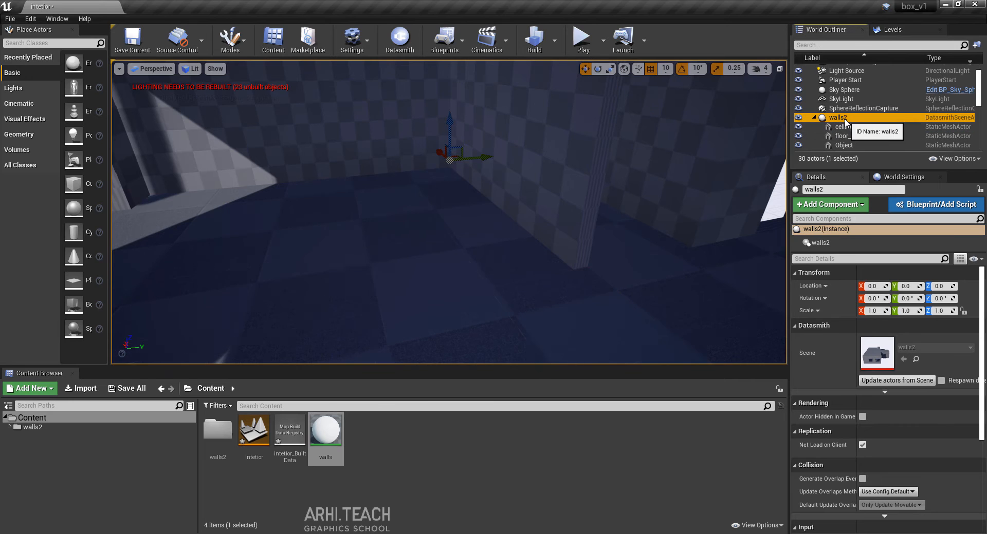
right_click(845, 119)
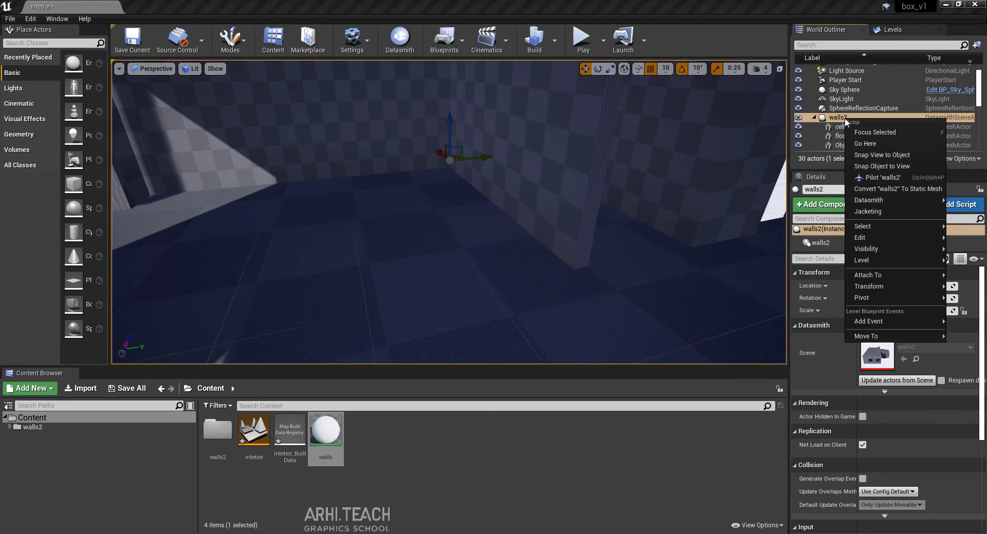
mouse_move(877, 241)
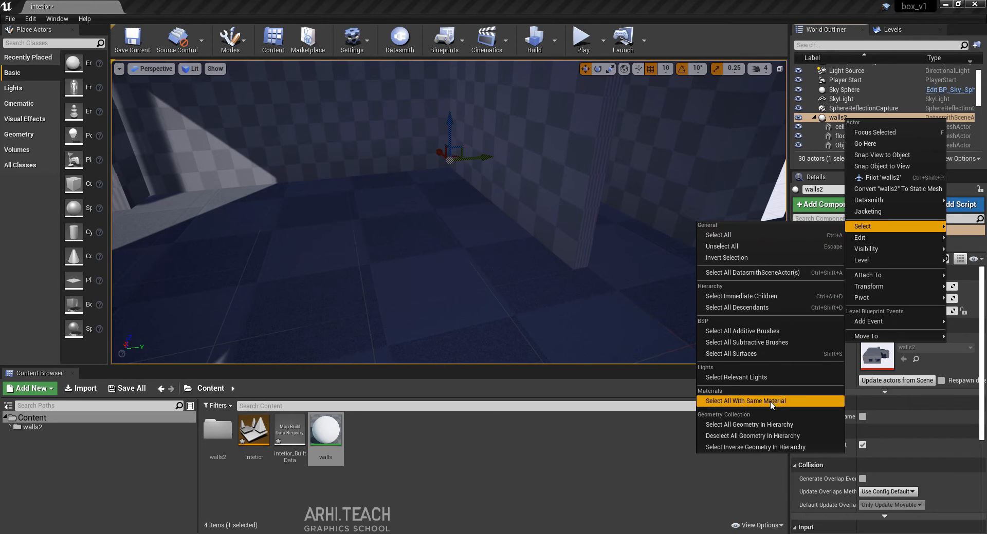
left_click(746, 308)
scroll(850, 130, "up", 7)
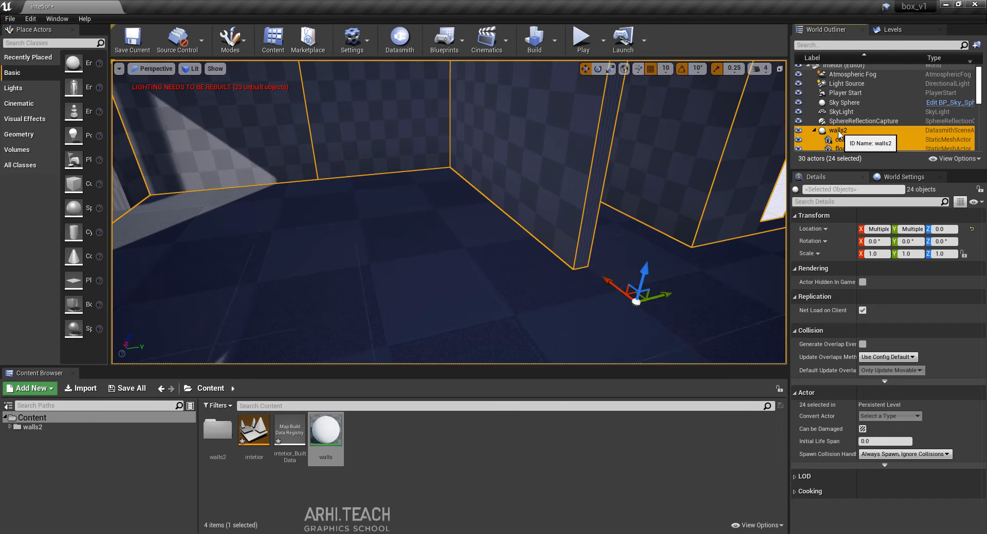
left_click(837, 130, "ctrl")
scroll(846, 114, "down", 1)
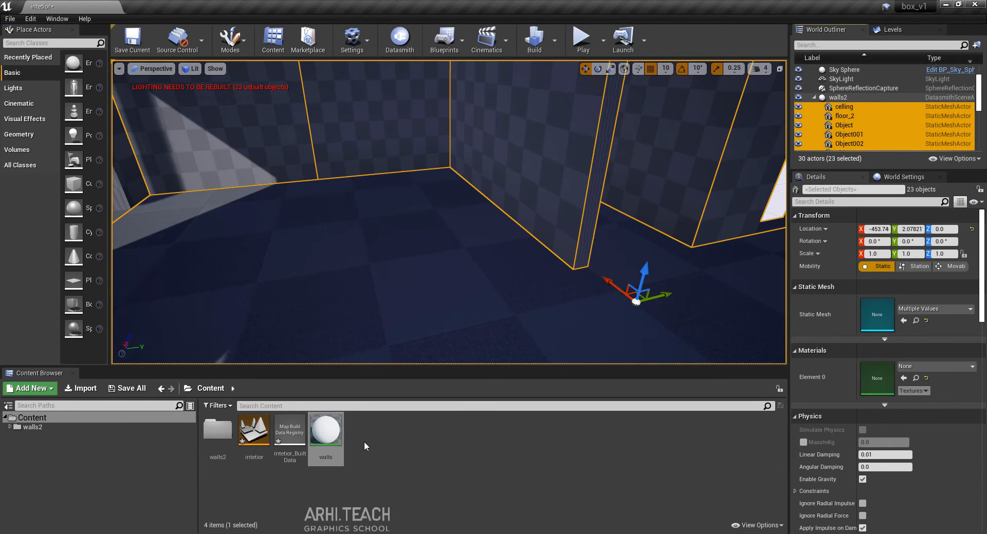
left_click_drag(335, 434, 874, 381)
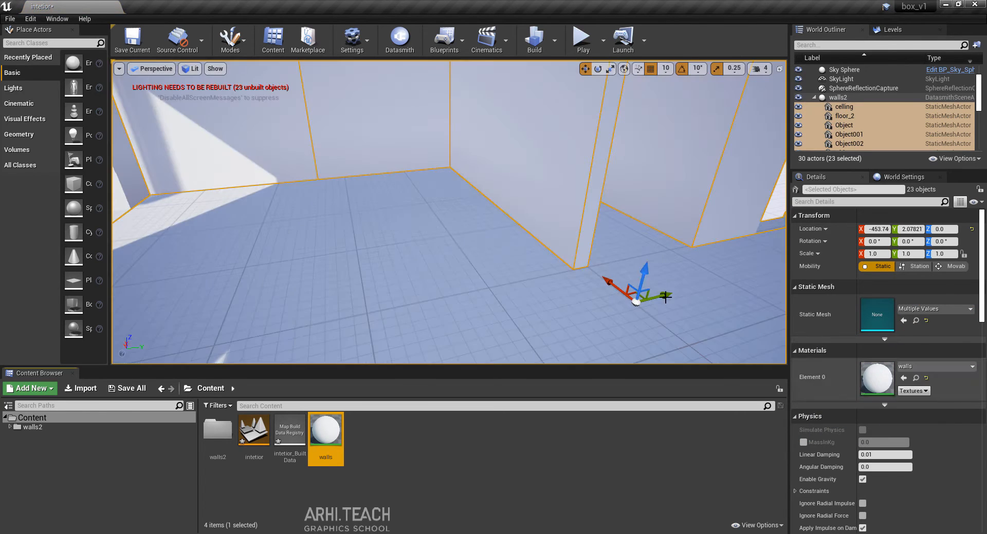
Step: Disable Affects World on the Light Source directional light above the building
right_click_drag(665, 297, 616, 285)
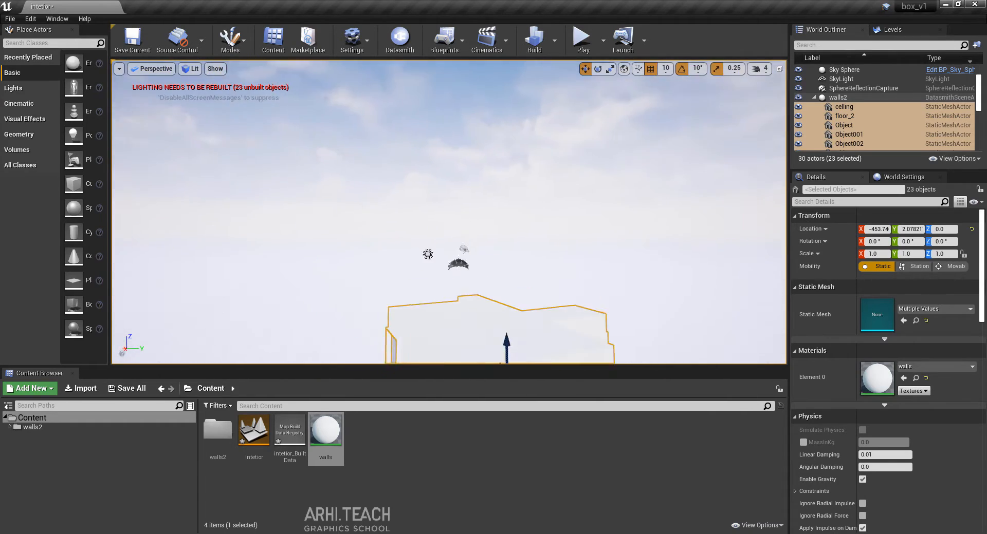
right_click_drag(423, 167, 442, 177)
left_click(443, 172)
right_click_drag(751, 77, 751, 86)
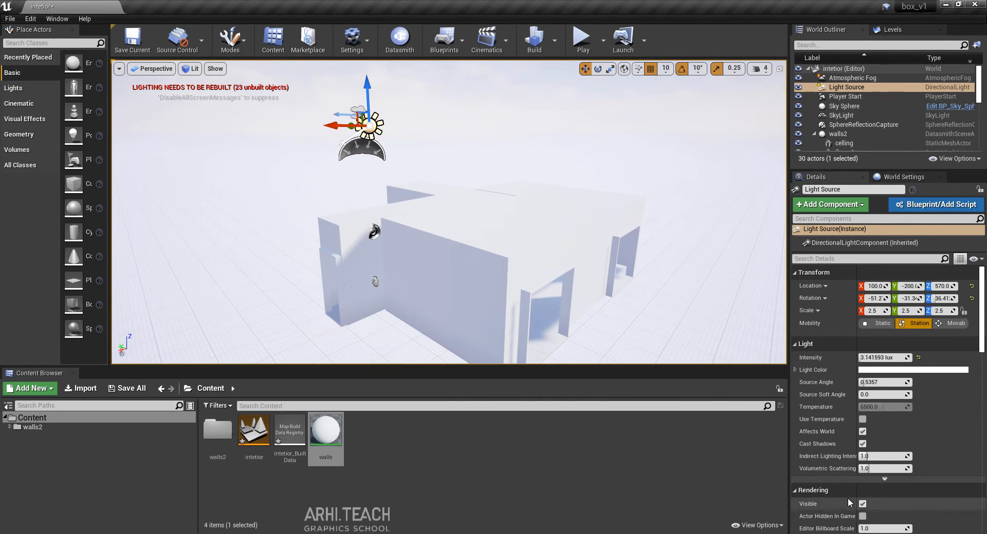
left_click(863, 432)
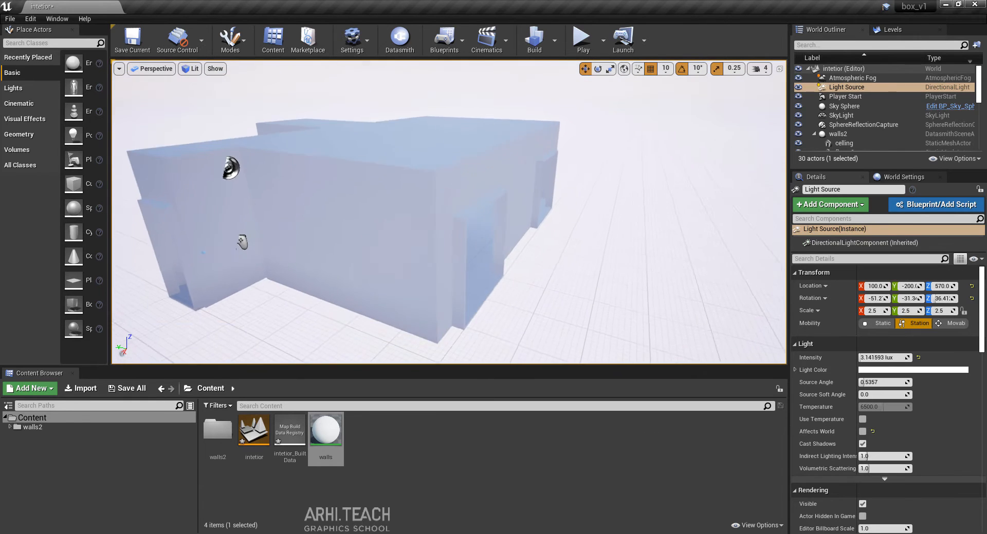
Step: Set the Sky Sphere's Zenith Color to white with hex linear value FFFFFFFF
right_click_drag(480, 185, 479, 148)
left_click(515, 122)
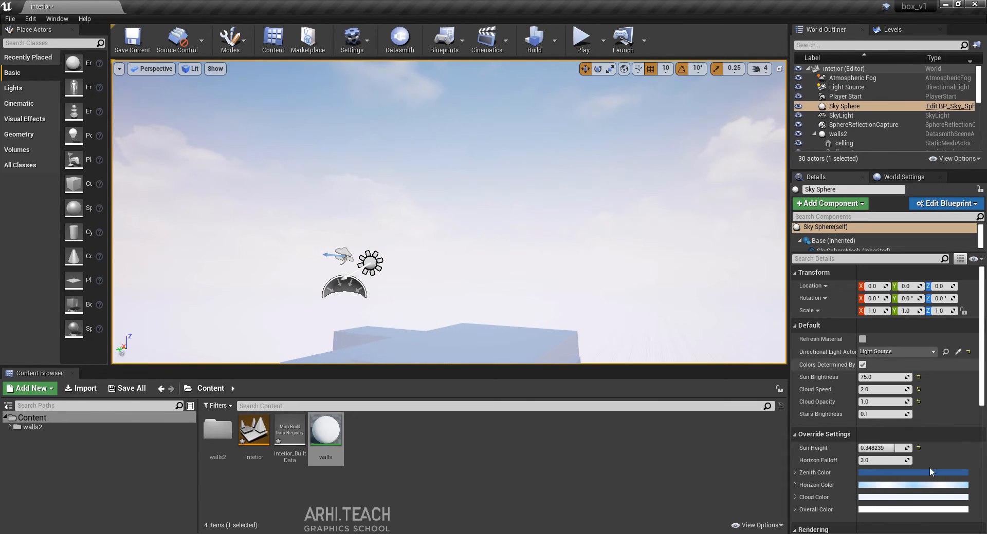
scroll(923, 452, "down", 2)
left_click(914, 432)
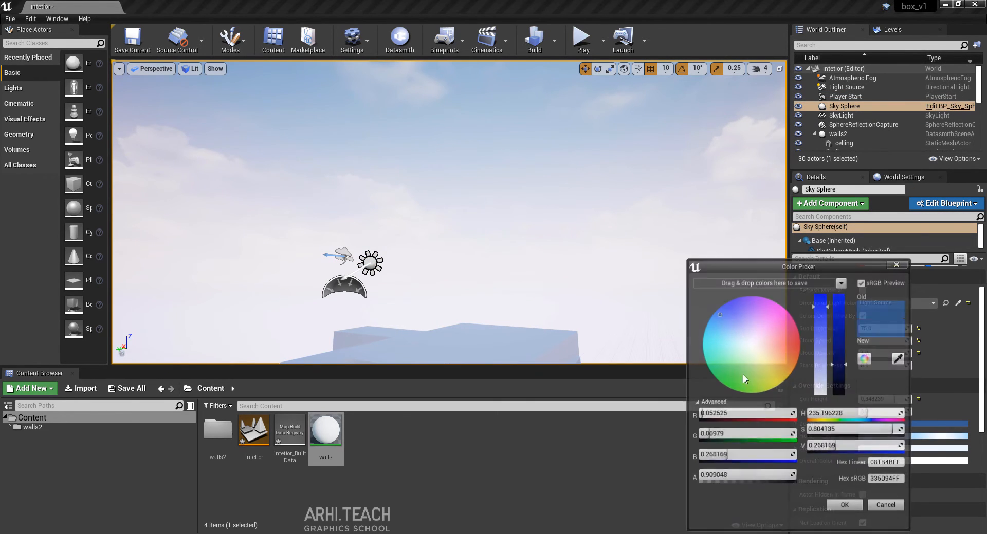
left_click(839, 393)
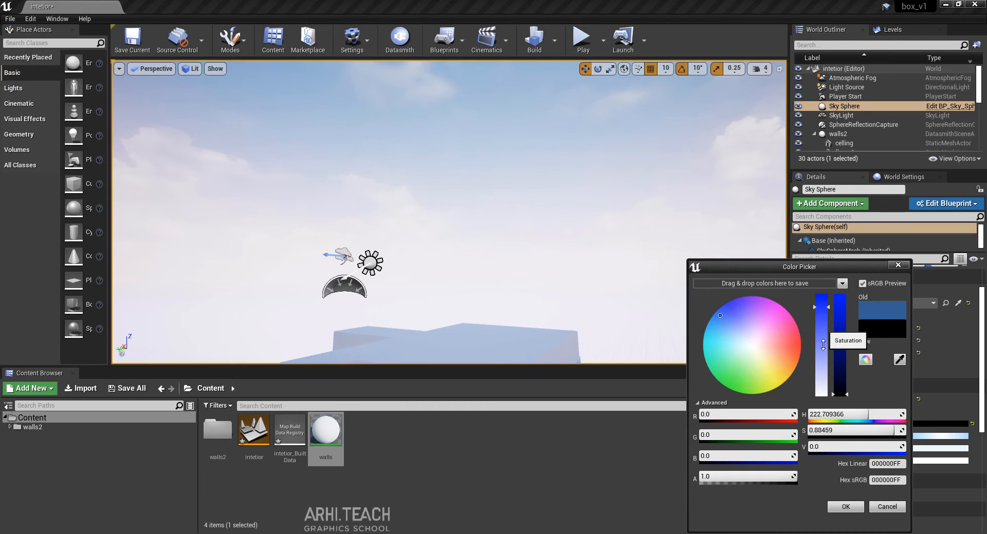
left_click_drag(823, 343, 839, 294)
left_click(887, 464)
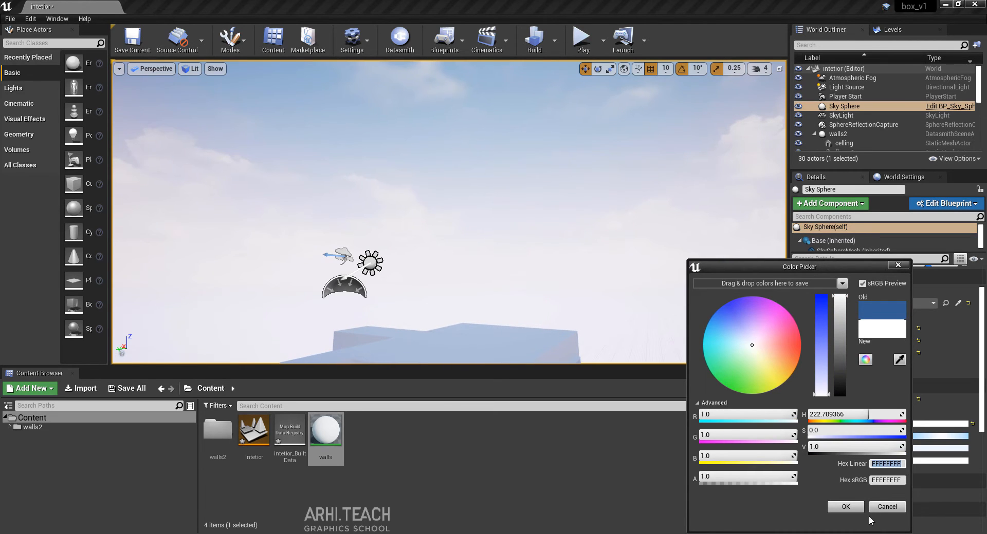
left_click(845, 507)
Step: Set the Sky Sphere's Horizon Color and Cloud Color to white FFFFFFFF and keep Overall Color white
left_click(895, 441)
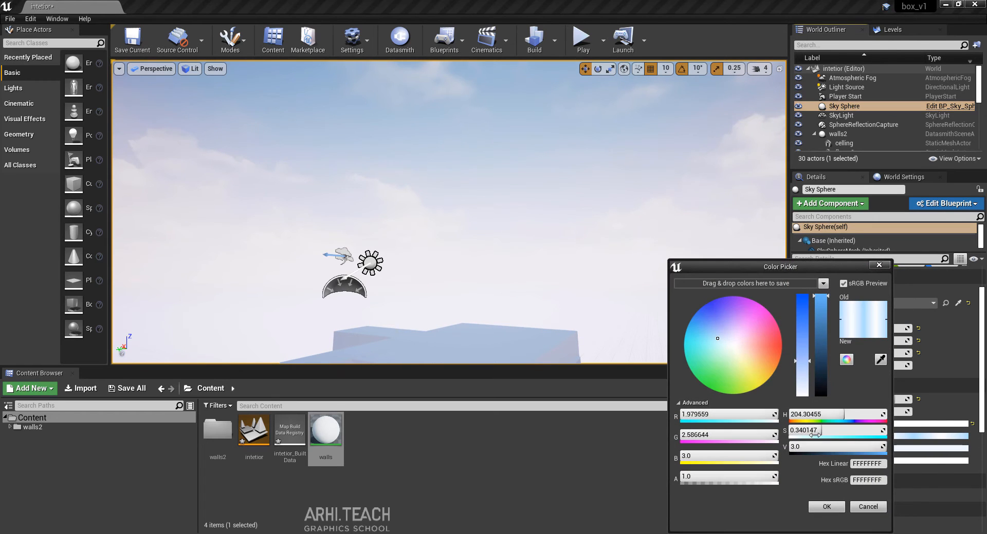
left_click(863, 465)
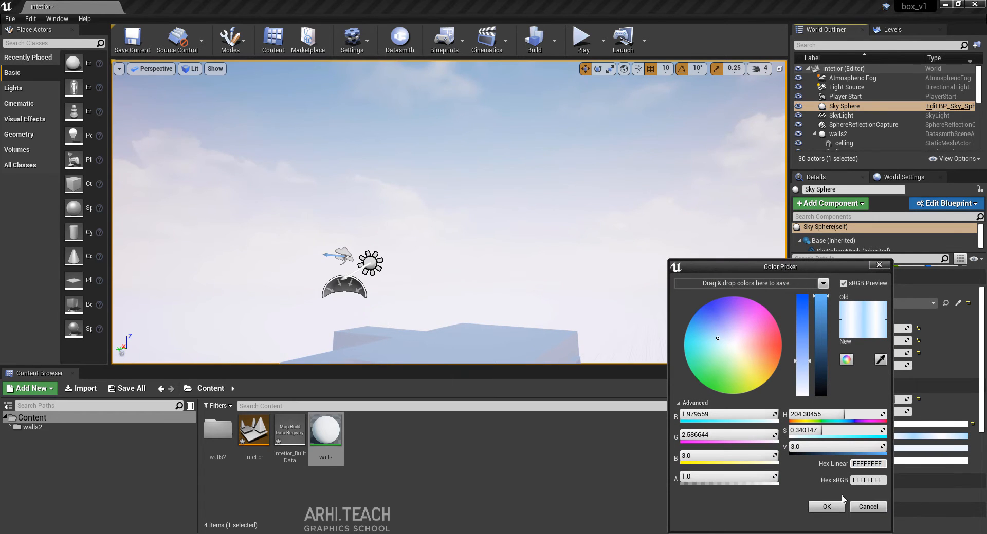
left_click(842, 506)
left_click(913, 451)
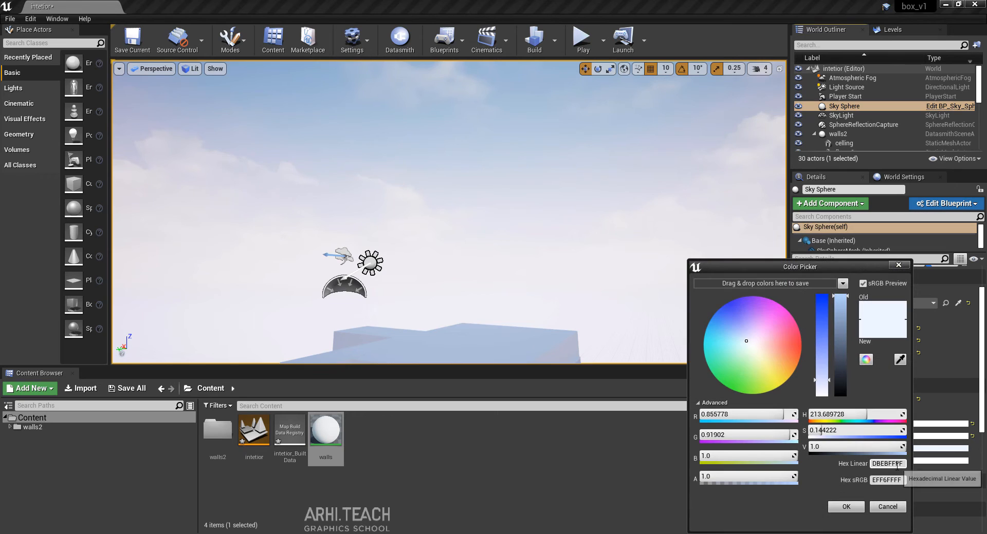
left_click(845, 505)
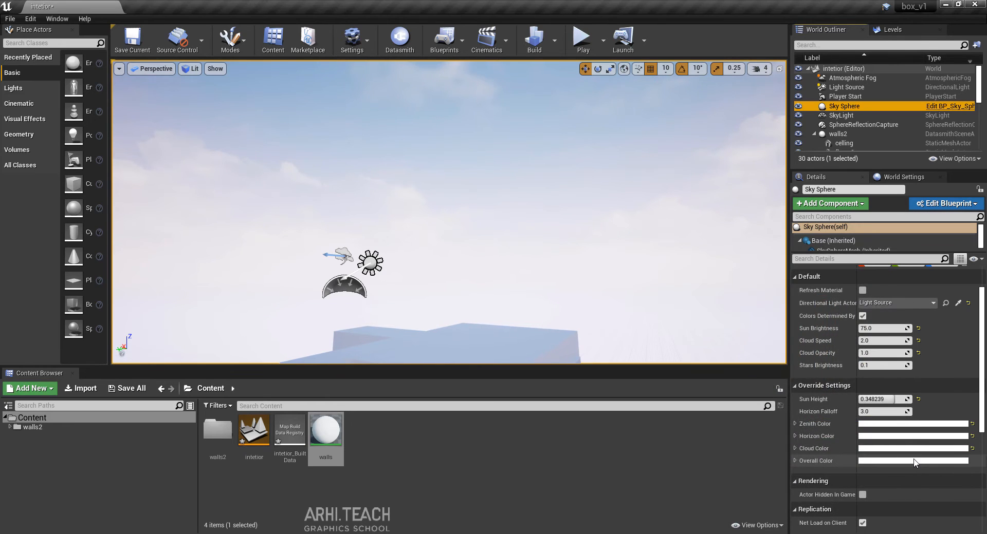
left_click(914, 462)
left_click(847, 507)
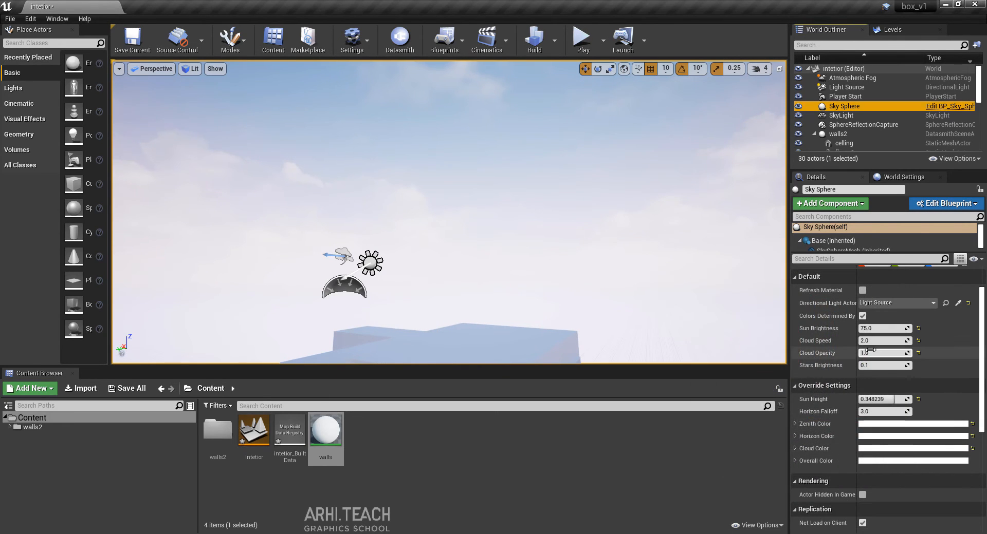
Step: Disable the Sky Sphere's Colors Determined By option and build the level's lighting
right_click_drag(615, 258, 568, 199)
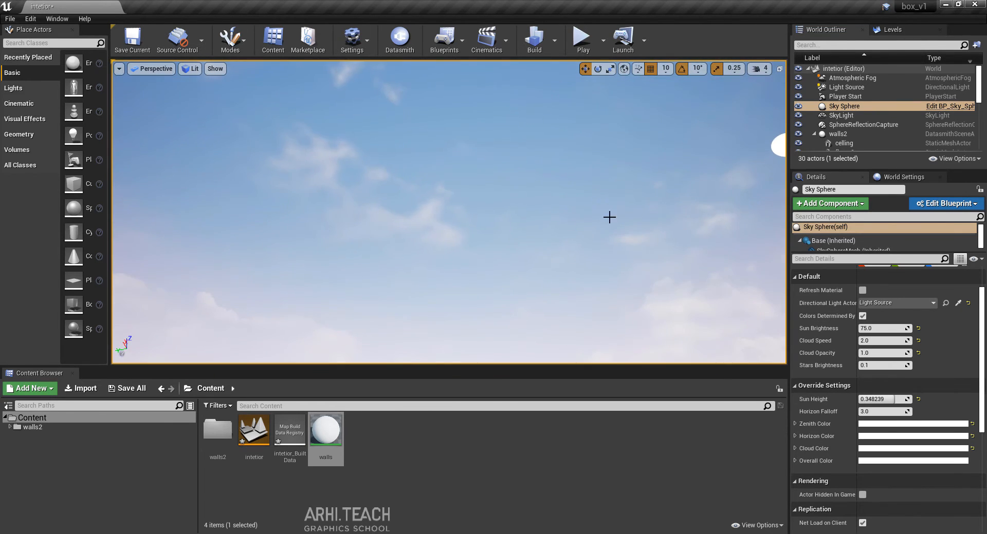
left_click(862, 317)
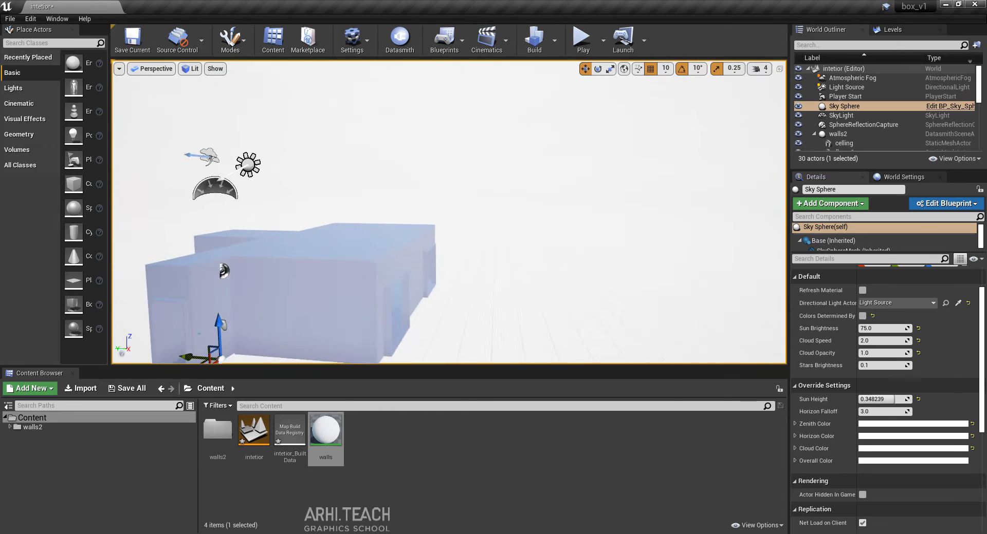
right_click_drag(463, 216, 432, 214)
left_click(534, 40)
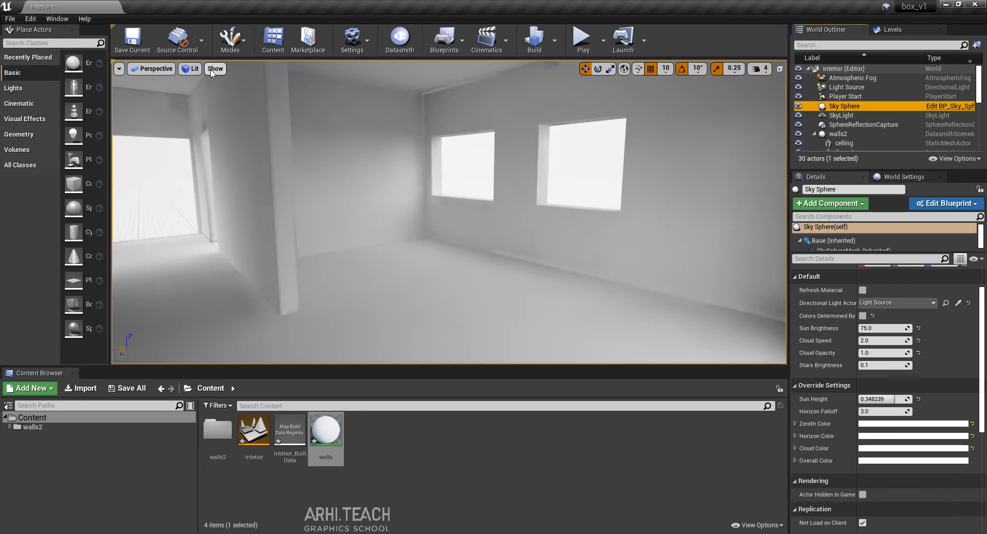
Step: Hide the grid in the perspective viewport and look around the lit interior
left_click(214, 69)
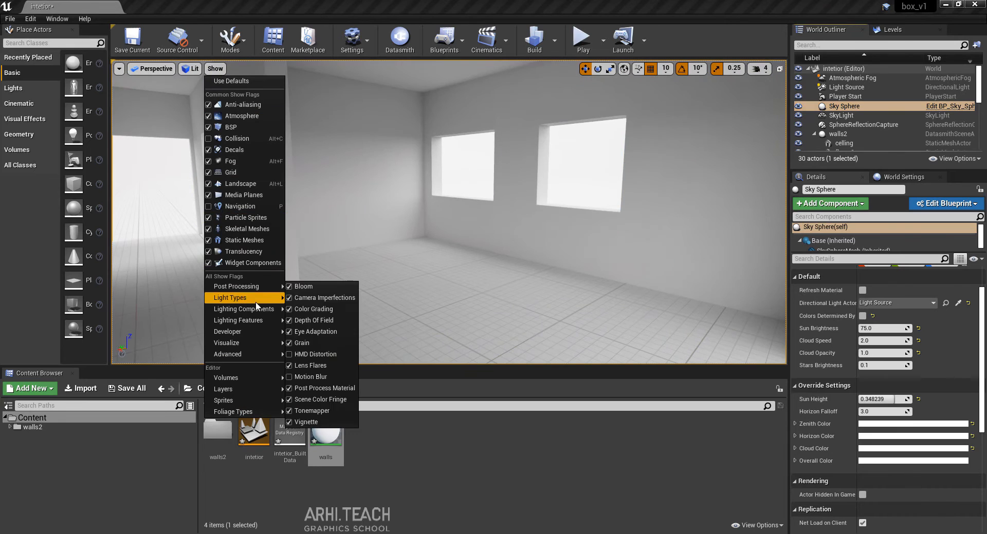
left_click(210, 172)
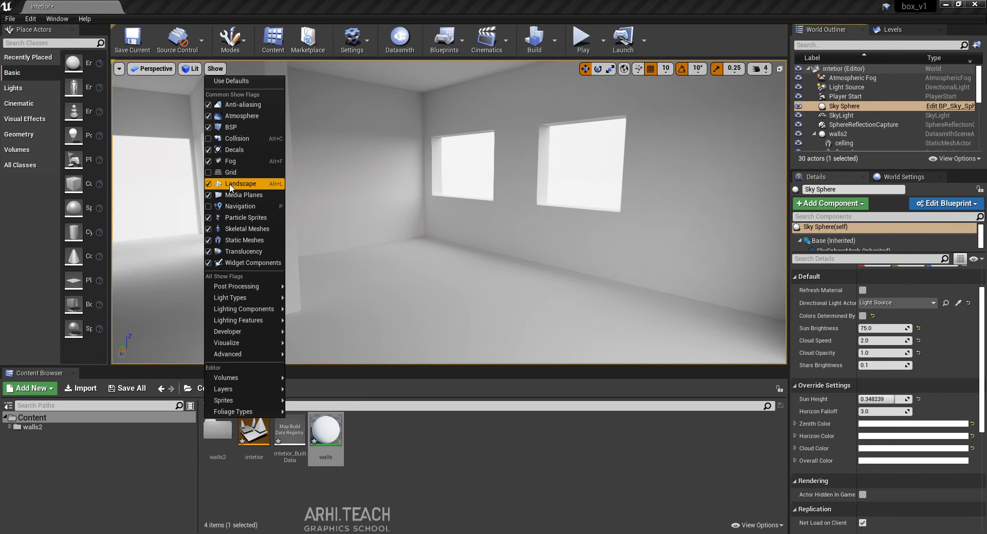
mouse_move(596, 170)
right_mouse_down()
mouse_move(555, 208)
mouse_move(485, 172)
mouse_move(391, 174)
mouse_move(606, 171)
right_mouse_up()
key("w")
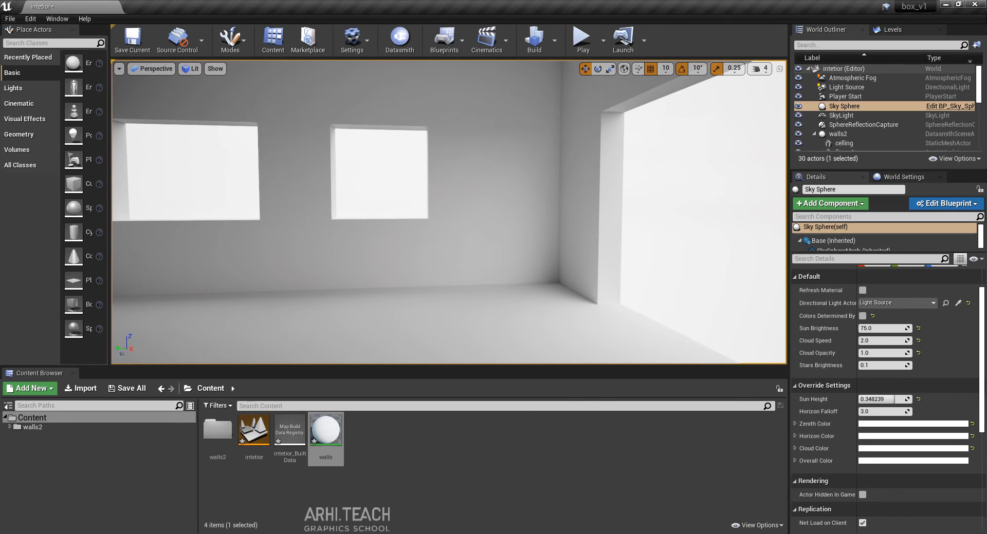
Step: Open the Swarm Agent and examine its log for the Lightmass build time
double_click(834, 503)
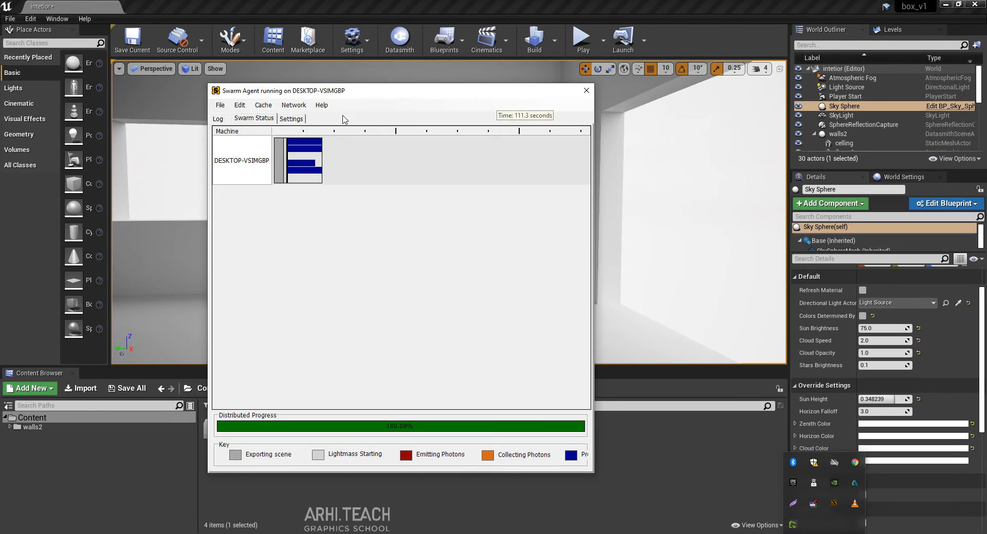
left_click(217, 119)
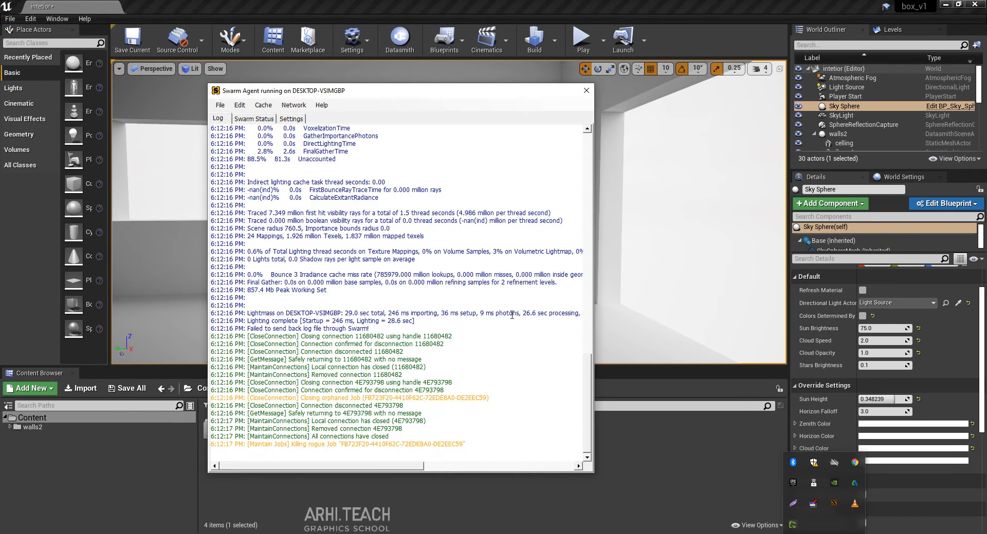
mouse_move(419, 314)
left_mouse_down()
mouse_move(380, 322)
mouse_move(404, 323)
left_mouse_up()
left_click(391, 324)
left_click(403, 328)
Step: Place a Post Process Volume inside the room and enable its Infinite Extent setting
right_click_drag(677, 303, 111, 124)
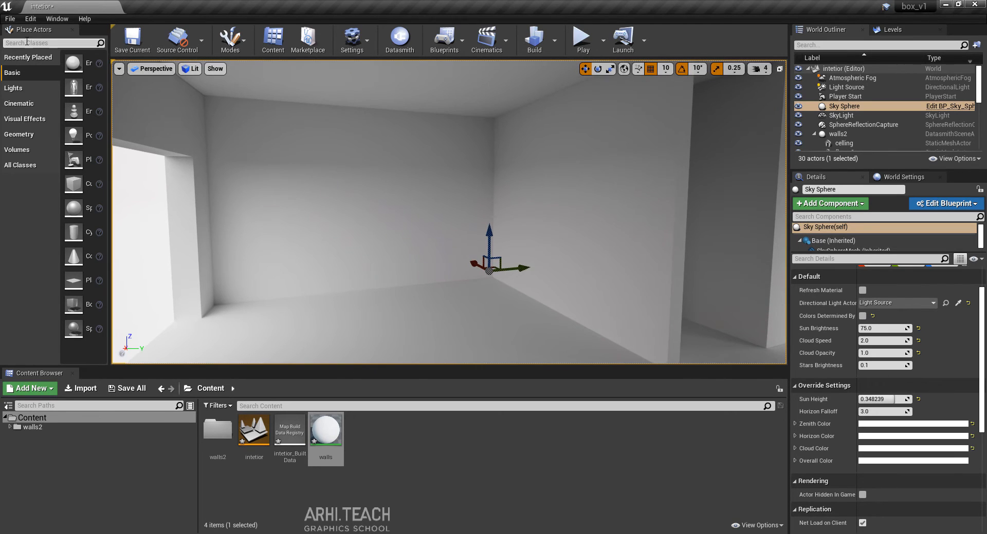
type("post")
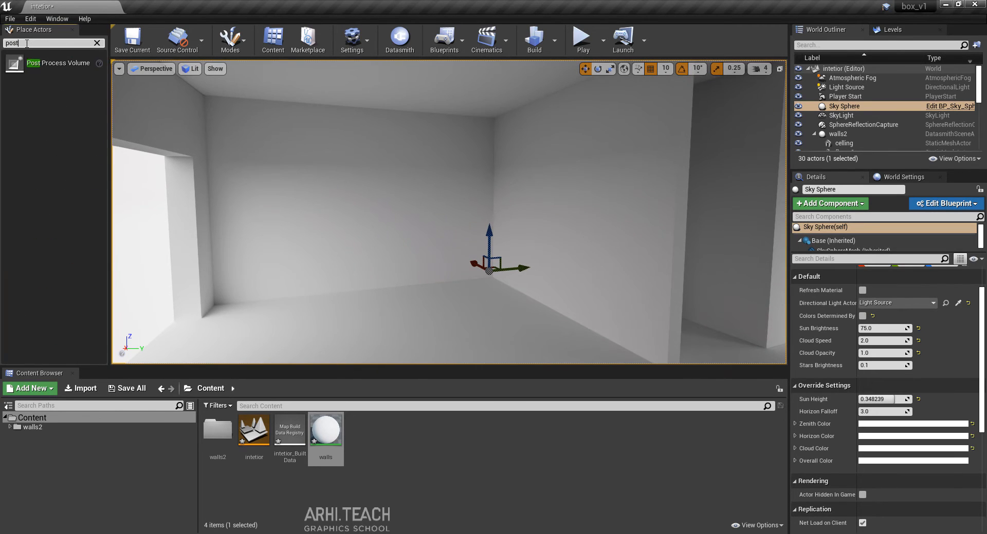
left_click_drag(56, 63, 488, 267)
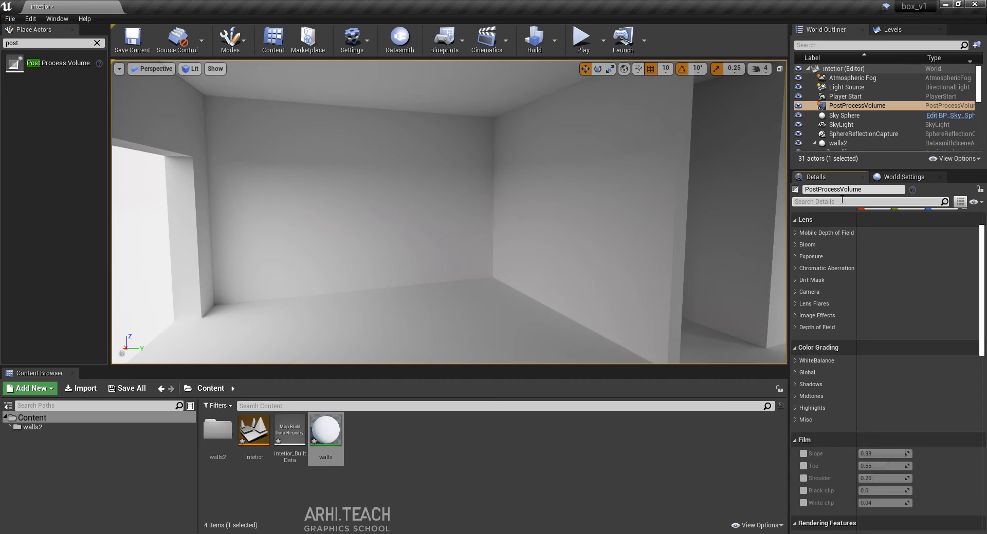
type("inf")
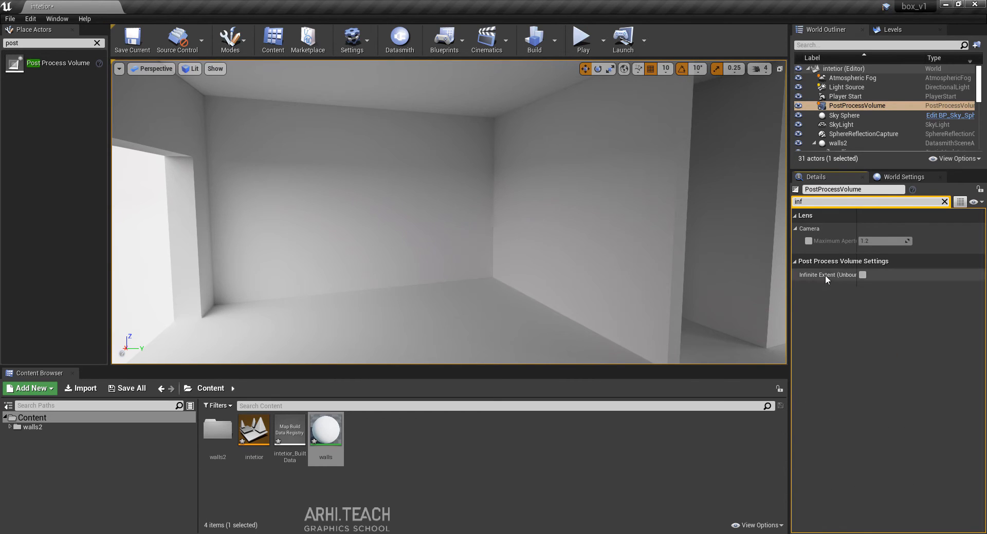
left_click(863, 275)
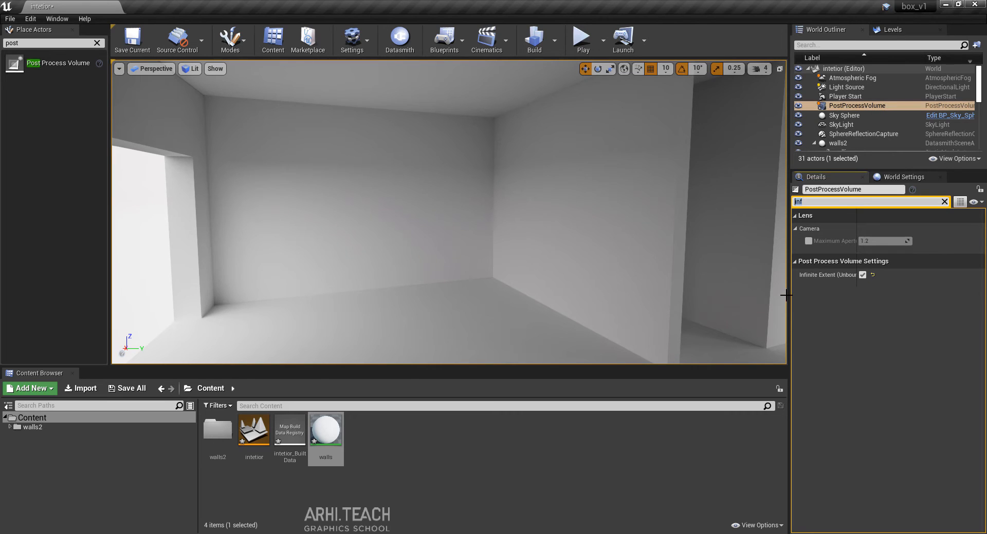
Step: Set the PostProcessVolume's Exposure Compensation to 2.0
type("e")
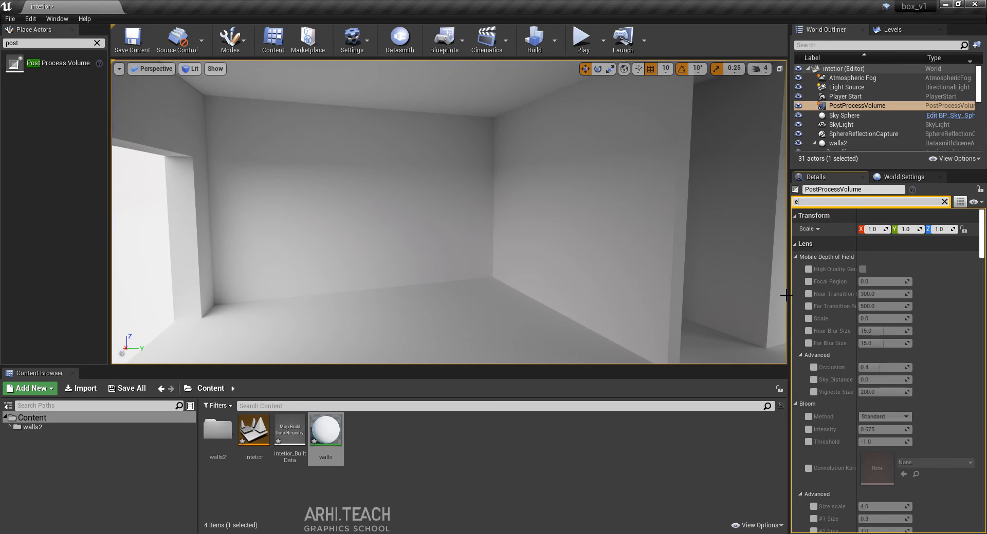
type("xpos")
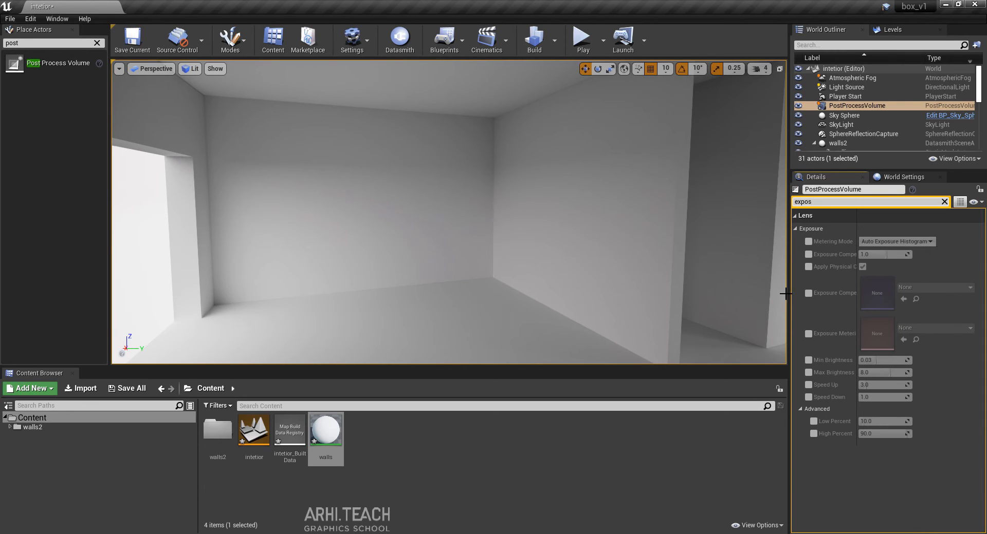
left_click(878, 254)
type("2")
key("Return")
Step: Override the PostProcessVolume's global color grading Gamma and set it to 0.7
left_click(840, 203)
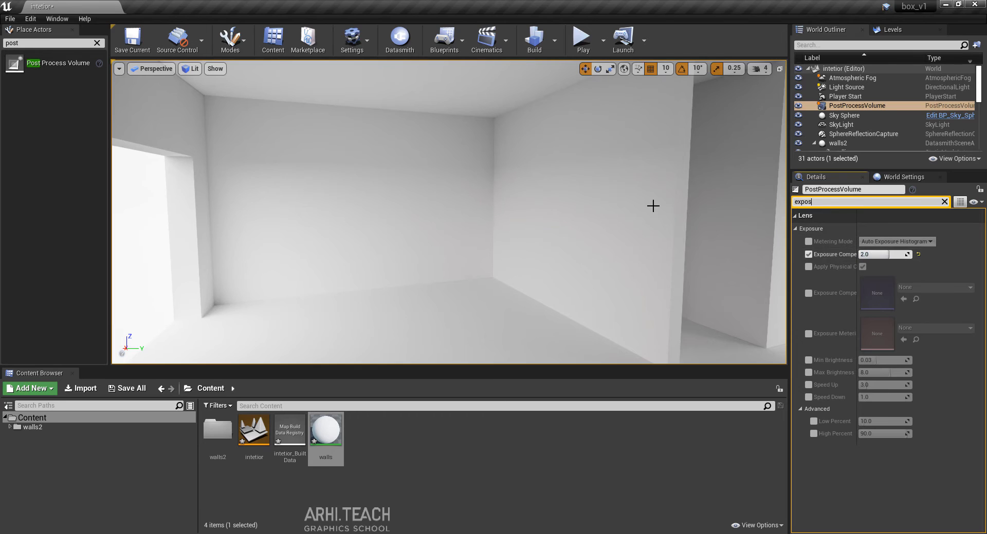
type("gamma")
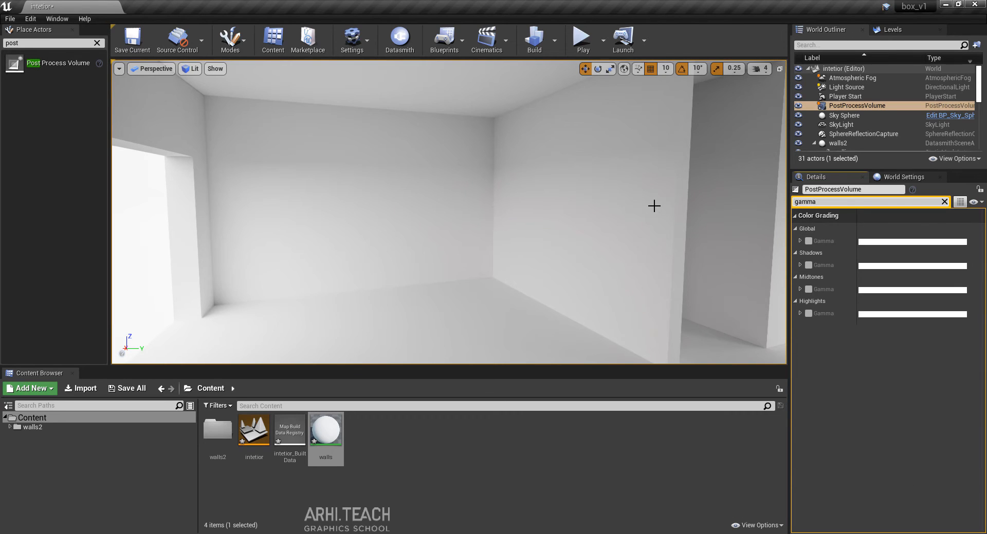
left_click(799, 241)
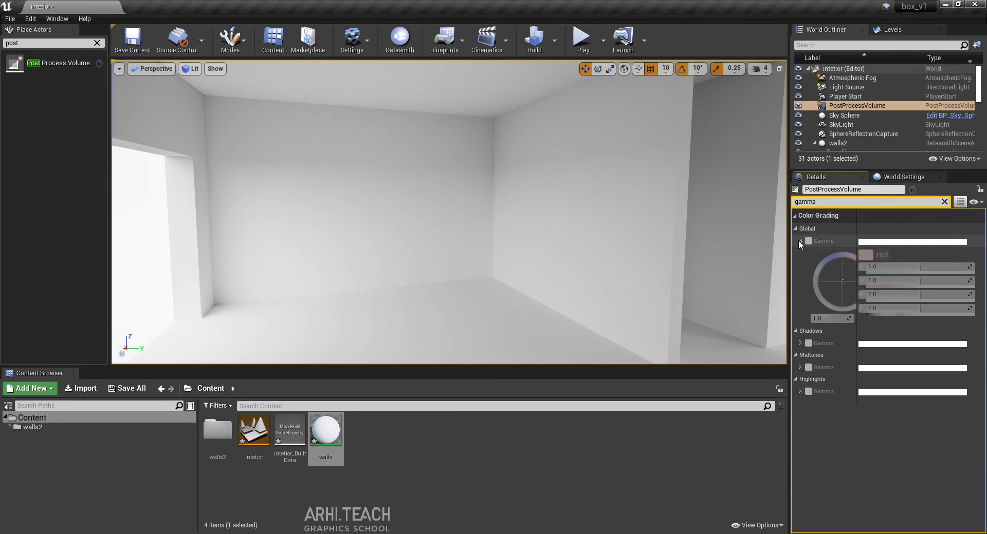
left_click(808, 241)
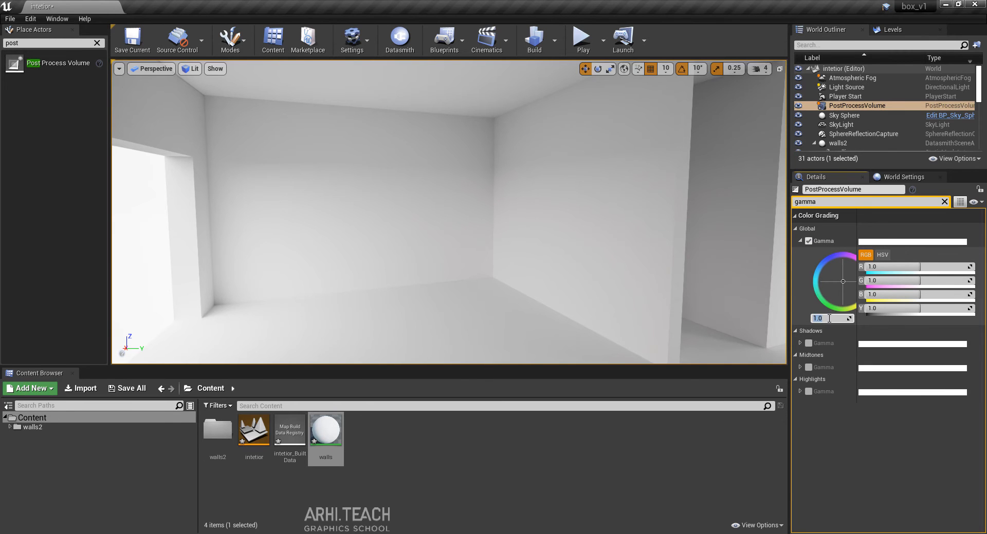
left_click(829, 319)
type(".7")
key("Return")
Step: Enable Affects World and Use Temperature on the directional Light Source above the building
right_click_drag(493, 90, 653, 92)
right_click_drag(370, 190, 282, 166)
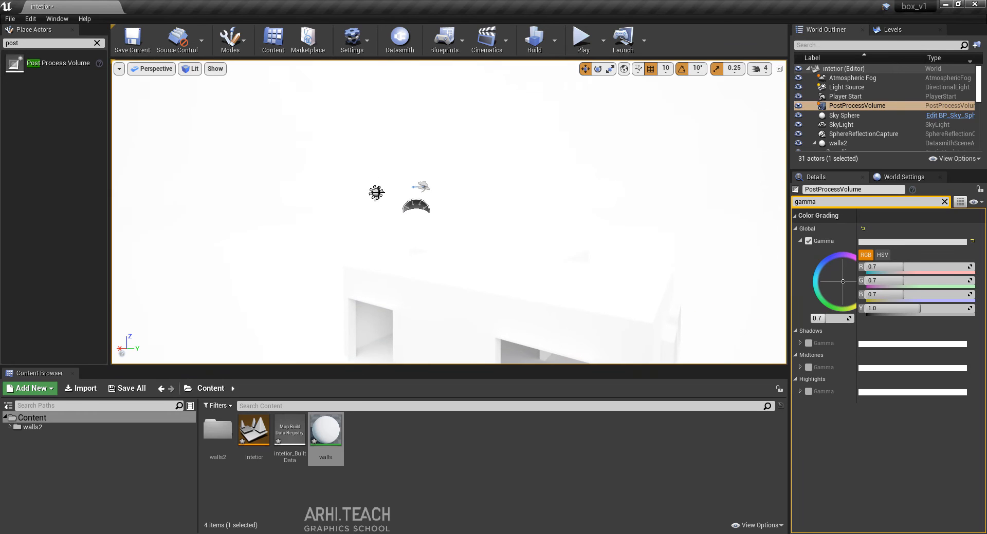
left_click(376, 193)
right_click_drag(483, 265, 700, 188)
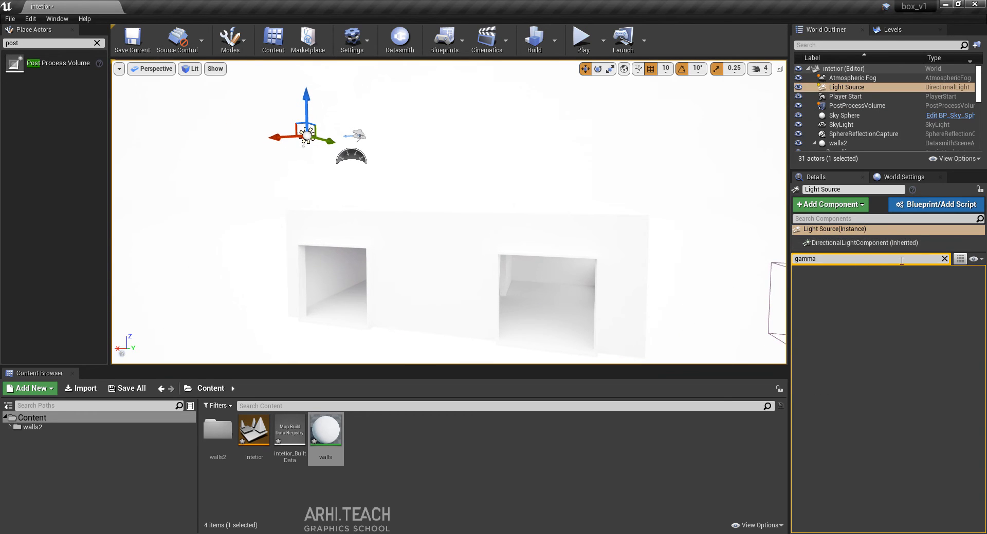
left_click(944, 260)
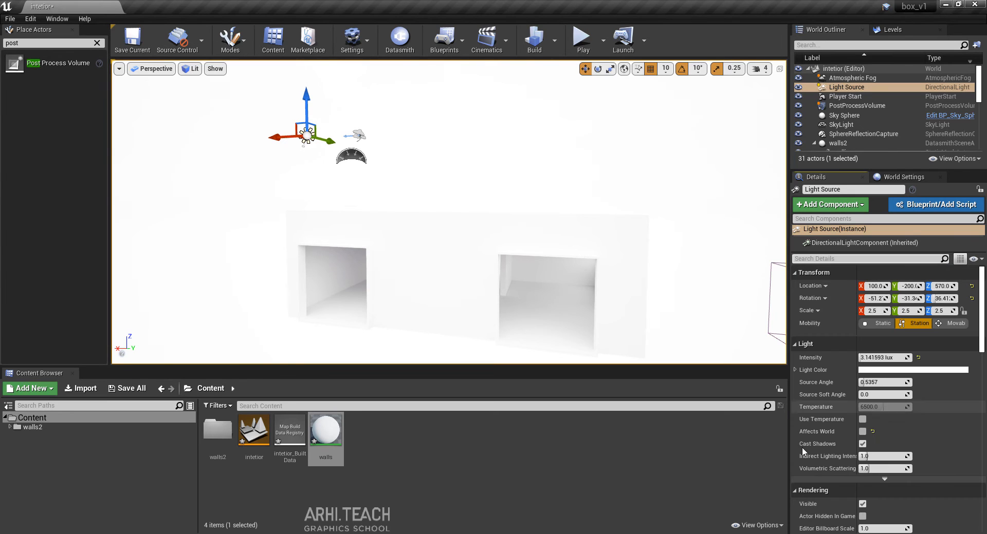
left_click(866, 430)
scroll(917, 381, "down", 1)
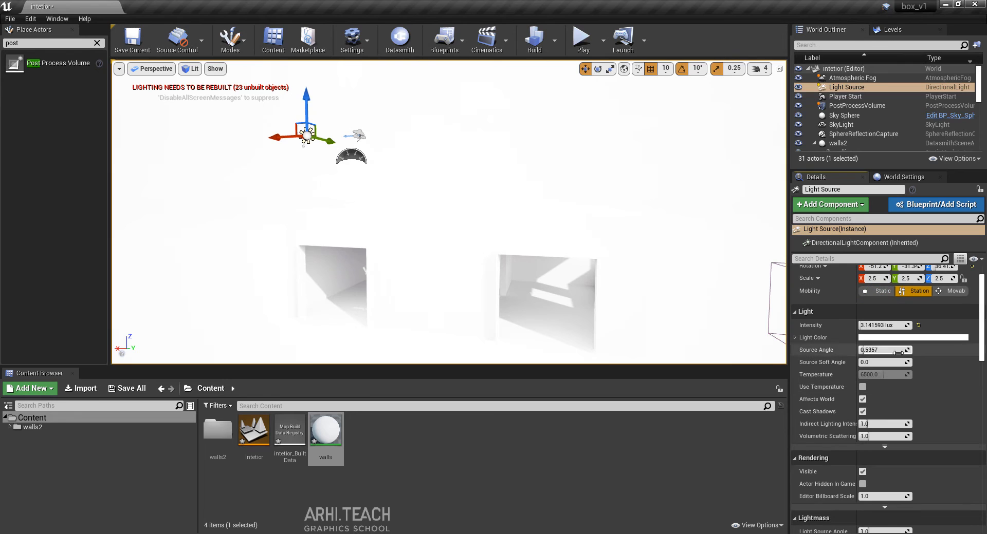
left_click(863, 388)
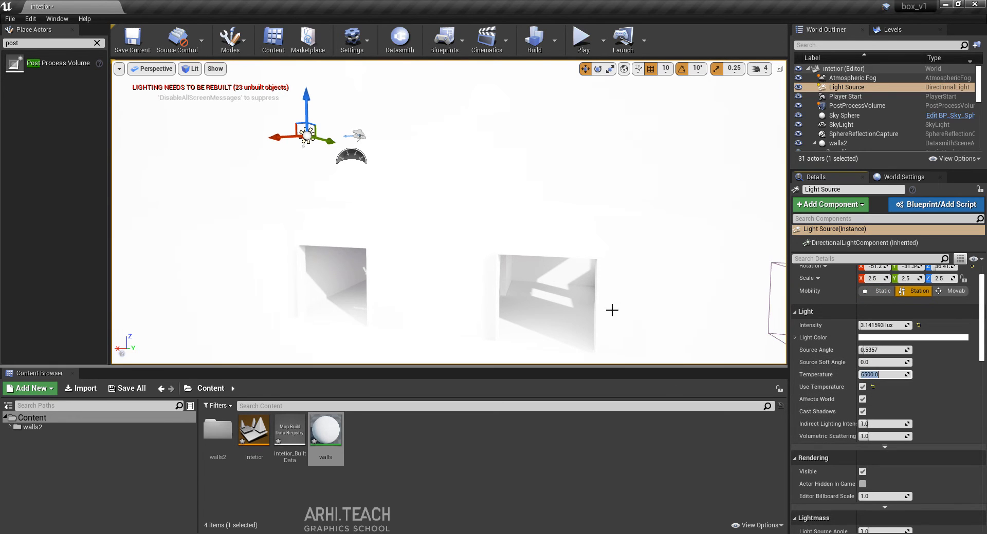
Step: Build the level with the directional light affecting the interior, and dismiss the Message Log
key("w")
right_click_drag(612, 310, 646, 324)
key("d")
key("a")
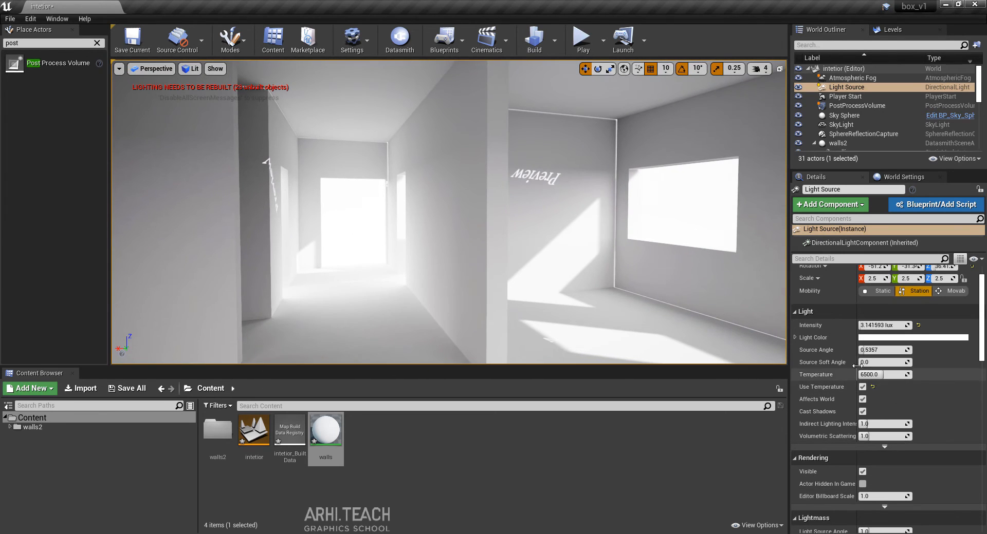
left_click(541, 45)
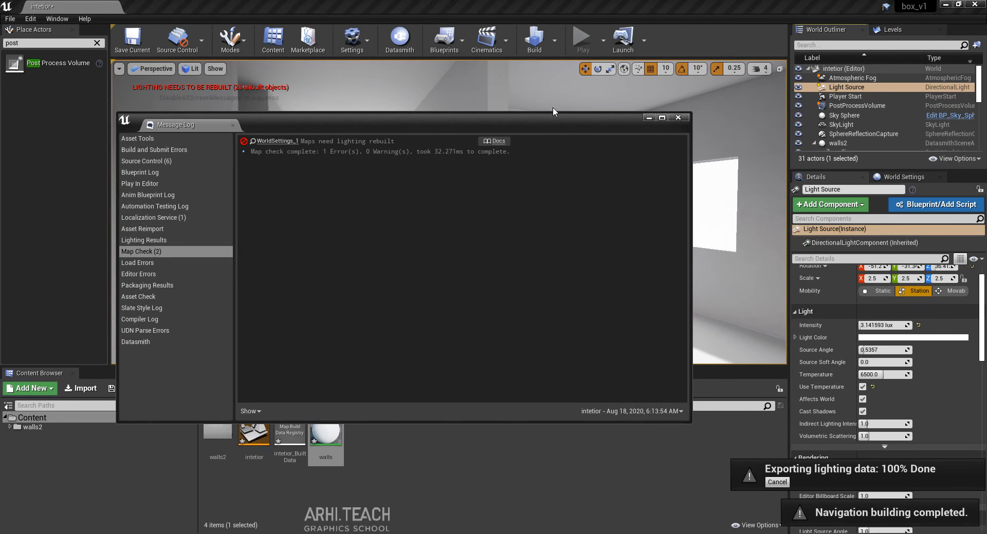
left_click(648, 118)
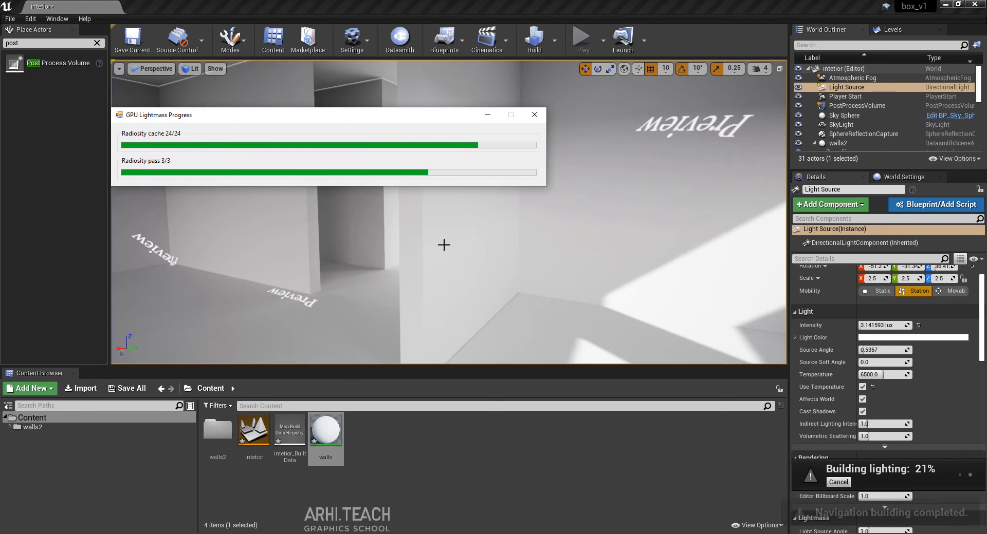
Step: Look around the rebuilt interior to examine the sunlight patches and the shading on the walls and floor
right_click_drag(444, 246, 360, 244)
right_click_drag(453, 225, 493, 227)
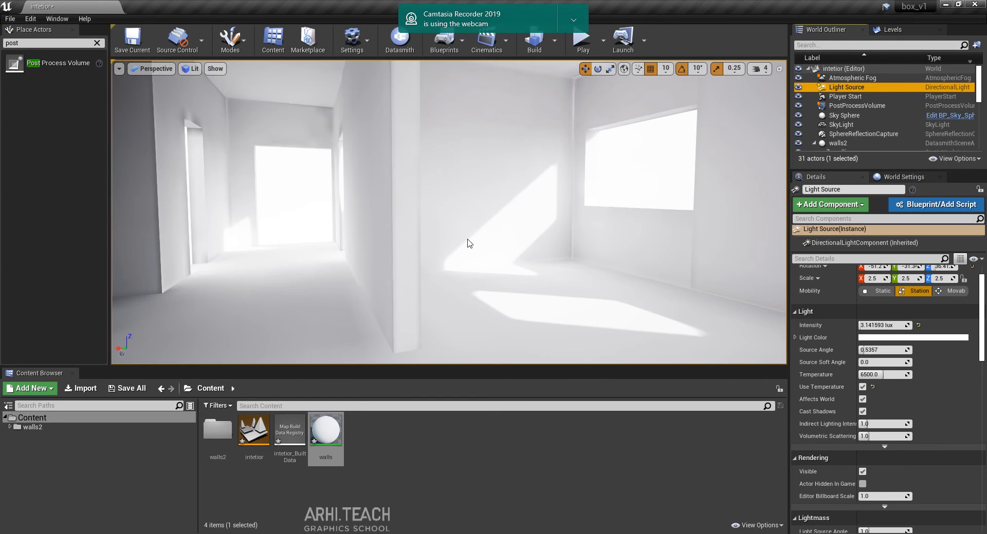
right_click_drag(468, 243, 309, 247)
right_click_drag(514, 210, 582, 183)
scroll(583, 183, "up", 5)
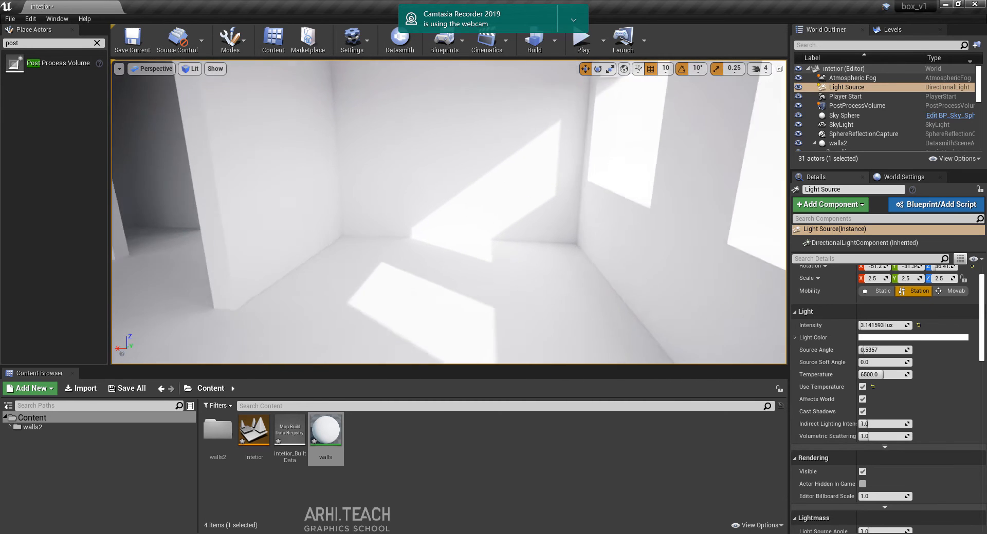
right_click_drag(449, 212, 419, 206)
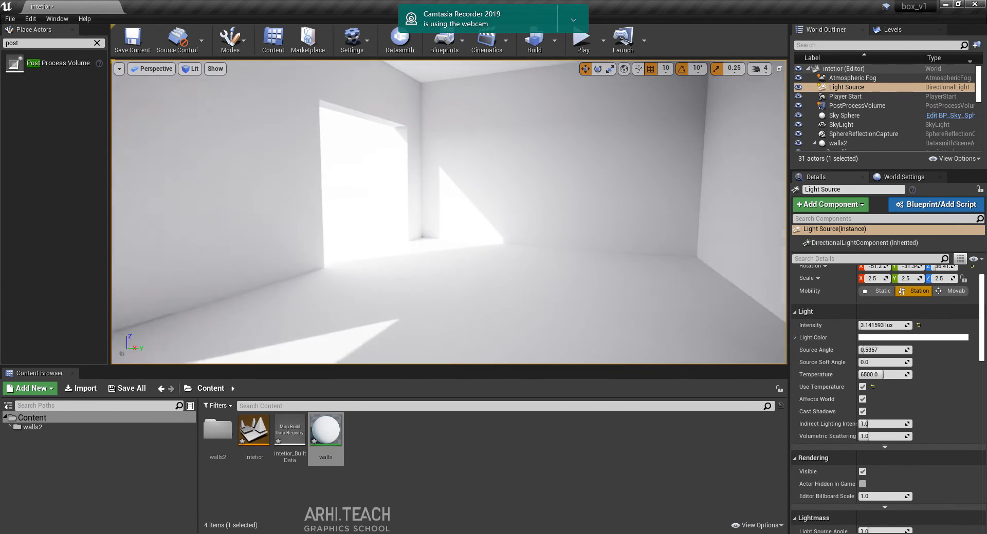
right_click_drag(616, 231, 655, 234)
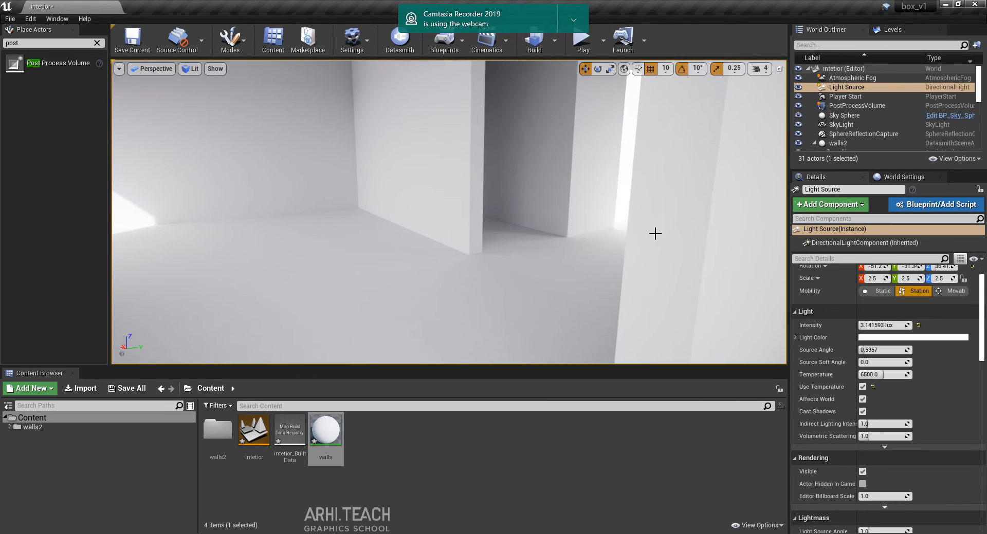
Step: Try Exposure Compensation values of 1.0 and 1.5 on the PostProcessVolume and compare the brightness of the rooms
left_click(856, 106)
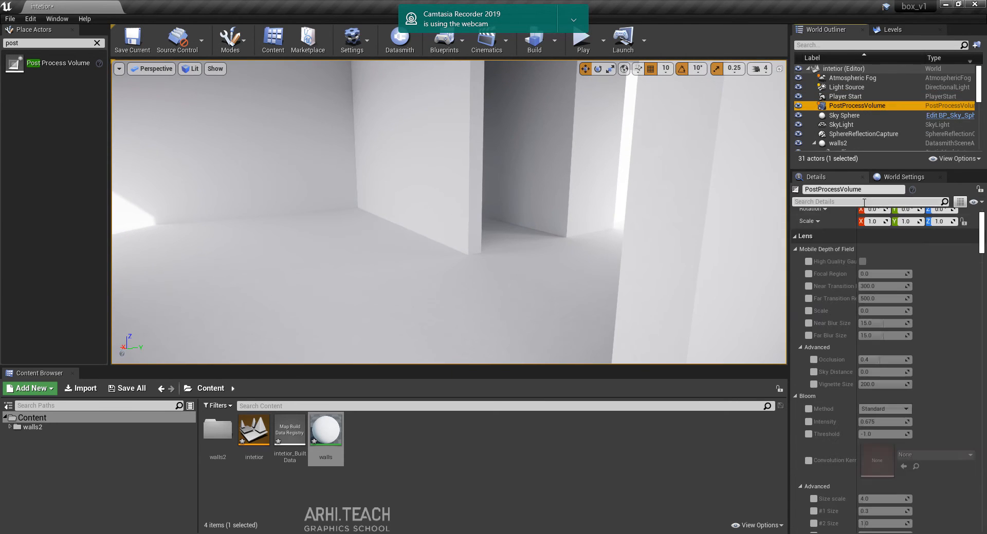
left_click(842, 202)
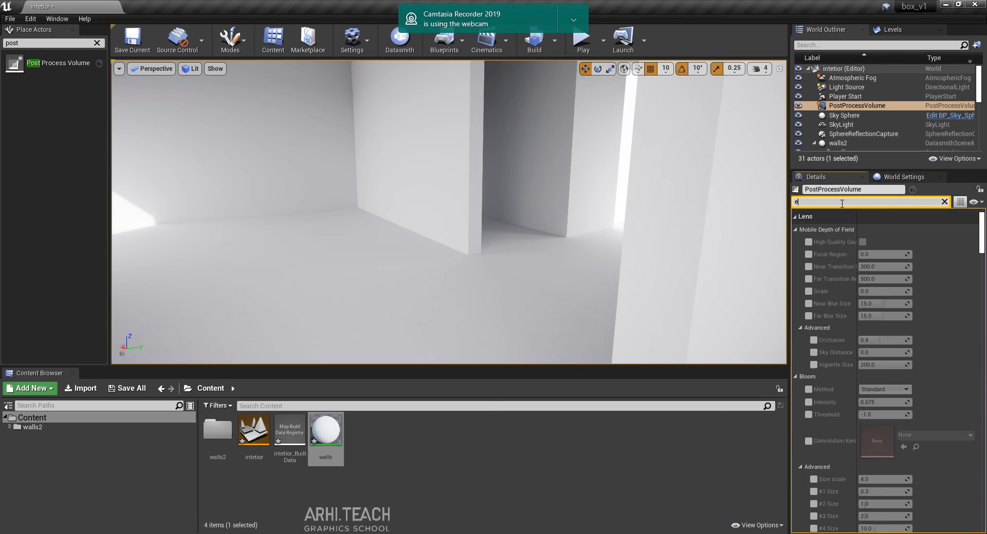
type("expo")
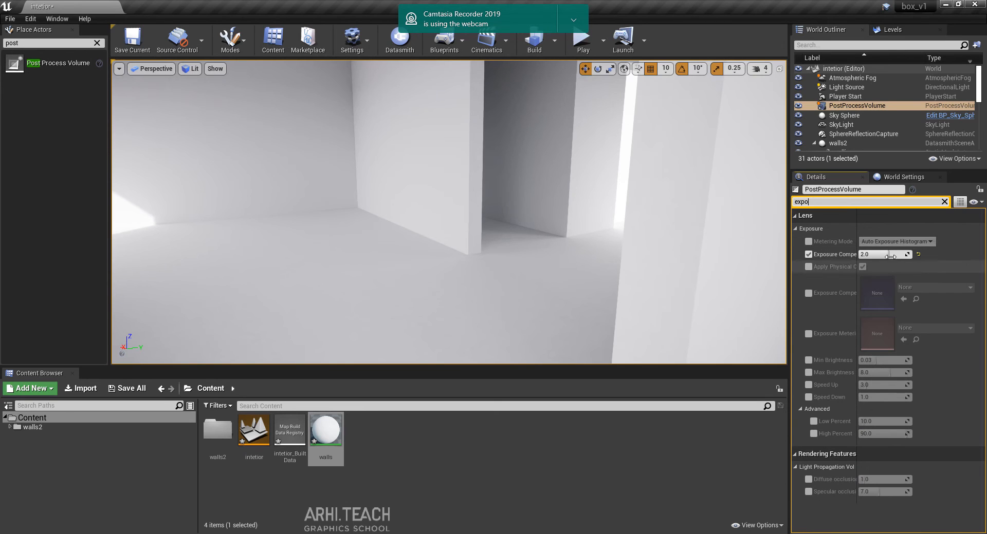
left_click(890, 255)
key("Return")
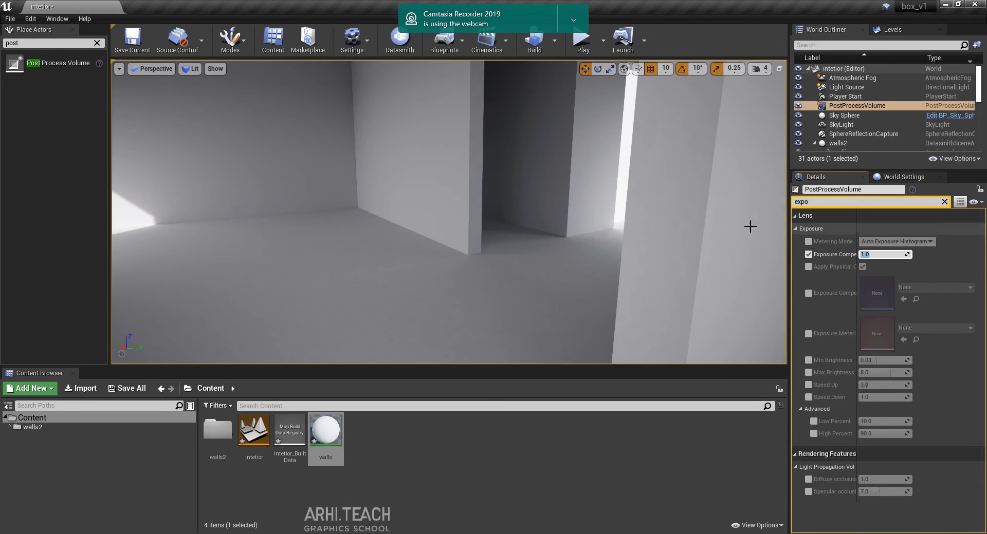
right_click_drag(615, 232, 663, 275)
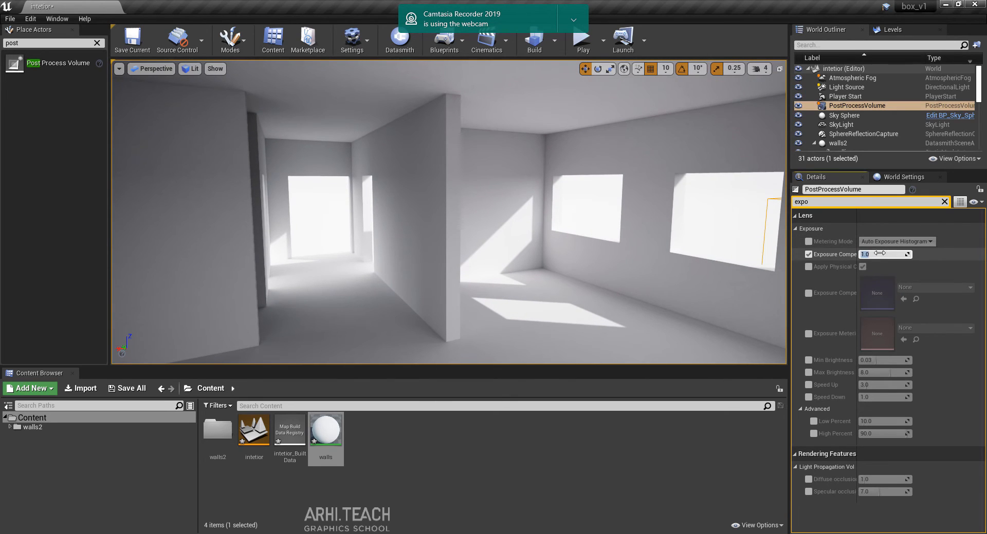
key("Return")
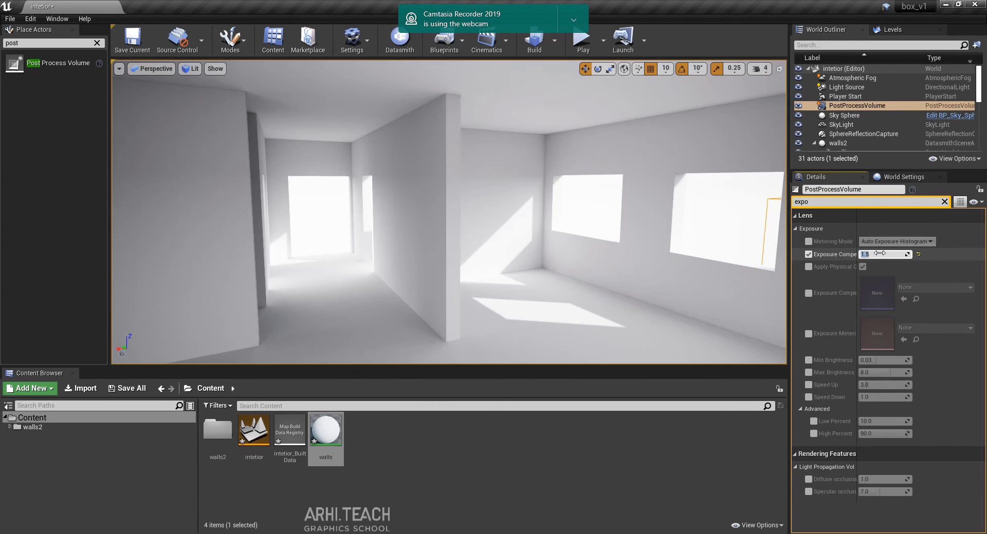
right_click_drag(406, 236, 709, 275)
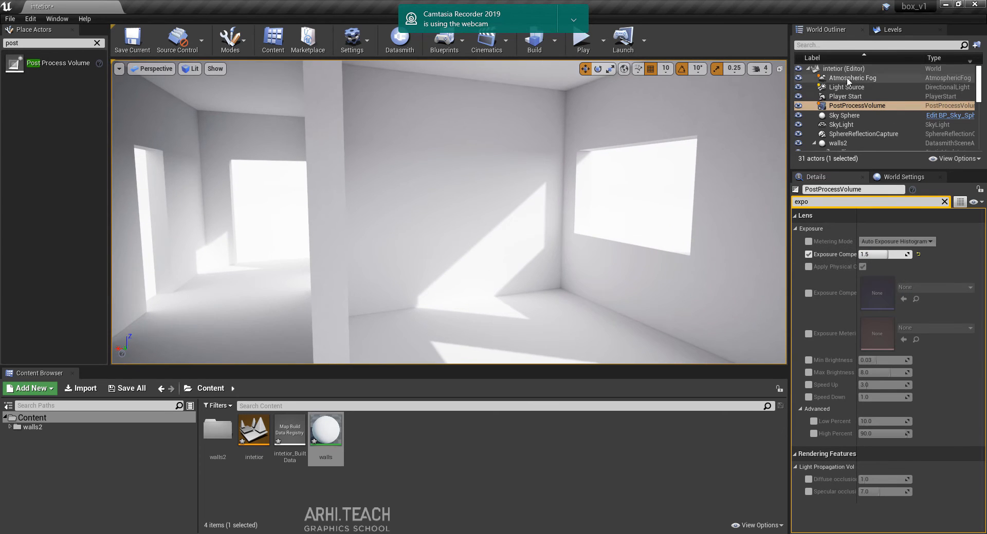
right_click_drag(581, 221, 637, 246)
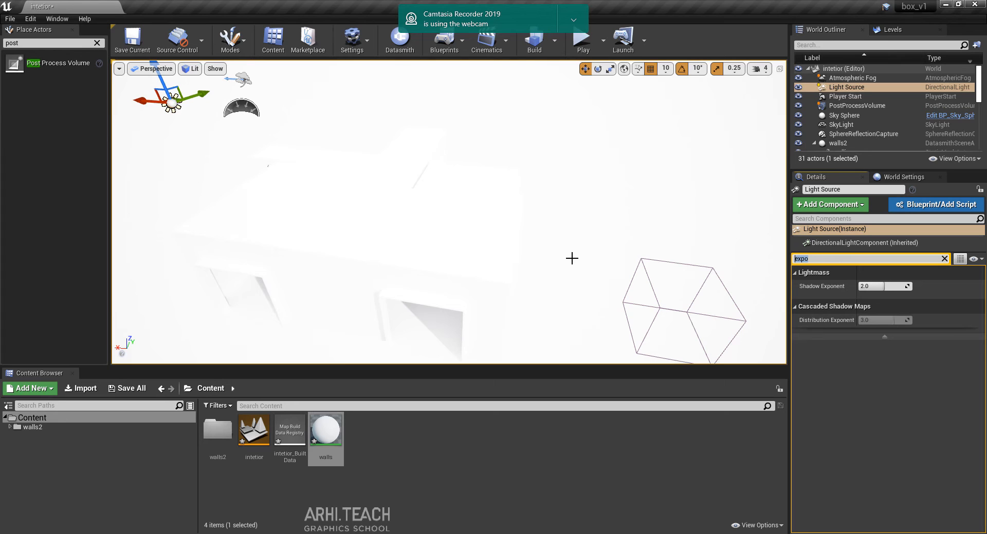
key("BackSpace")
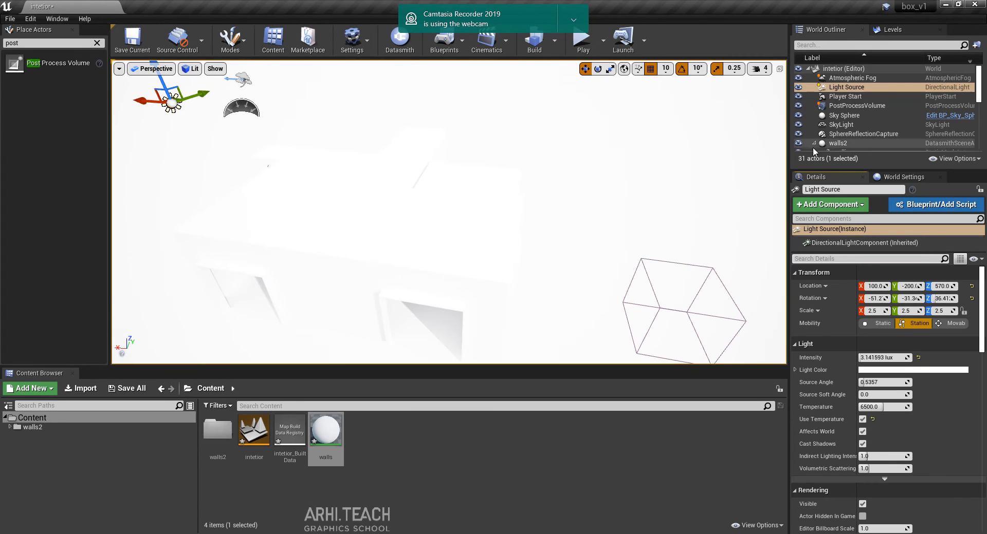
mouse_move(696, 150)
right_mouse_down()
mouse_move(683, 118)
mouse_move(697, 150)
right_mouse_up()
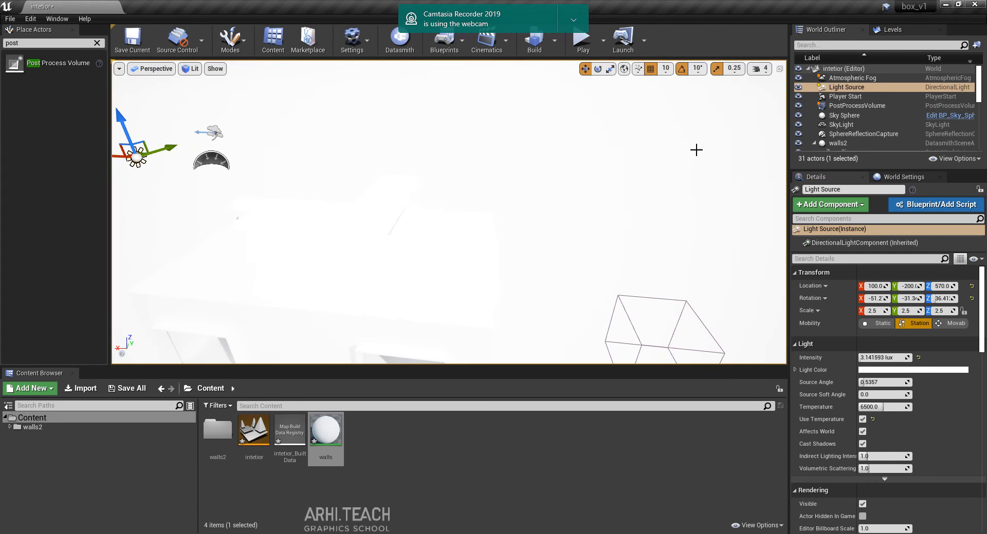
Step: Select the PostProcessVolume again and set its Exposure Compensation to 2.0
left_click(854, 105)
left_click(827, 202)
type("expo")
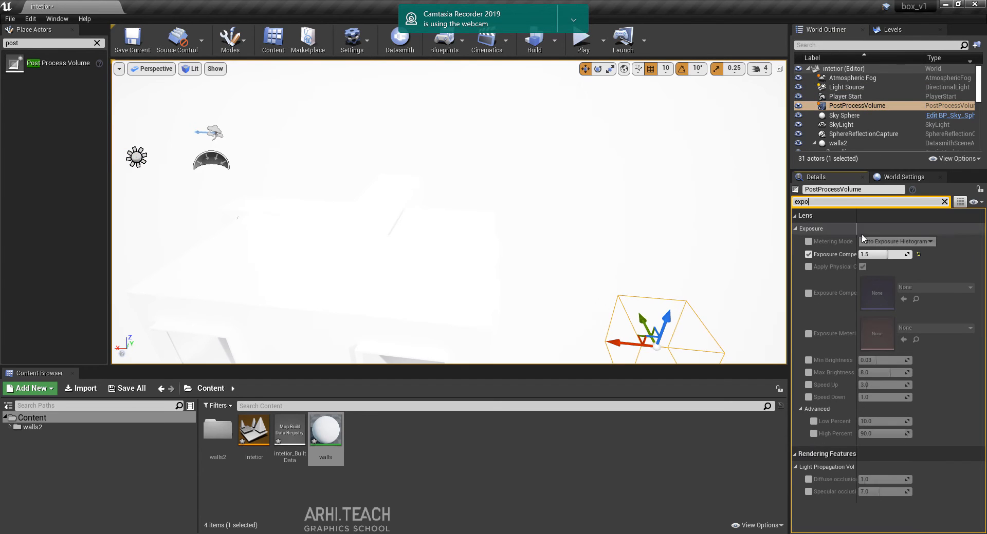
left_click(875, 254)
type("2")
Step: Go back inside the building and examine the brightness of the rooms with the new exposure
key("w")
right_click_drag(489, 259, 632, 262)
key("w")
key("w")
key("s")
key("w")
key("s")
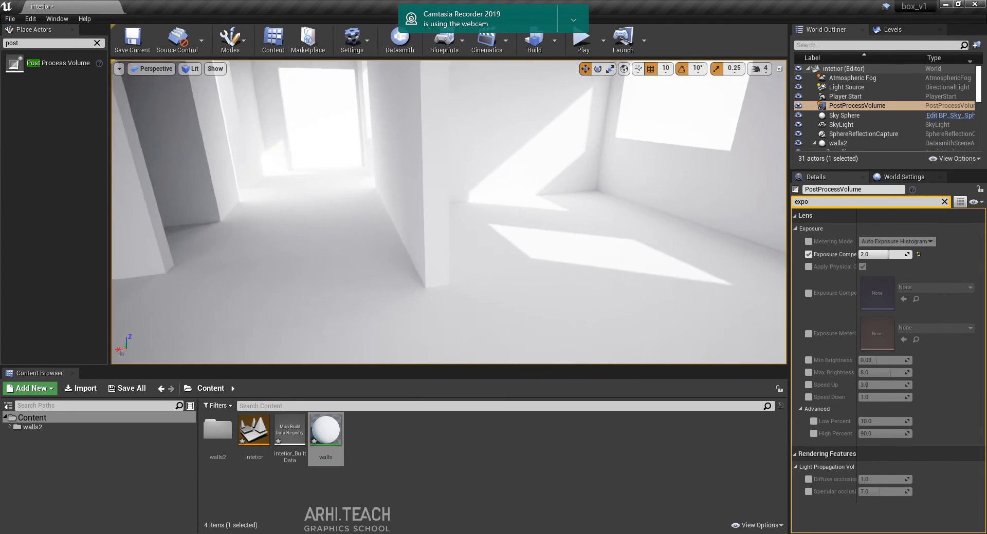
right_click_drag(496, 288, 496, 252)
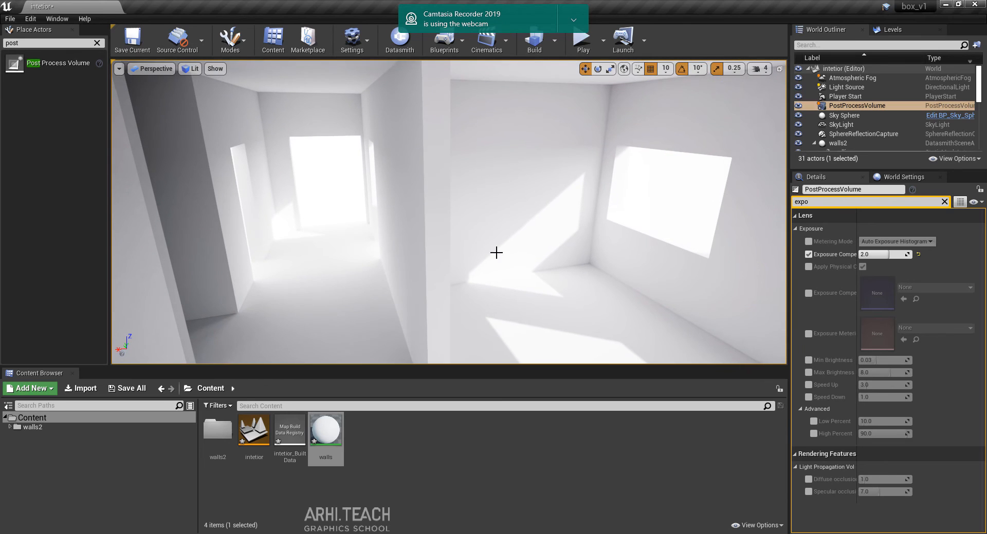
Step: Set the SkyLight's Intensity Scale to 0.5
left_click(843, 124)
left_click(944, 259)
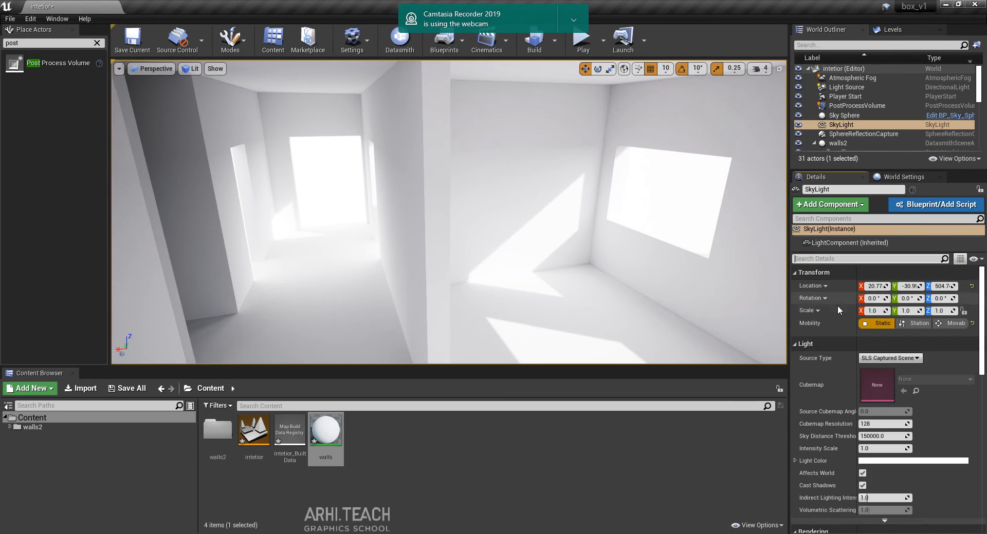
scroll(943, 338, "down", 1)
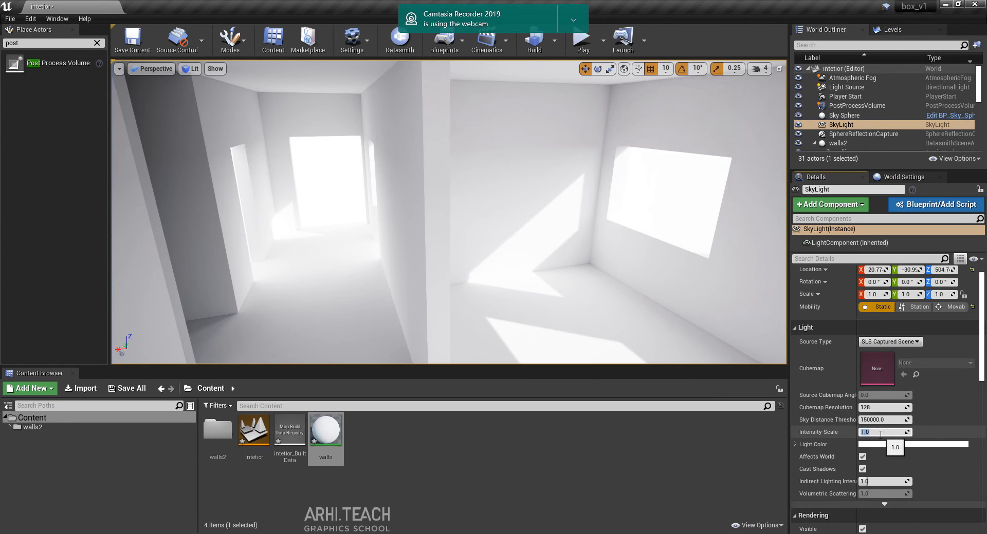
right_click_drag(575, 231, 531, 215)
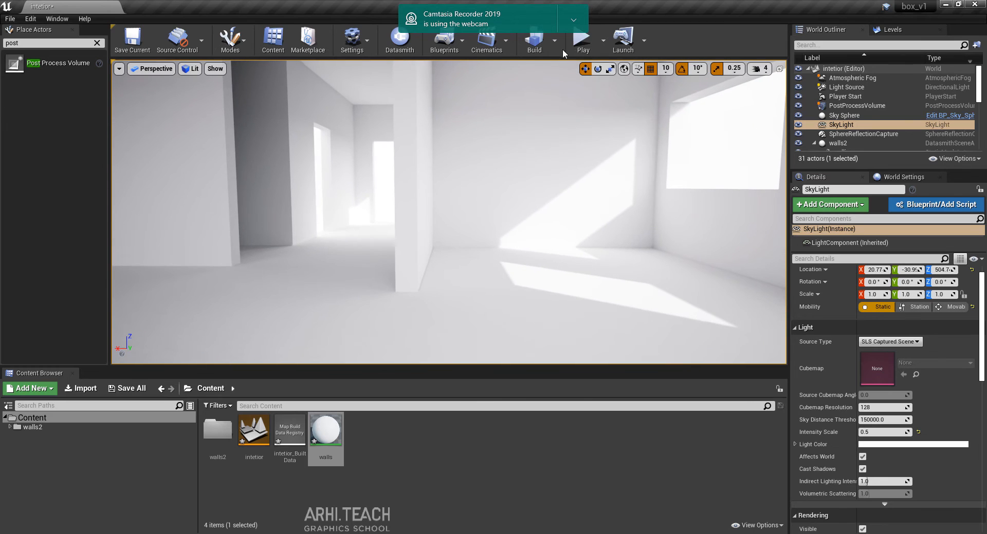
left_click(577, 21)
left_click(584, 39)
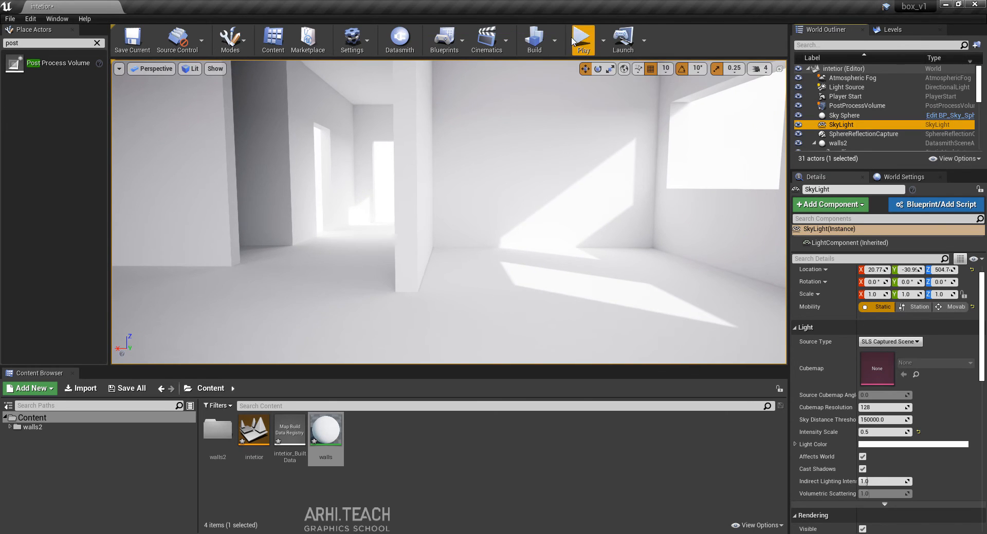
Step: Rebuild the level's lighting with the dimmed SkyLight and look over the rooms in the viewport
left_click(535, 38)
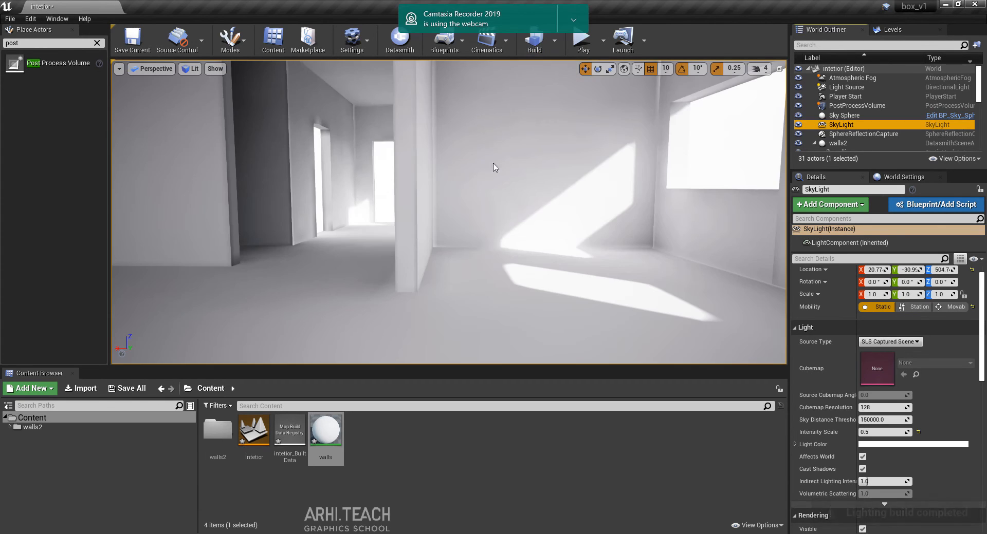
mouse_move(496, 168)
right_mouse_down()
mouse_move(519, 169)
mouse_move(498, 169)
right_mouse_up()
right_click_drag(528, 118, 528, 117)
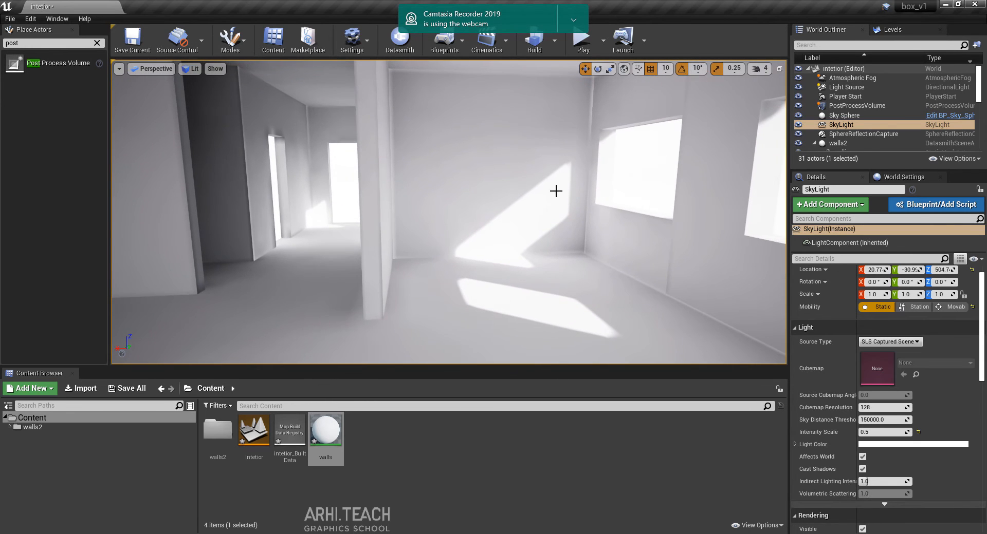
right_click_drag(556, 192, 360, 169)
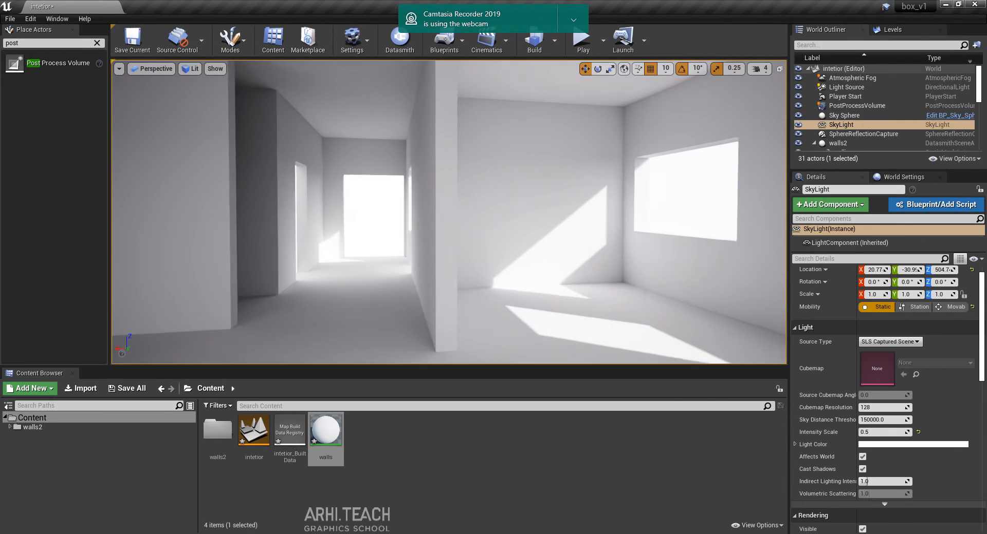
right_click_drag(606, 195, 462, 209)
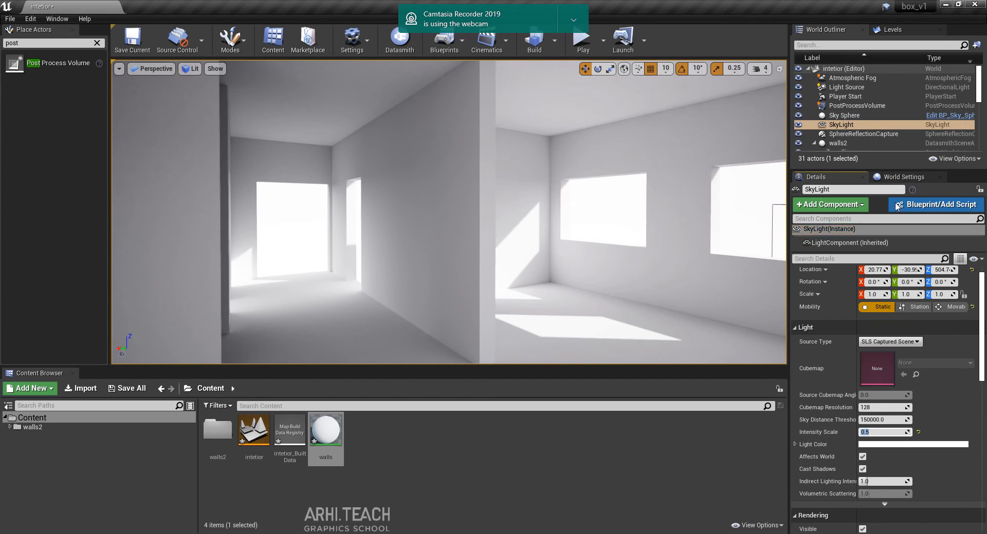
Step: Set the Temperature of the directional Light Source to 4000 and face the corridor
left_click(848, 87)
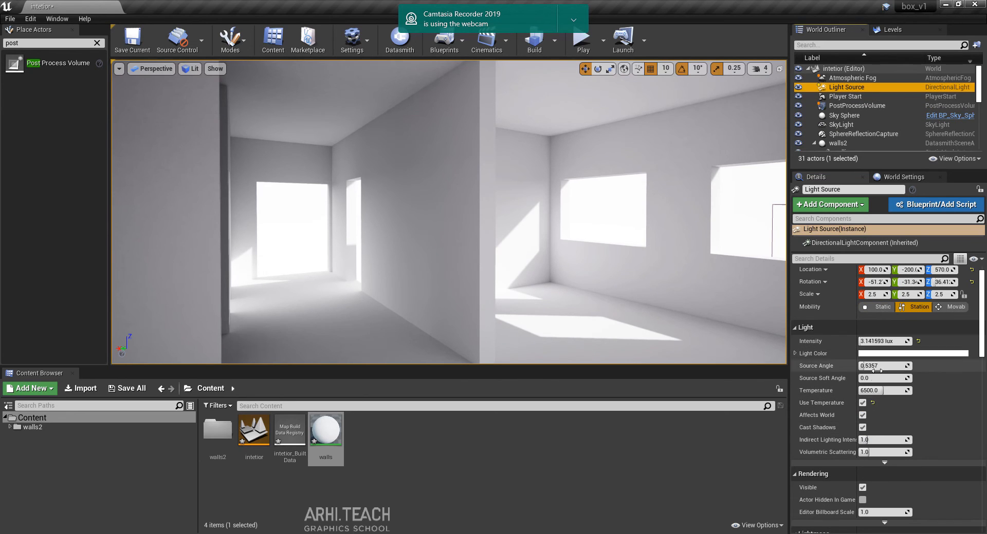
left_click(863, 390)
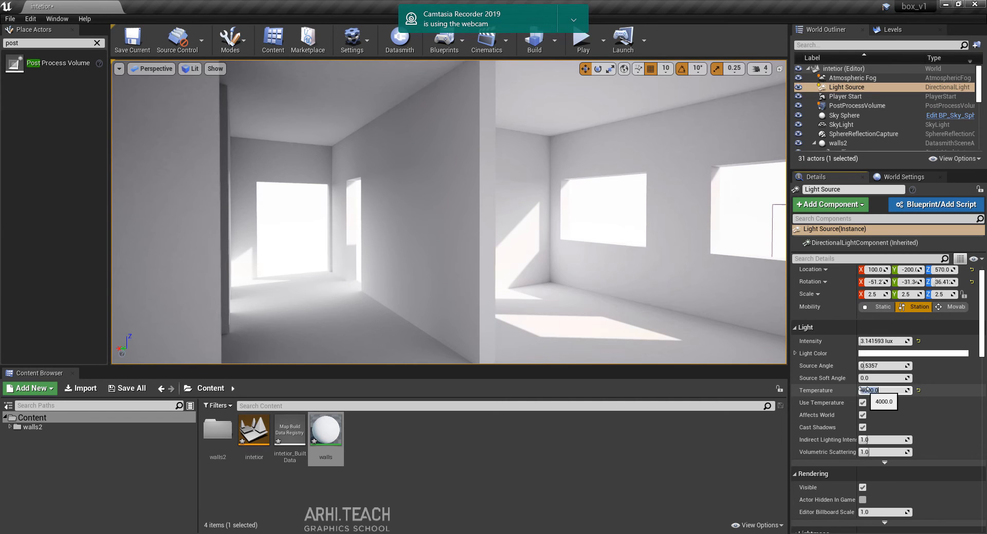
key("w")
right_click_drag(571, 244, 607, 101)
Step: Hide the webcam notification and rebuild the lighting with the warmer sun
left_click(574, 24)
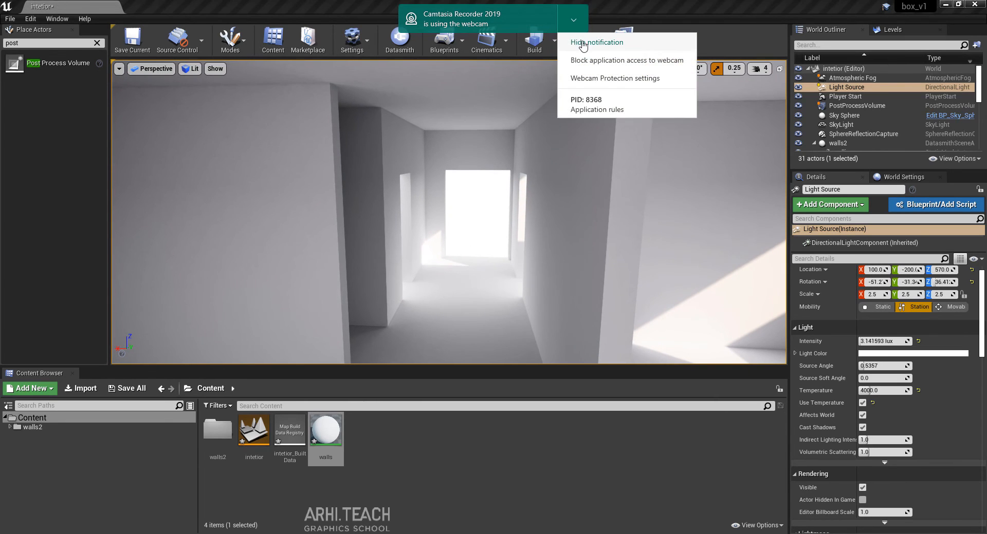
left_click(591, 38)
left_click(534, 39)
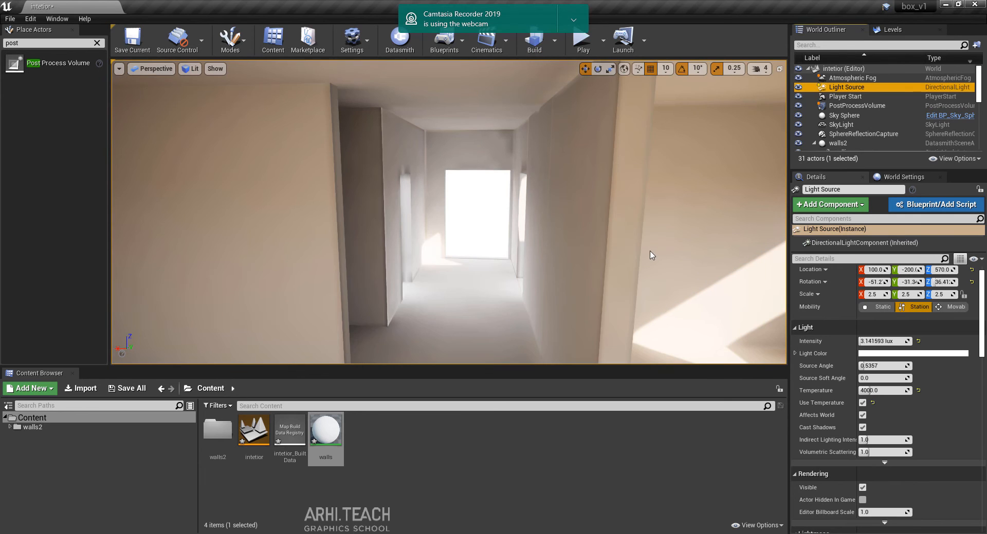
Step: Move through the rooms and examine the warm baked light on the walls and ceiling
key("a")
right_click_drag(676, 267, 743, 259)
key("w")
key("s")
key("w")
right_click_drag(463, 148, 724, 247)
key("s")
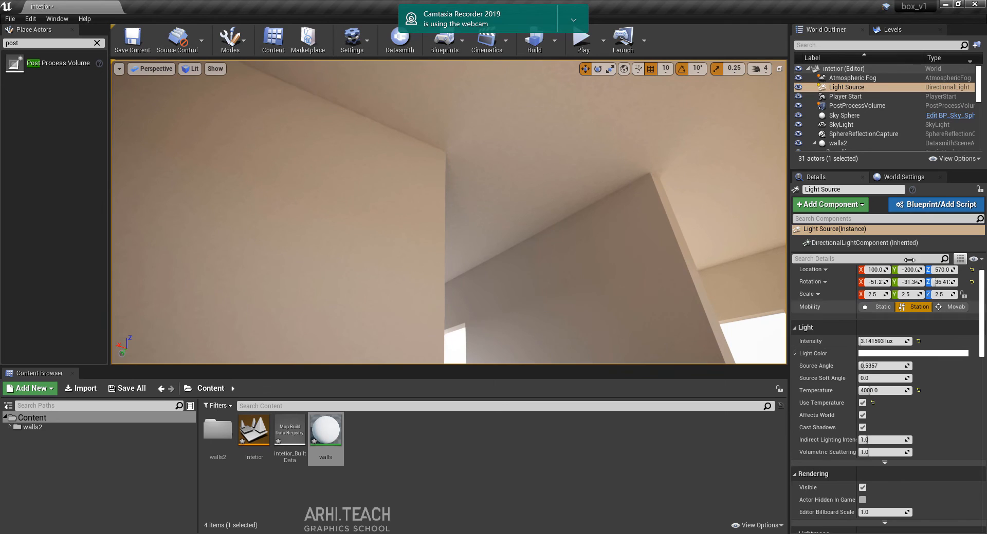
Step: Expand the Lightmass Settings in the World Settings, check the Compress Lightmaps option, and inspect the walls again
left_click(903, 181)
scroll(902, 352, "down", 2)
scroll(902, 353, "up", 2)
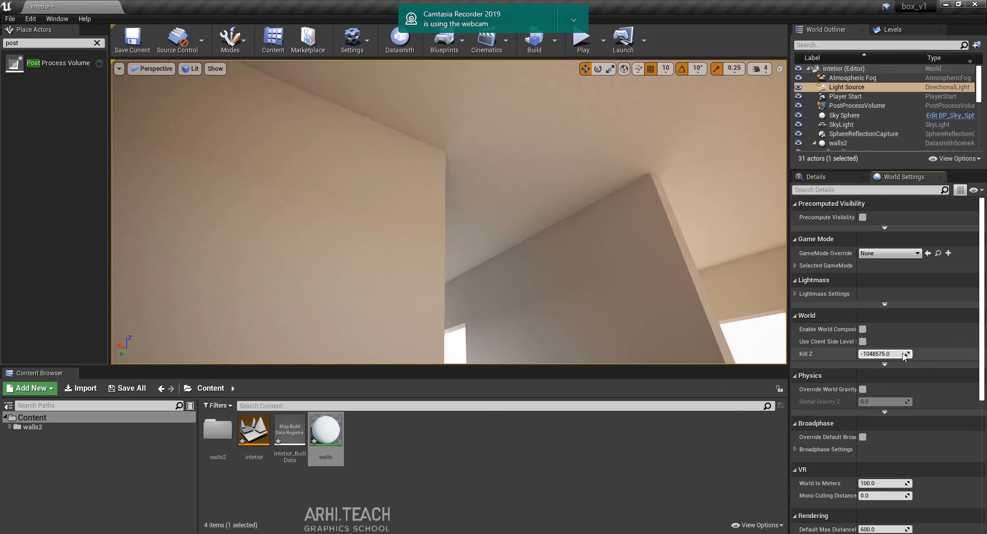
left_click(796, 294)
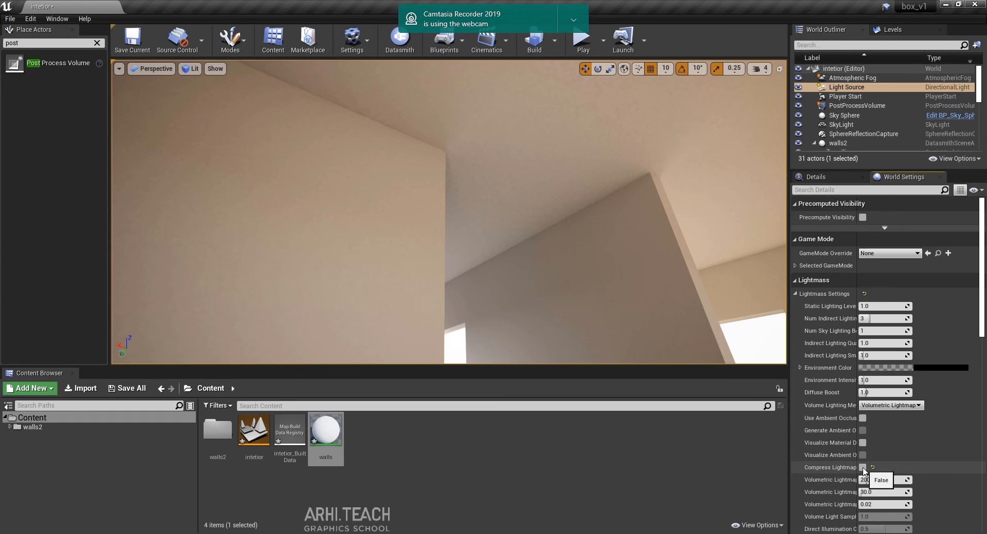
right_click_drag(731, 284, 731, 313)
right_click_drag(448, 212, 360, 212)
mouse_move(449, 213)
left_mouse_down()
mouse_move(436, 198)
mouse_move(443, 178)
mouse_move(443, 212)
left_mouse_up()
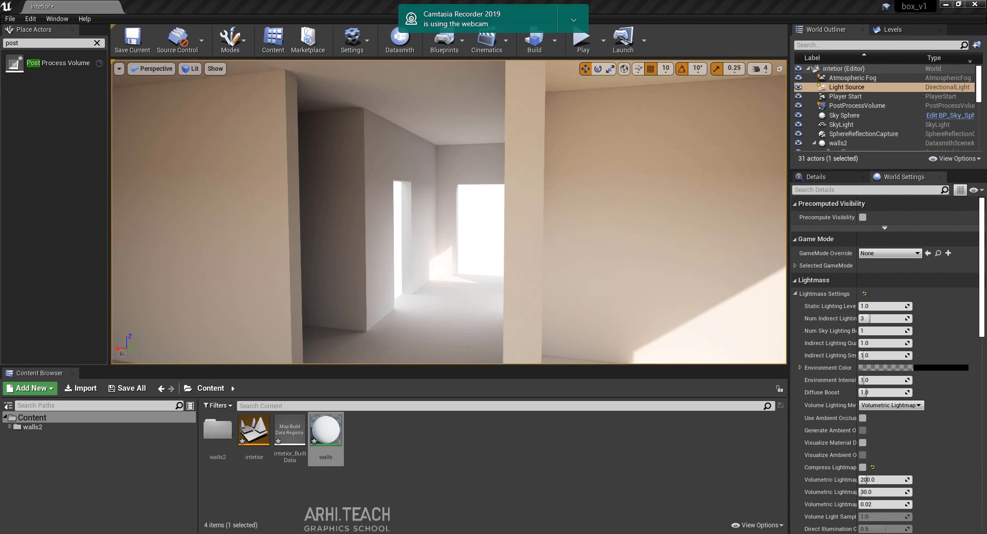
Step: Switch to File Explorer at the UE_4.25\Engine\Config folder and highlight the engine version in its path
left_click_drag(986, 88, 405, 101)
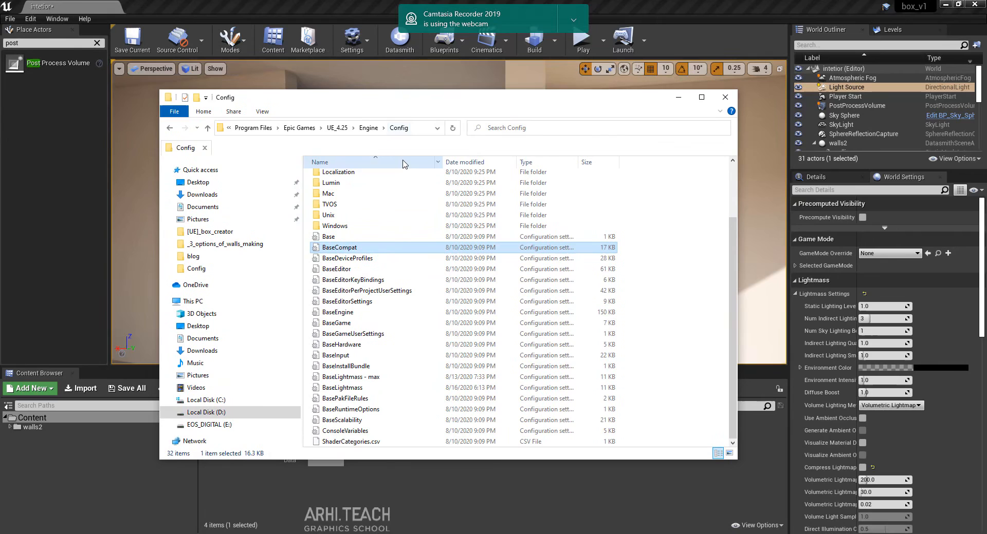
left_click(416, 132)
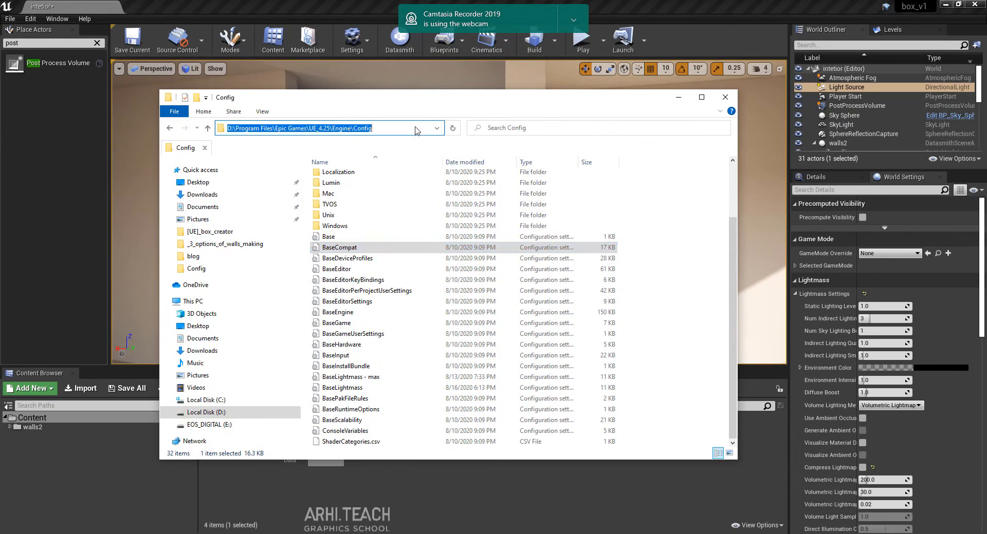
left_click(249, 132)
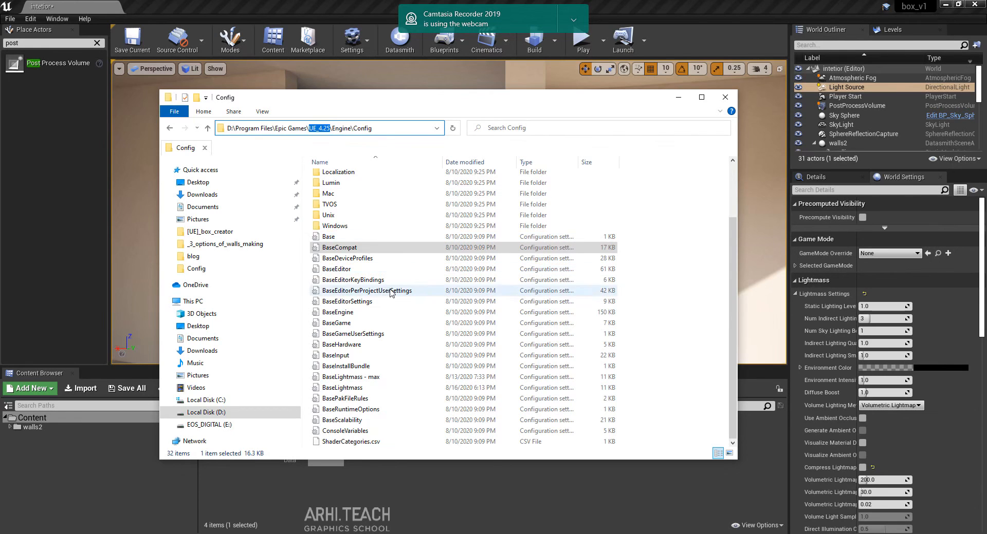
Step: Open the BaseLightmass file in Notepad, examine the GPULightmass sample values at its end, and close it
double_click(368, 391)
scroll(724, 194, "down", 10)
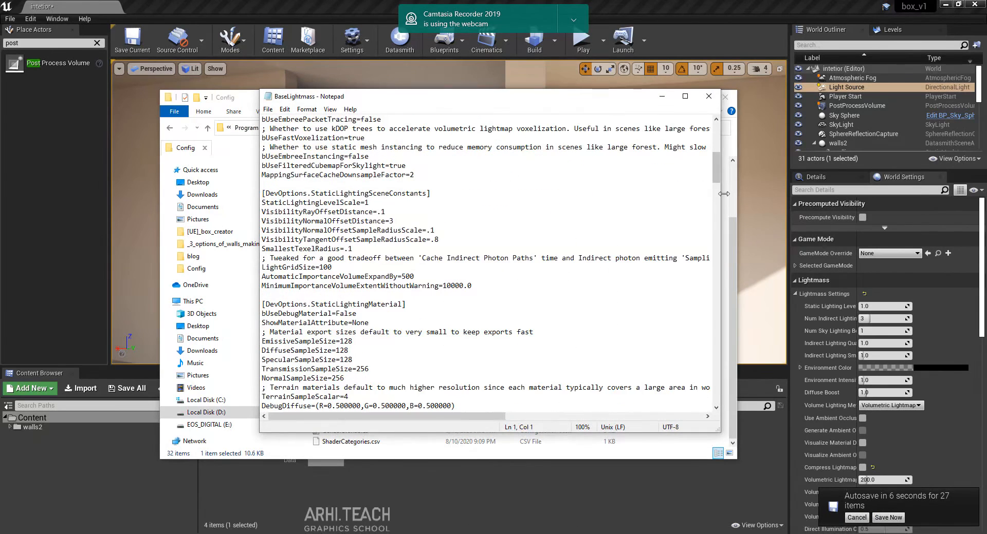
left_click_drag(717, 167, 719, 411)
left_click_drag(345, 378, 378, 397)
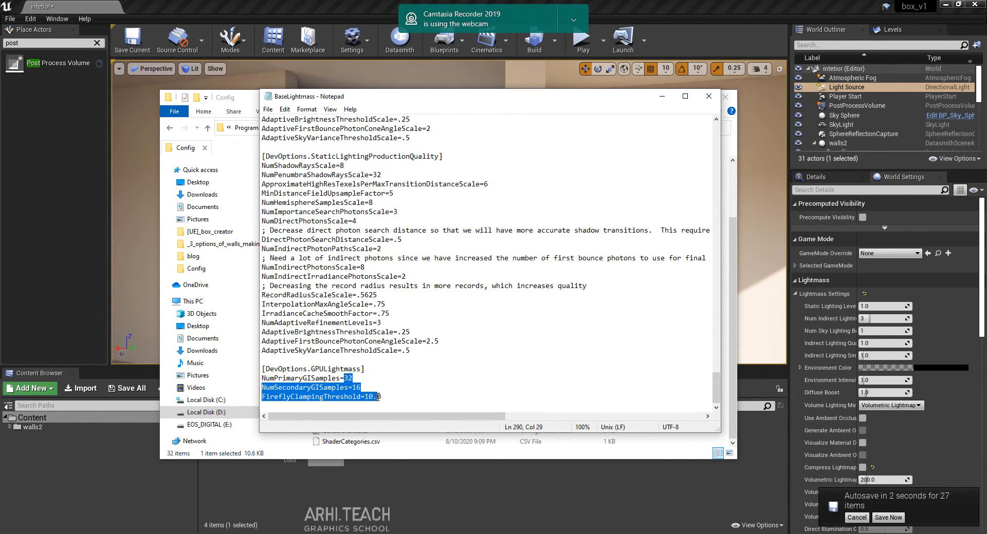
left_click(708, 96)
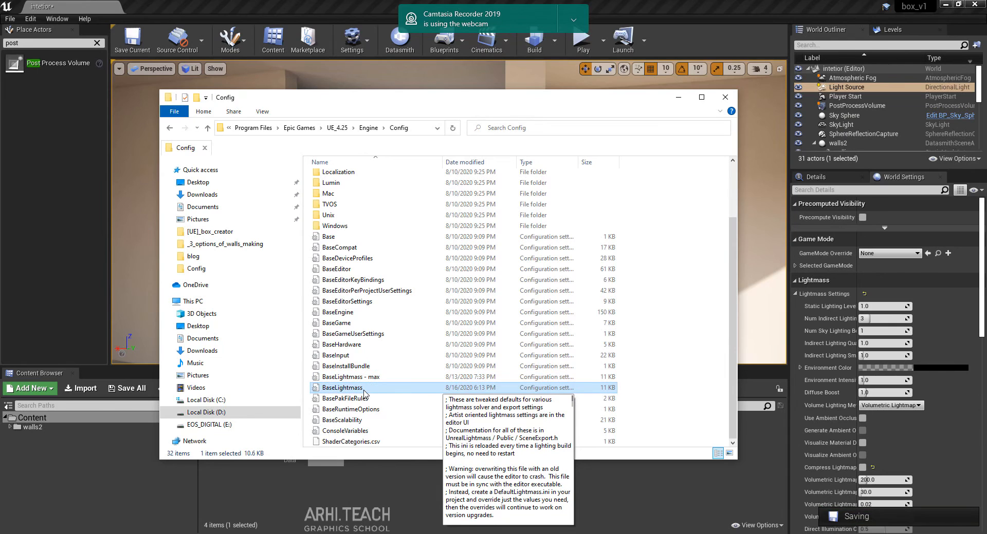
double_click(364, 388)
scroll(379, 388, "down", 8)
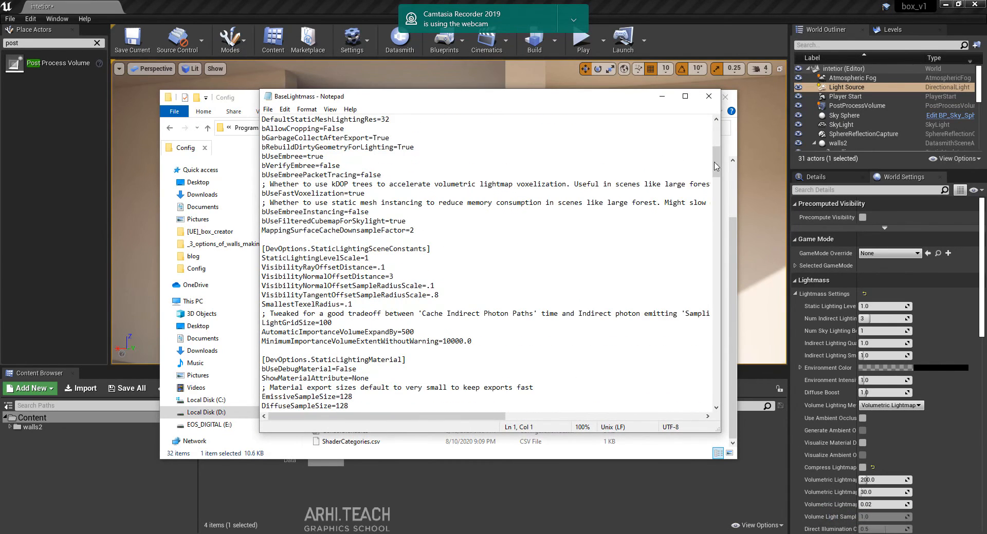
left_click_drag(715, 160, 718, 426)
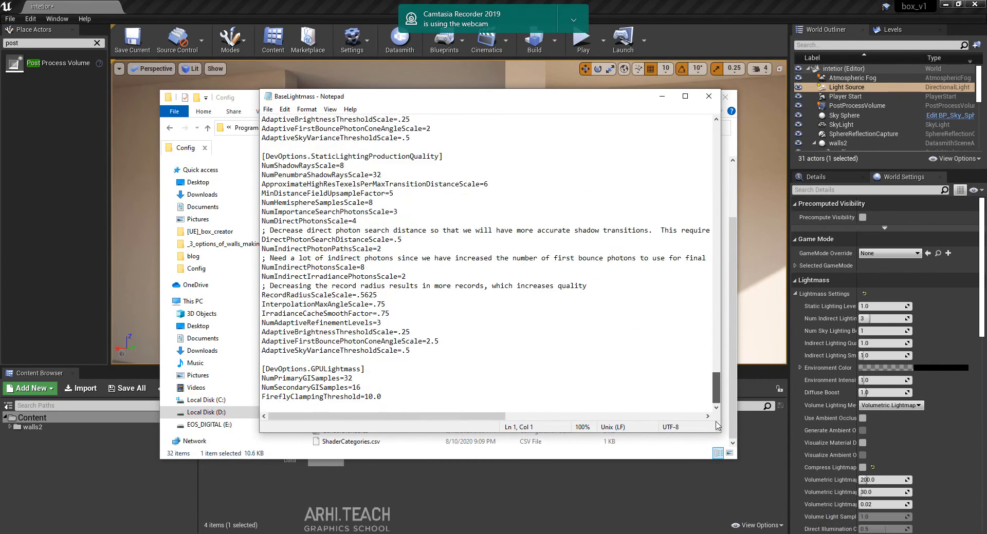
left_click(708, 96)
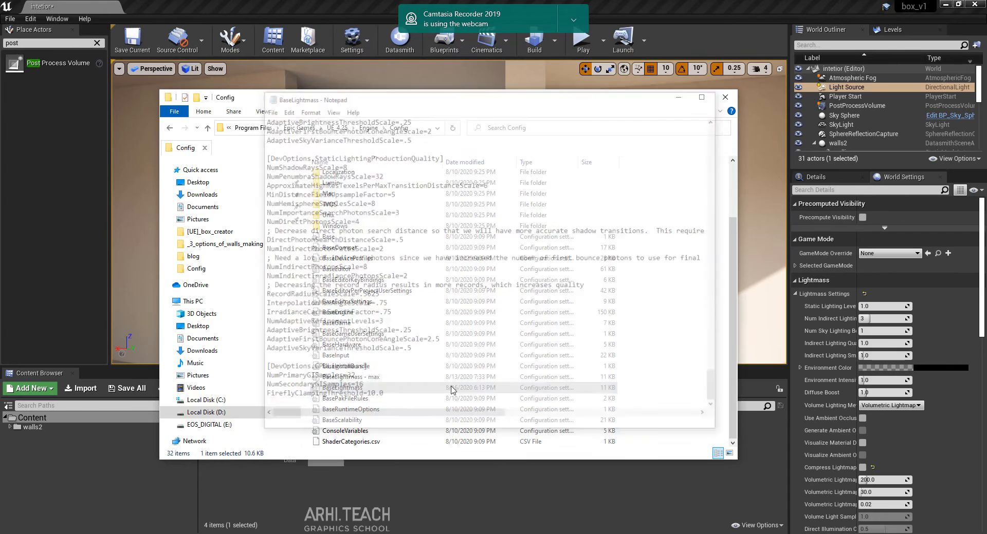
Step: Rename the BaseLightmass configuration file as "BaseLightmass - min"
left_click(366, 389)
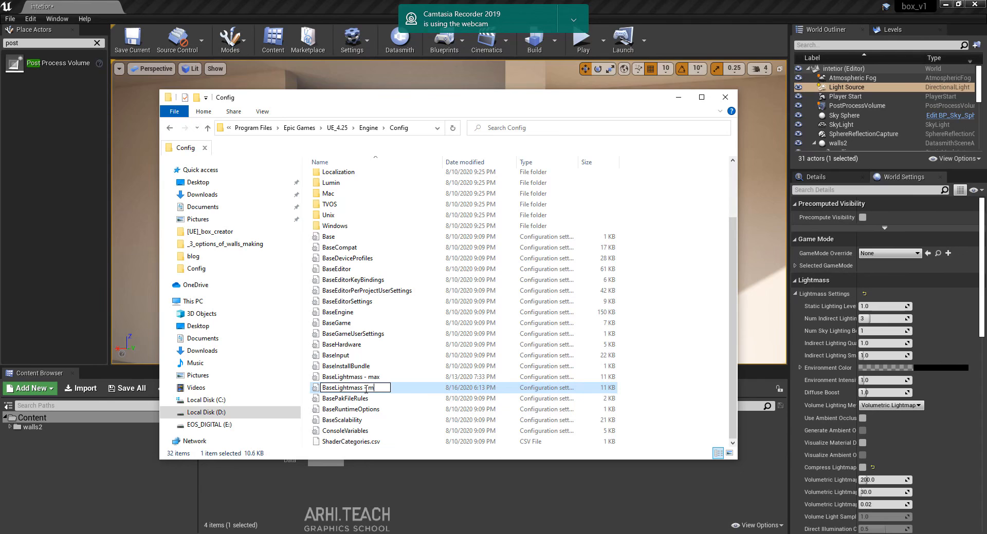
key("Return")
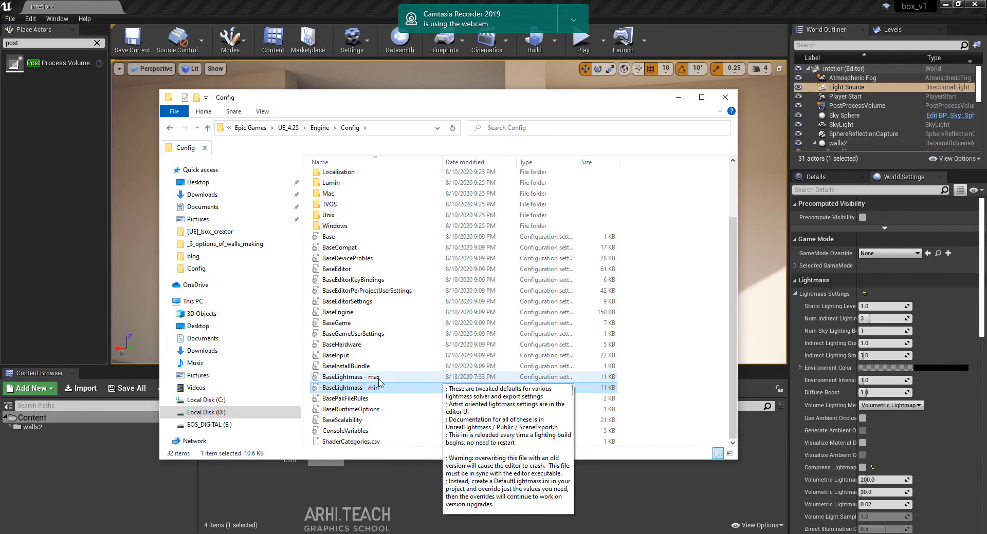
left_click(369, 379)
left_click(362, 378)
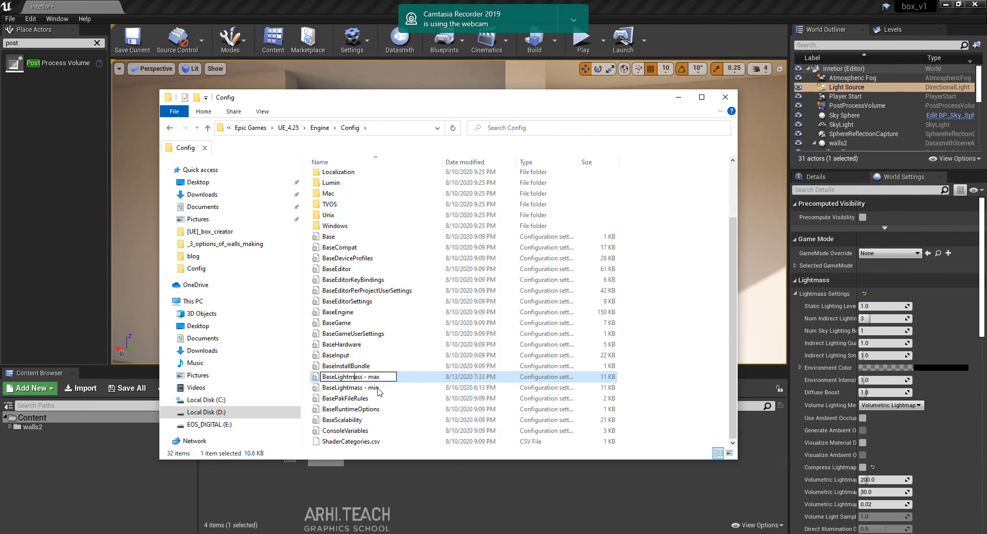
left_click(378, 388)
Step: Open the "BaseLightmass - max" file, check its GPULightmass sample values, and close it
double_click(376, 378)
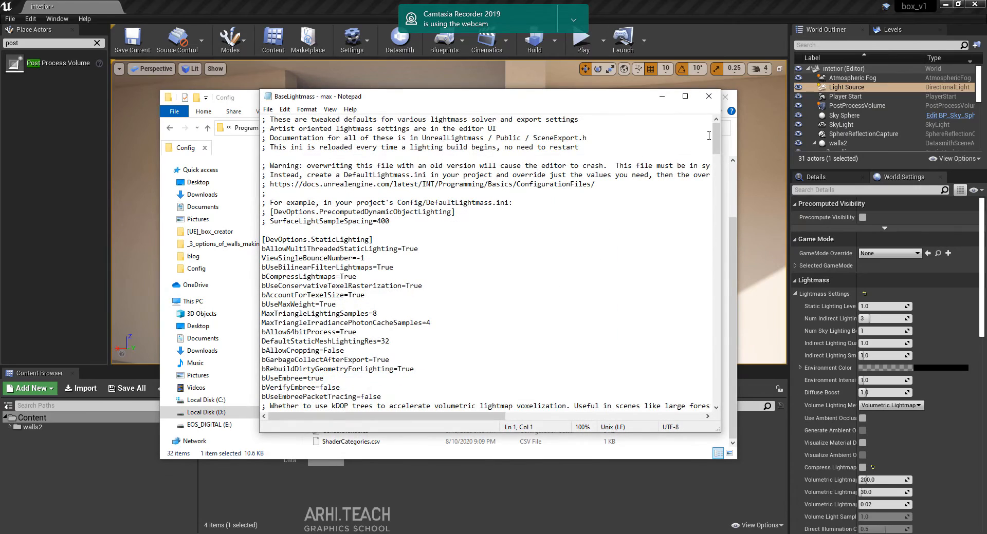
left_click_drag(716, 138, 732, 421)
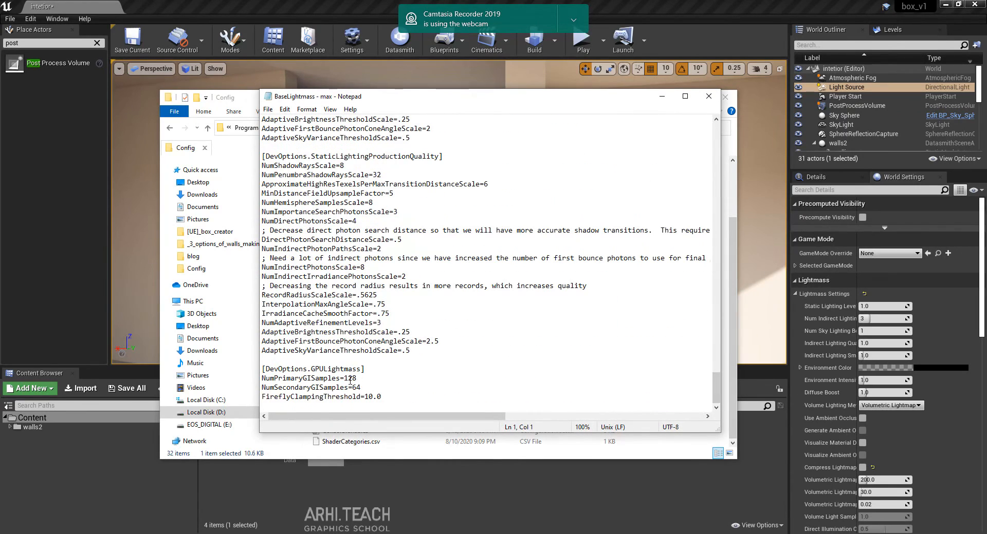
left_click(708, 96)
Step: Rename the "BaseLightmass - max" file as "BaseLightmass" and return to the Unreal Editor
left_click(364, 378)
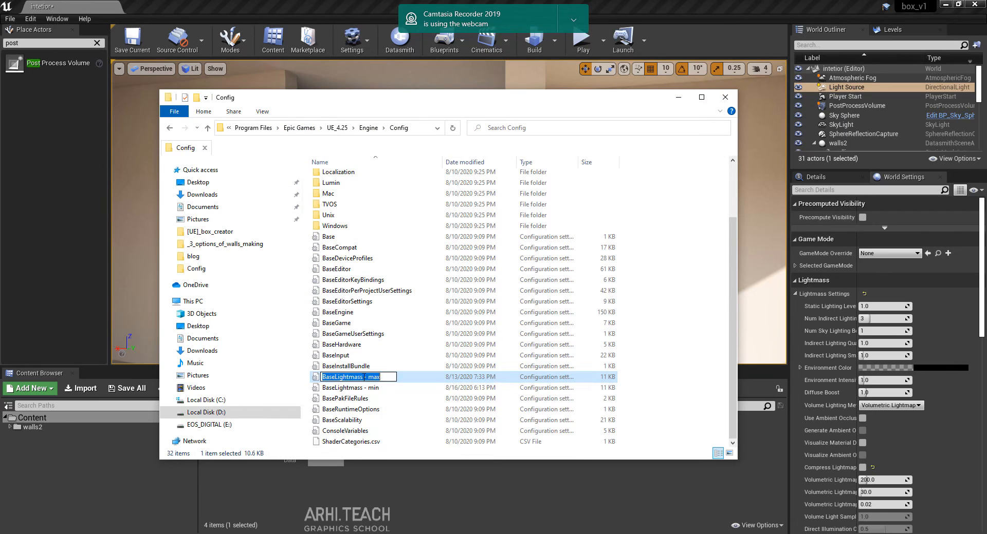
left_click_drag(363, 377, 394, 376)
key("BackSpace")
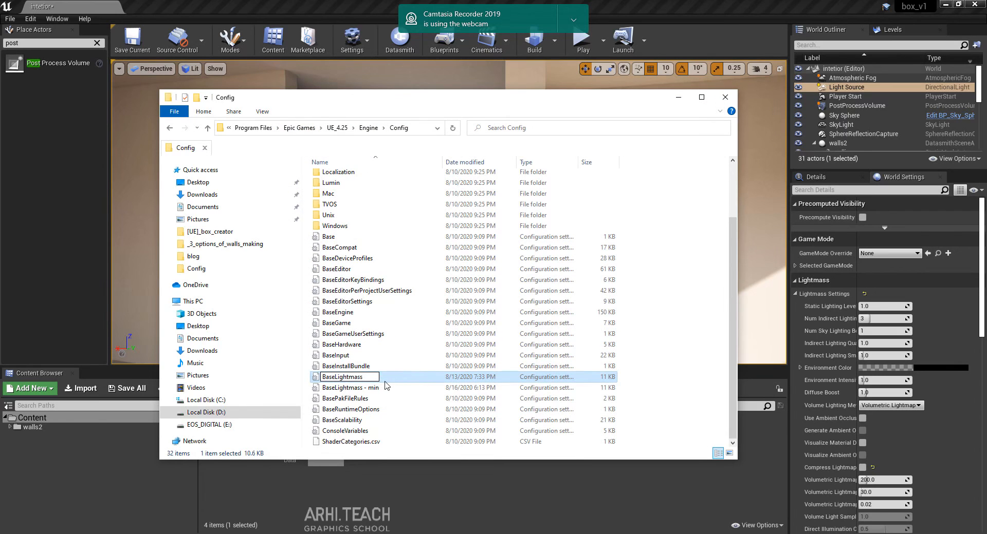
key("Return")
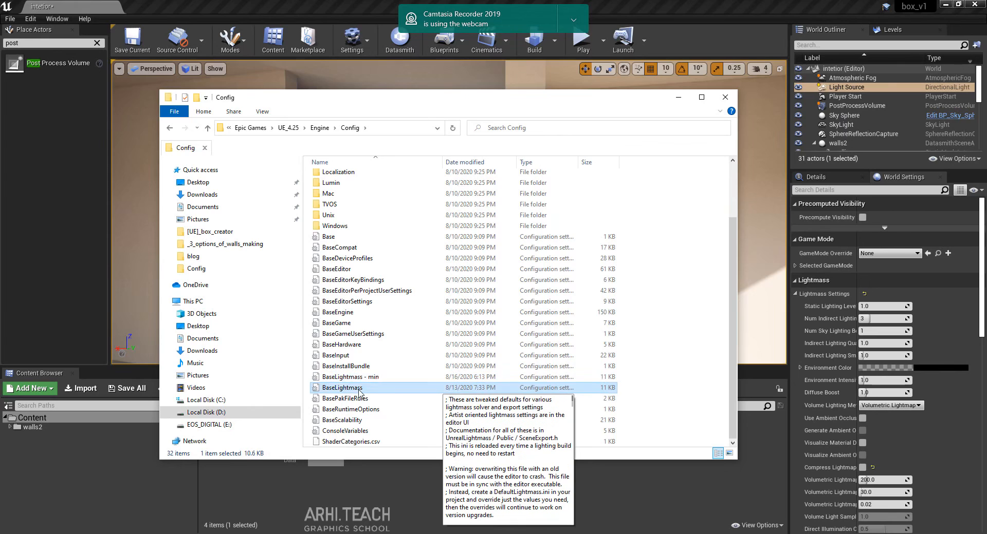
left_click(668, 15)
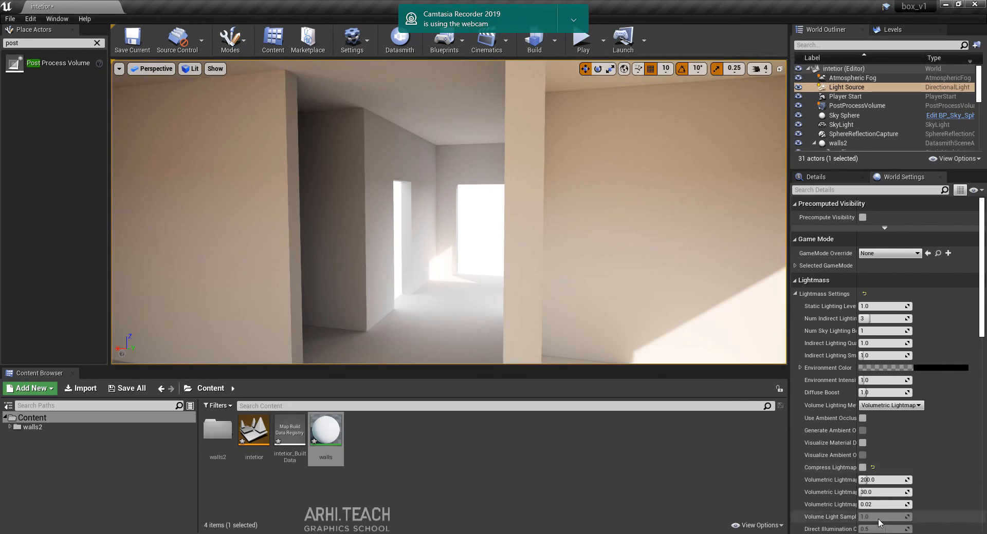
Step: Open Swarm Agent from the system tray, check the lighting build time in its log, and close it
left_click(824, 533)
double_click(834, 507)
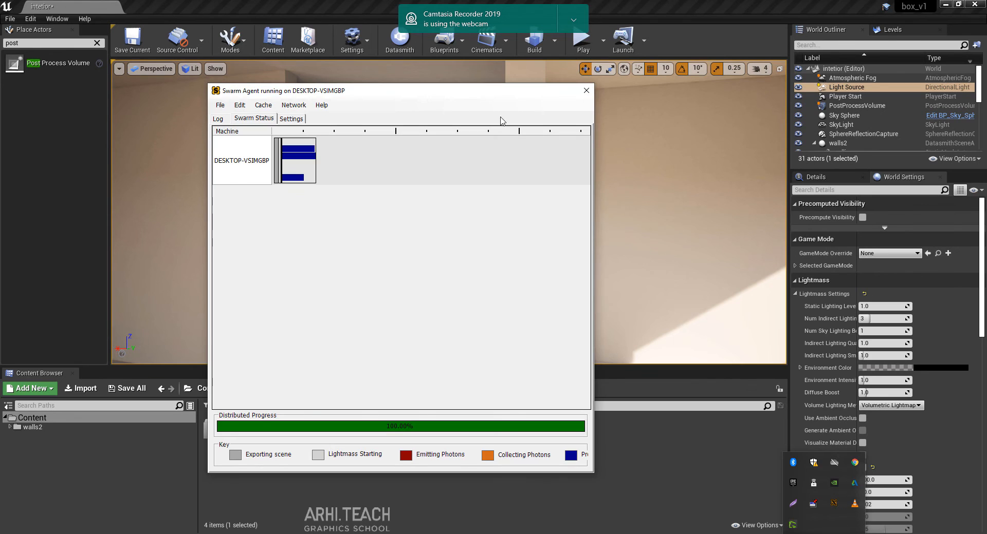
left_click(218, 118)
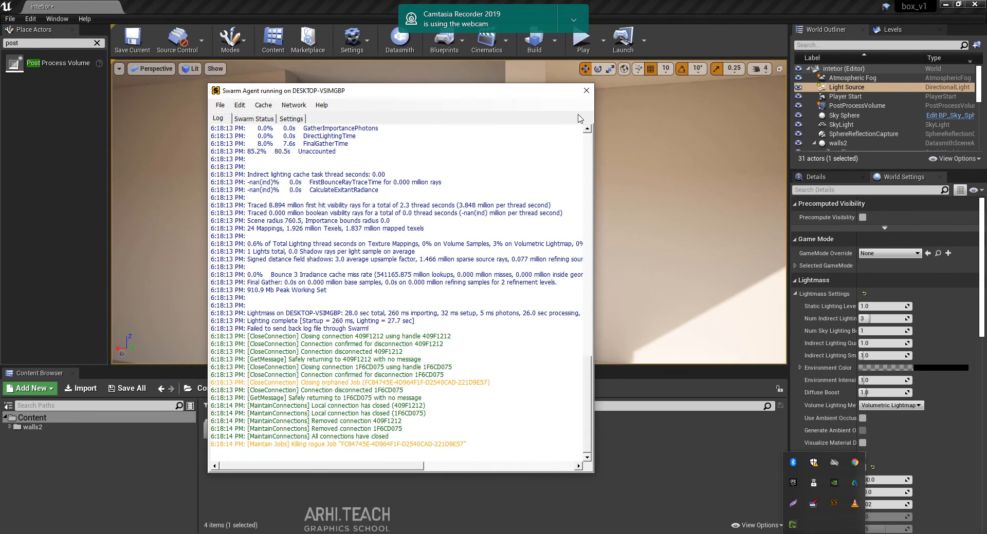
left_click_drag(414, 321, 379, 321)
left_click(586, 90)
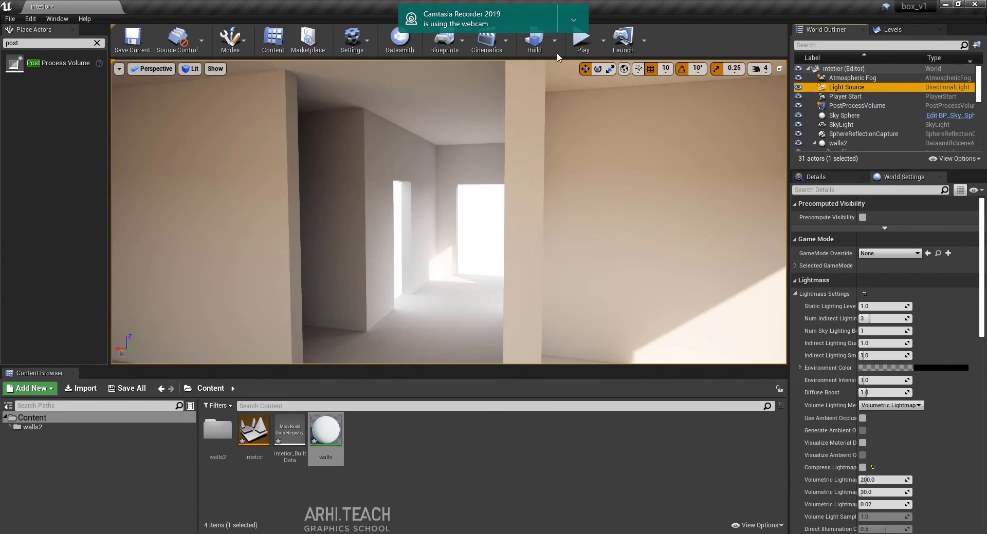
Step: Hide the webcam notification and rebuild the lighting with the higher-sample BaseLightmass configuration
left_click(573, 20)
left_click(562, 42)
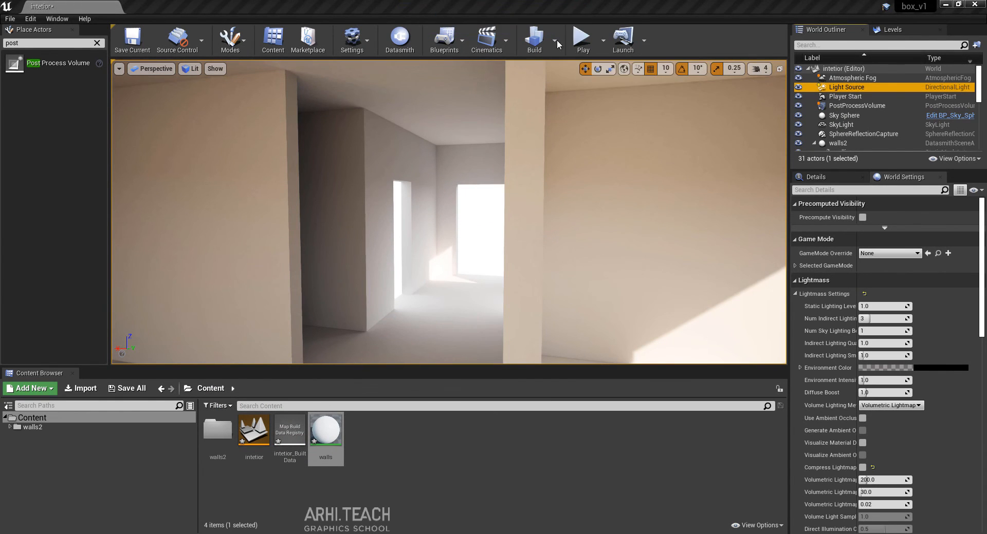
left_click(534, 39)
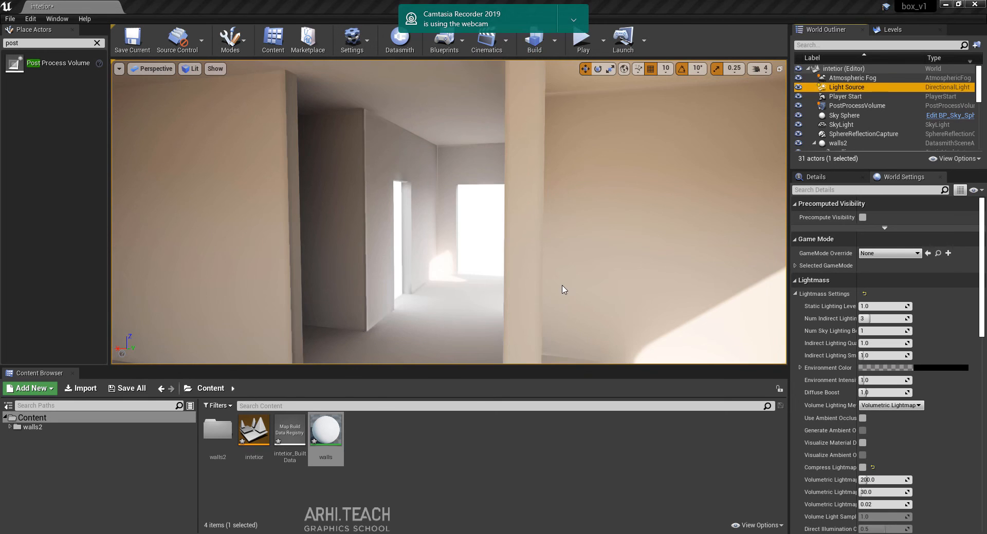
Step: Frame the sunlit room and run the r.Tonemapper.Sharpen console command to sharpen the rendered view
right_click_drag(448, 211, 440, 156)
right_click_drag(672, 262, 588, 240)
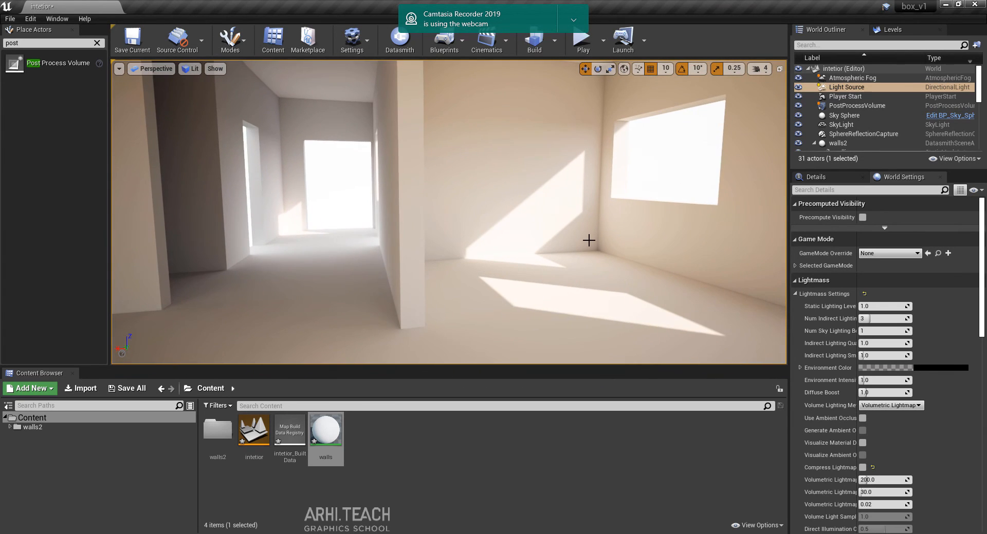
key("grave")
type("sharp")
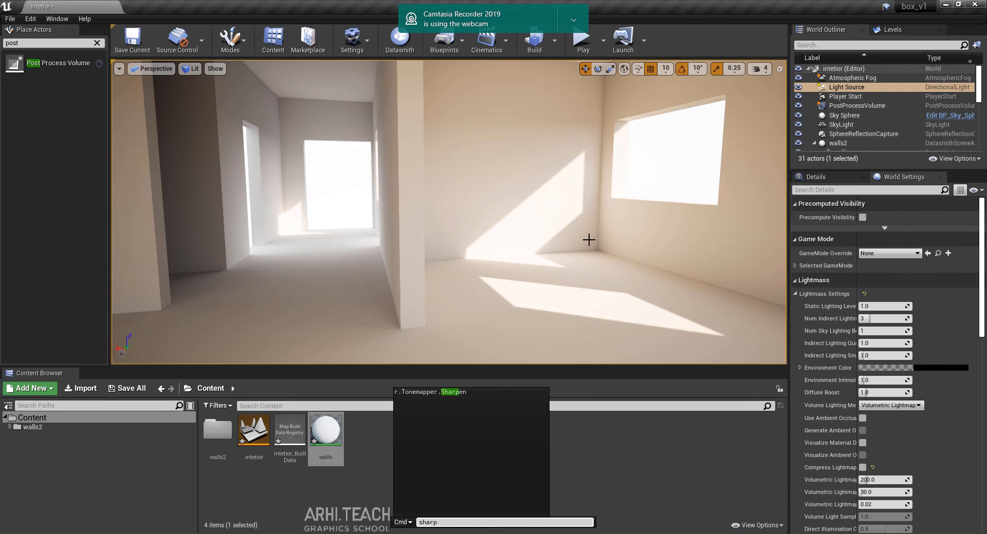
key("Tab")
key("Return")
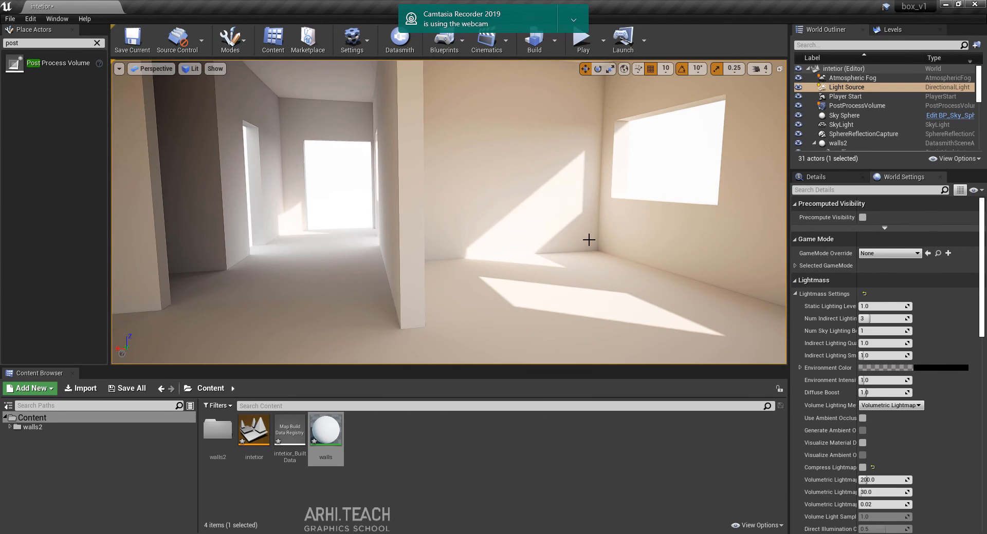
Step: Enlarge the viewport by shrinking the Content Browser and examine the baked light and shadows across the rooms and corridor
right_click_drag(538, 113, 539, 129)
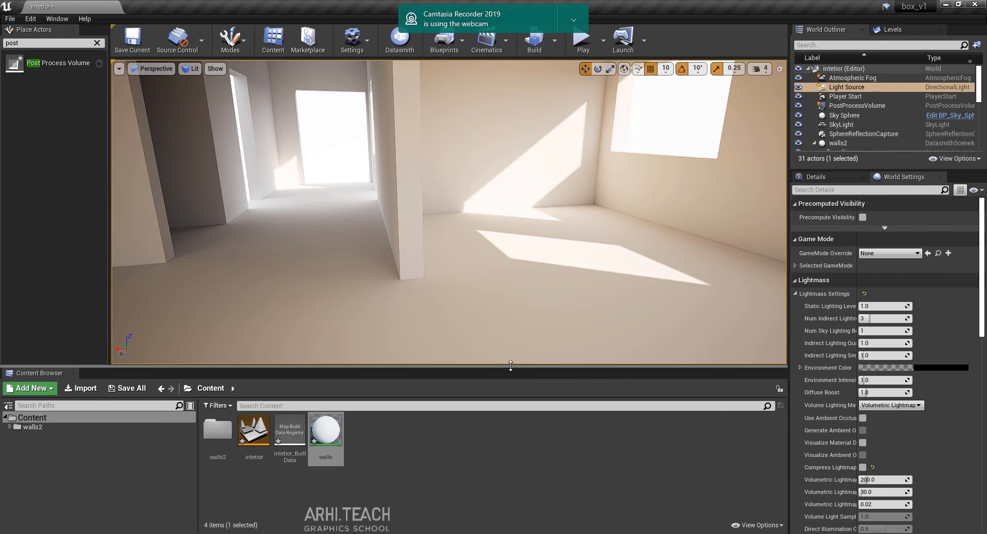
left_click_drag(510, 367, 509, 500)
right_click_drag(506, 360, 422, 349)
right_click_drag(360, 236, 699, 223)
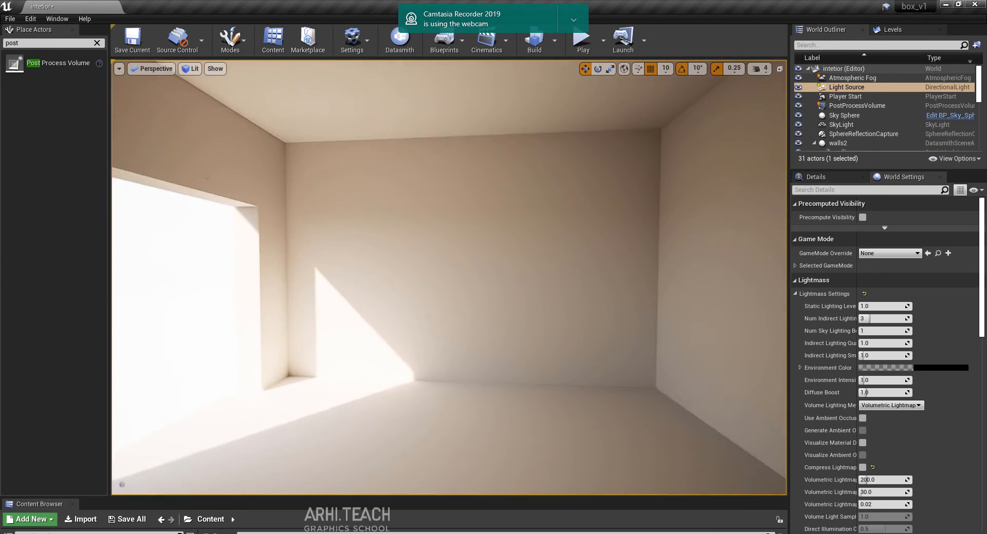
right_click_drag(449, 277, 720, 267)
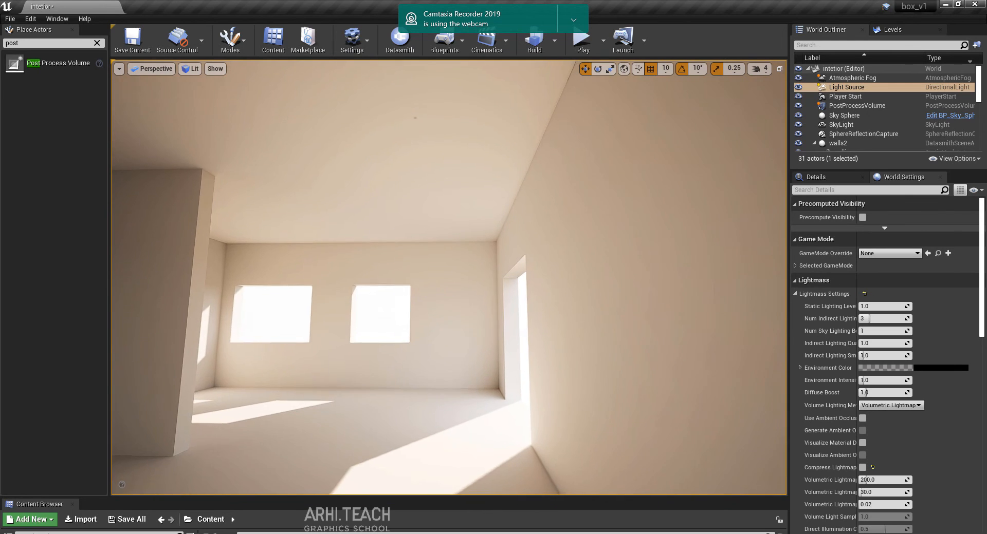
right_click_drag(449, 278, 61, 309)
right_click_drag(449, 278, 380, 275)
key("w")
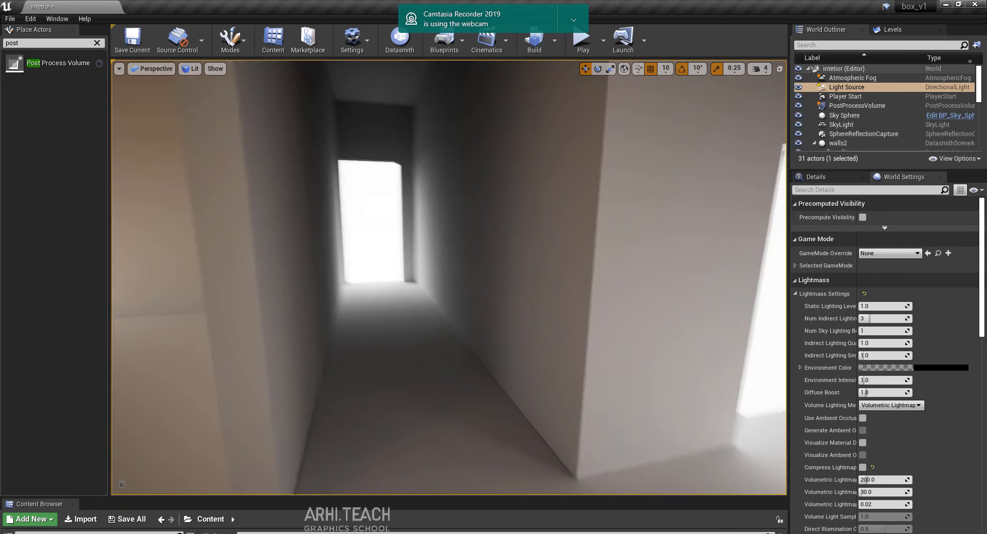
right_click_drag(449, 277, 231, 275)
key("w")
right_click_drag(448, 278, 441, 278)
key("e")
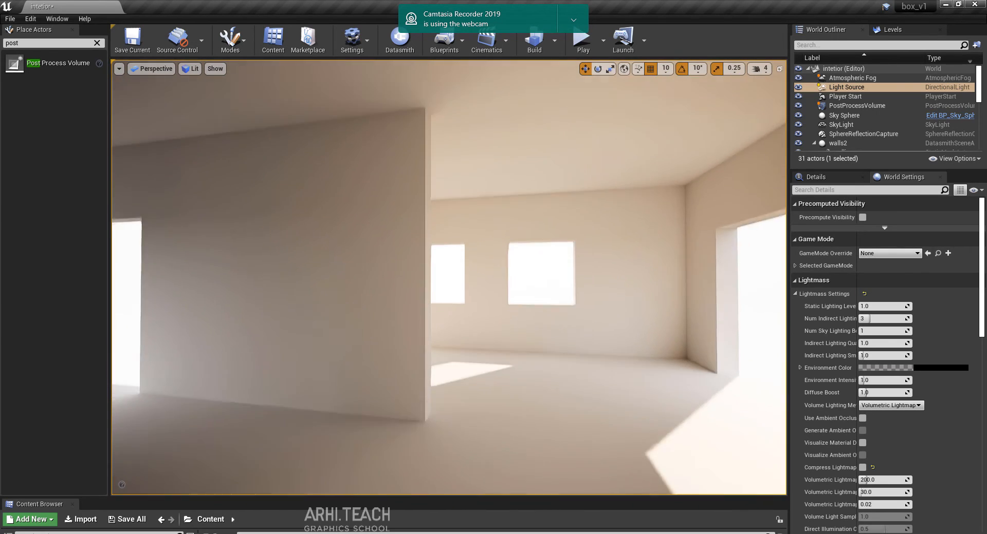